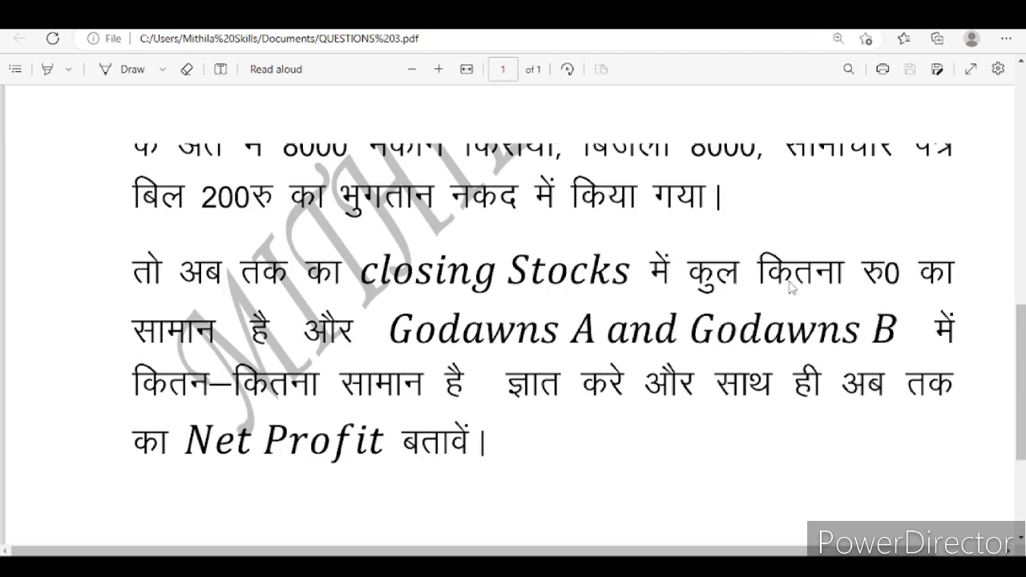
Read the later part of the exercise in QUESTIONS 3.pdf, covering returns, expenses, closing stock, Godawns and net profit
scroll(602, 343, down, 4)
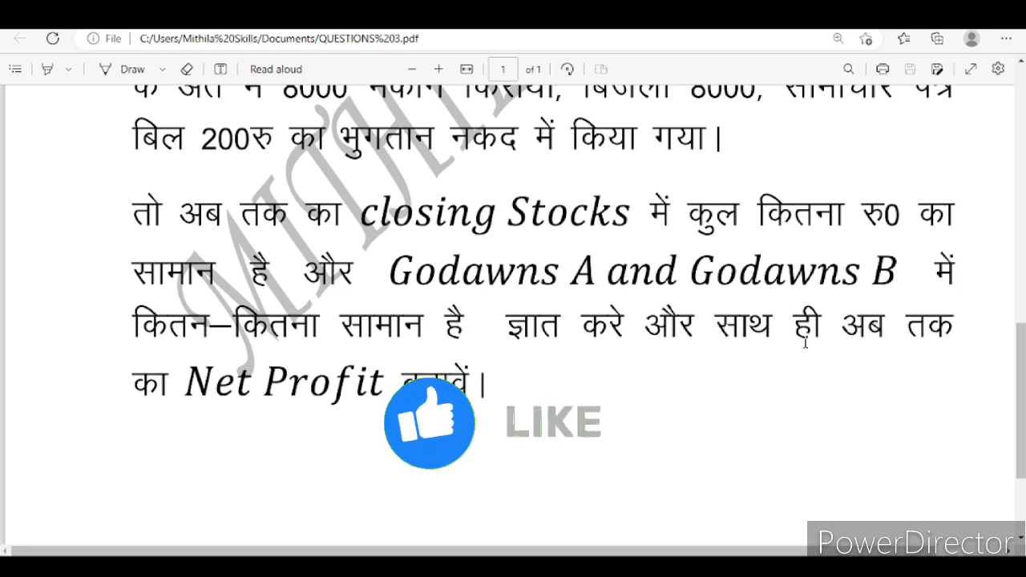
scroll(633, 385, up, 3)
scroll(634, 385, up, 6)
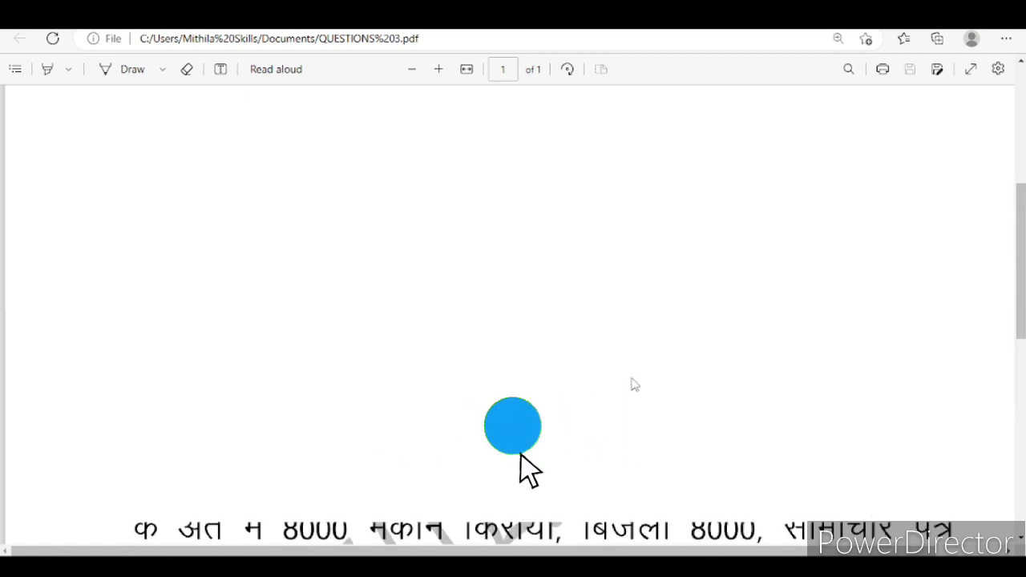
scroll(634, 385, down, 5)
scroll(633, 385, down, 5)
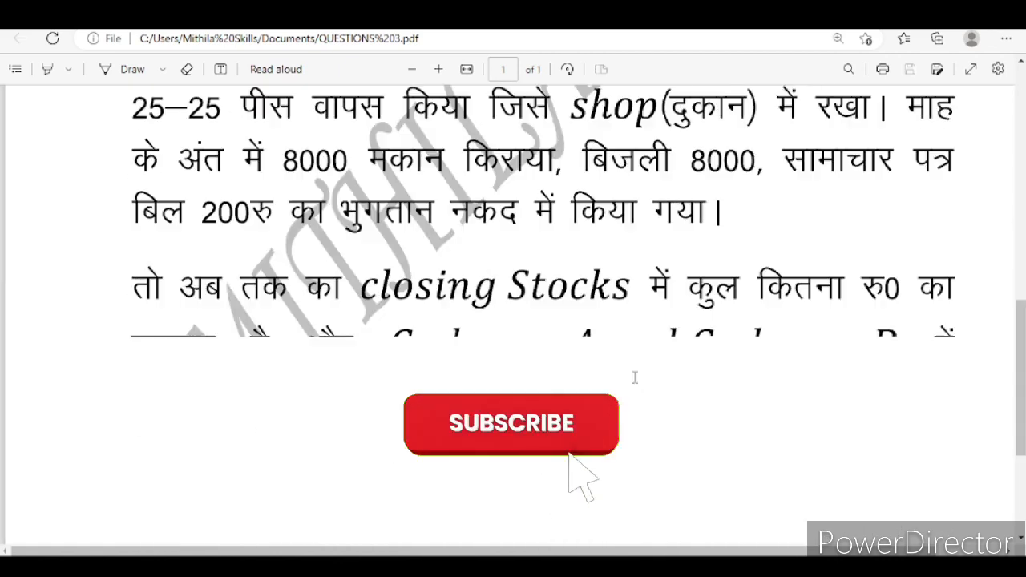
scroll(687, 366, up, 3)
scroll(686, 293, up, 1)
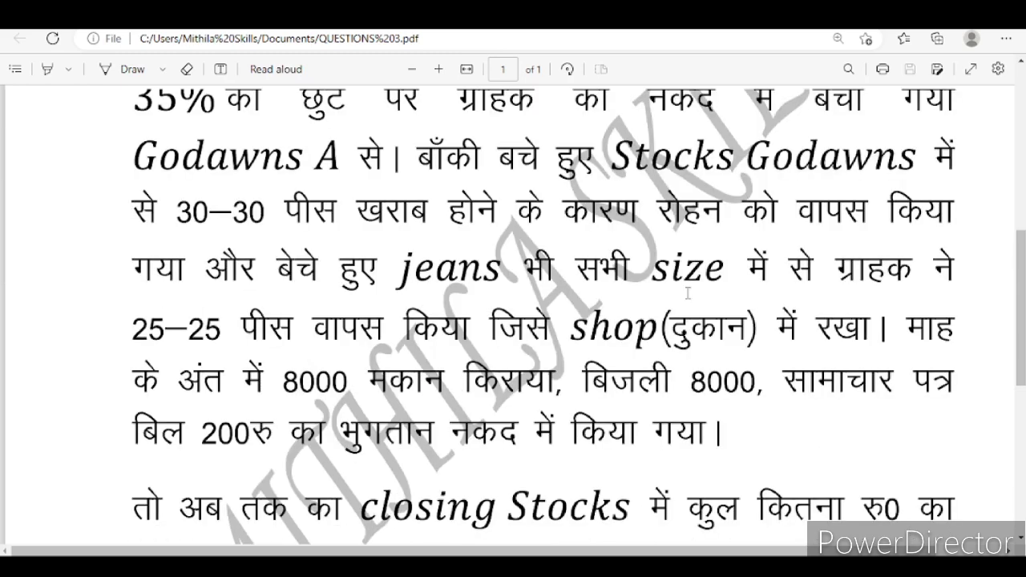
scroll(486, 230, up, 1)
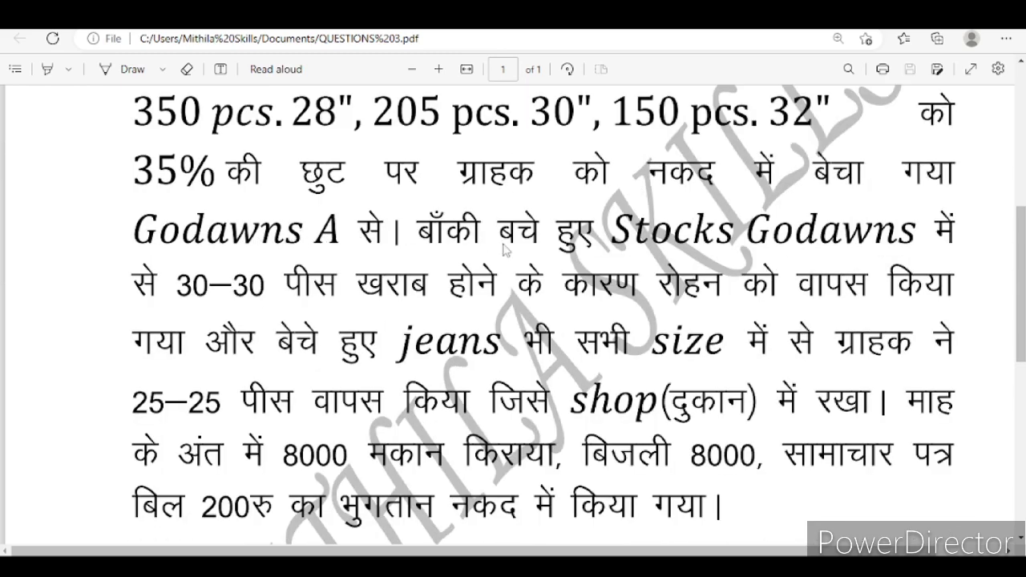
scroll(513, 265, down, 5)
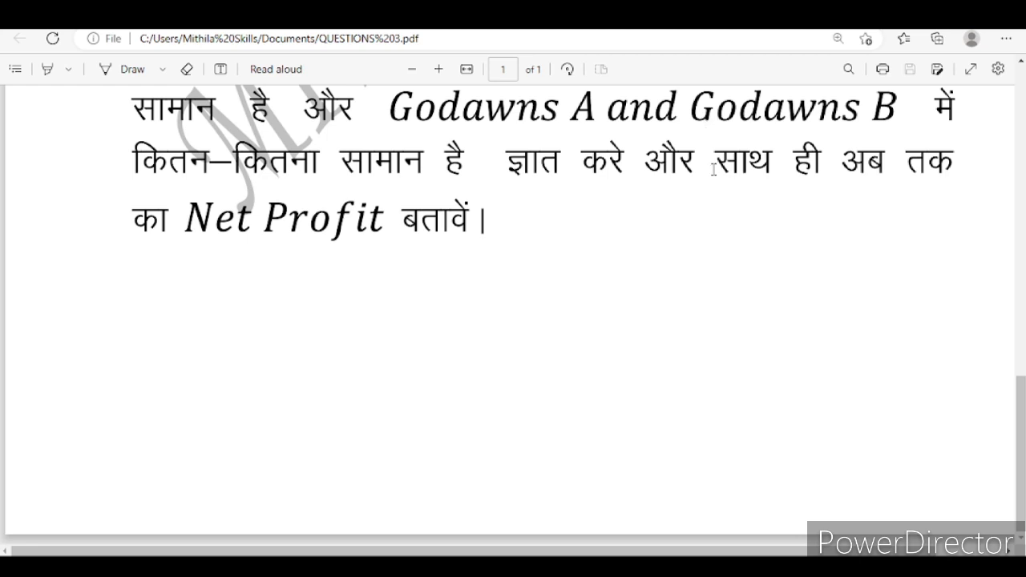
scroll(713, 169, down, 2)
scroll(713, 169, up, 6)
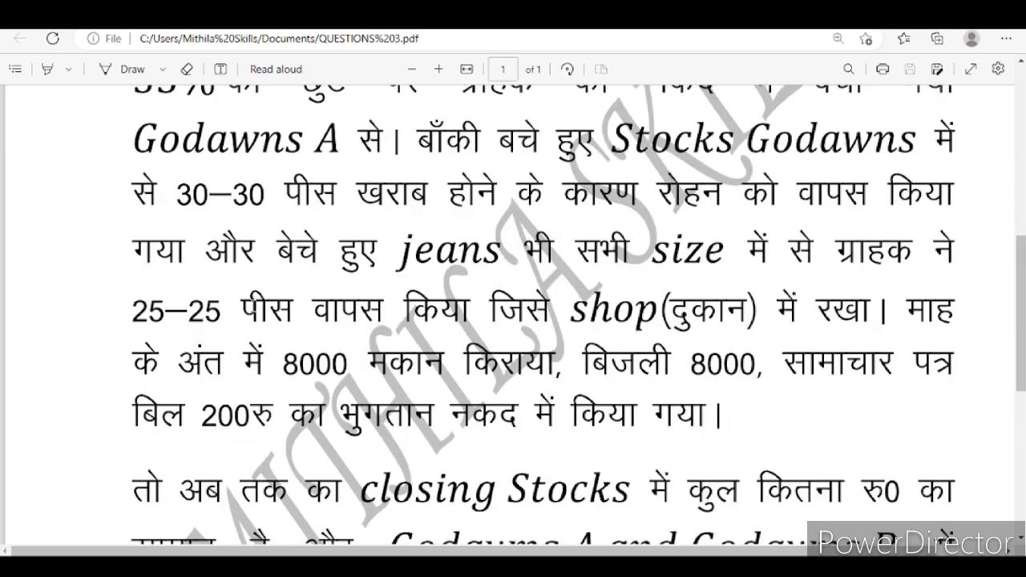
drag(603, 142, 870, 154)
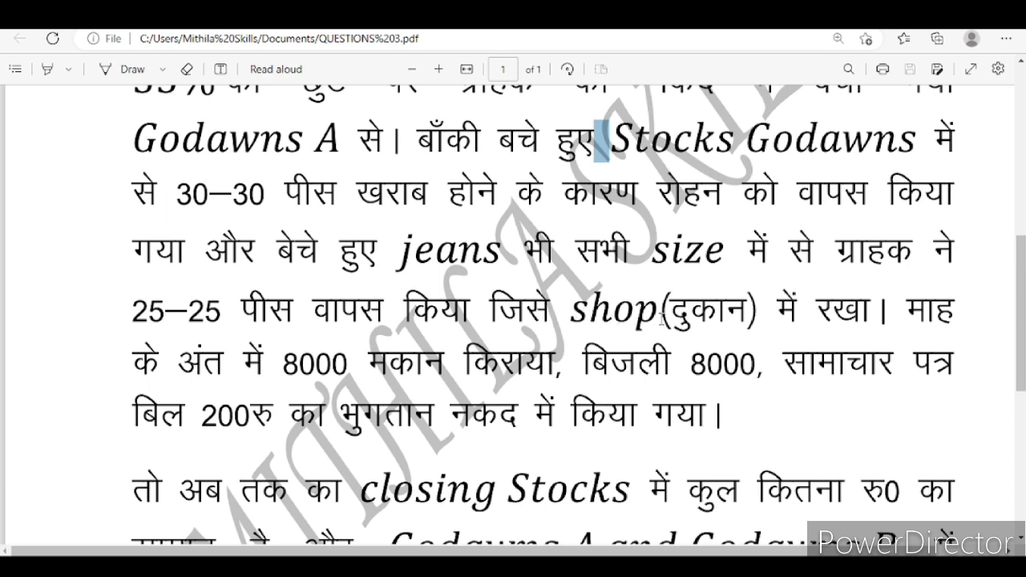
scroll(660, 319, down, 5)
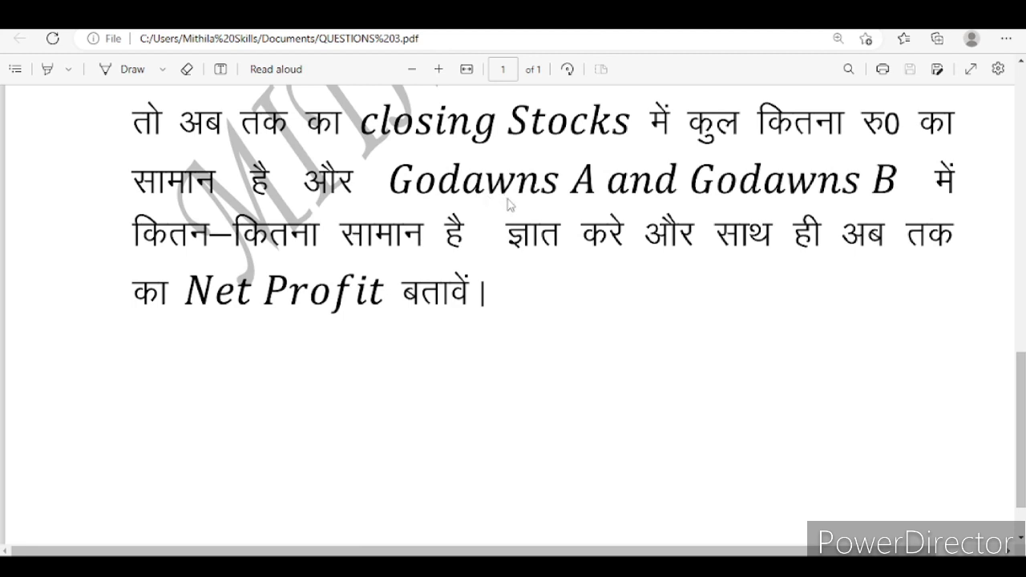
Review the exercise from its opening sentence on starting capital through the jeans purchase and sale to the final questions
scroll(506, 205, up, 8)
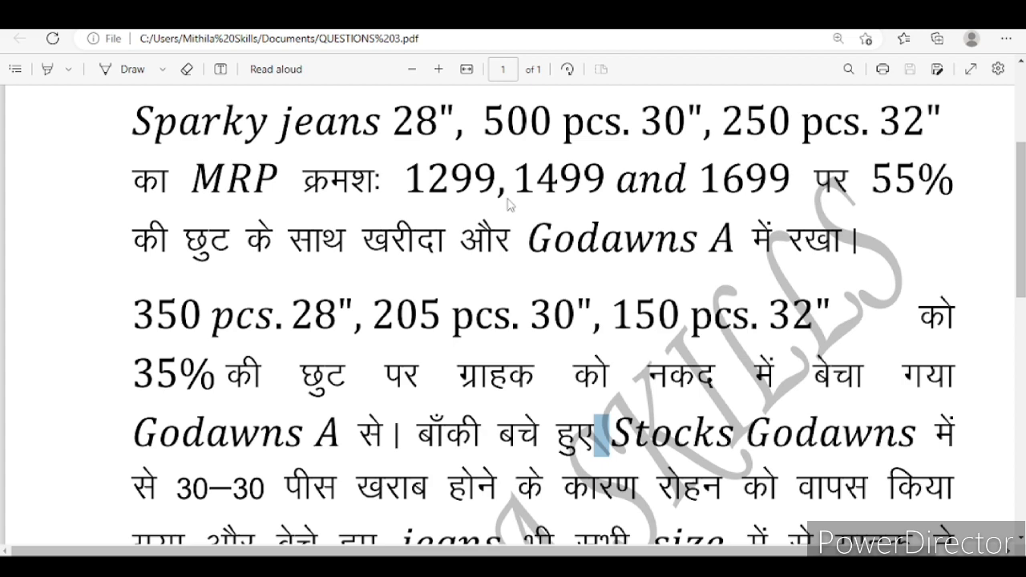
scroll(507, 205, up, 5)
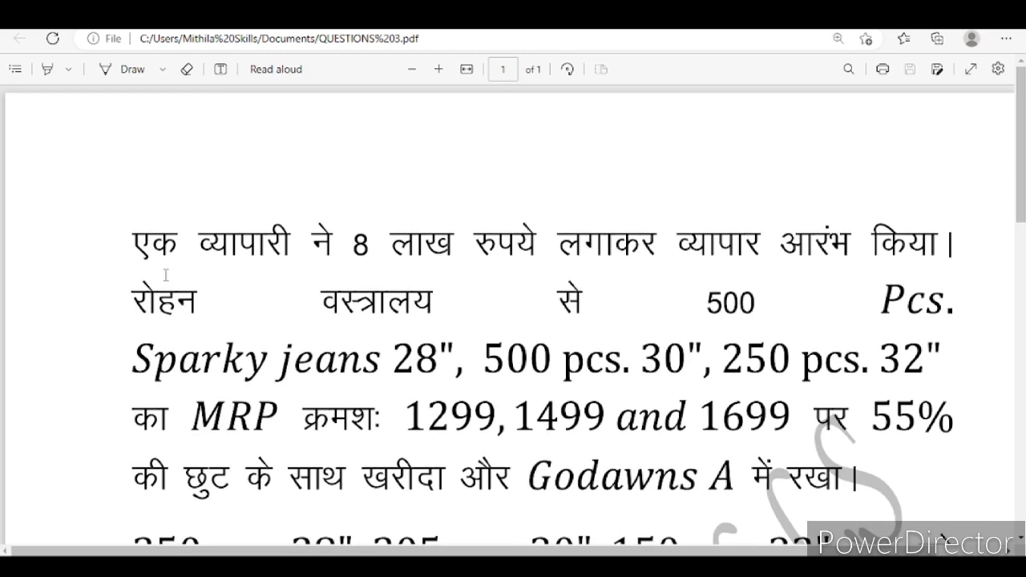
drag(133, 240, 750, 286)
scroll(750, 286, down, 3)
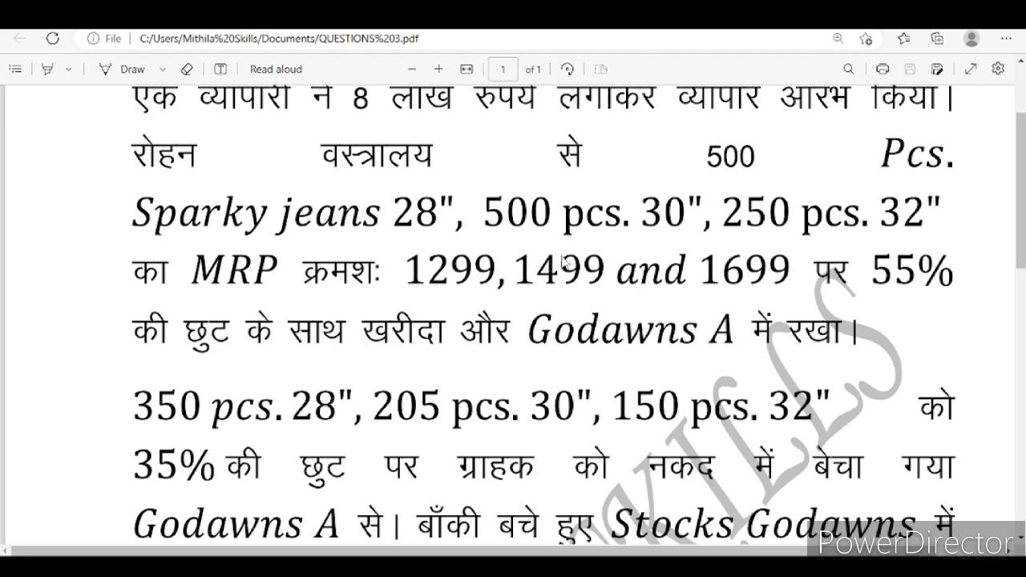
scroll(566, 265, down, 8)
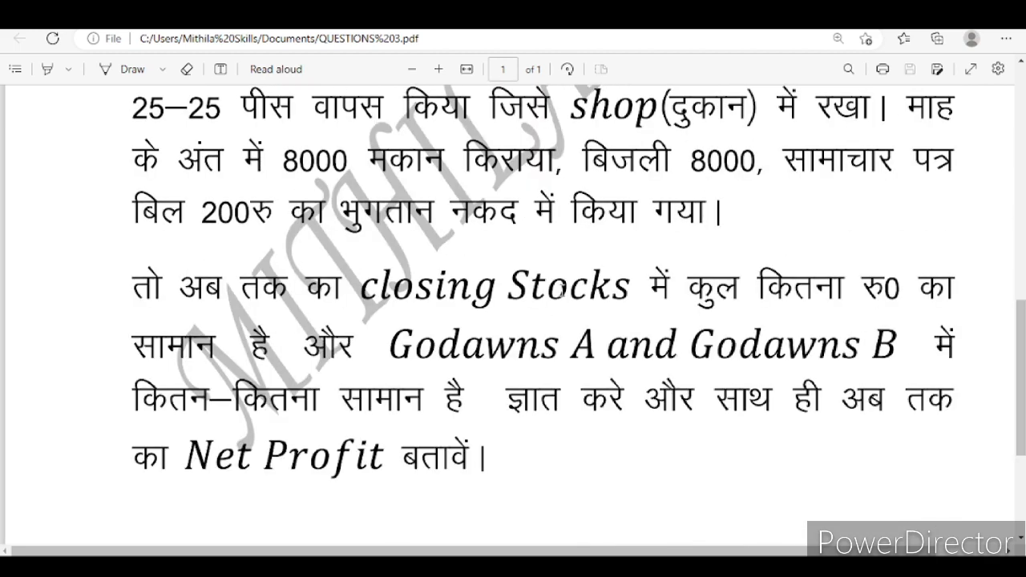
scroll(564, 290, up, 10)
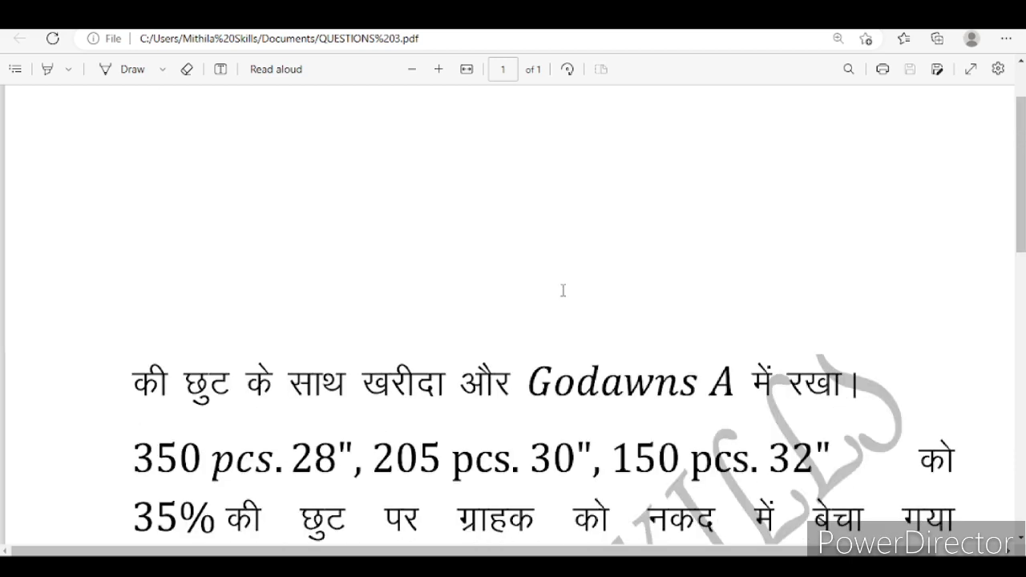
scroll(561, 291, down, 10)
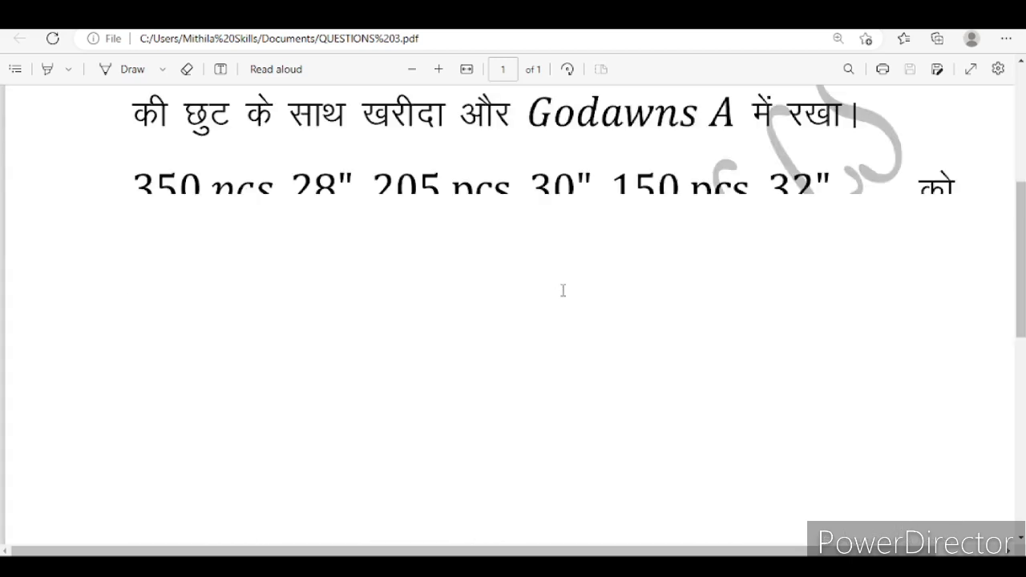
scroll(519, 418, down, 2)
Switch to Tally.ERP 9 and start a new company named MITHILA VASTRALYA, keeping the same mailing name
key(alt+Tab)
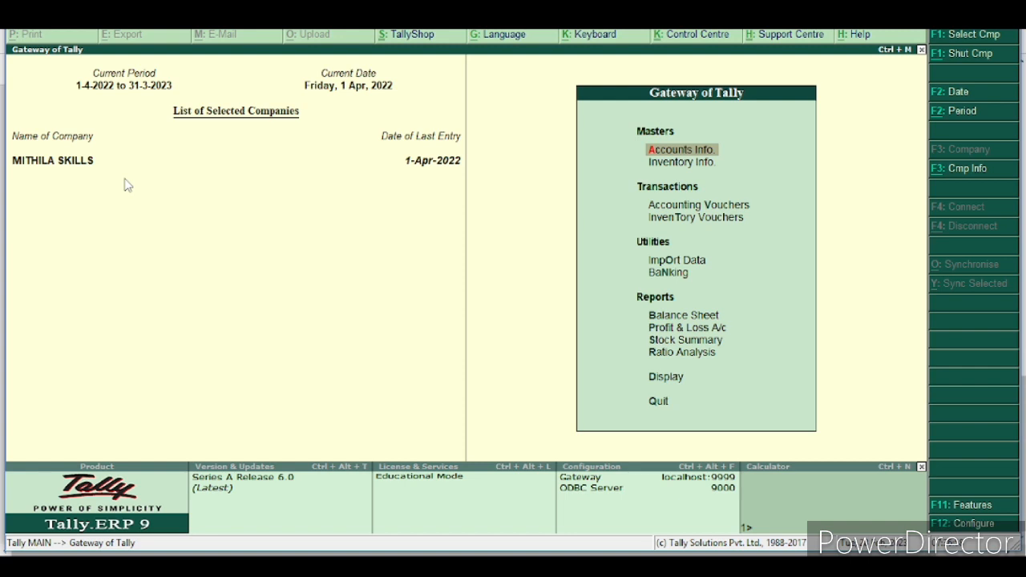
key(alt+F3)
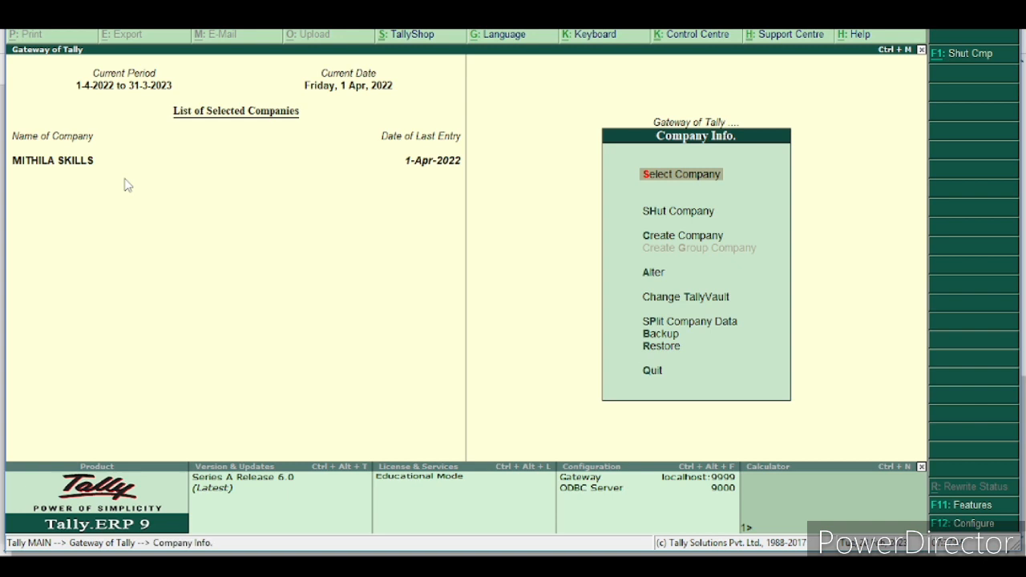
key(Down)
key(Down)
key(Return)
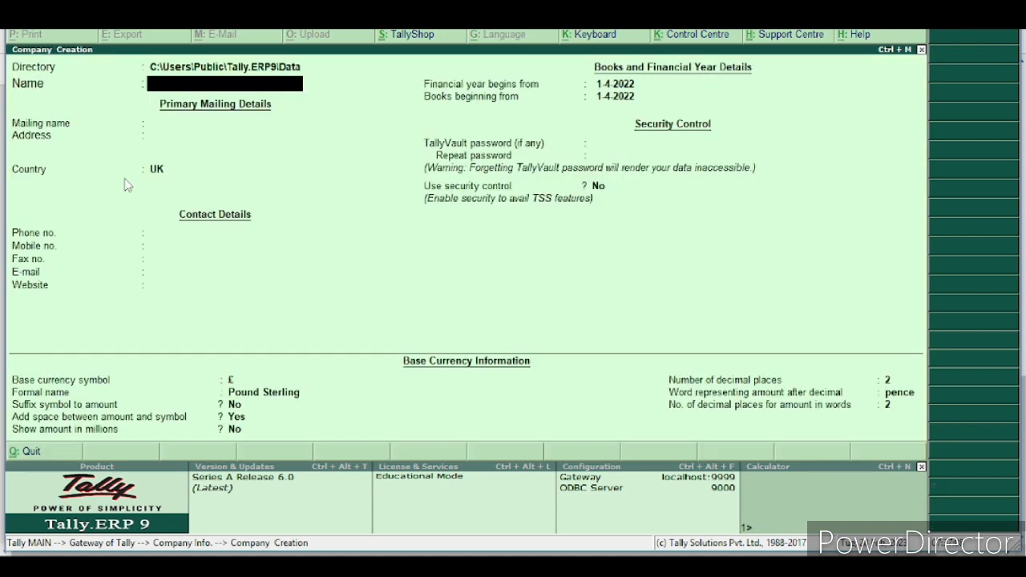
text(MITHILA VASTRALYA)
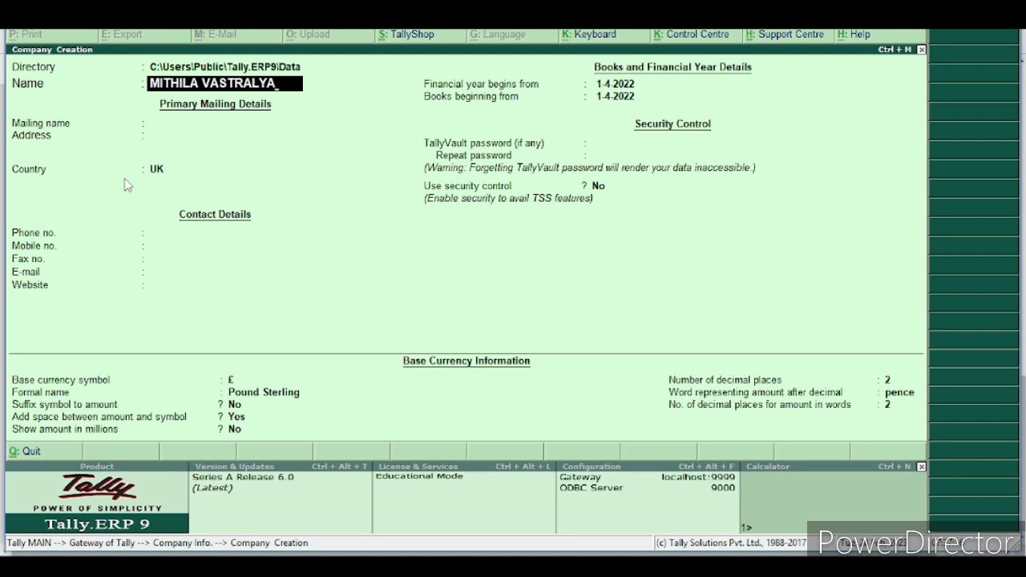
key(Return)
key(Return)
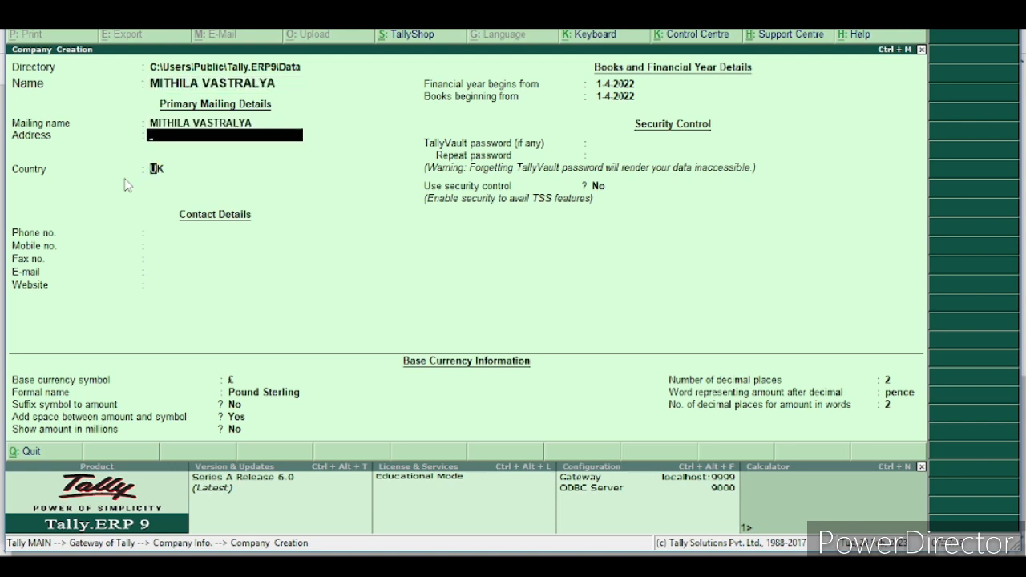
Set the new company's country to India and state to Bihar, save it and return to the Gateway of Tally
key(Return)
text(IN)
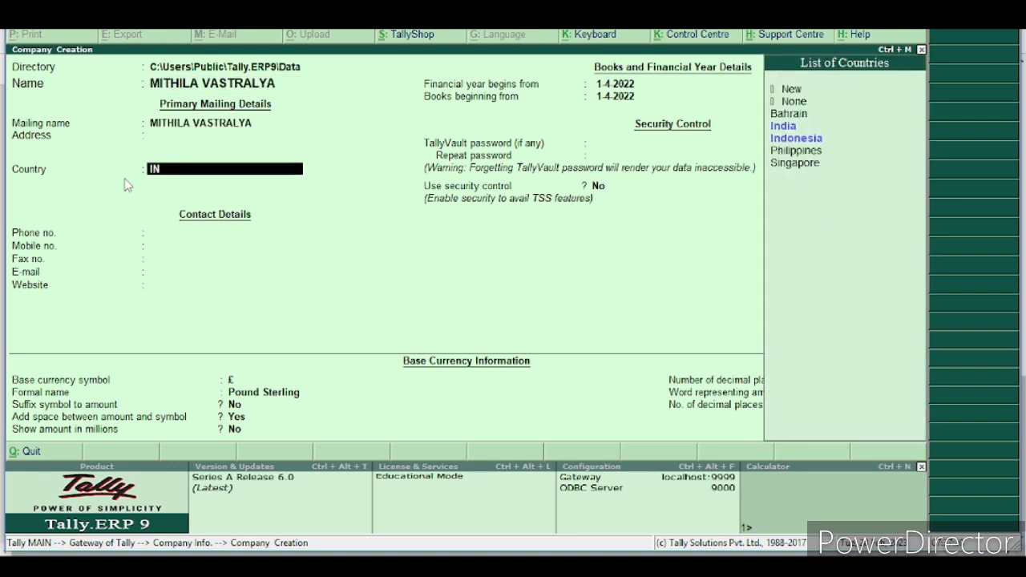
key(Return)
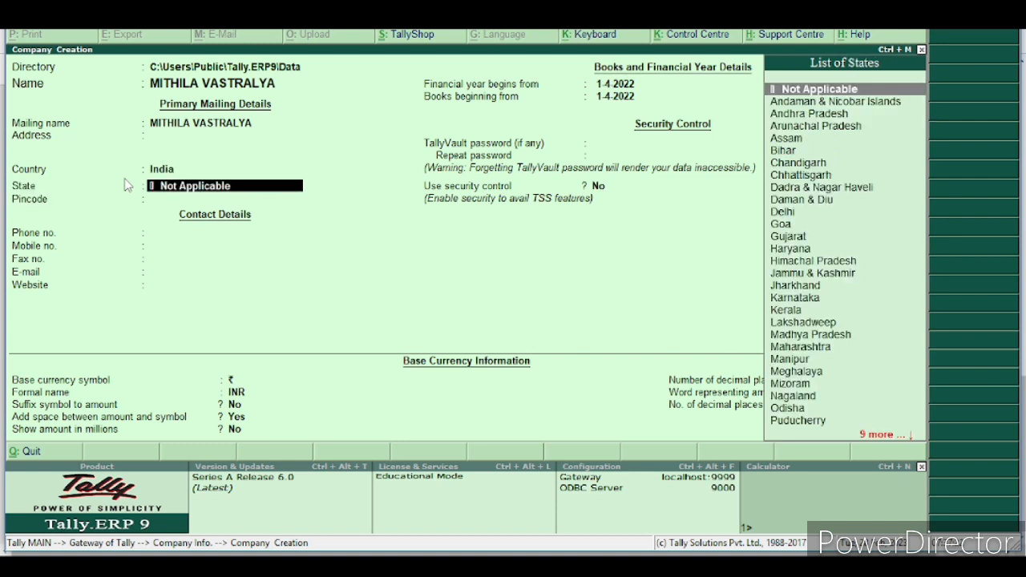
text(BI)
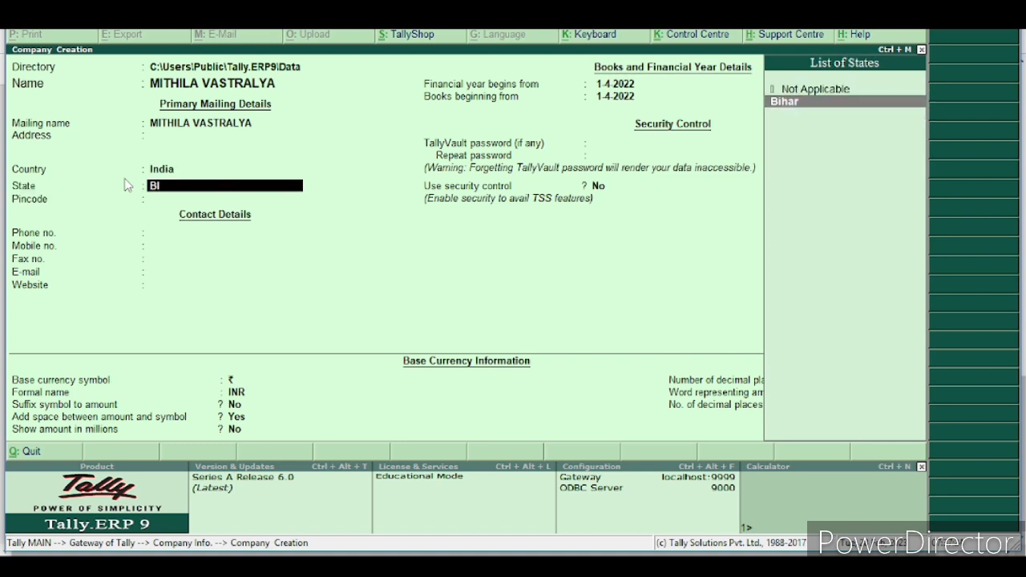
key(Return)
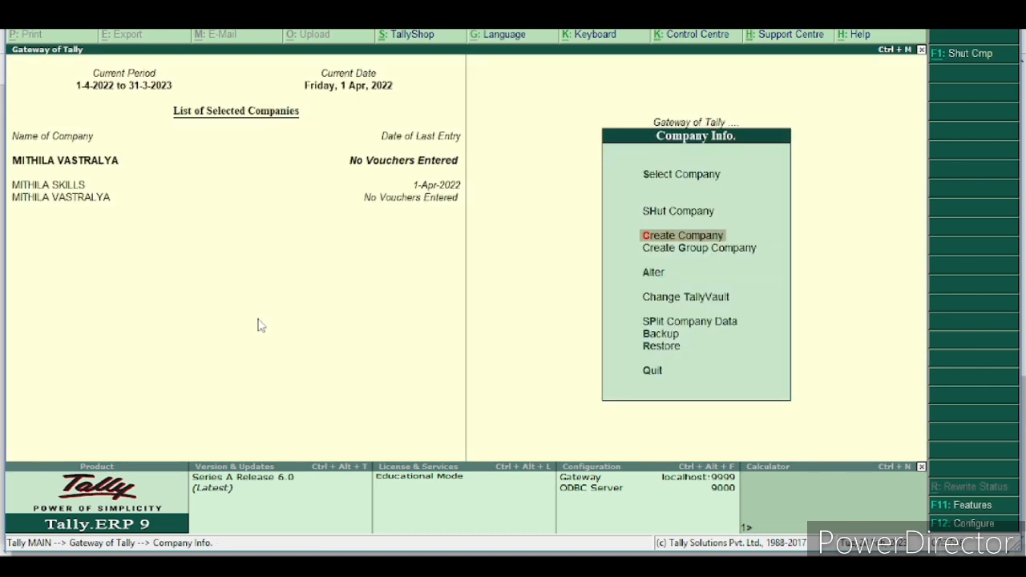
key(Escape)
key(Escape)
key(n)
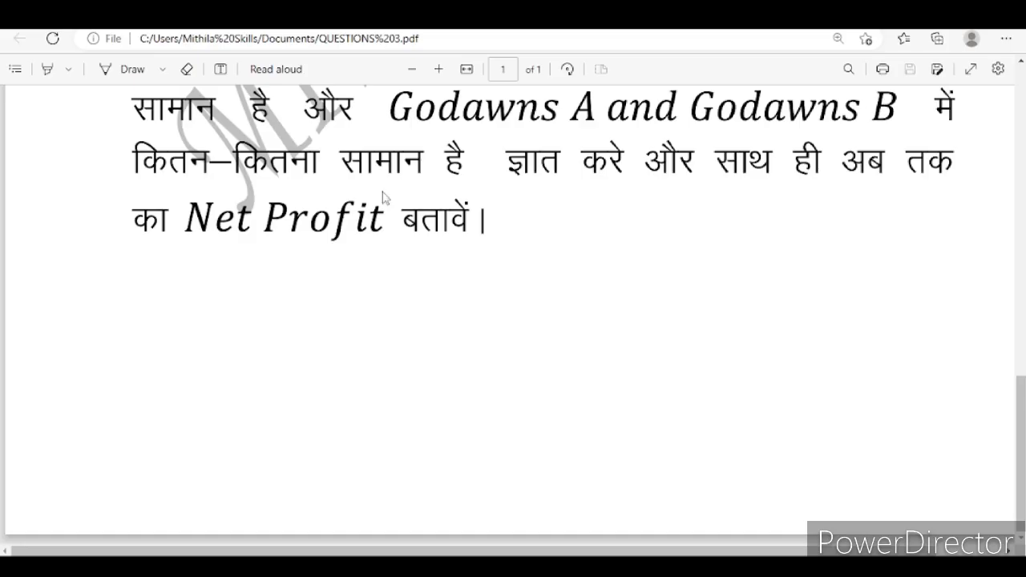
Recheck the exercise PDF in the browser, and view the list of existing ledgers for MITHILA VASTRALYA in Tally.ERP 9
scroll(383, 198, up, 3)
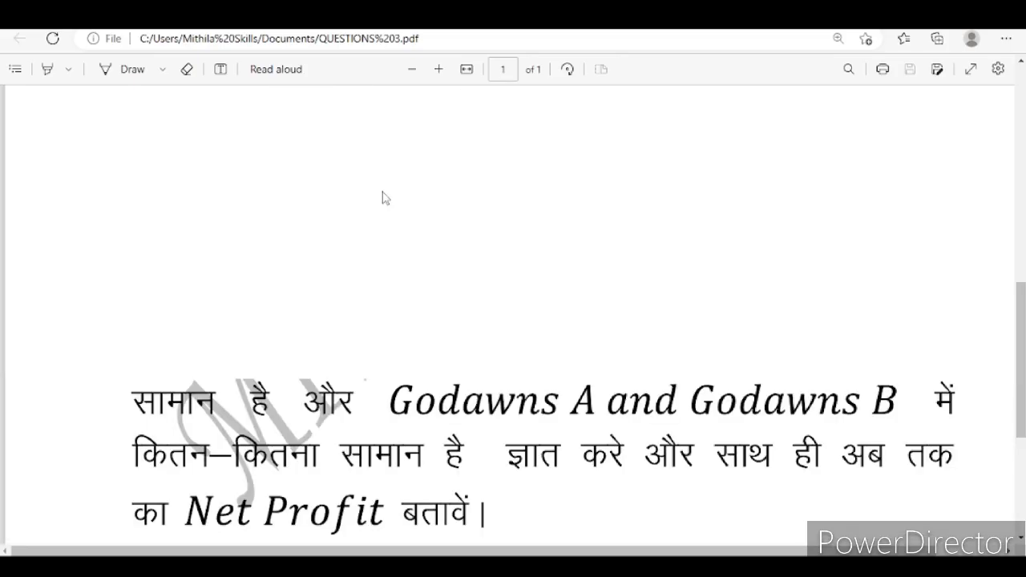
scroll(383, 198, up, 3)
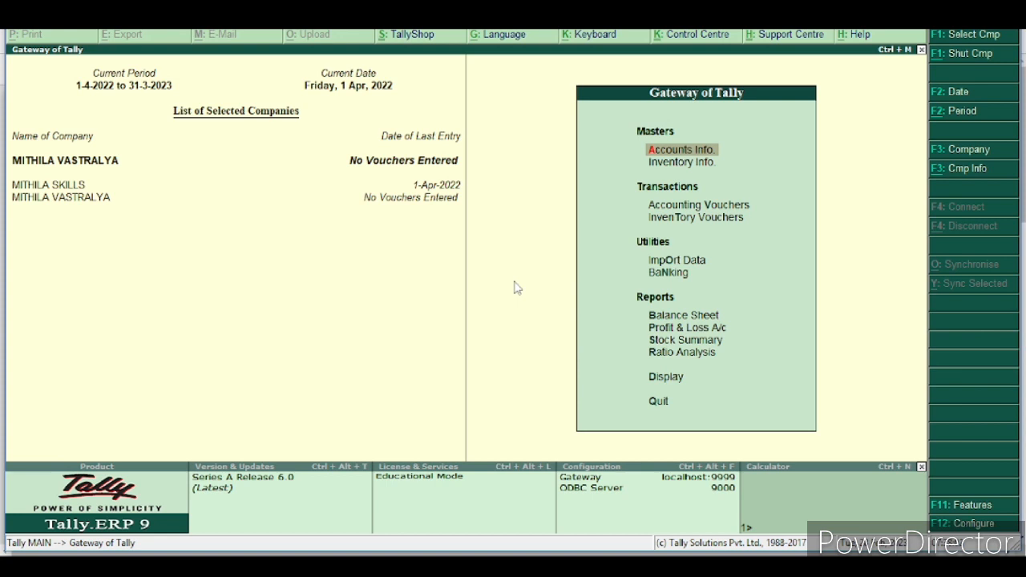
key(Return)
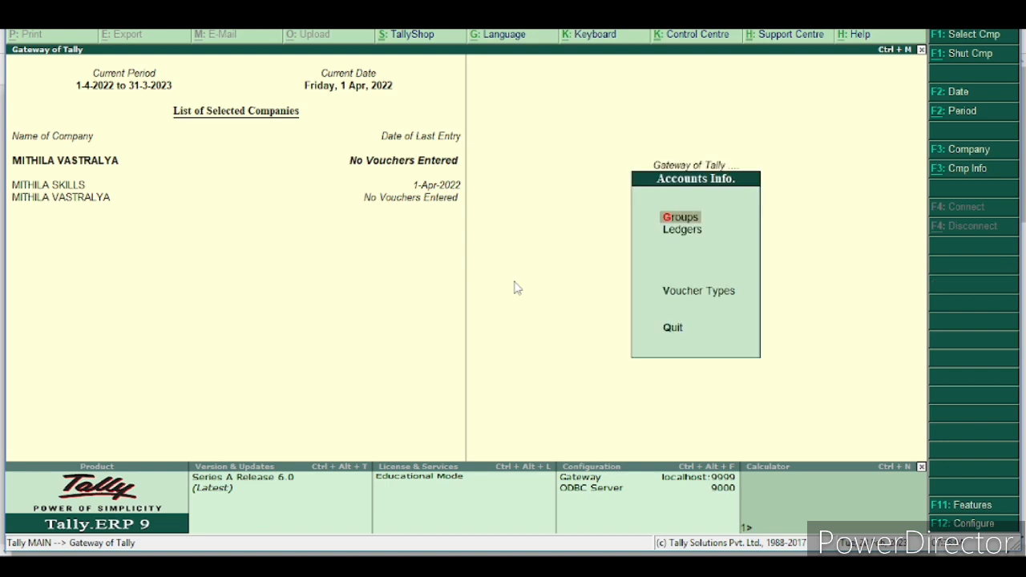
key(Down)
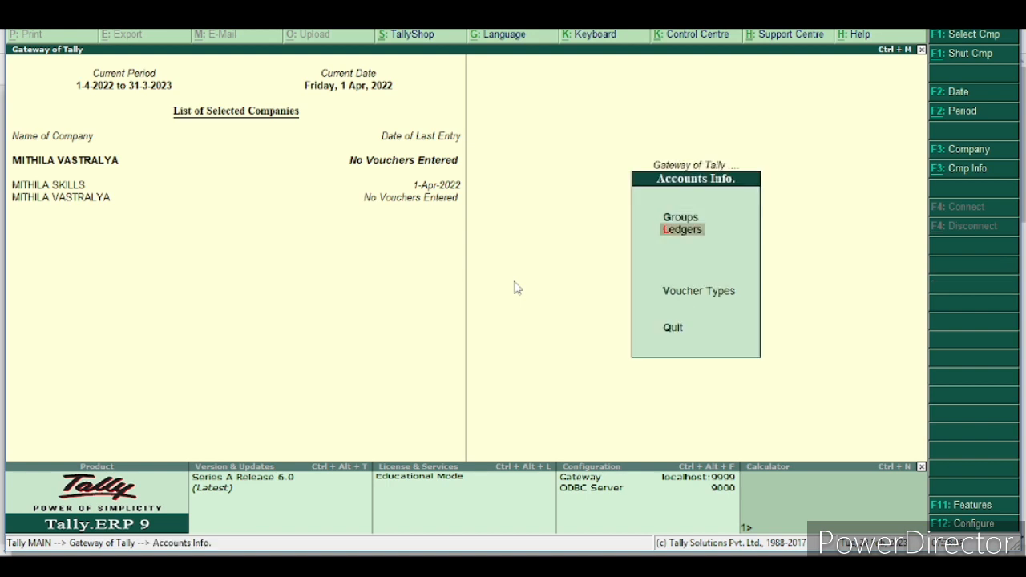
key(Return)
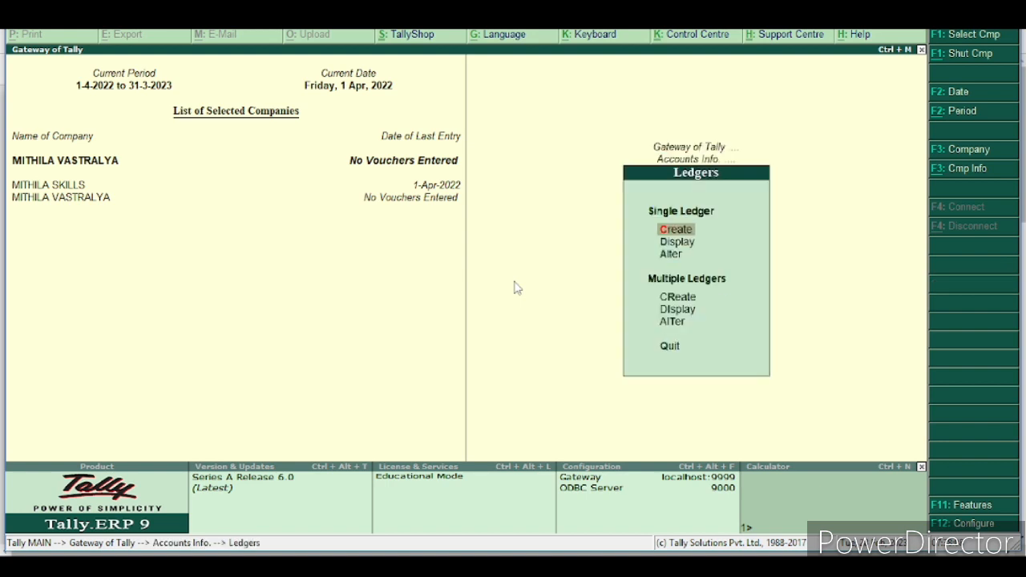
key(Down)
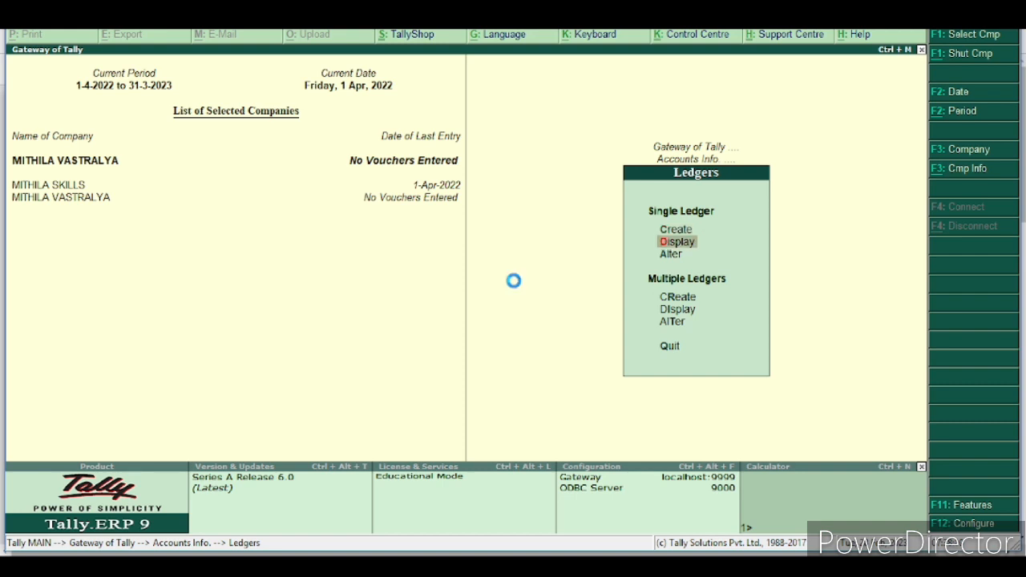
key(Return)
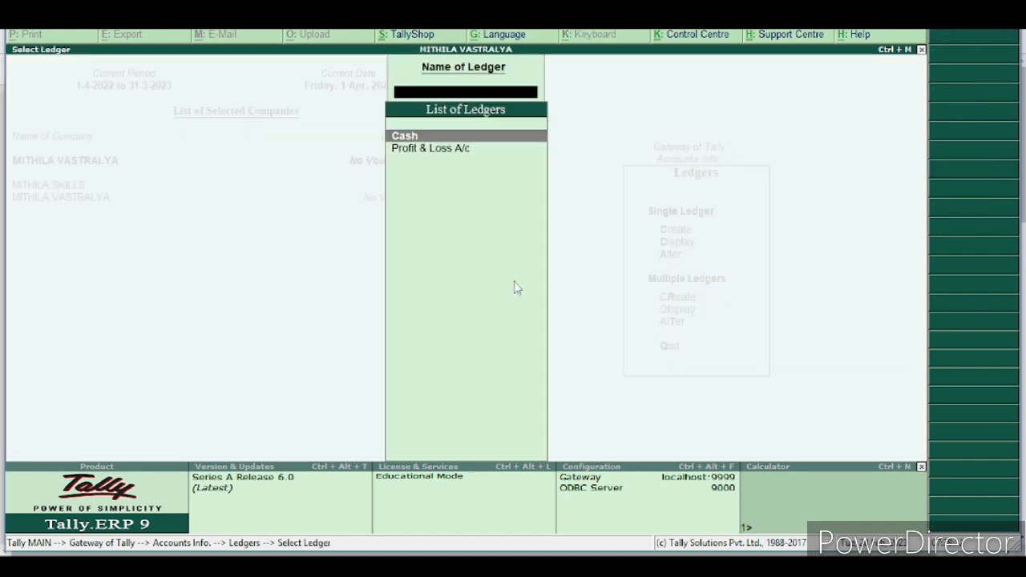
key(Escape)
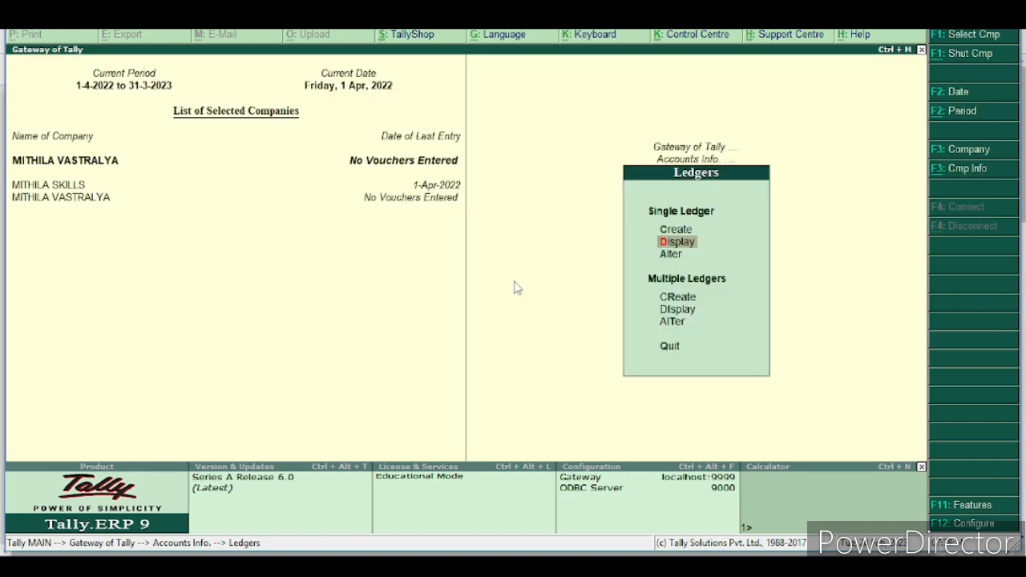
Create a single ledger named Capital under the Capital Account group and save it
key(Up)
key(Return)
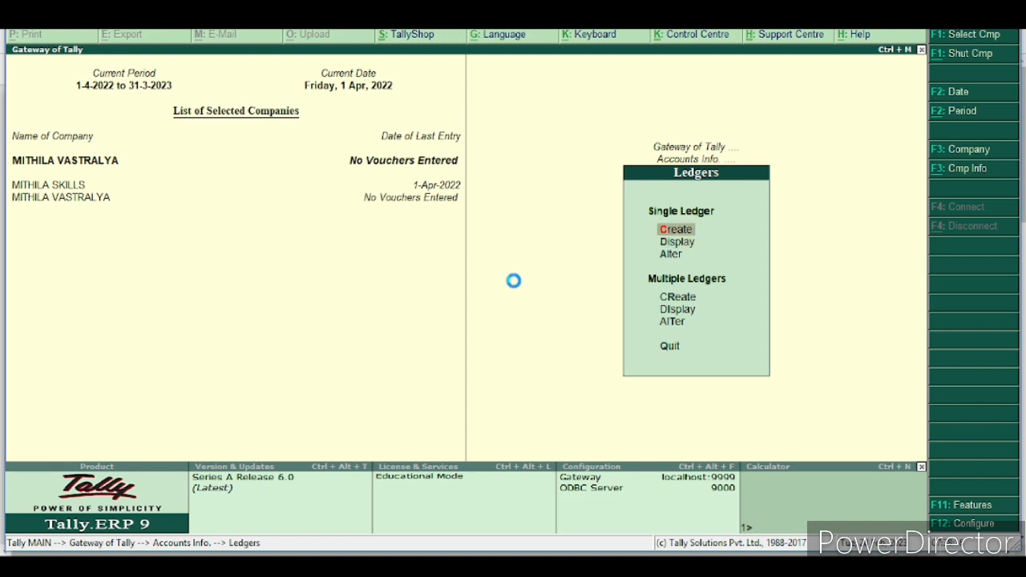
text(CAP)
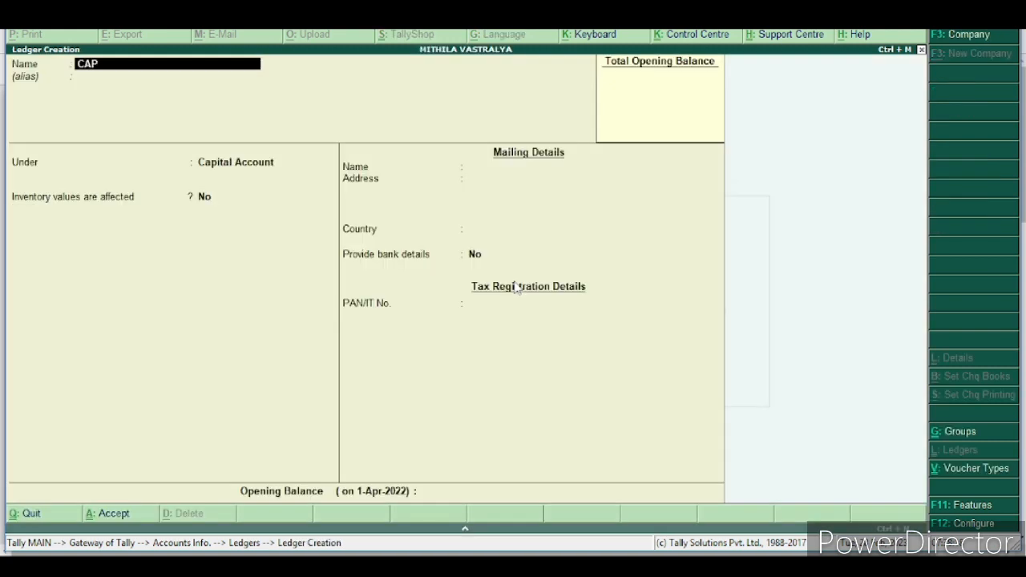
key(BackSpace)
key(BackSpace)
key(BackSpace)
key(BackSpace)
text(Capita)
key(Return)
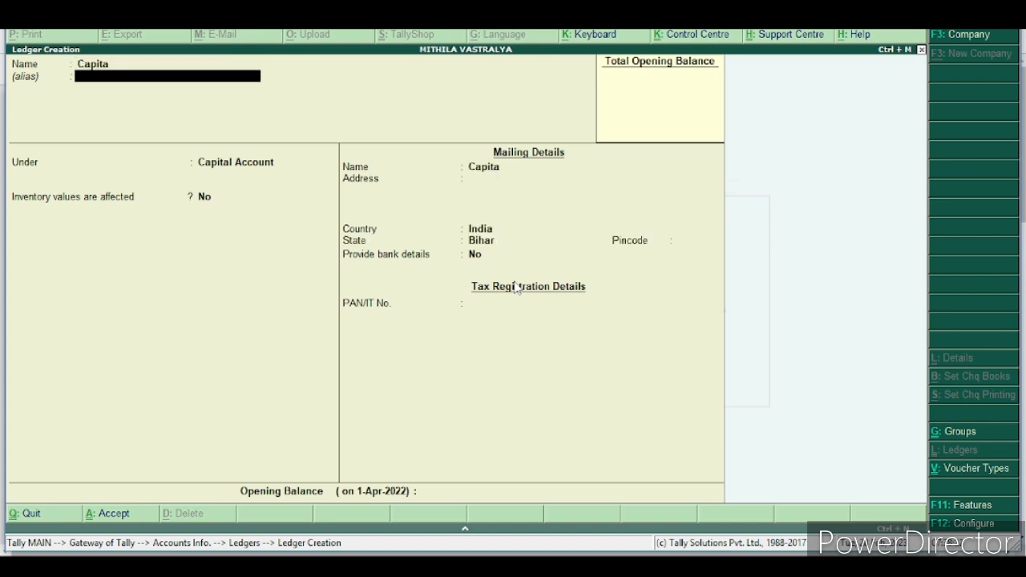
key(BackSpace)
key(BackSpace)
key(BackSpace)
key(BackSpace)
text(ital)
key(Return)
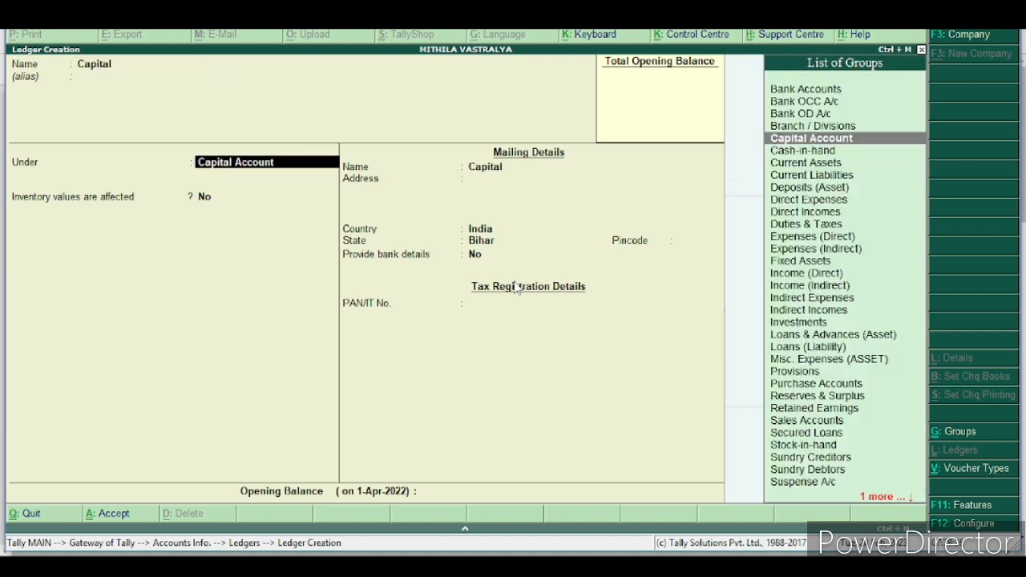
key(ctrl+a)
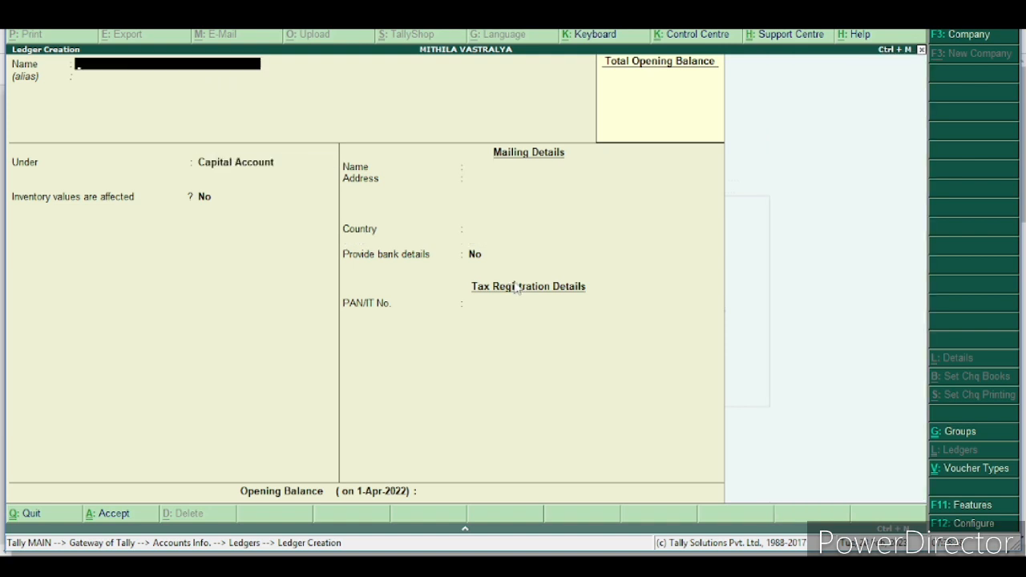
Create a ledger named Purchase under the Purchase Accounts group, with inventory values affected
text(Purchase)
key(Return)
key(Return)
text(Pu)
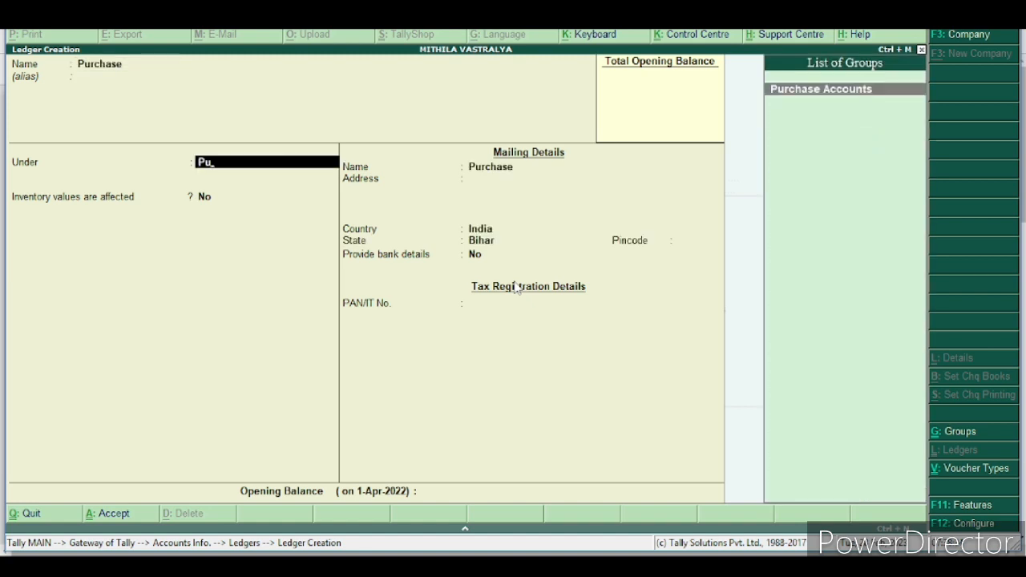
key(Return)
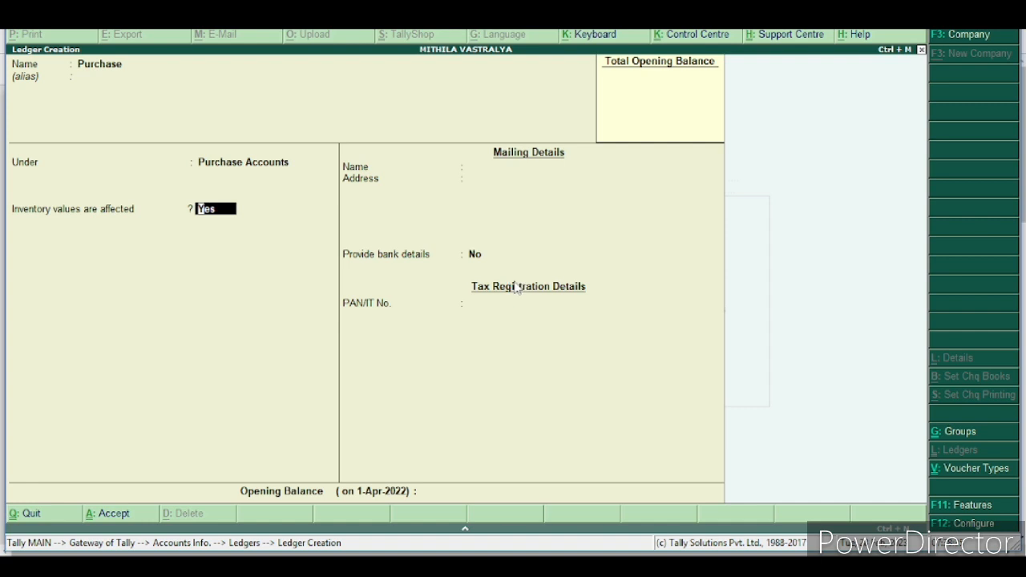
key(Up)
key(Up)
key(Up)
Create a ledger named Sale under Sales Accounts with inventory values affected, and save it
text(Sale)
key(Return)
key(Return)
text(Sale)
key(Return)
key(Return)
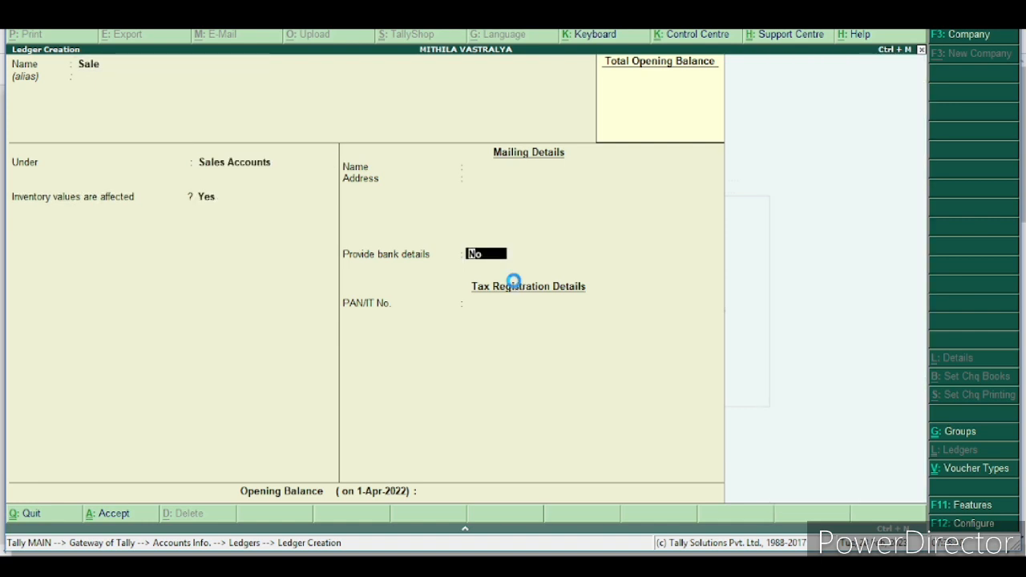
key(ctrl+a)
Create a ledger named Purchase Return under the Purchase Accounts group and save it
text(Pur)
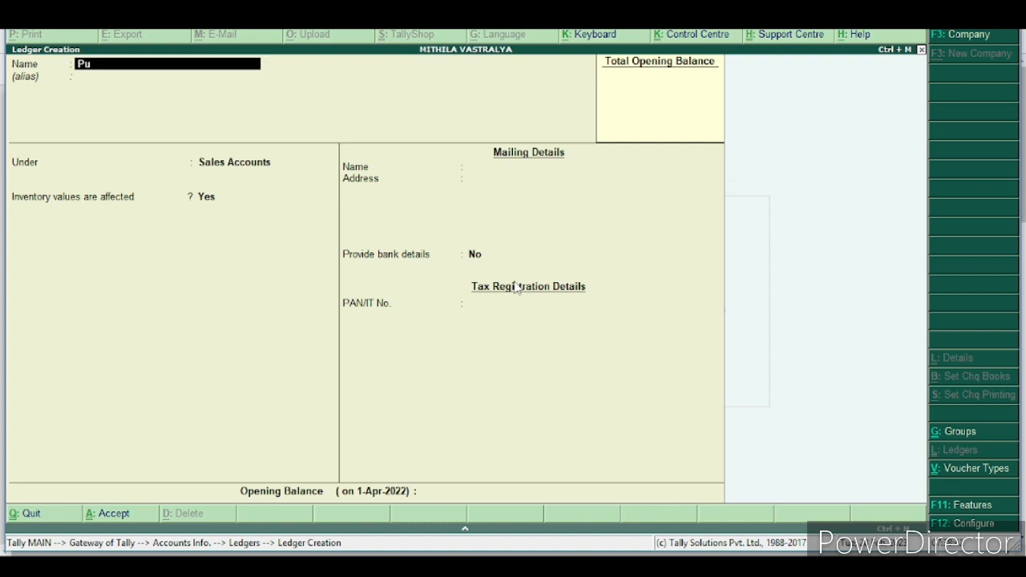
text(hase Return)
key(Return)
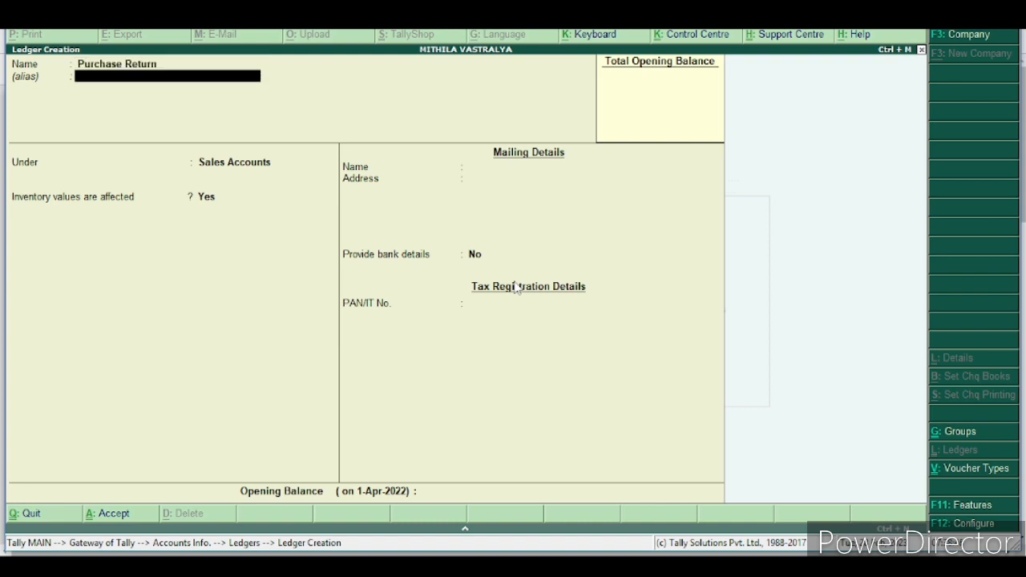
key(Return)
text(Pu)
key(Return)
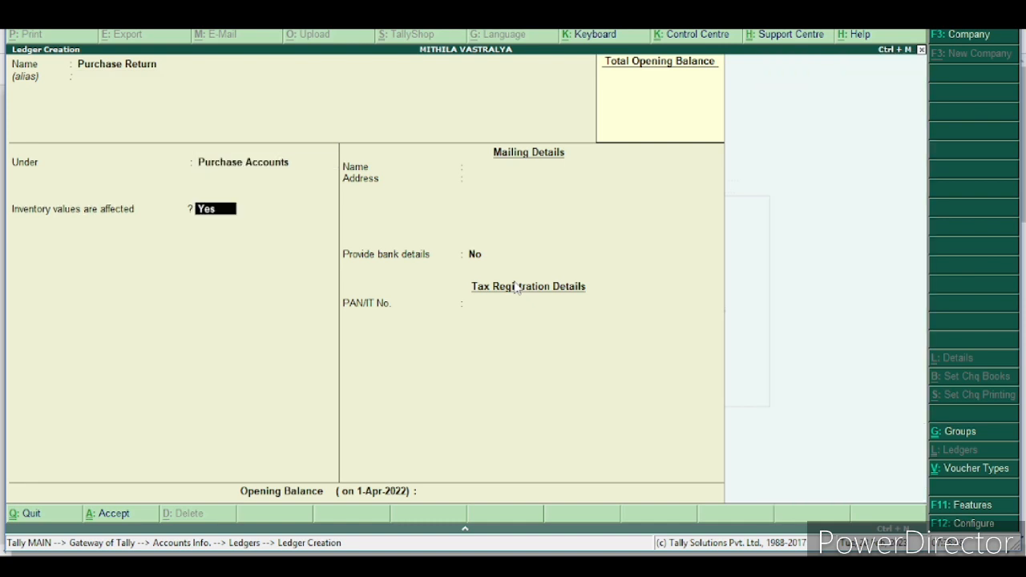
key(ctrl+a)
Create a ledger named Sale Return under the Sales Accounts group and save it
text(Sale Return)
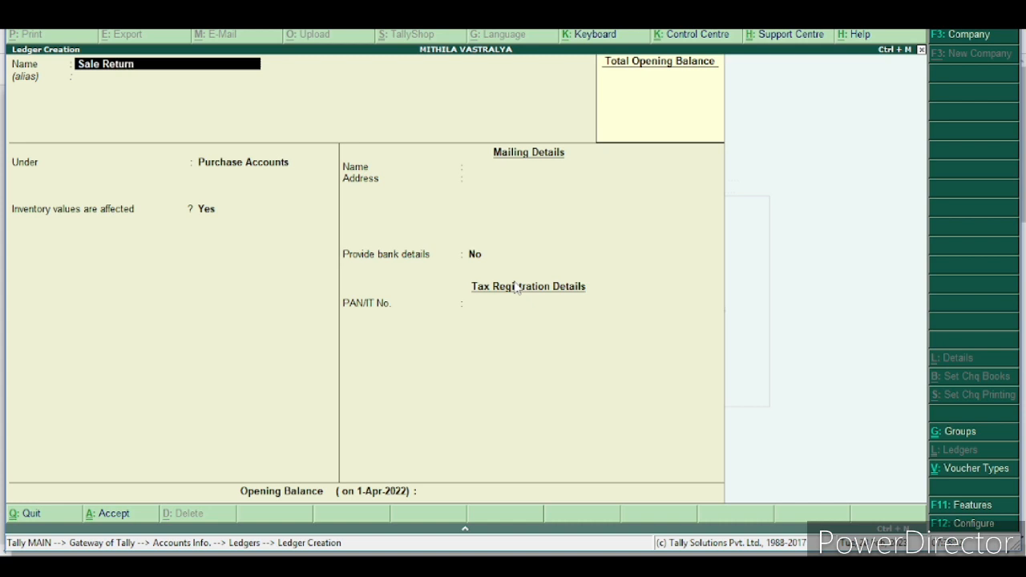
key(Return)
key(Return)
text(Sal)
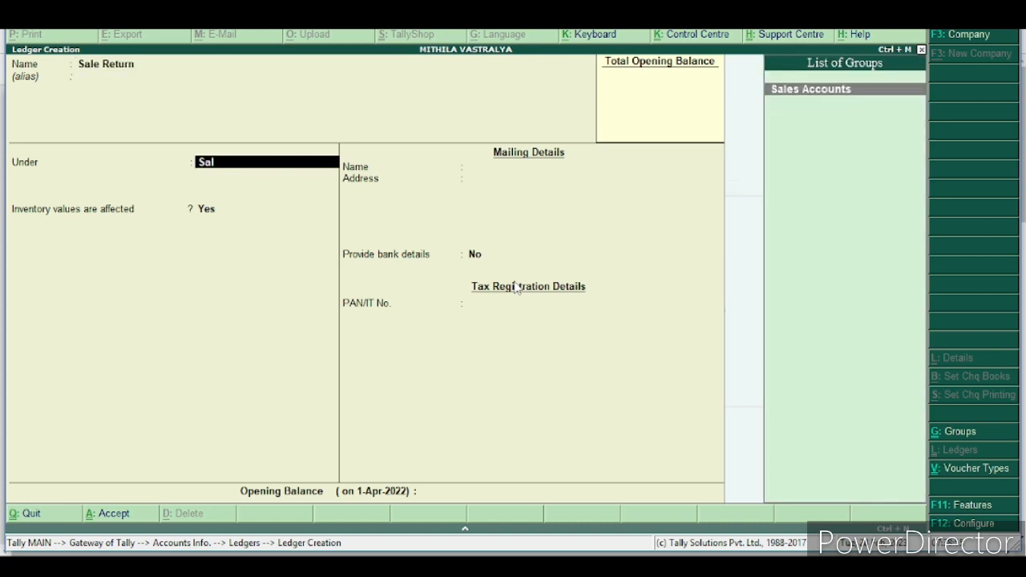
key(Return)
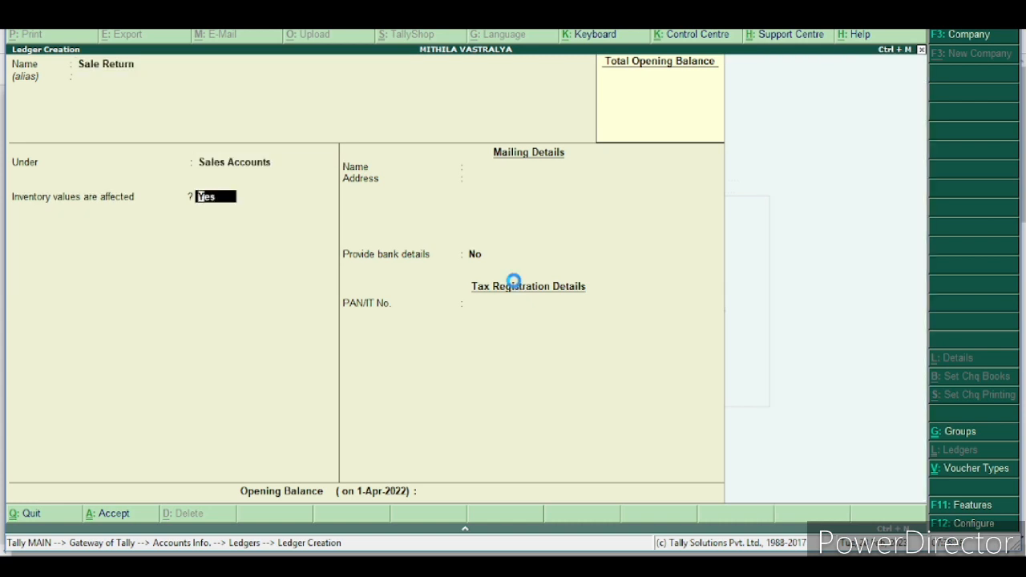
key(ctrl+a)
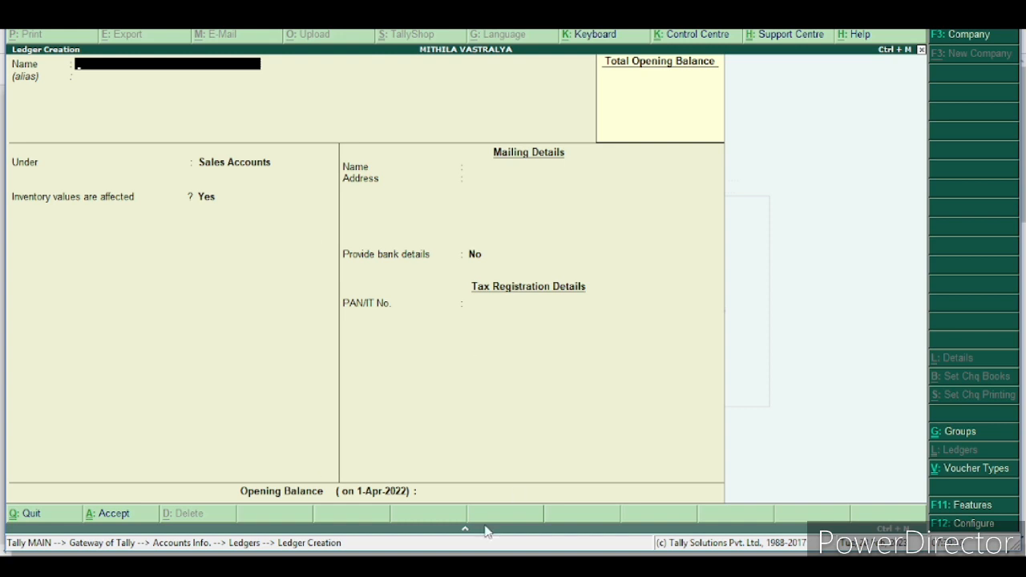
Review the starting capital, jeans purchase and godown details in the QUESTIONS 3 PDF in the browser, and return to Tally.ERP 9
mouse_move(497, 567)
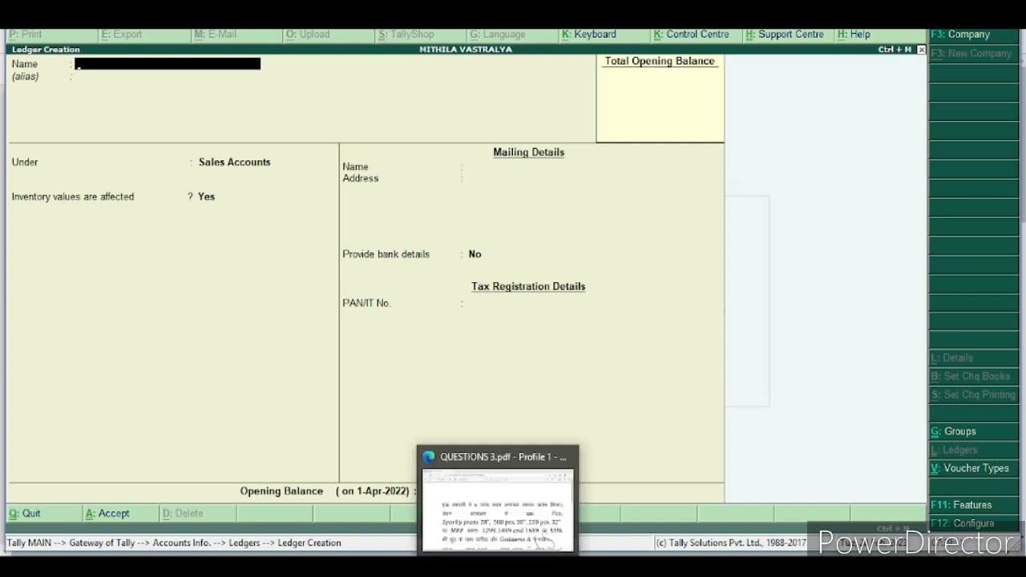
click(493, 531)
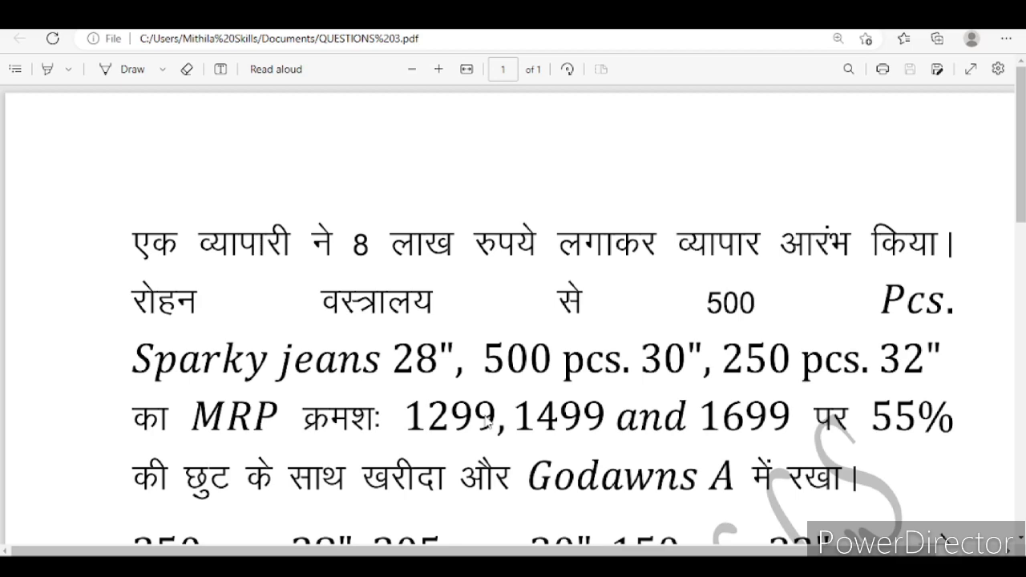
key(alt+Tab)
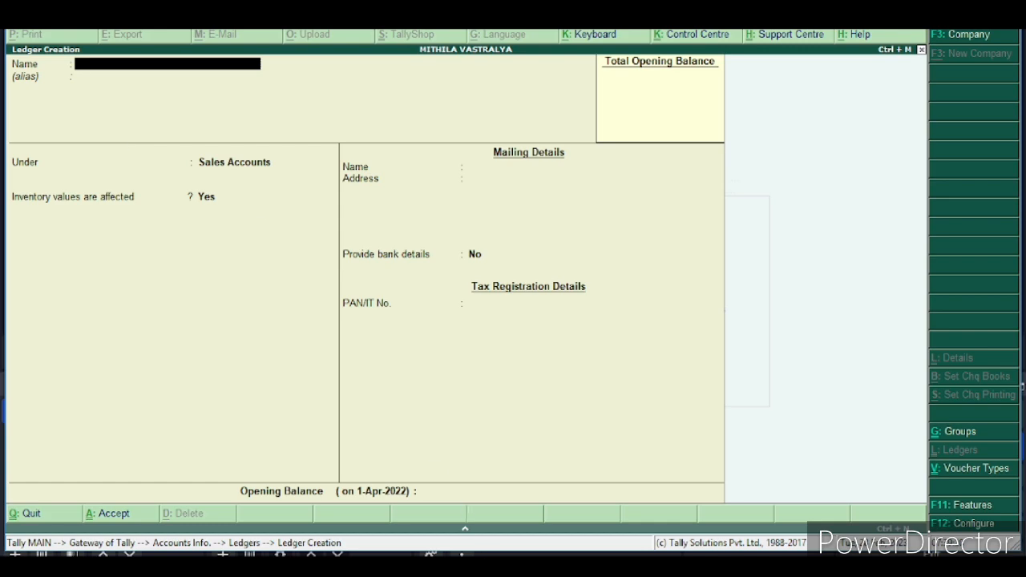
click(485, 550)
scroll(513, 320, down, 1)
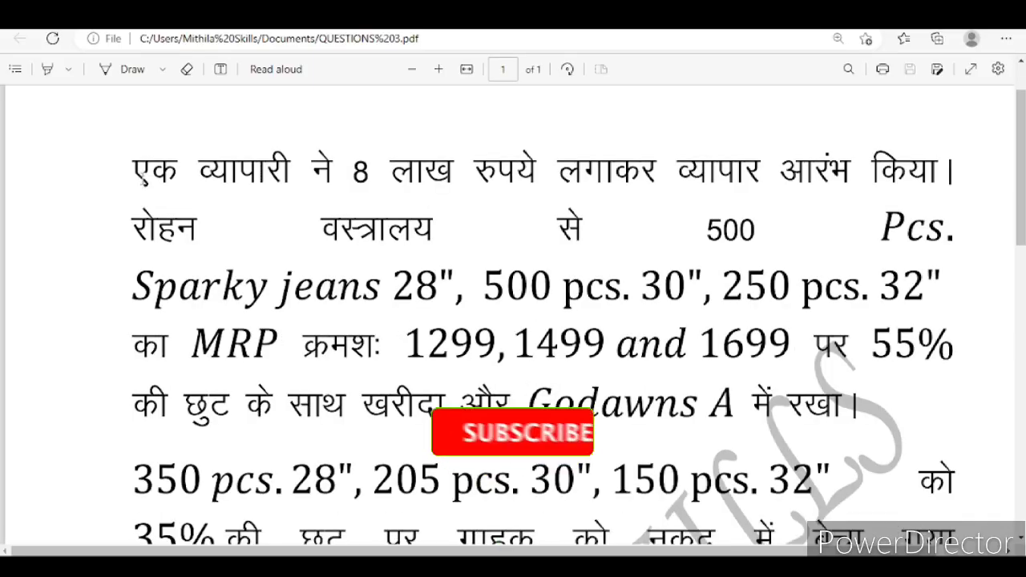
drag(133, 172, 150, 172)
drag(420, 186, 956, 242)
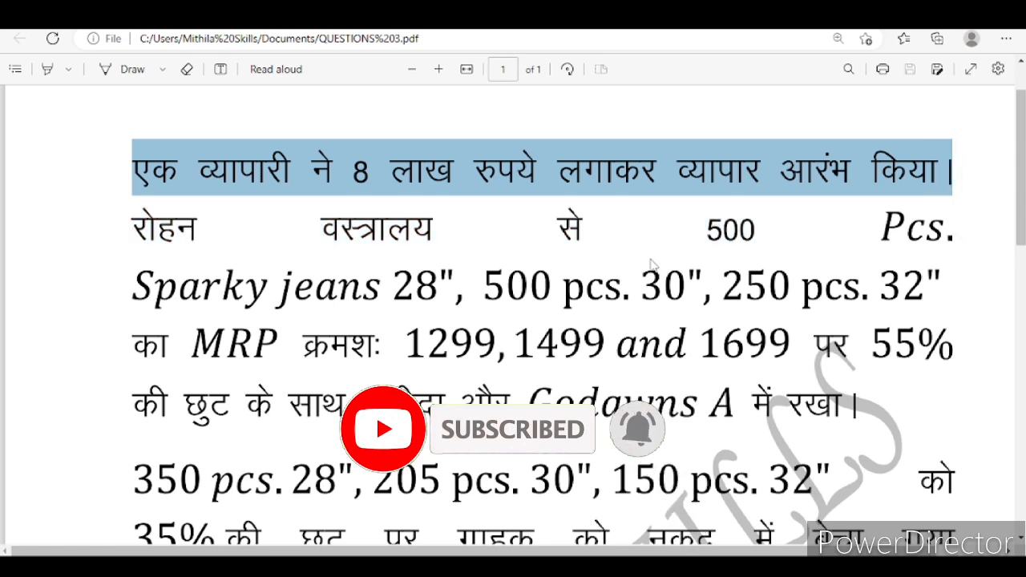
click(727, 227)
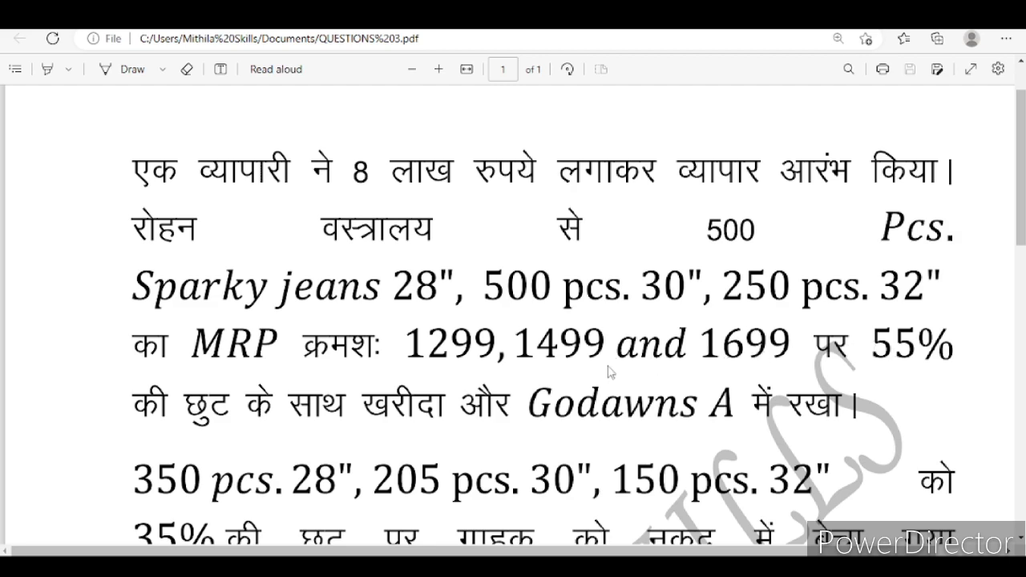
scroll(614, 367, down, 1)
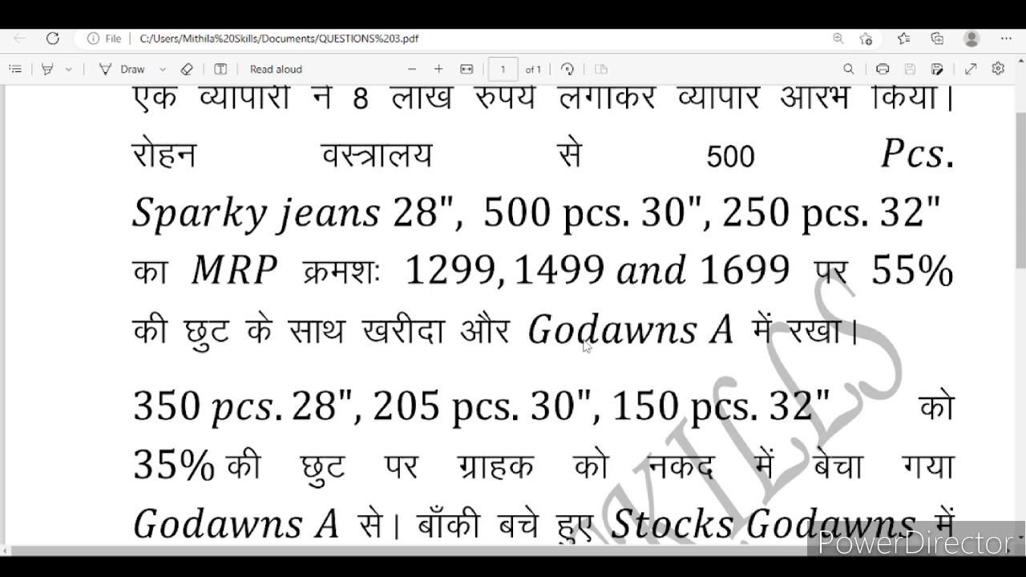
click(547, 565)
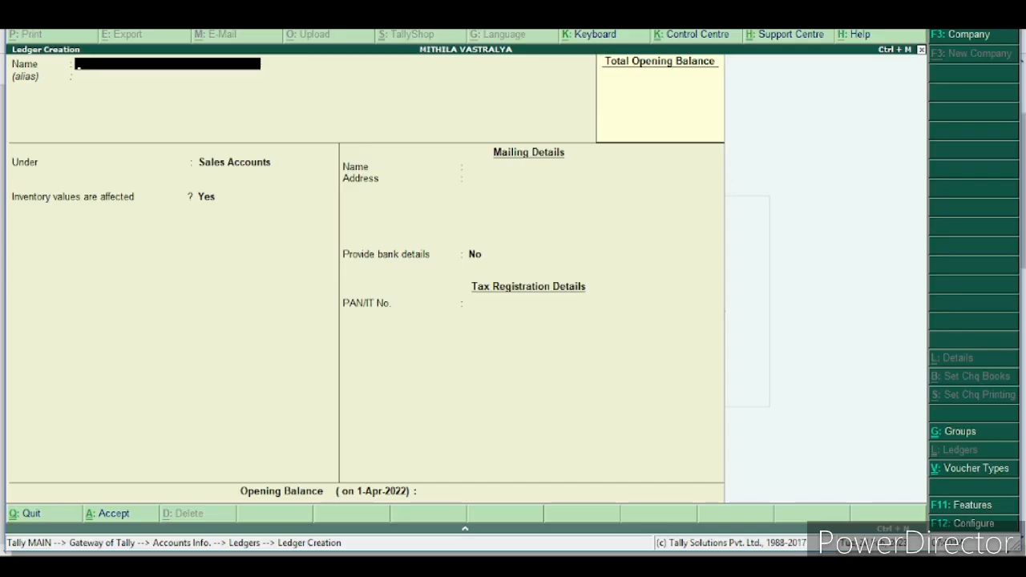
Quit ledger creation and return to the Gateway of Tally
key(Escape)
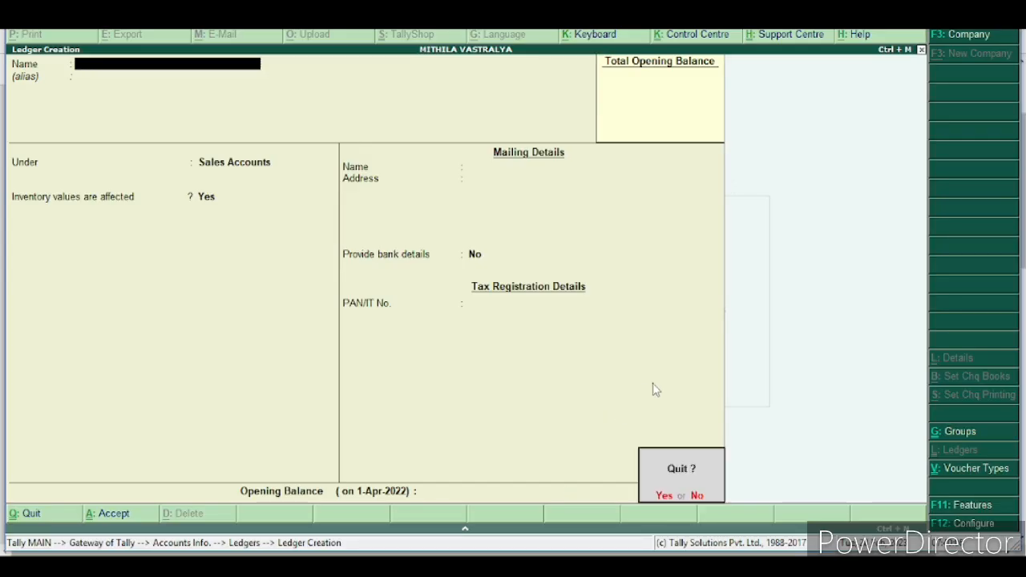
key(y)
key(Escape)
key(Escape)
key(Escape)
key(Escape)
key(Escape)
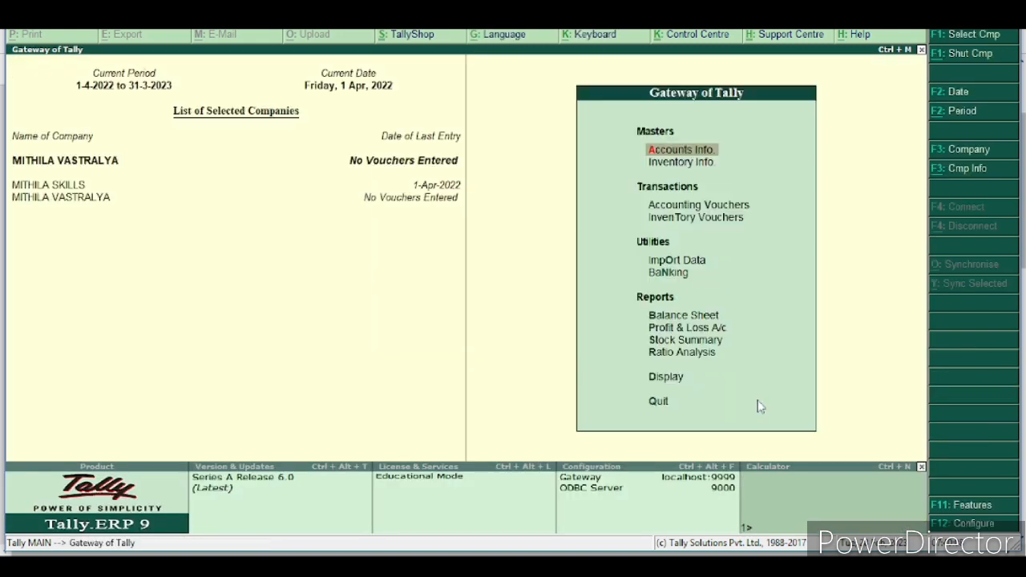
key(Escape)
key(Escape)
key(Escape)
Open the accounting features of MITHILA VASTRALYA and move on to its inventory features
key(F11)
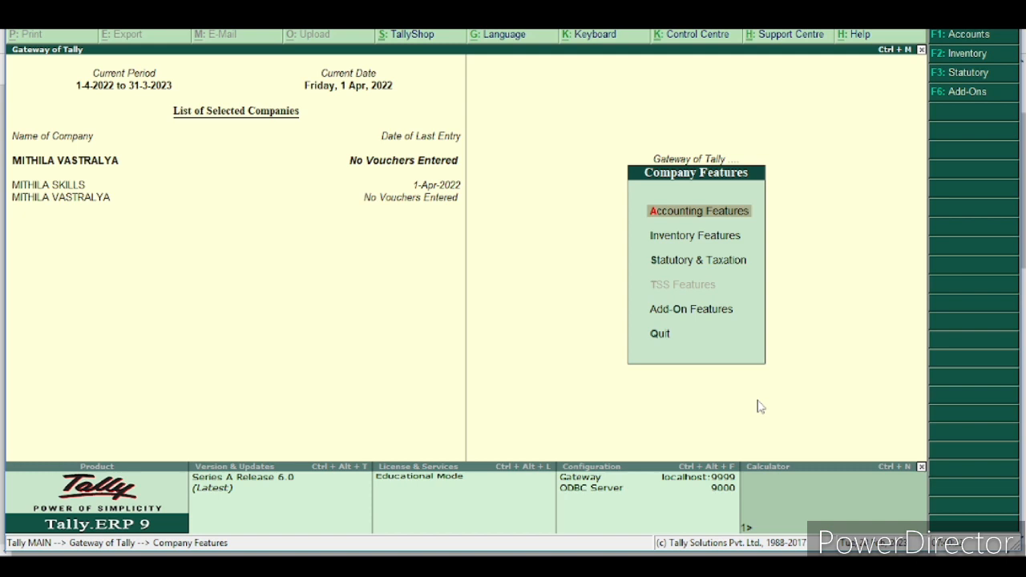
key(Return)
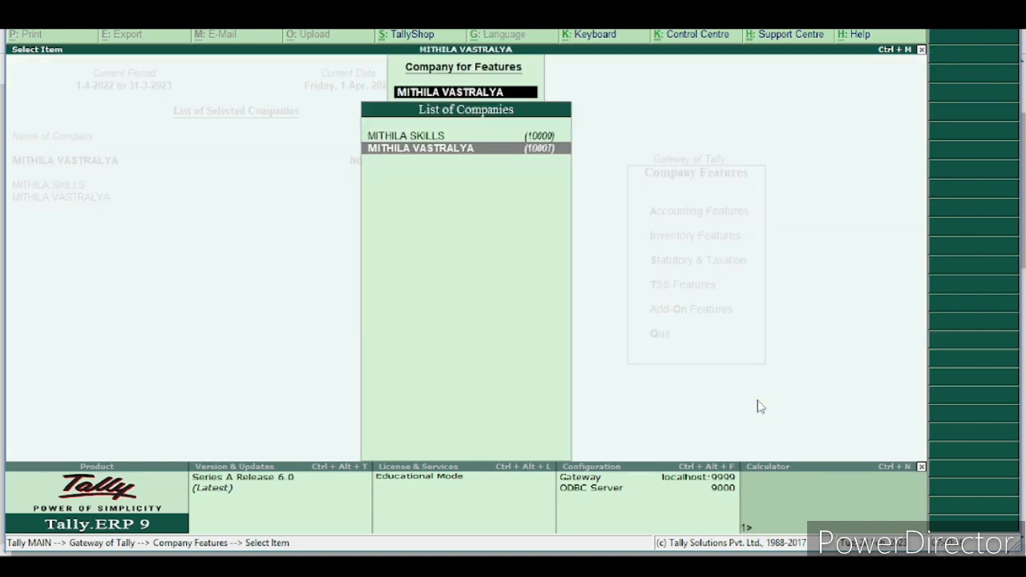
key(Return)
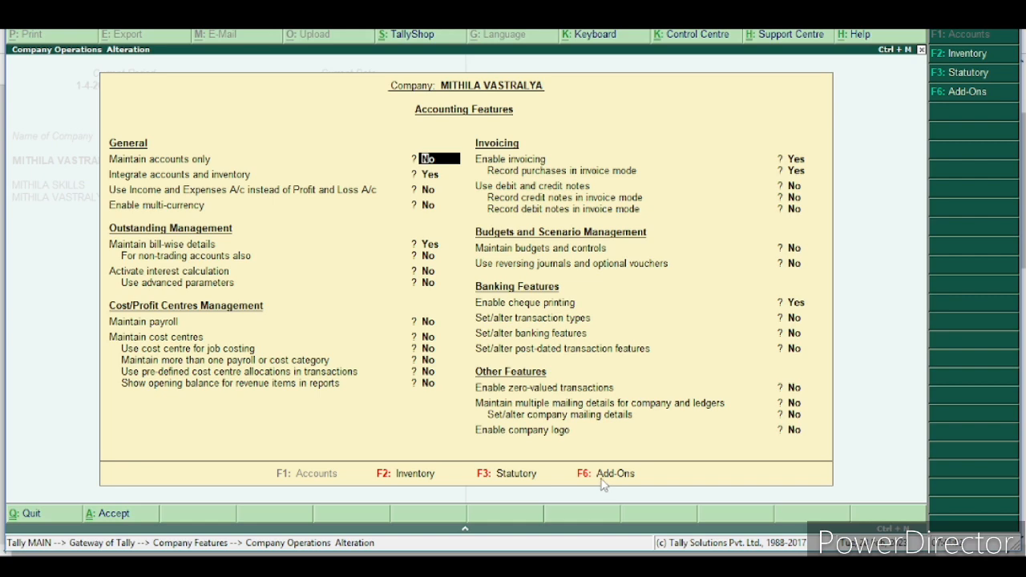
click(402, 483)
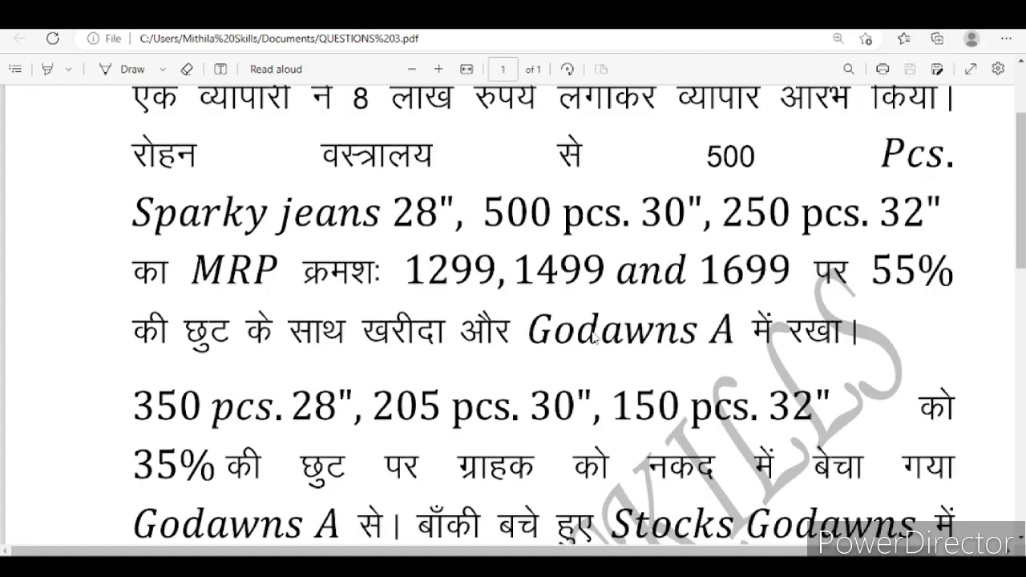
Recheck the godown storage, cash sale, goods return and month-end expense details in the exercise PDF
scroll(685, 345, down, 1)
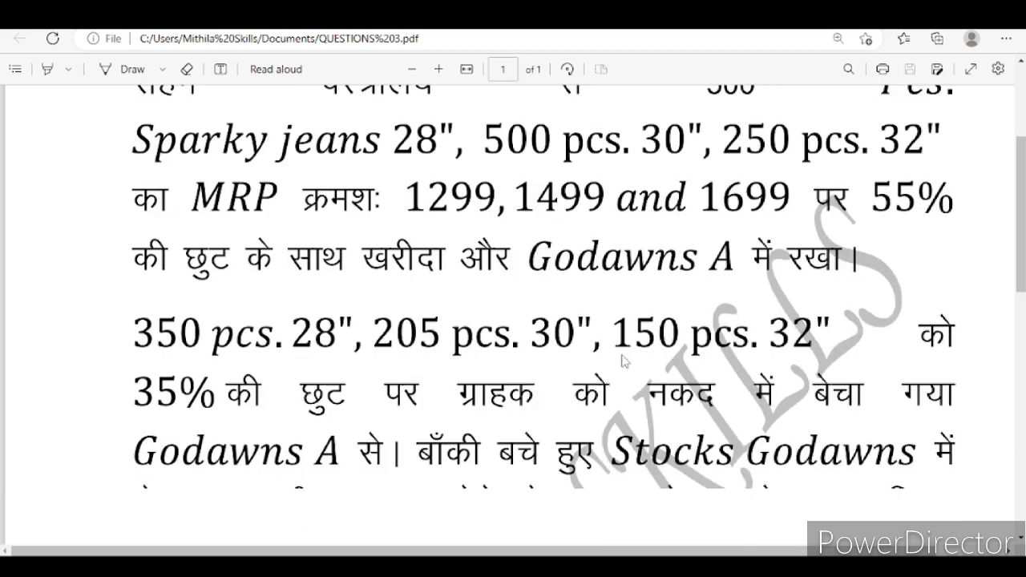
scroll(331, 461, down, 2)
scroll(599, 341, down, 1)
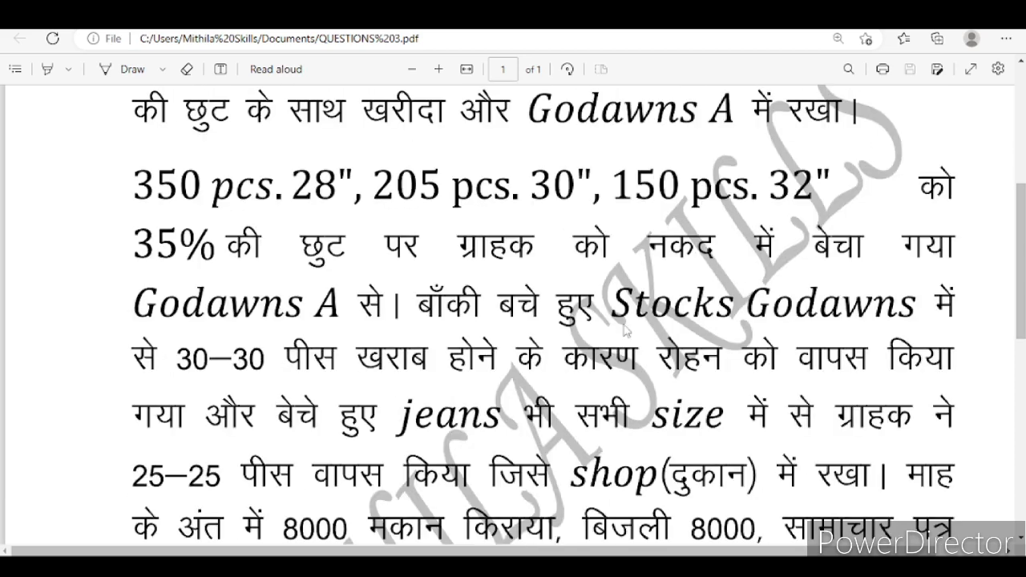
scroll(569, 345, down, 2)
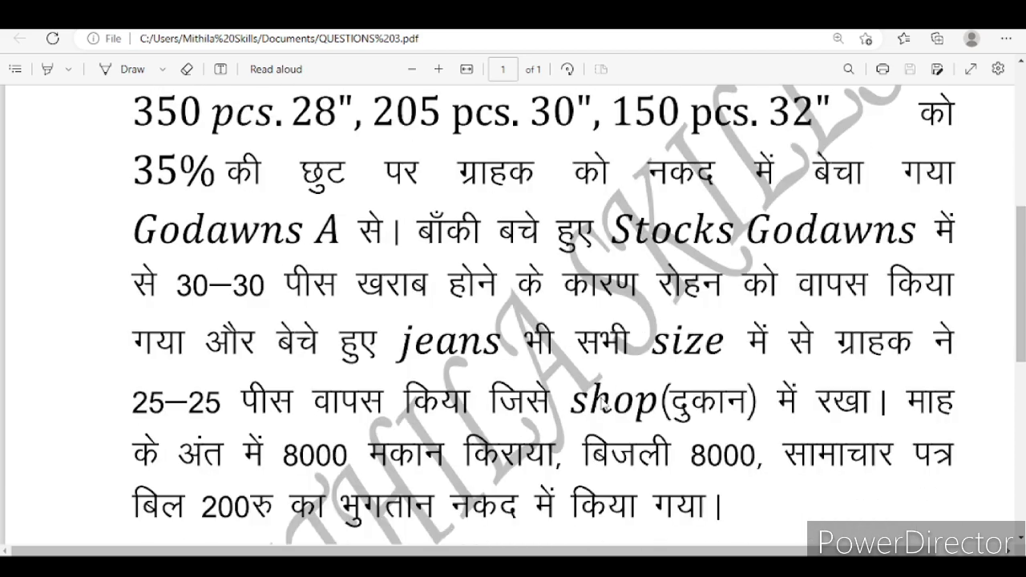
scroll(603, 405, up, 5)
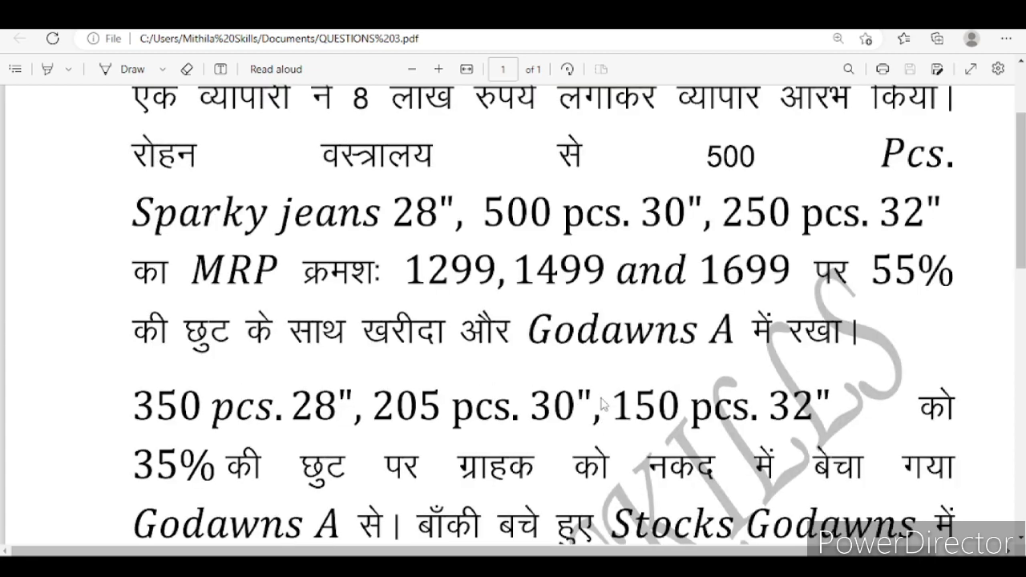
scroll(603, 405, up, 1)
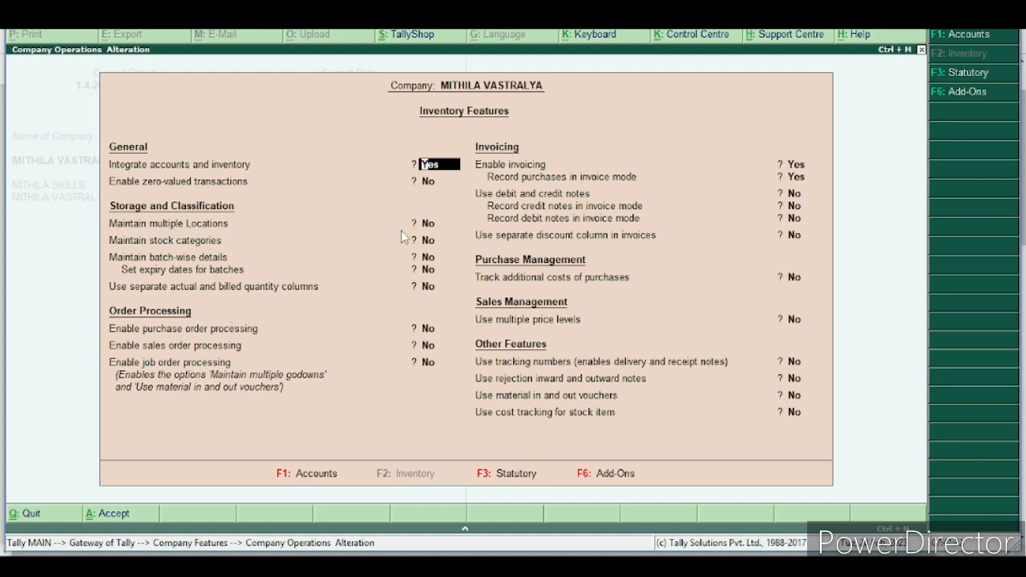
Enable maintaining multiple locations in MITHILA VASTRALYA's inventory features, save the change, and return to the Gateway of Tally
key(Return)
key(Return)
text(y)
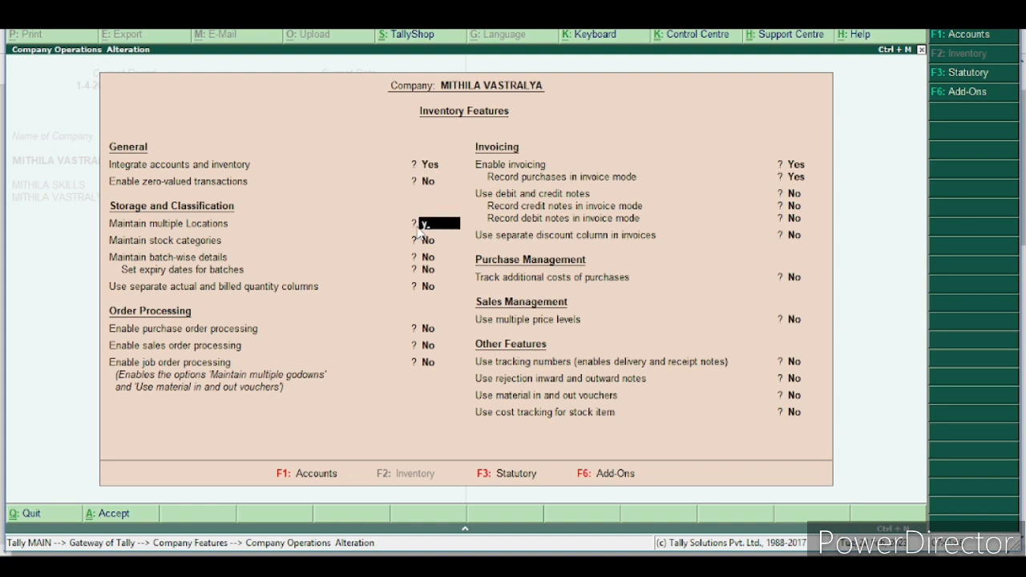
key(Return)
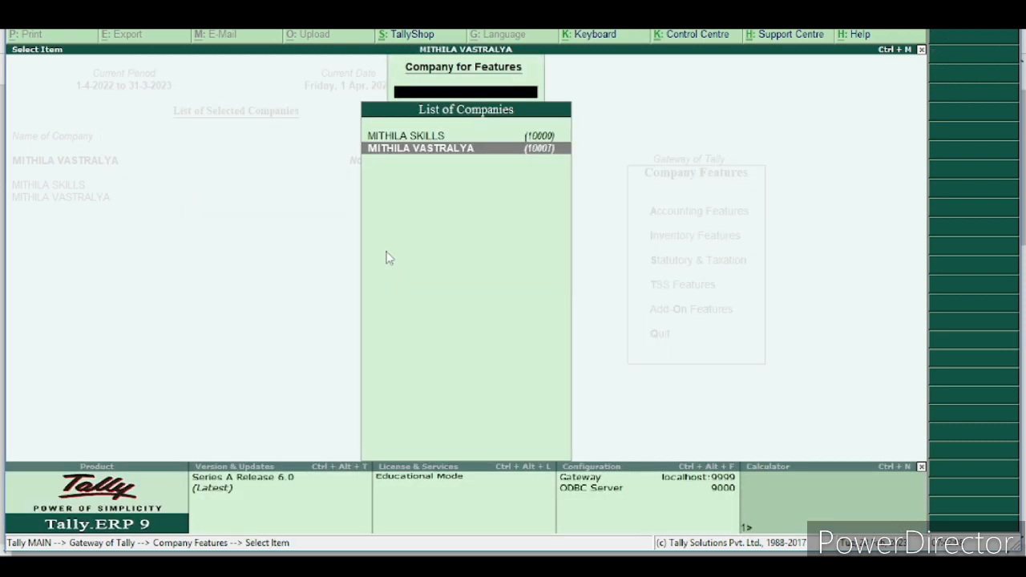
key(Return)
key(Escape)
key(Escape)
key(Escape)
key(Escape)
key(Escape)
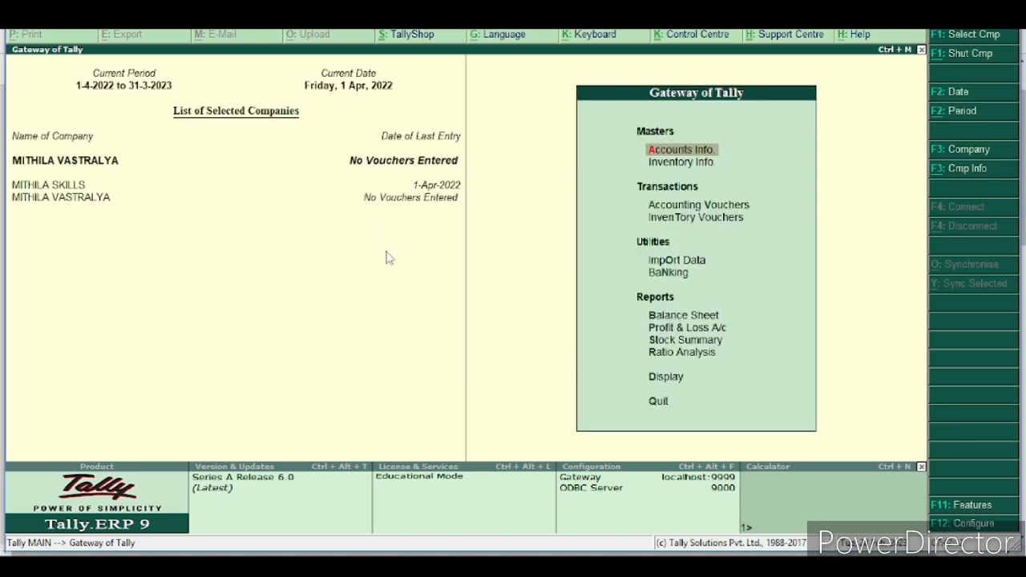
Check which locations already exist in the inventory masters
key(Down)
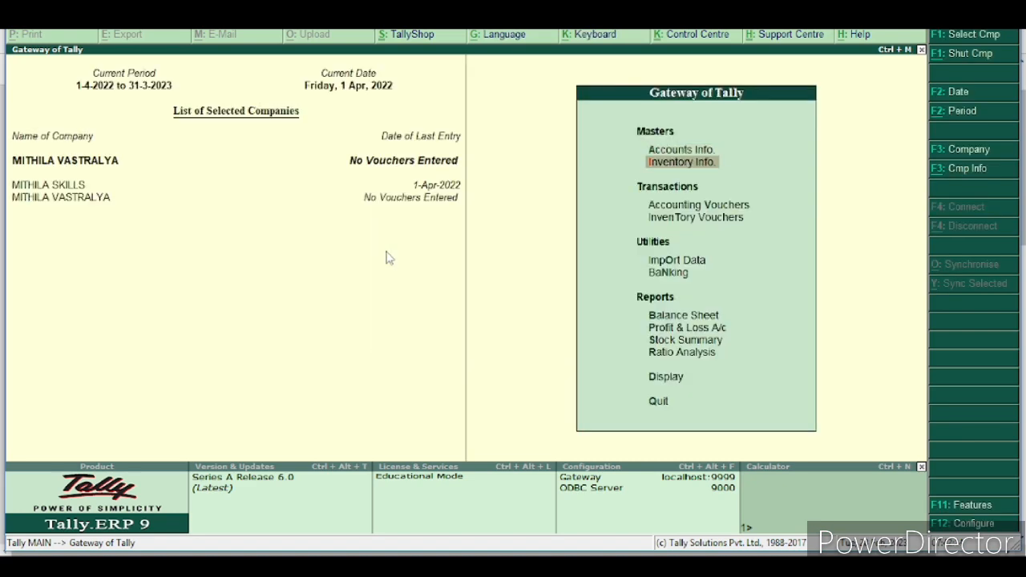
key(Return)
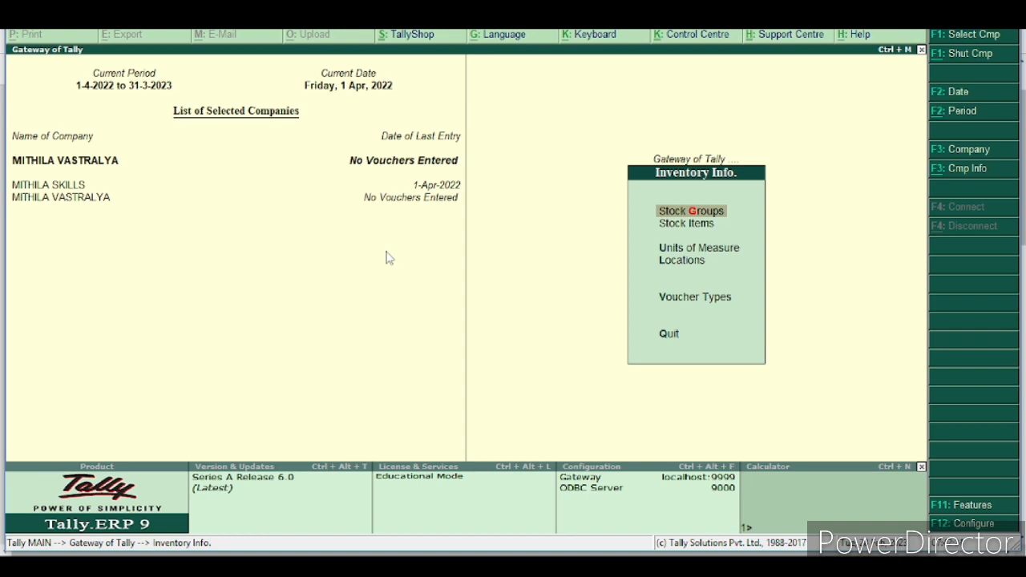
key(Down)
key(Down)
key(Down)
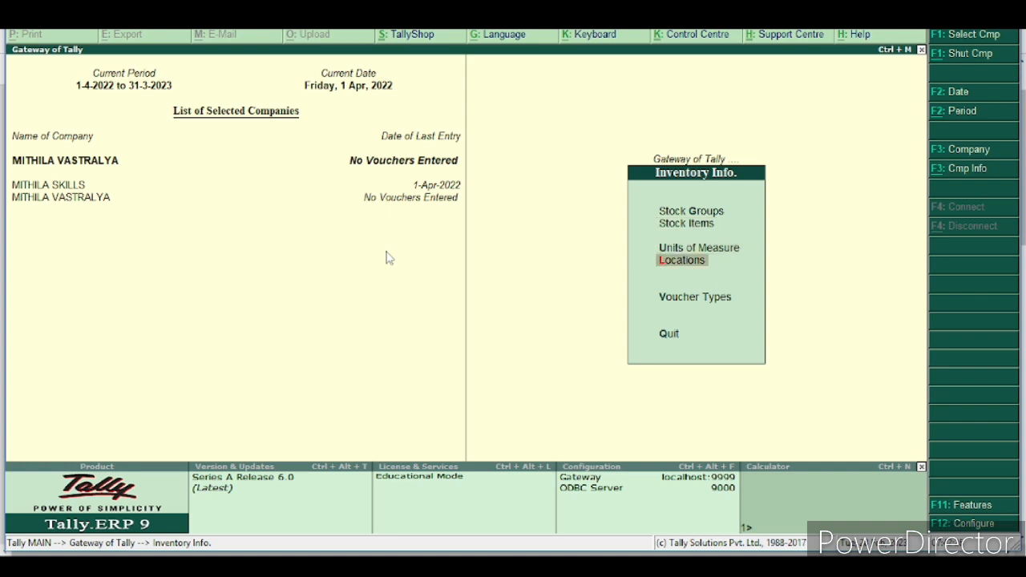
key(Return)
key(Down)
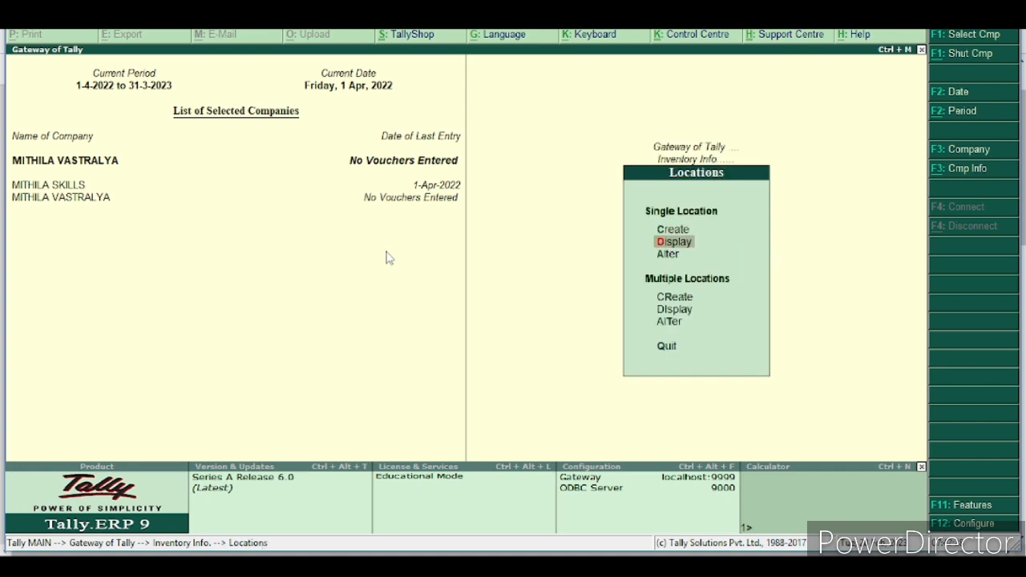
key(Return)
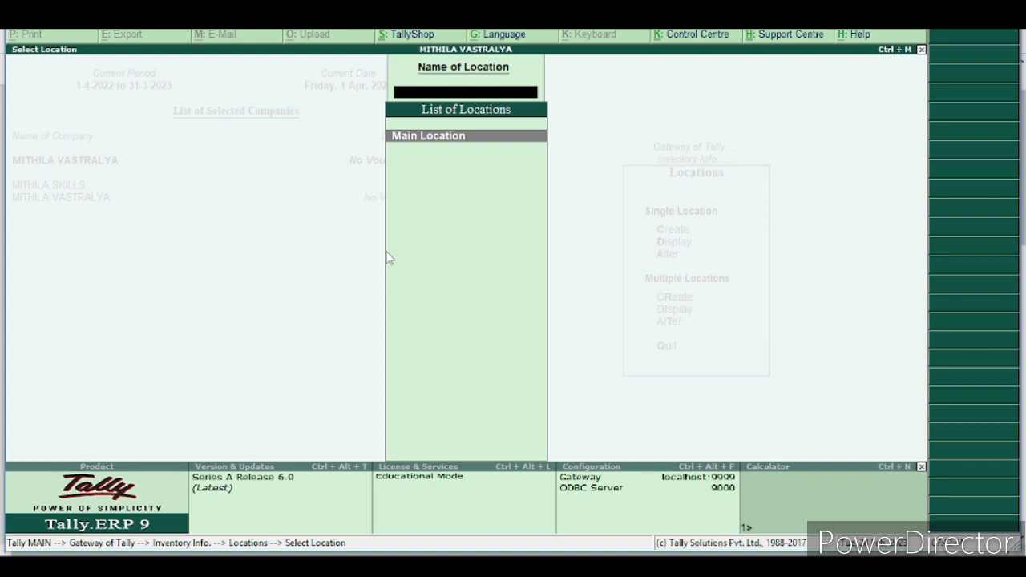
key(Escape)
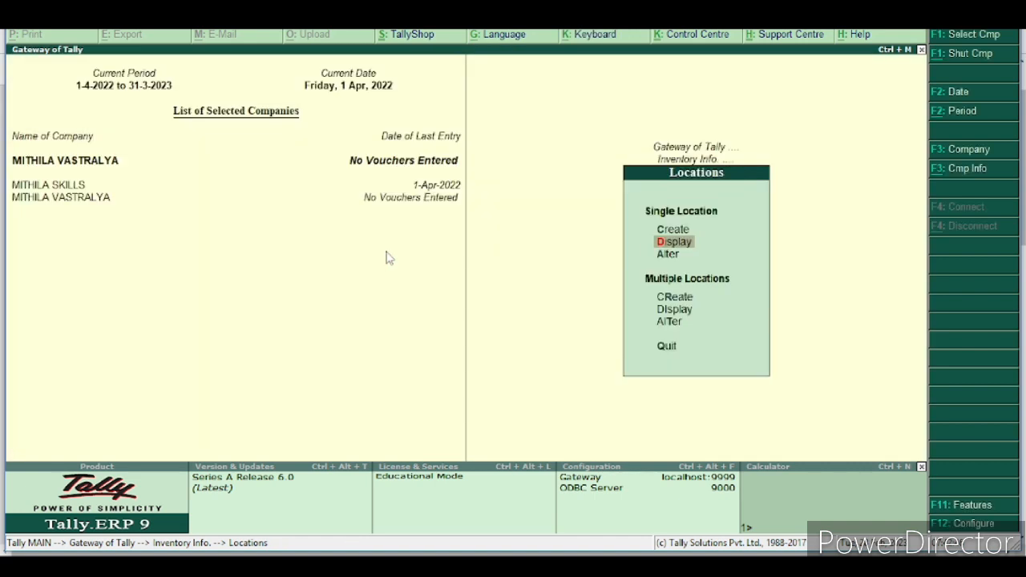
Rename the existing Main Location as Shop, keep it under Primary, and return to the Gateway of Tally
key(Down)
key(Return)
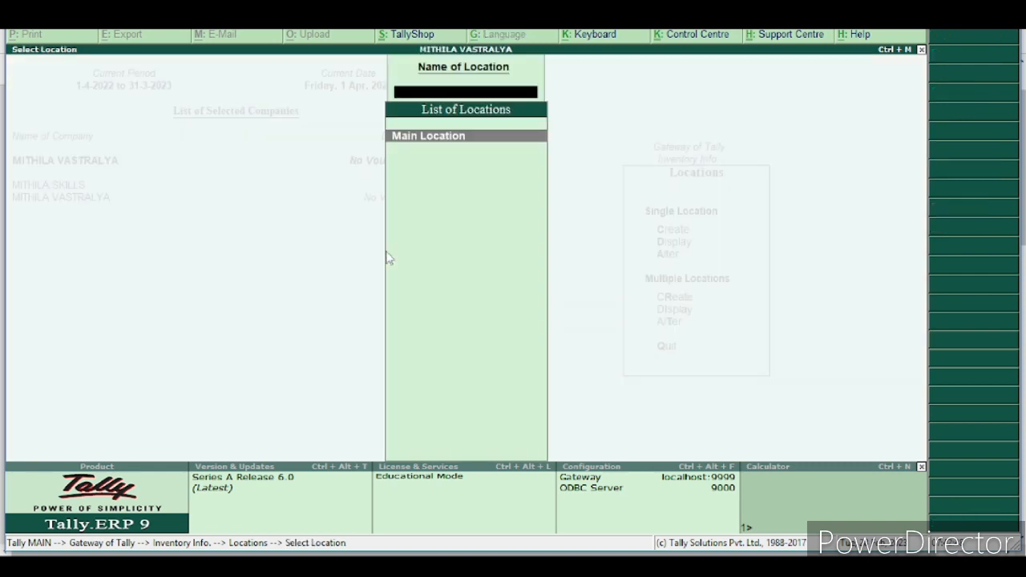
key(Return)
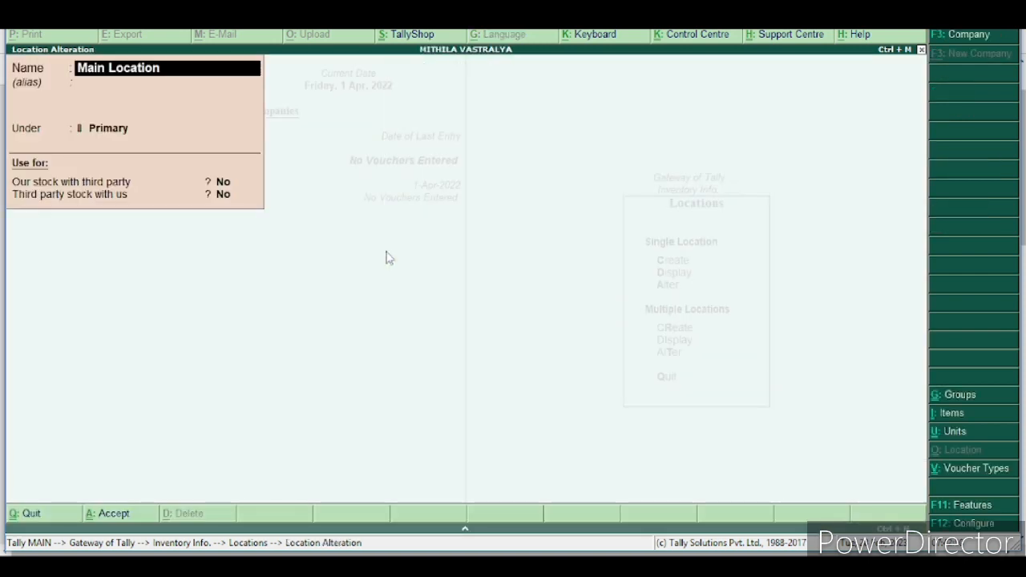
text(Shop)
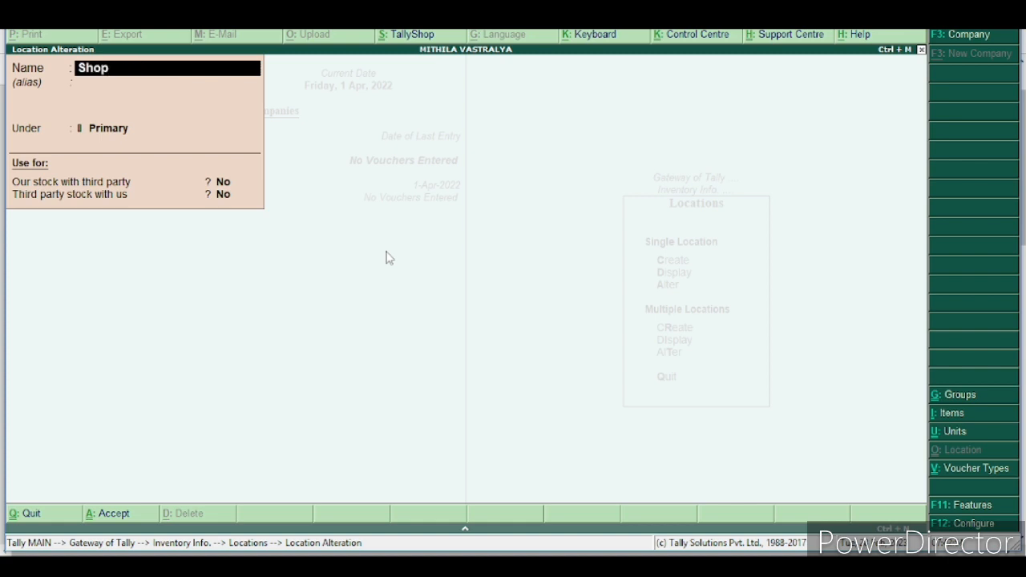
key(Return)
key(Return)
key(Return)
key(Return)
key(Return)
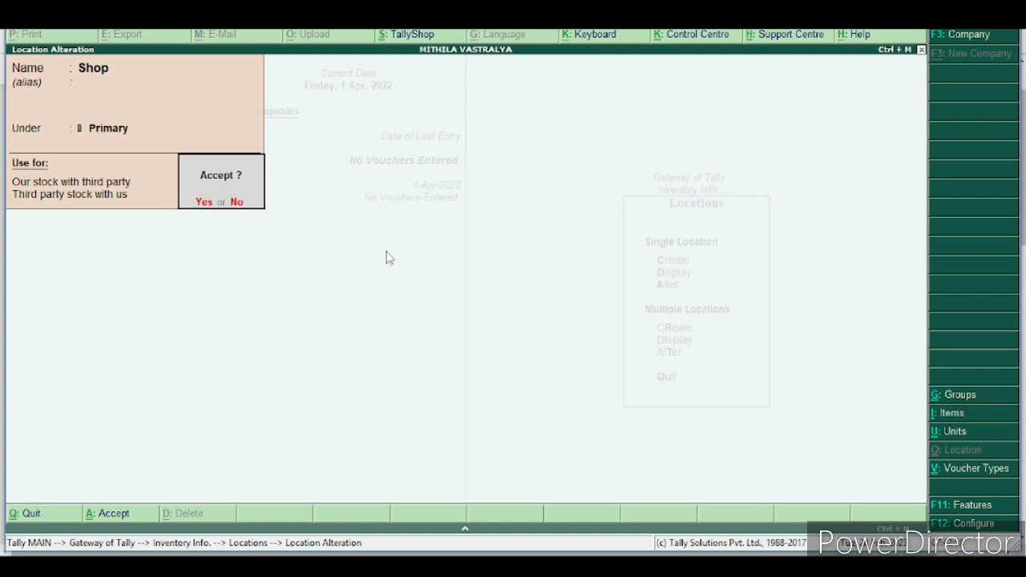
key(Return)
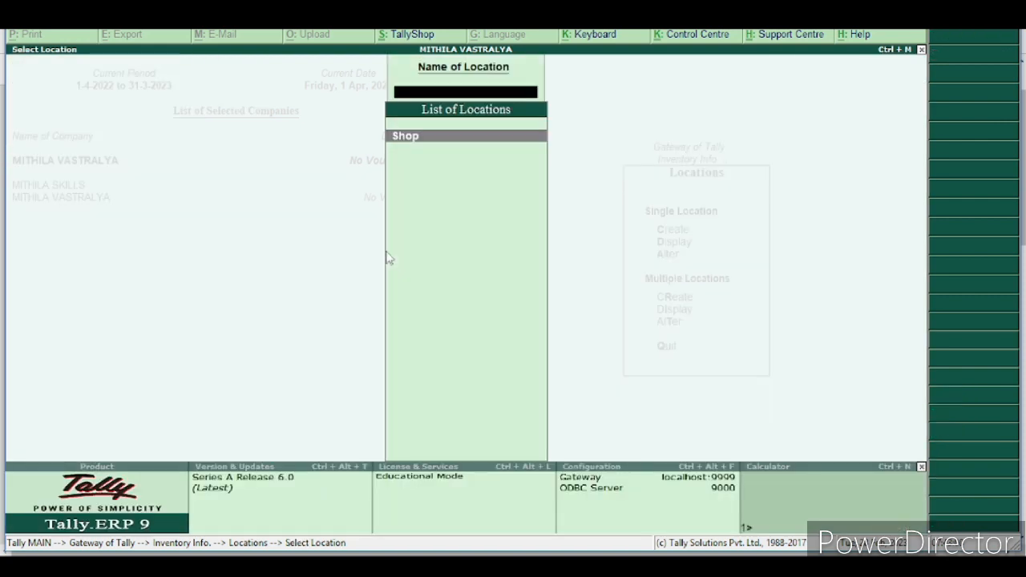
key(Escape)
key(Escape)
key(Escape)
key(Escape)
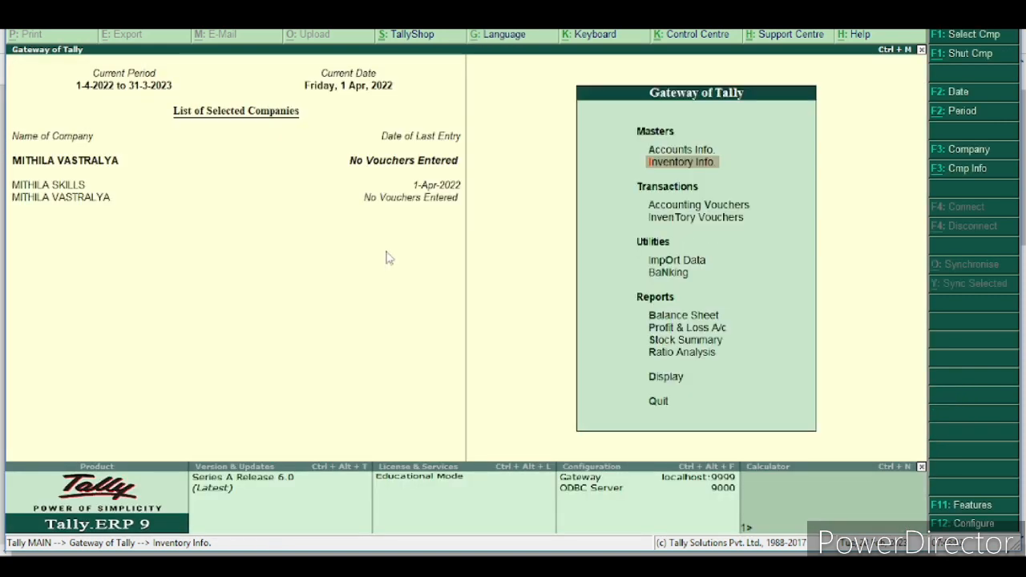
Reopen the inventory locations and look up the location list again
key(n)
key(Down)
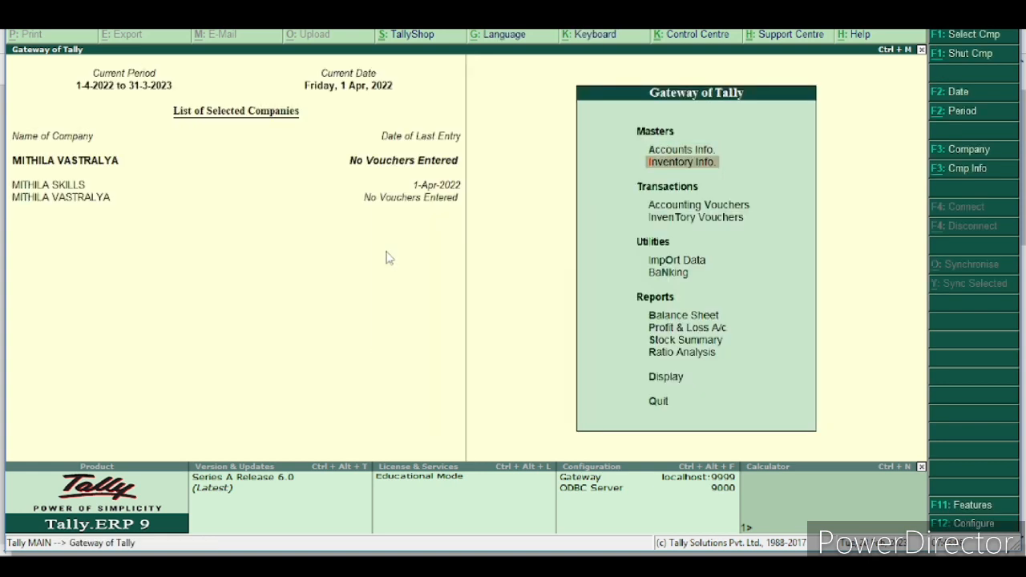
key(Return)
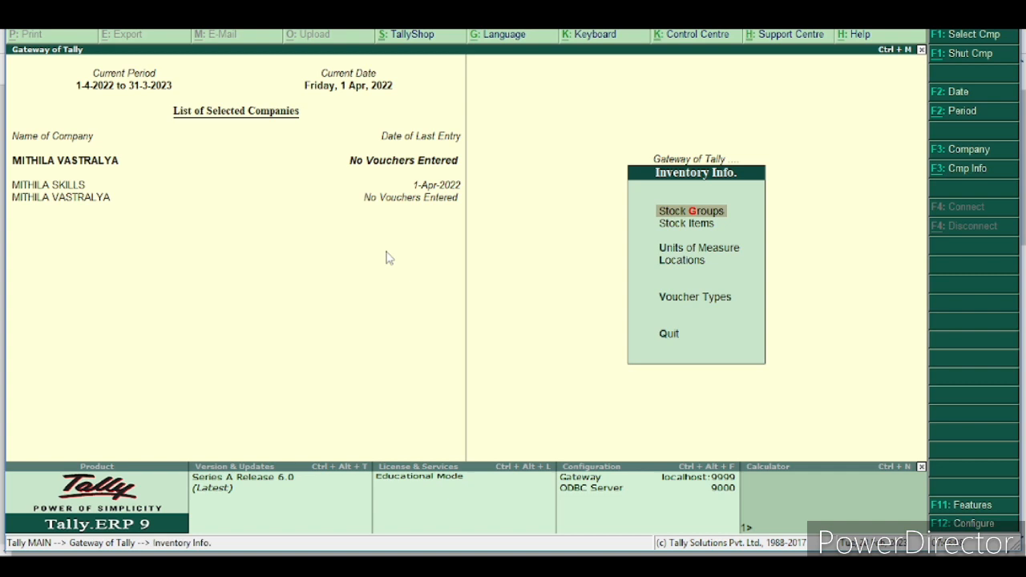
key(Down)
key(Down)
key(Down)
key(Return)
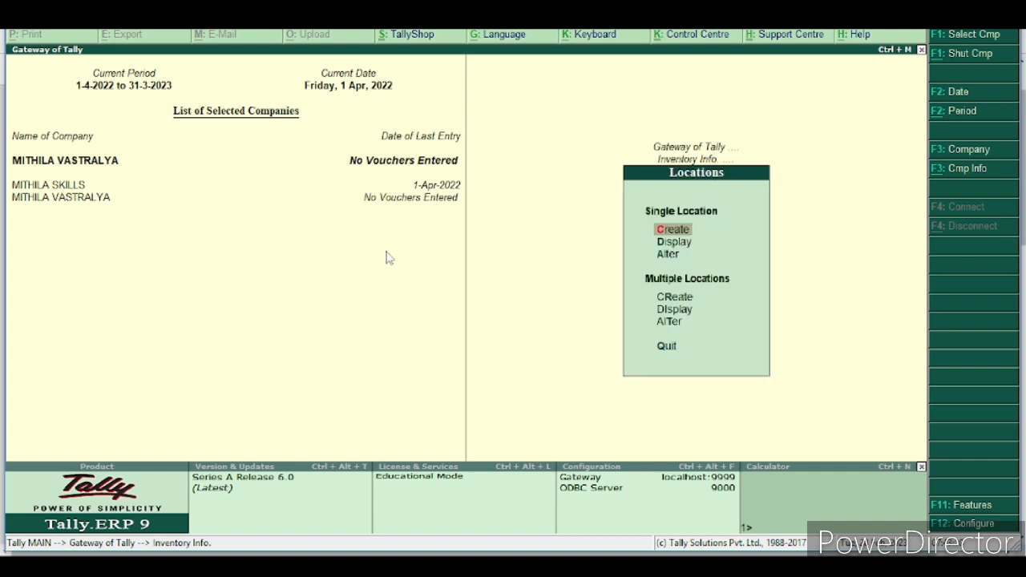
key(Down)
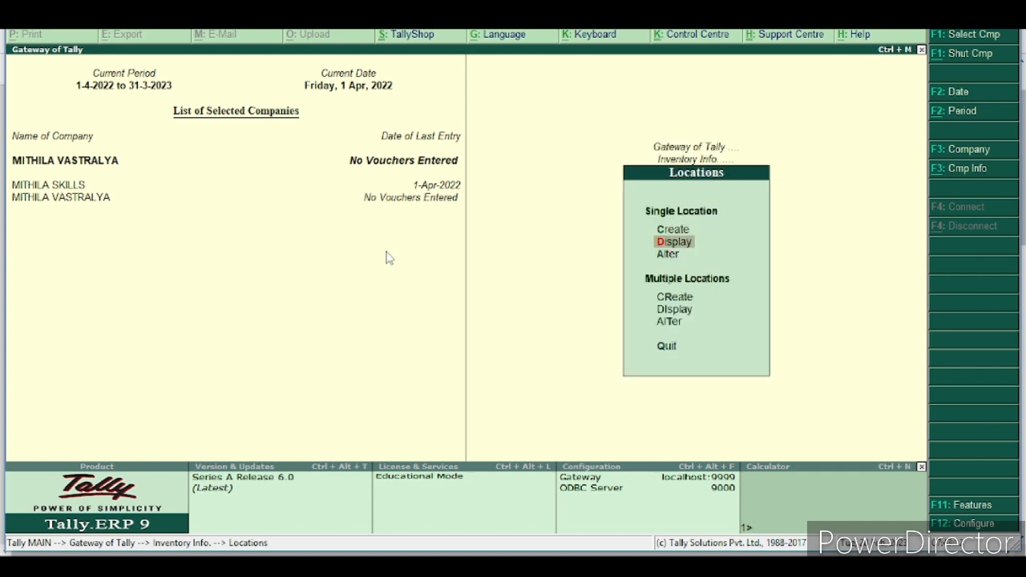
key(Return)
key(Escape)
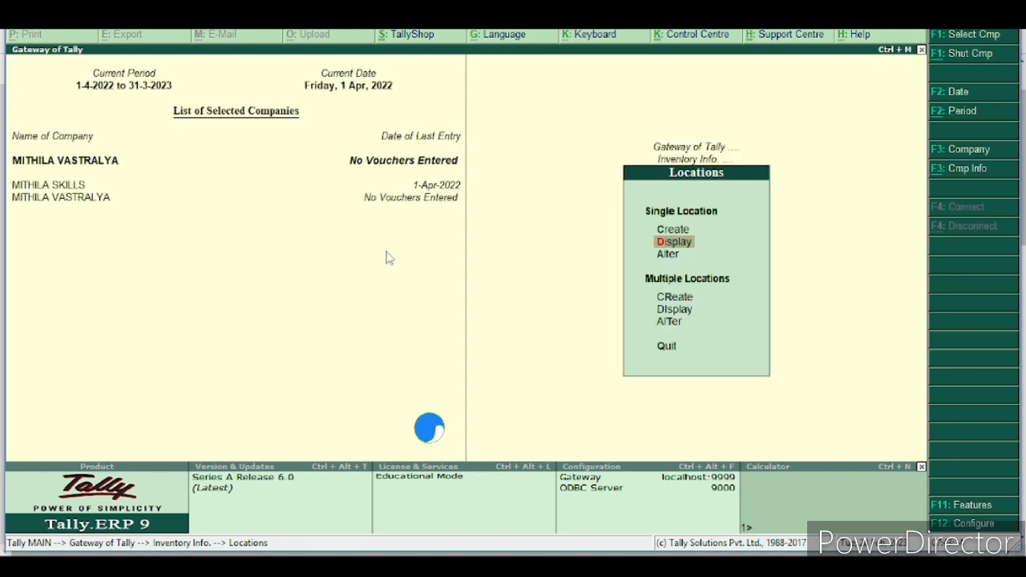
Create a single location named Godawns under Primary and return to the Gateway of Tally
key(Up)
key(Return)
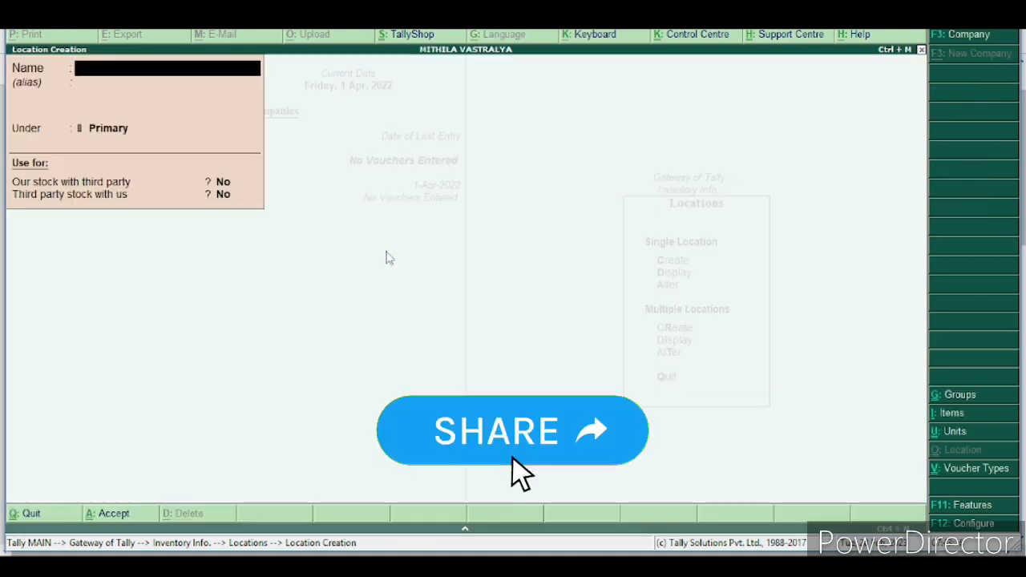
text(Godawna)
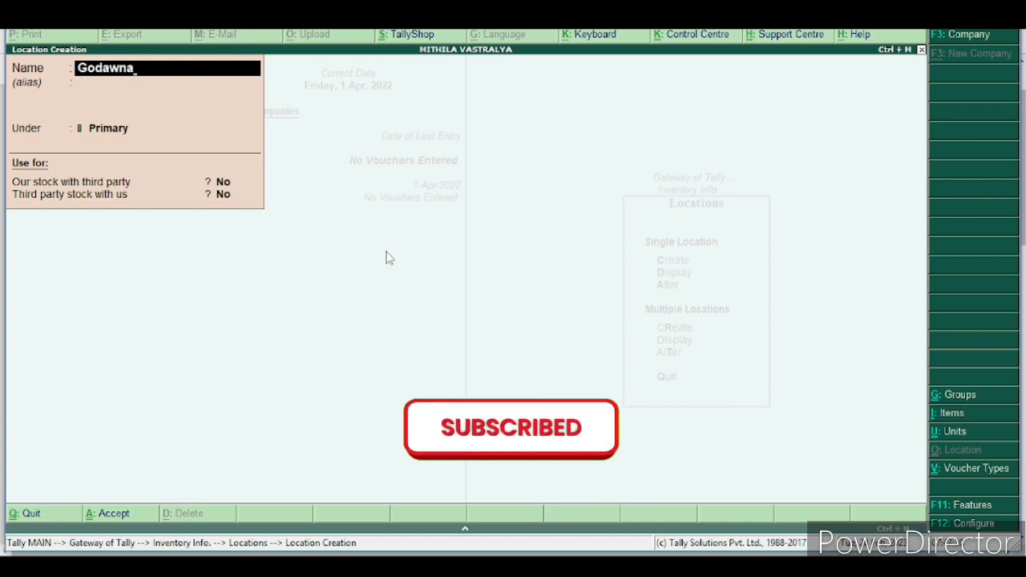
key(BackSpace)
text(s)
key(Return)
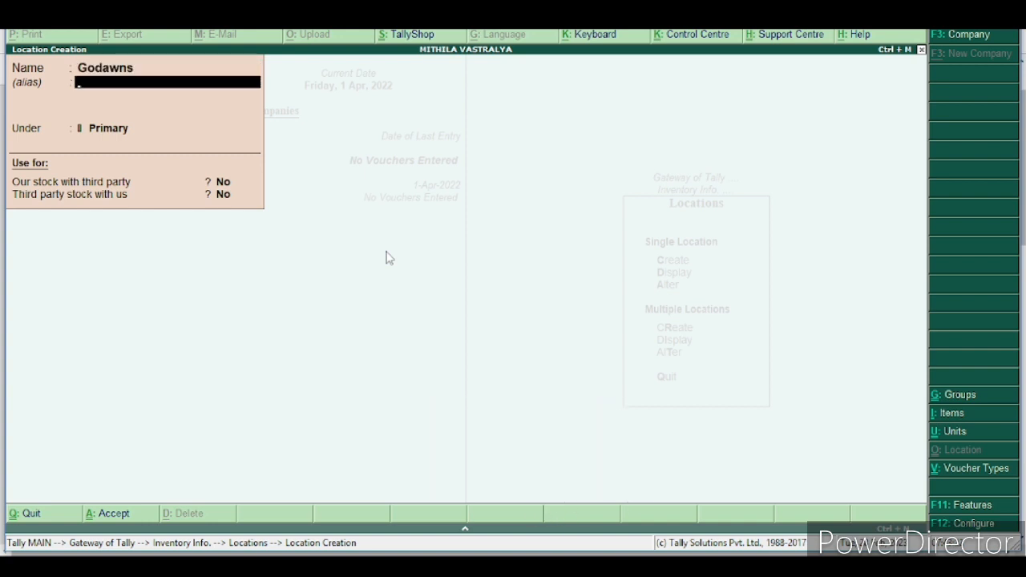
key(Return)
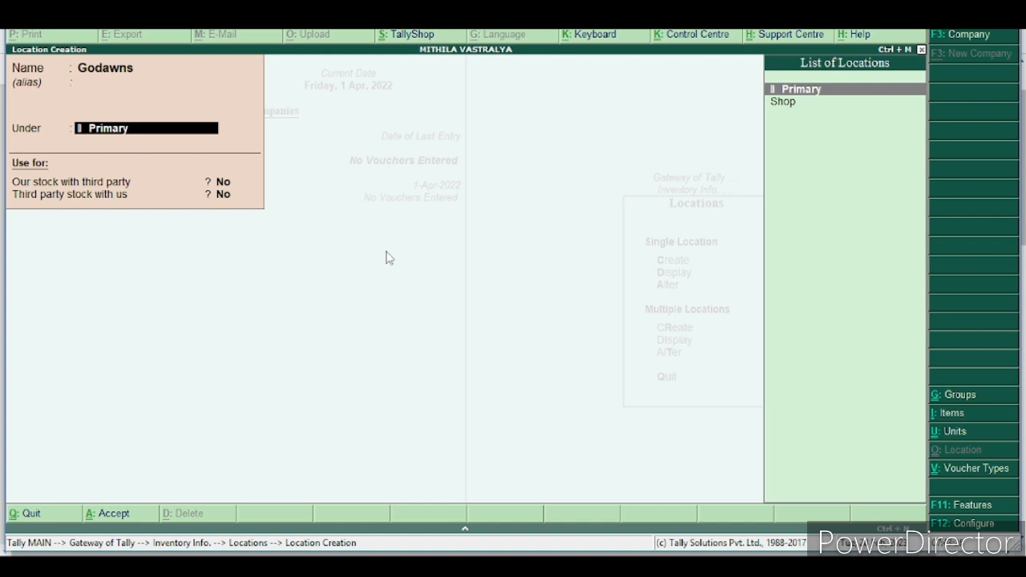
key(Return)
key(Return)
key(Return)
key(Return)
key(Escape)
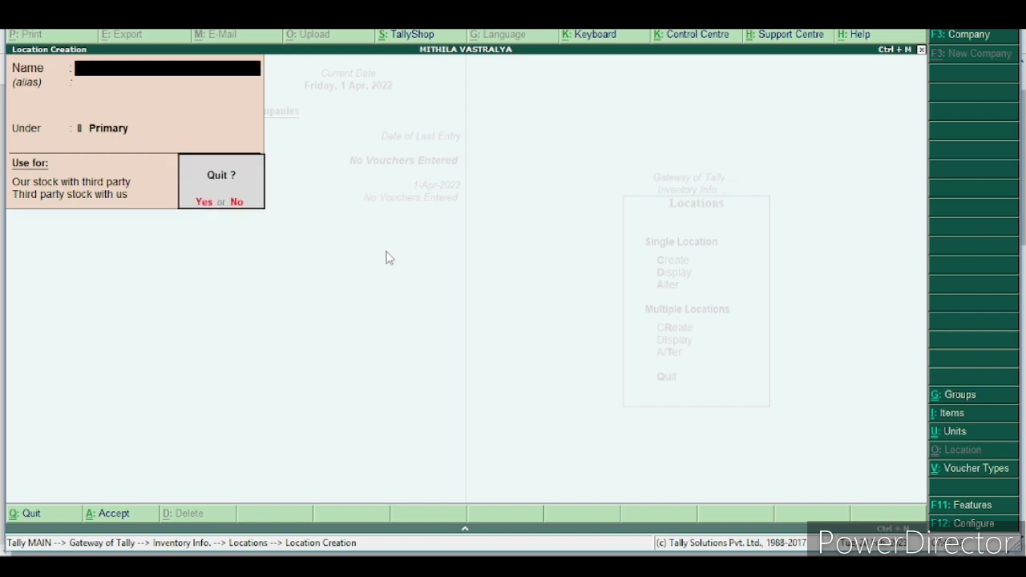
key(Return)
key(Escape)
key(Escape)
key(Escape)
key(Escape)
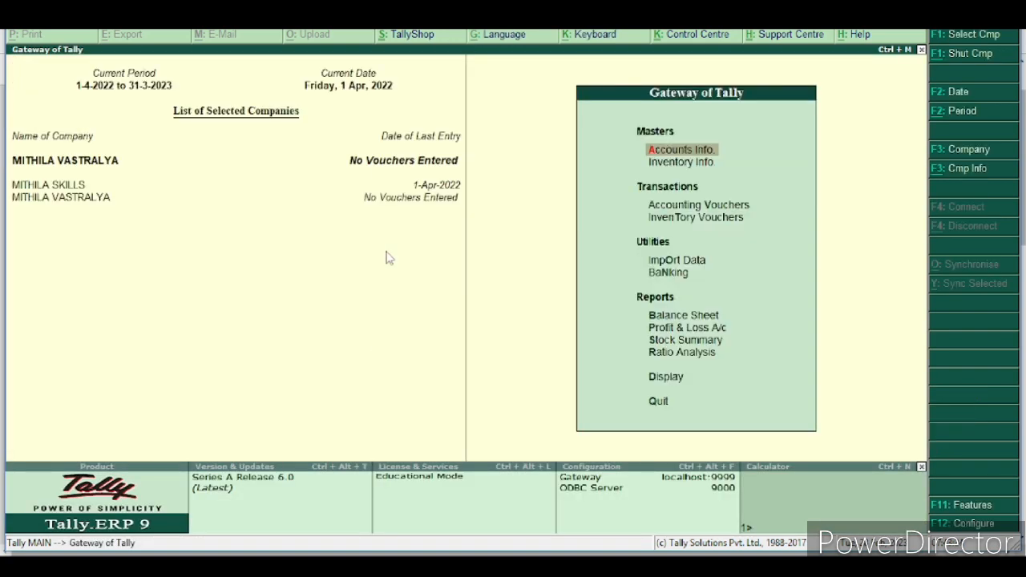
key(Down)
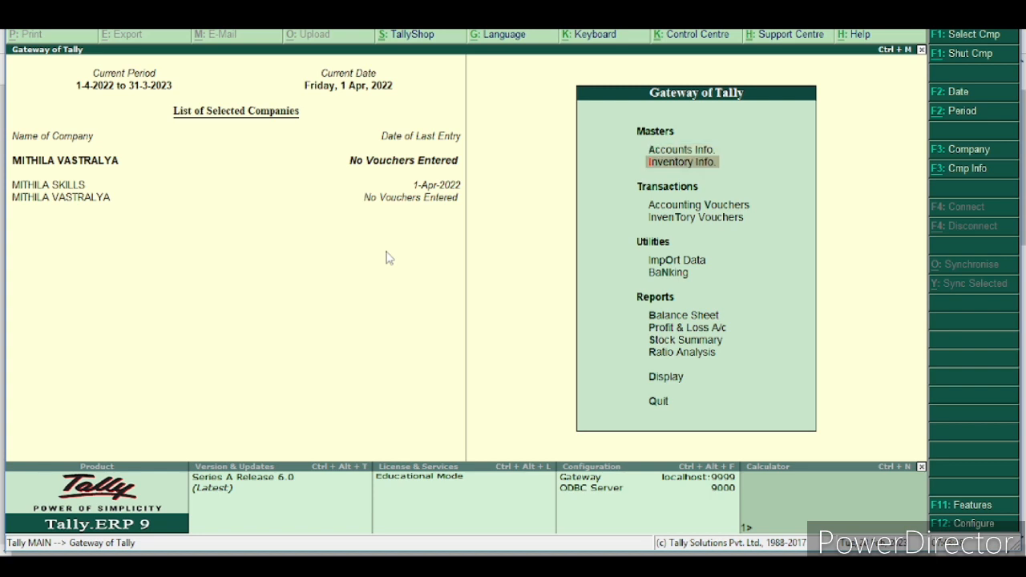
key(Return)
key(Down)
key(Down)
key(Down)
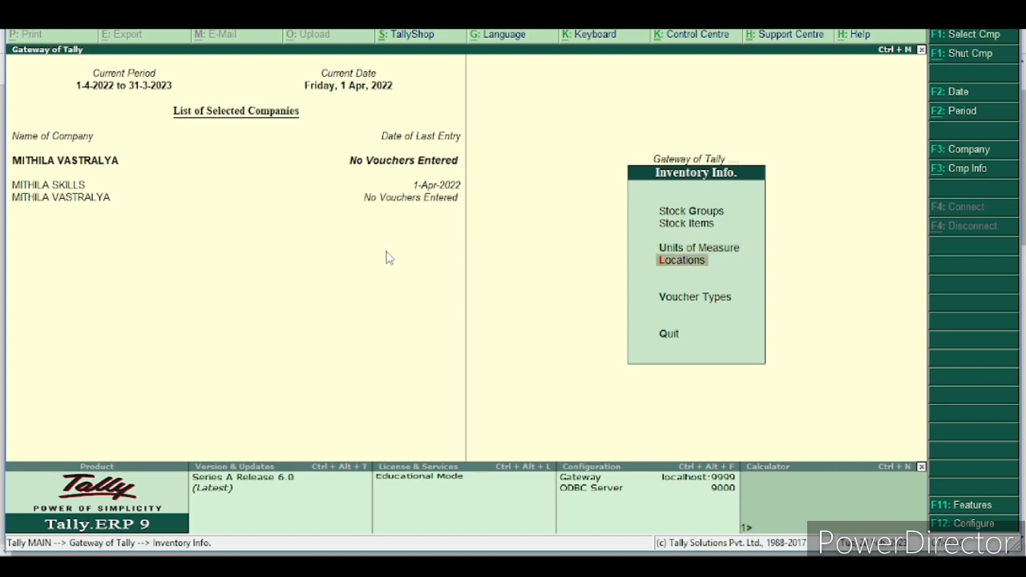
key(Escape)
key(Escape)
key(Escape)
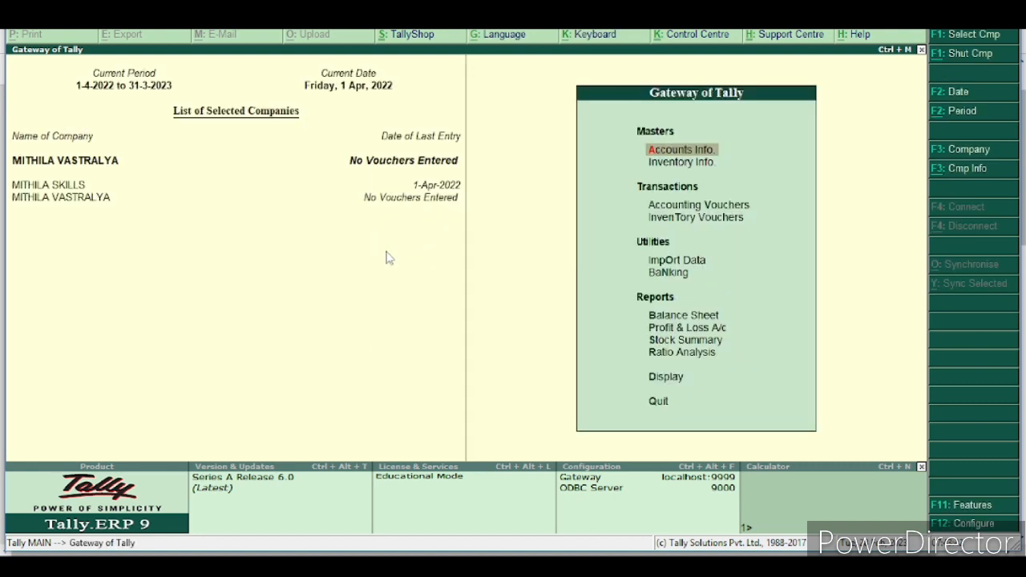
Review the inventory features of MITHILA VASTRALYA alongside the jeans purchase and discount details in the exercise PDF, and accept the features
key(F11)
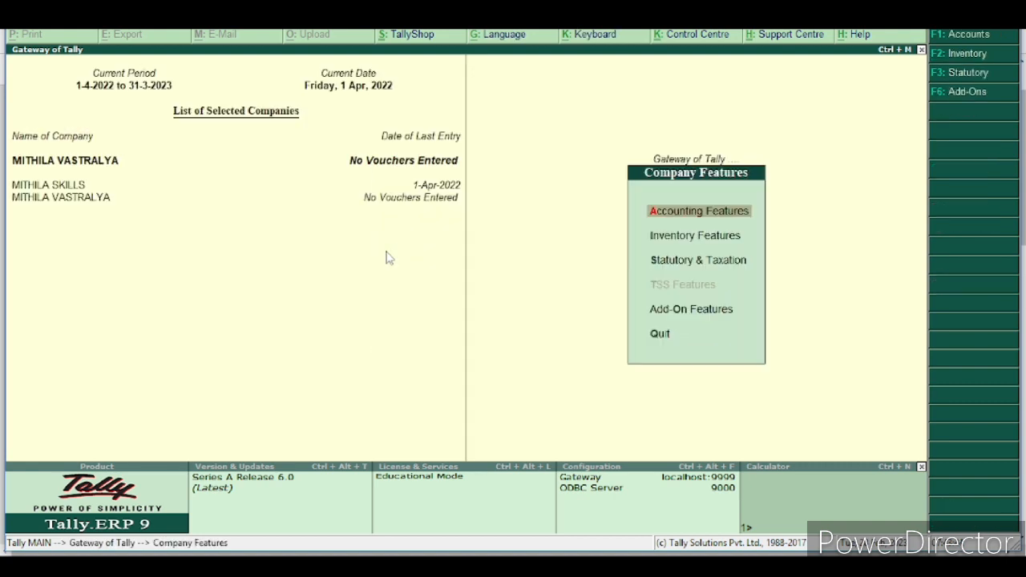
key(Down)
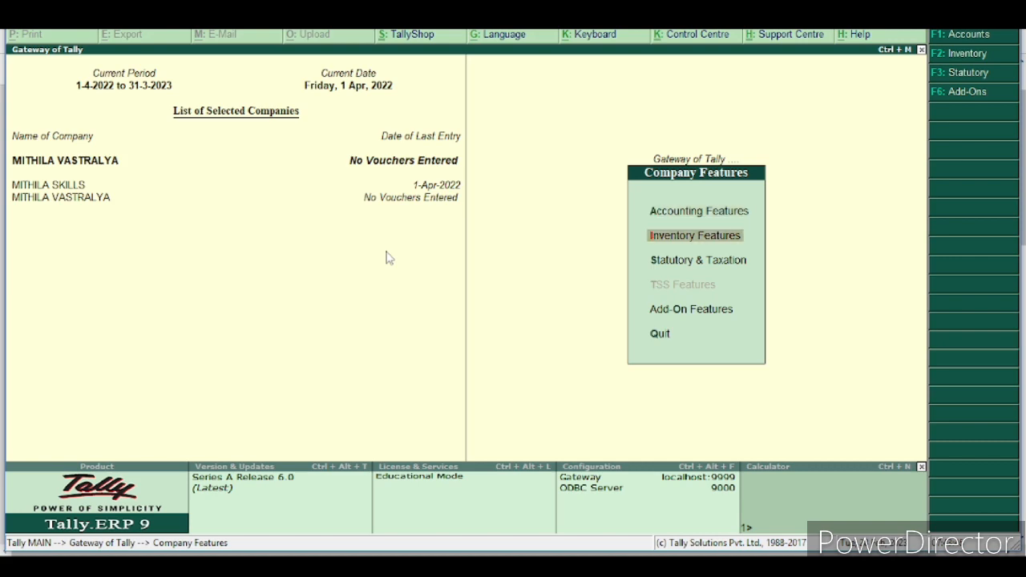
key(Return)
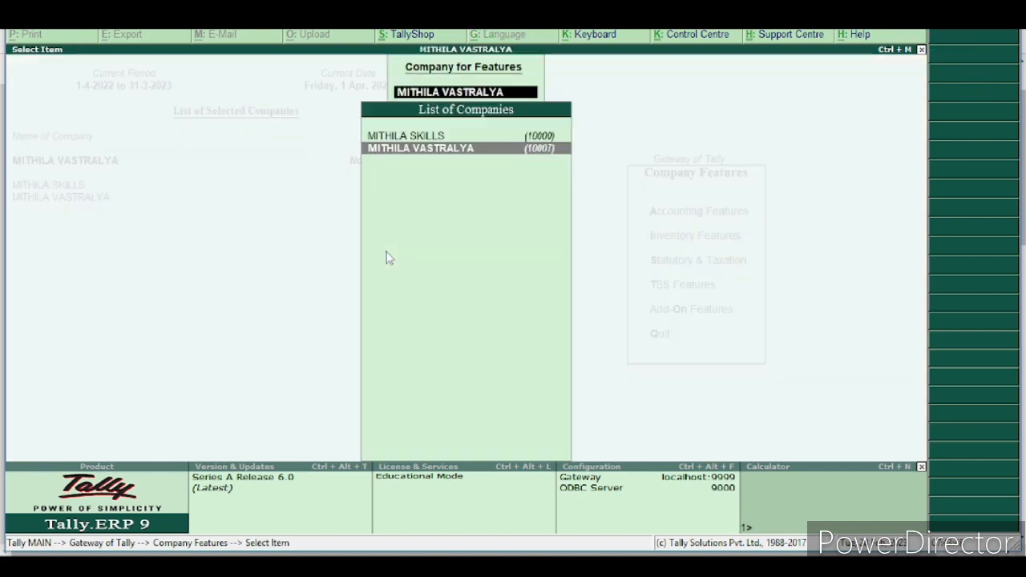
key(Return)
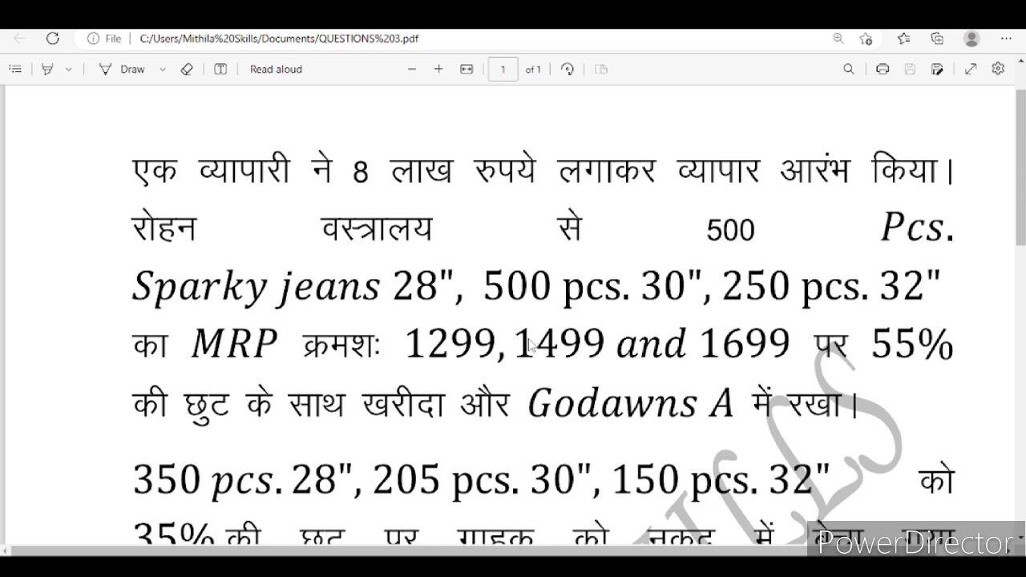
scroll(529, 345, down, 1)
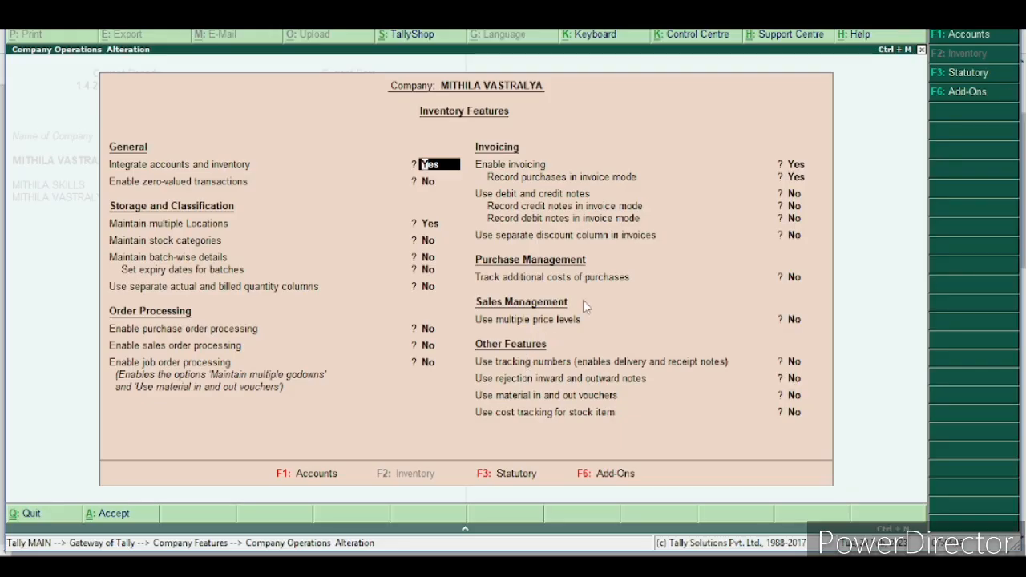
key(ctrl+a)
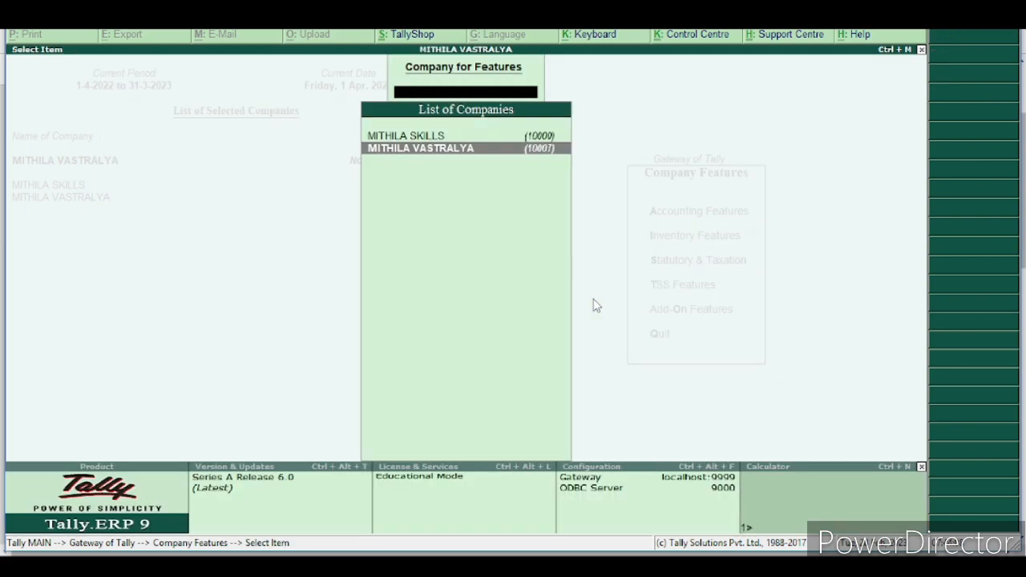
Go back to the Gateway of Tally and reopen the inventory features of MITHILA VASTRALYA
key(Escape)
key(Escape)
key(Escape)
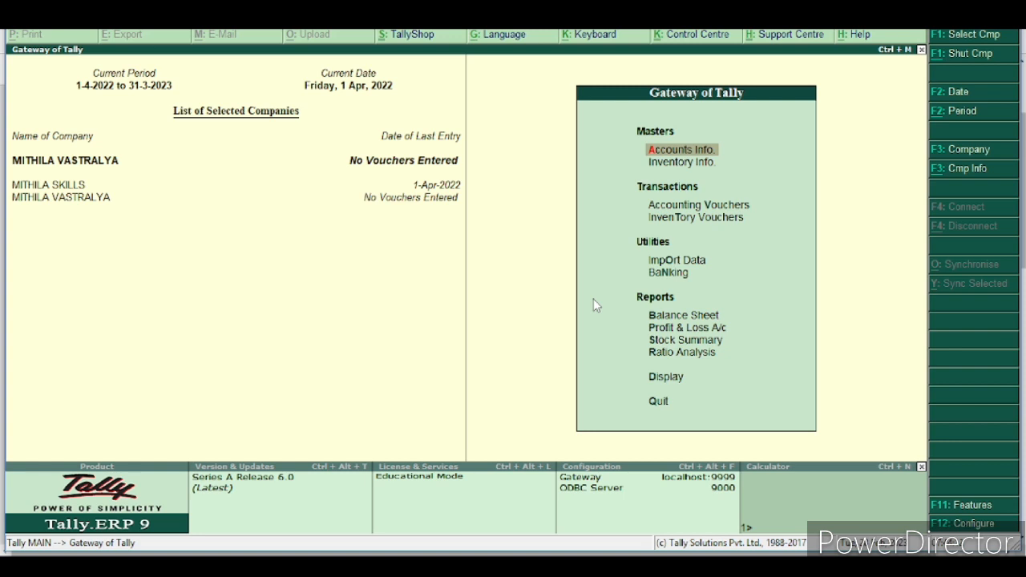
key(F11)
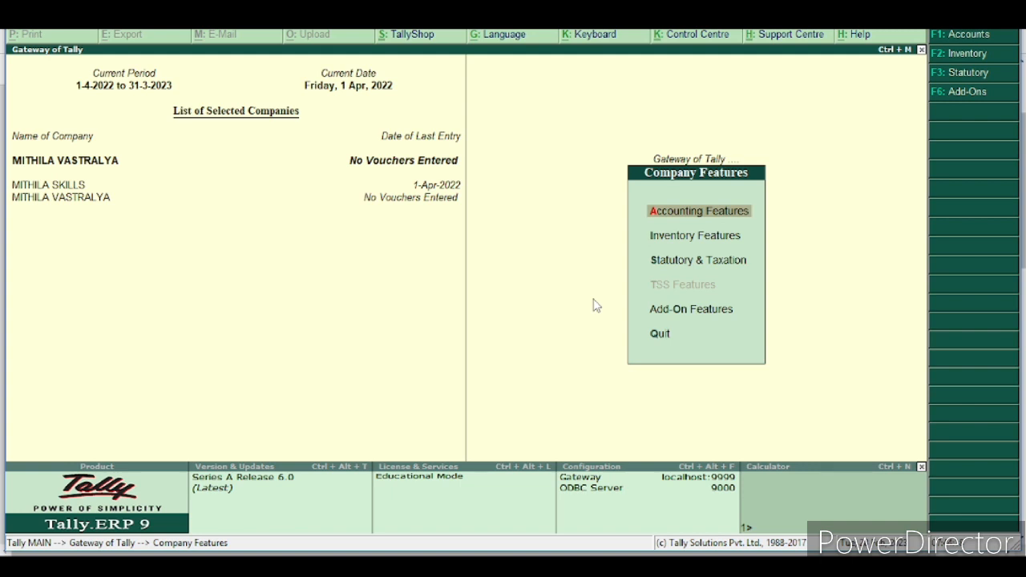
key(Down)
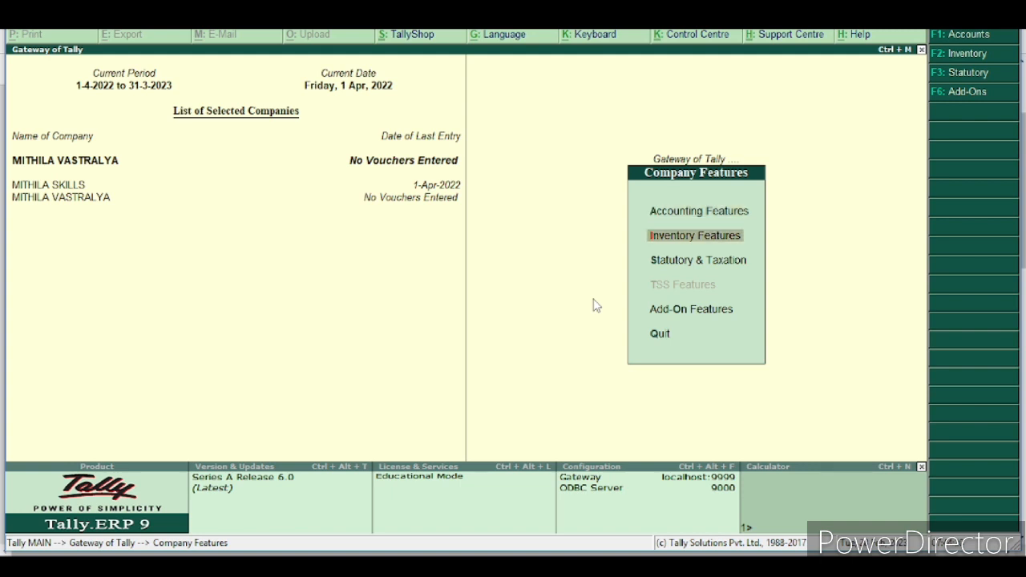
key(Return)
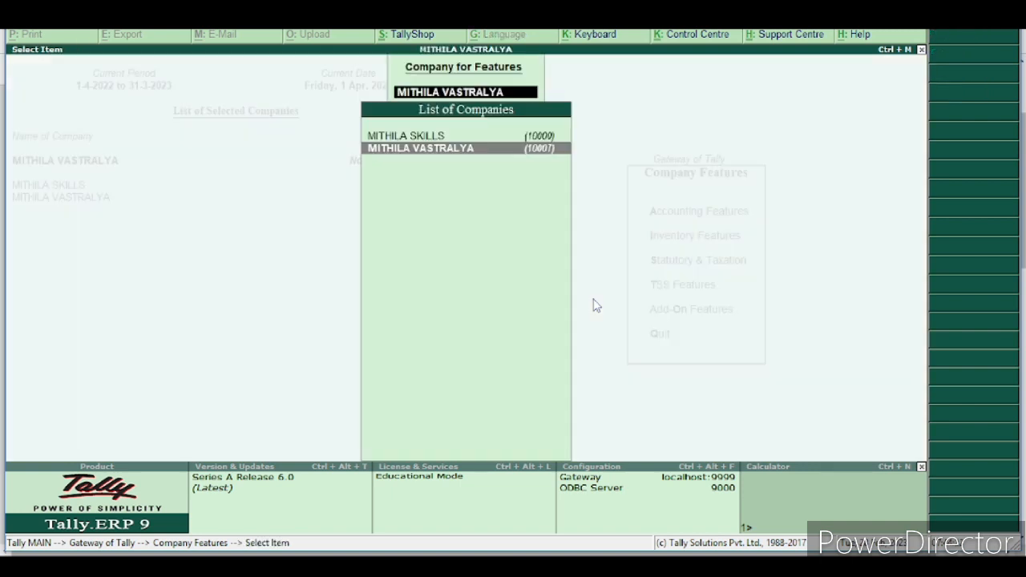
key(Return)
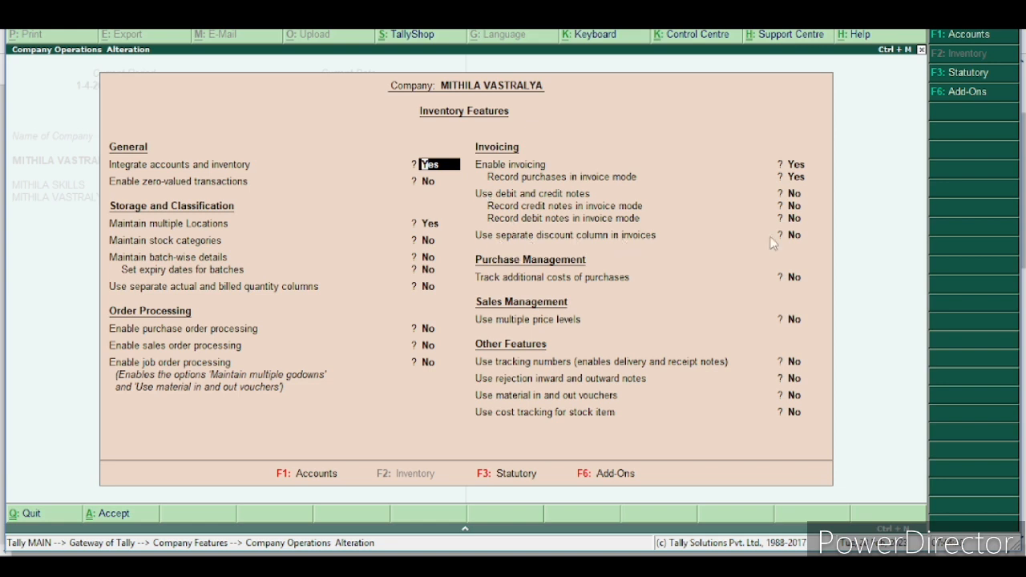
Enable the separate discount column in invoices, accept the inventory features, and return to the Gateway of Tally
key(Return)
key(Return)
key(Return)
key(Return)
key(Return)
key(Return)
key(Return)
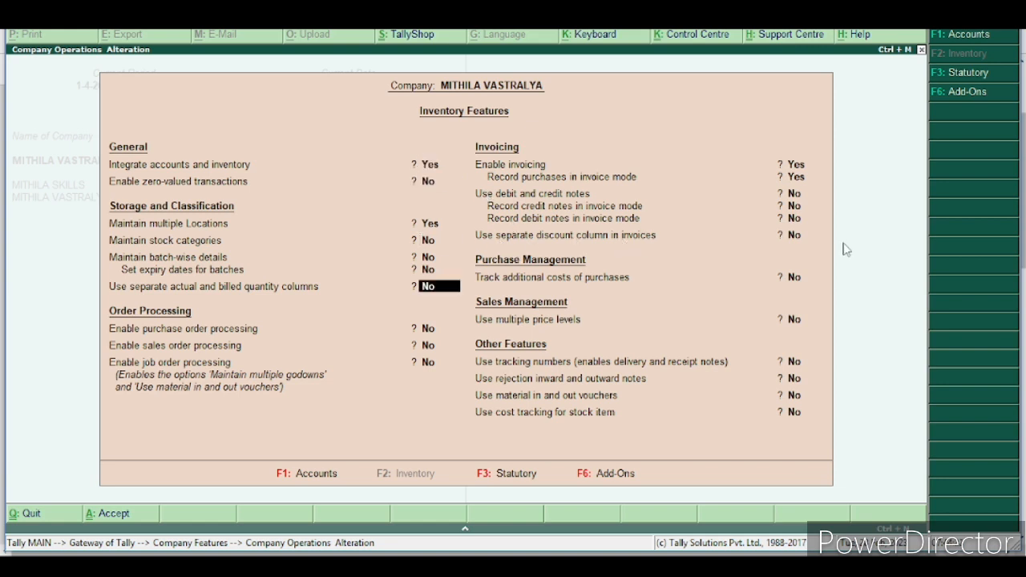
key(Return)
key(Return)
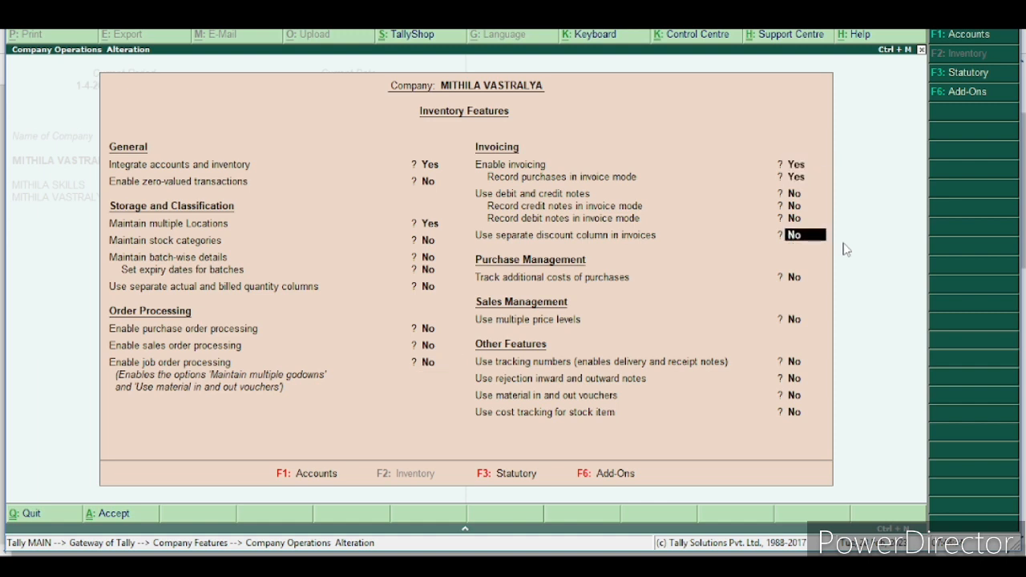
text(y)
key(Return)
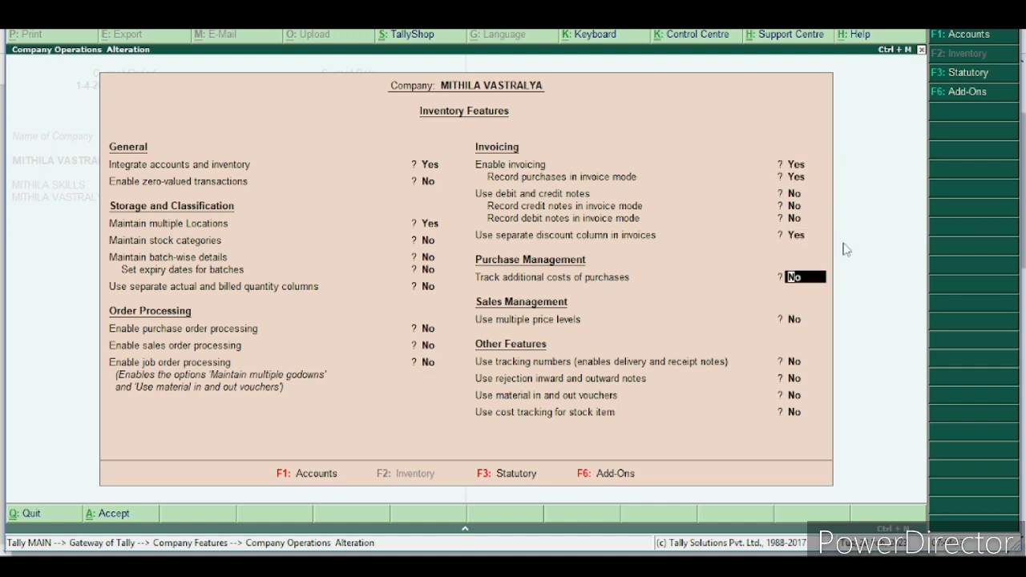
key(ctrl+a)
key(Escape)
key(Escape)
key(Escape)
key(Escape)
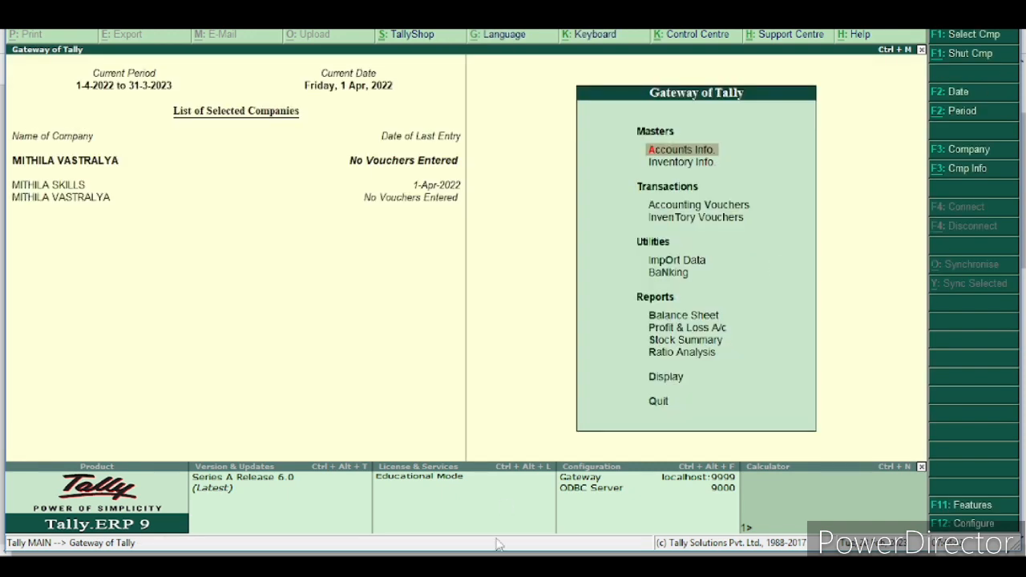
Switch to the QUESTIONS 3 PDF, highlight the supplier and quantity in the Sparky jeans purchase line, and return to Tally.ERP 9
click(496, 564)
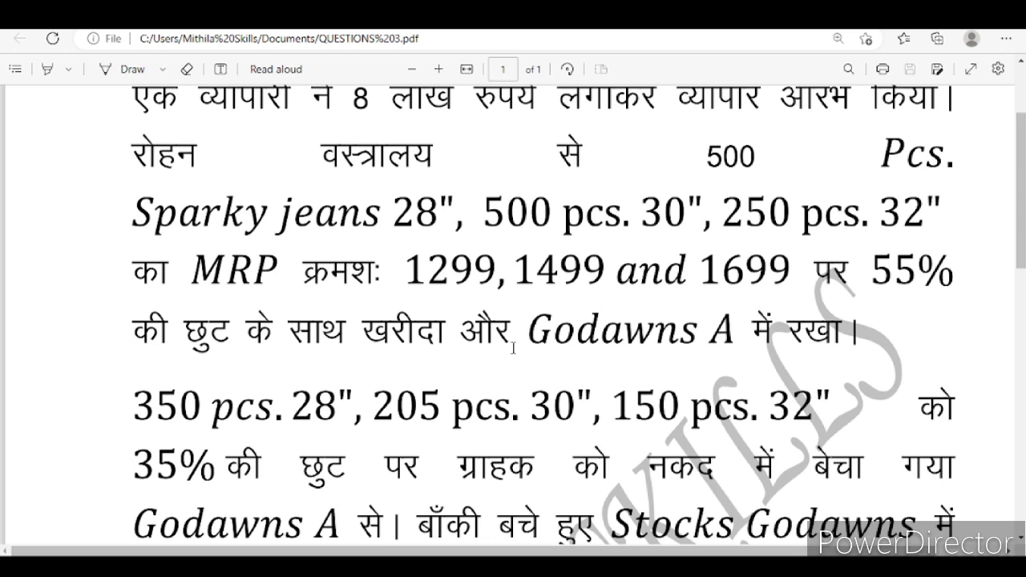
scroll(513, 347, up, 2)
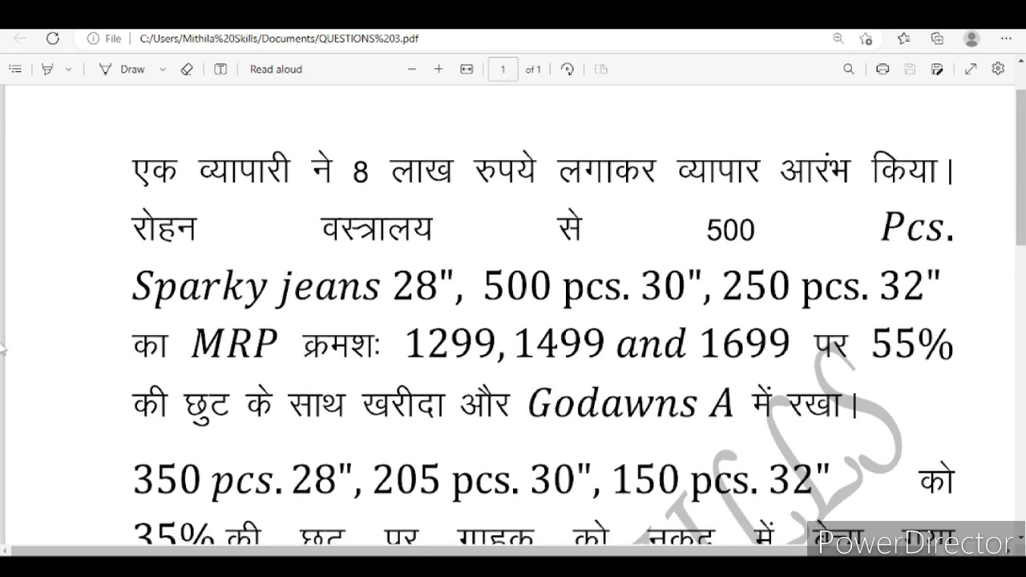
drag(138, 228, 803, 233)
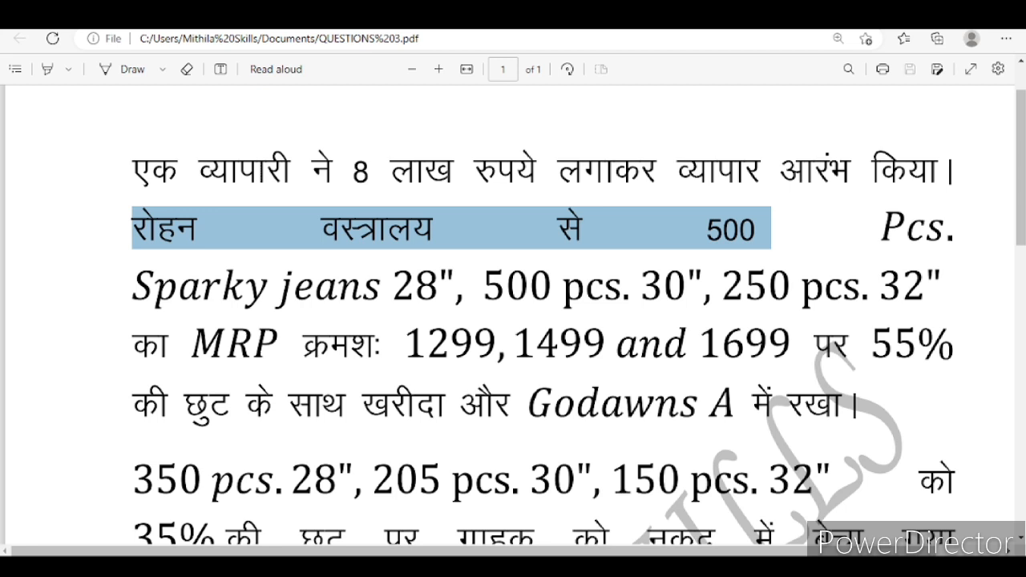
mouse_move(534, 566)
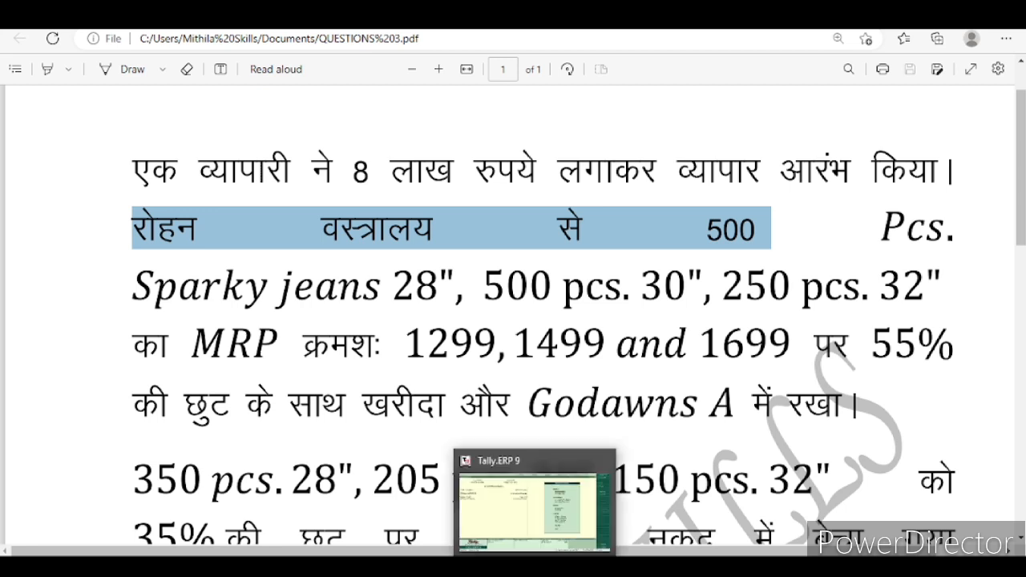
click(534, 566)
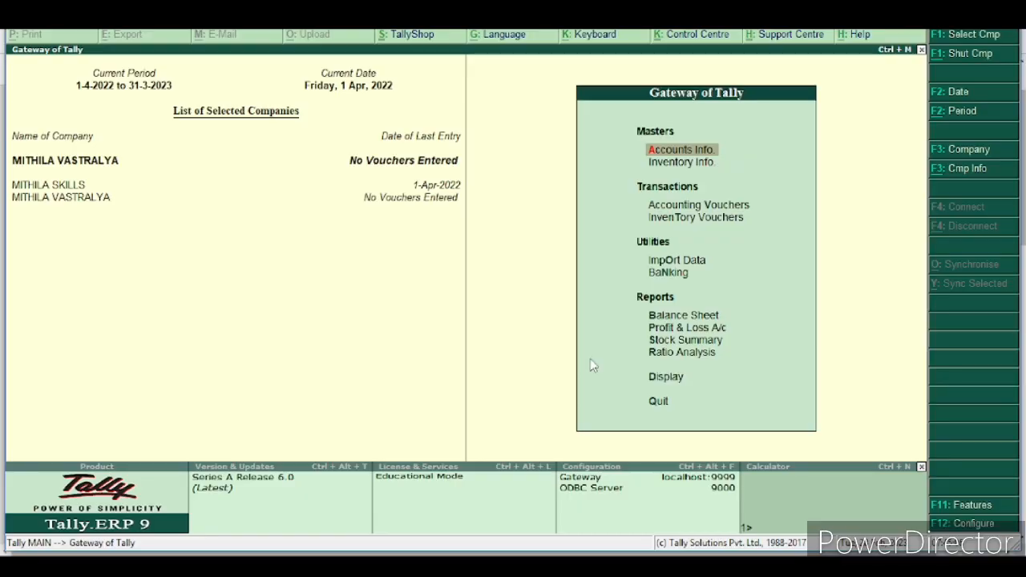
Create a simple unit of measure with the symbol pcs, a formal name and 0 decimal places, and return to the inventory masters
click(673, 163)
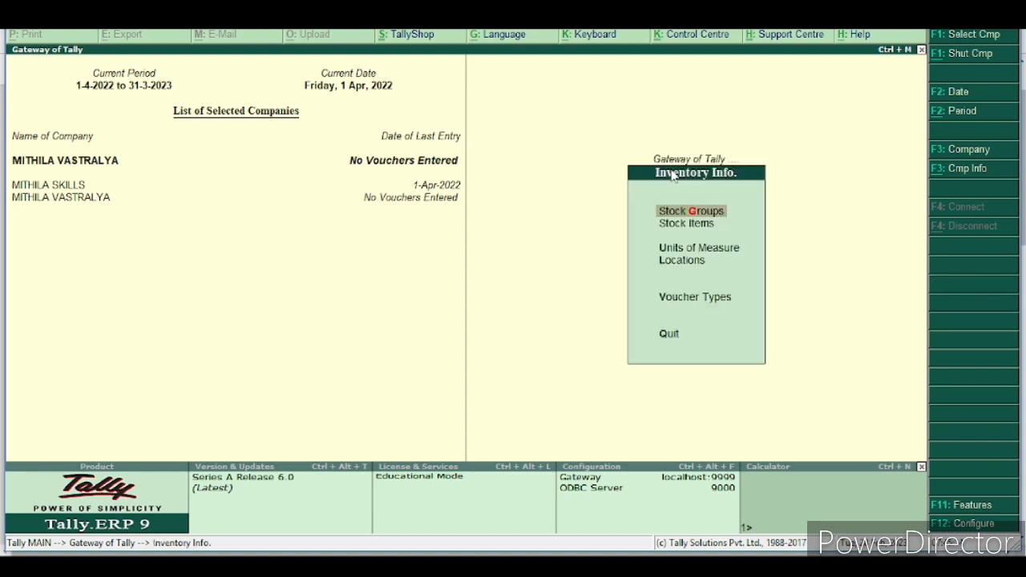
key(Down)
key(Down)
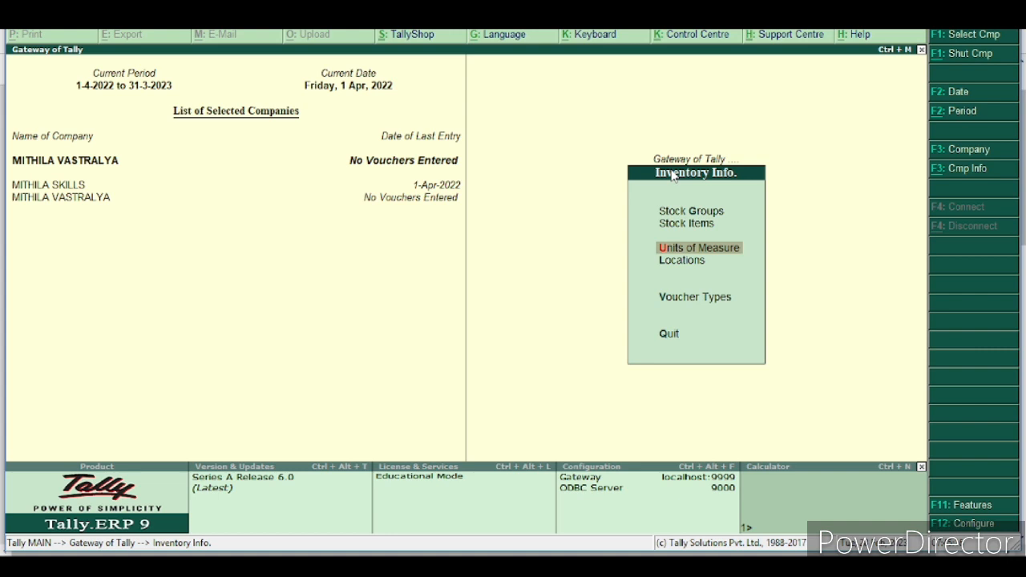
key(Return)
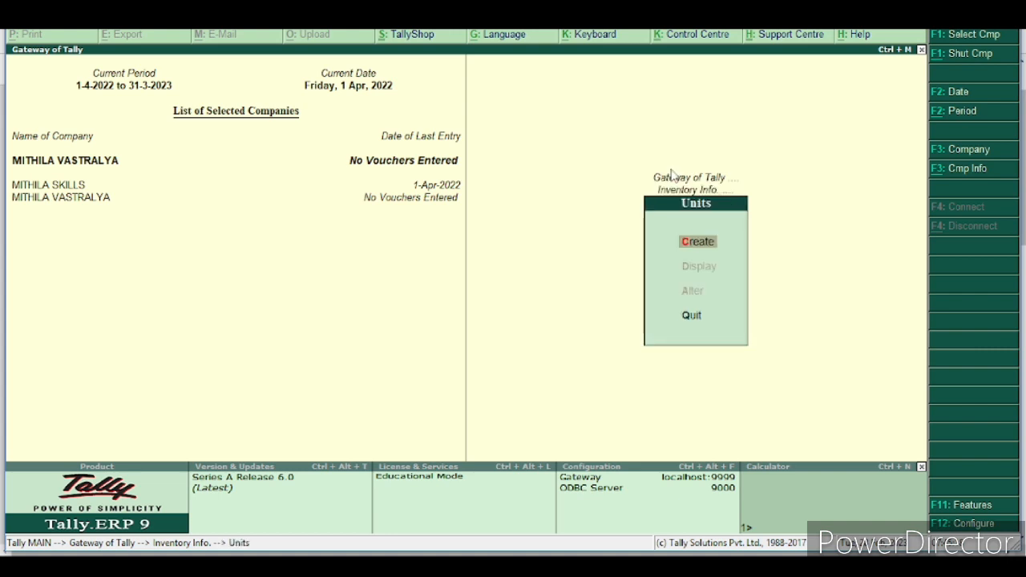
key(Return)
text(pcs)
key(Return)
text(P)
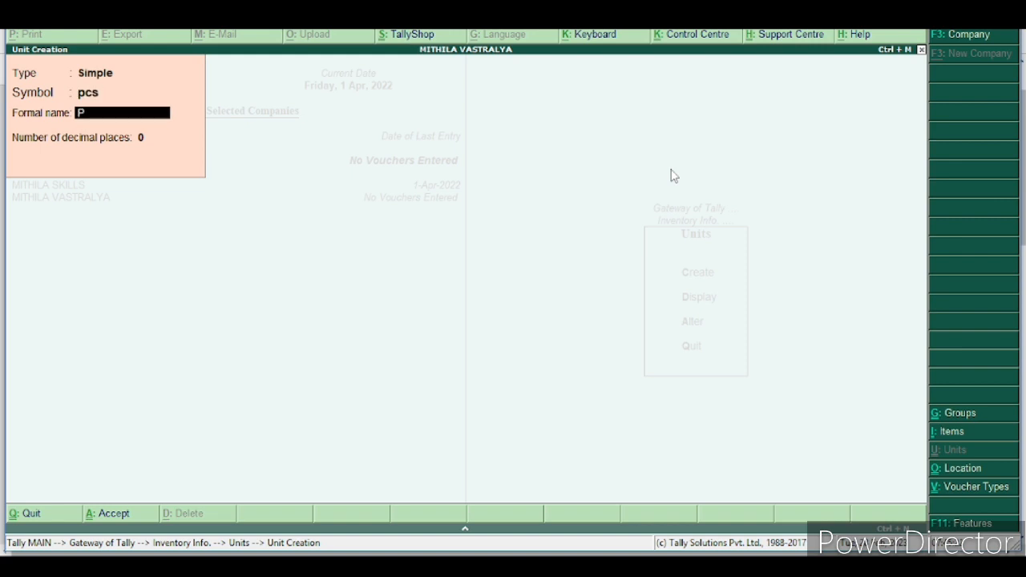
text(s)
key(Return)
key(ctrl+a)
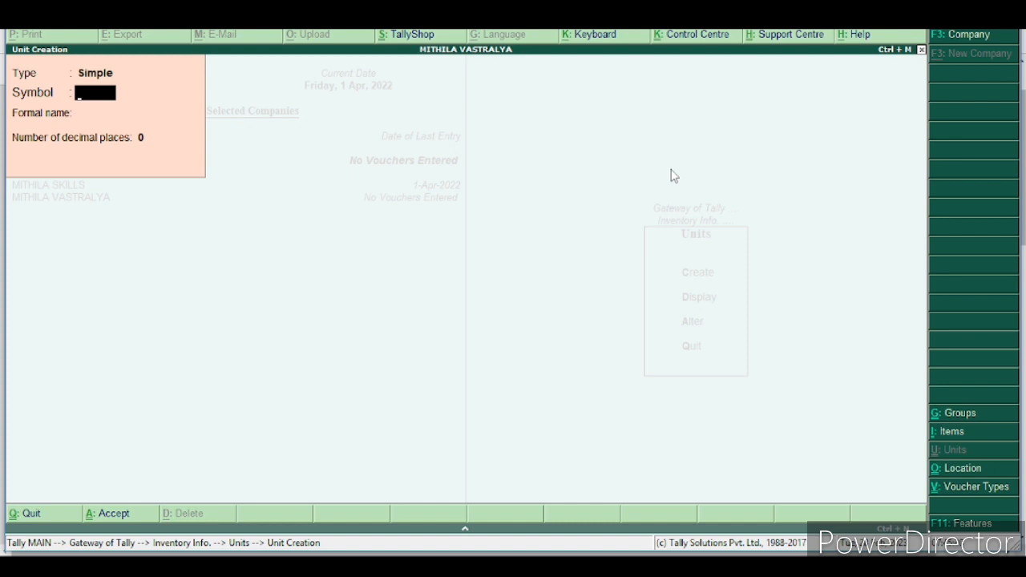
key(Escape)
key(y)
key(Escape)
Create a single stock group named Jeans under Primary and return to the inventory masters
key(Up)
key(Up)
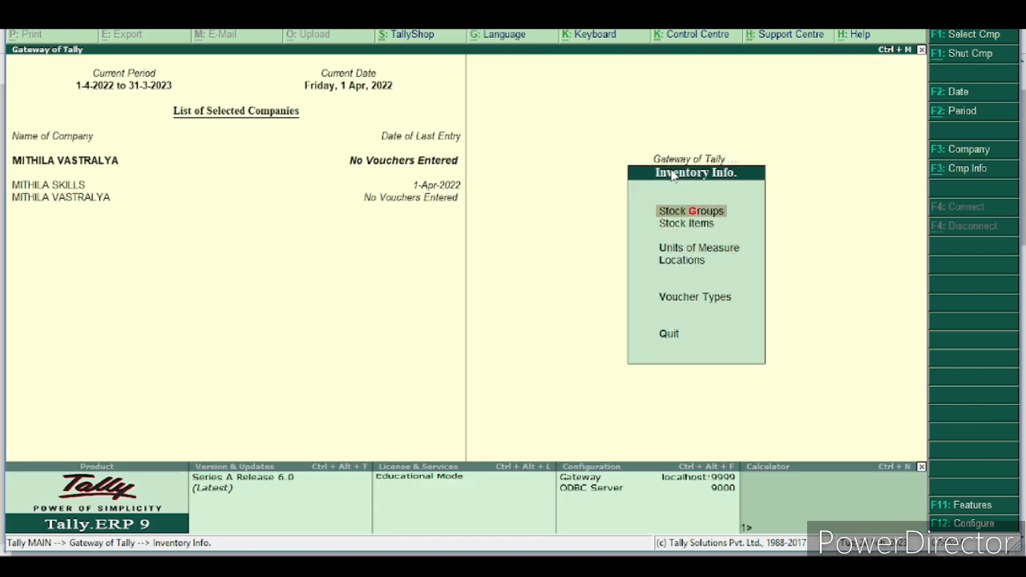
key(Return)
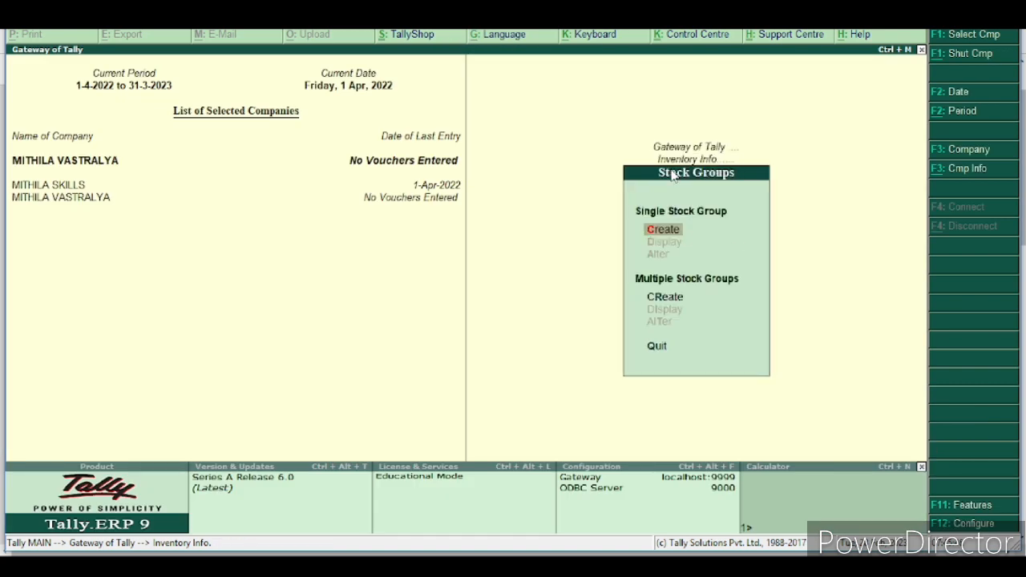
key(Return)
text(Jeans)
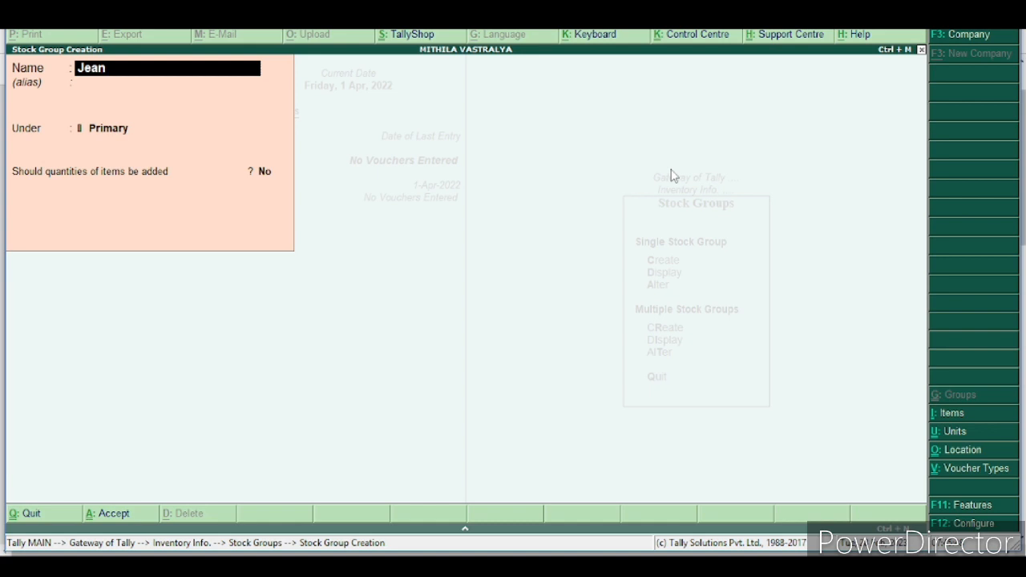
key(Return)
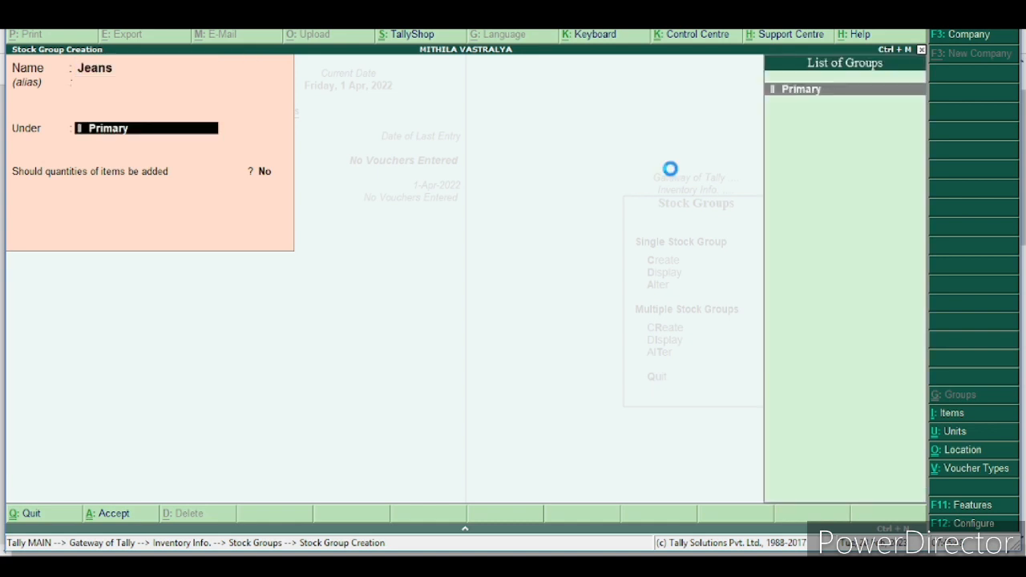
key(Escape)
key(Escape)
key(Return)
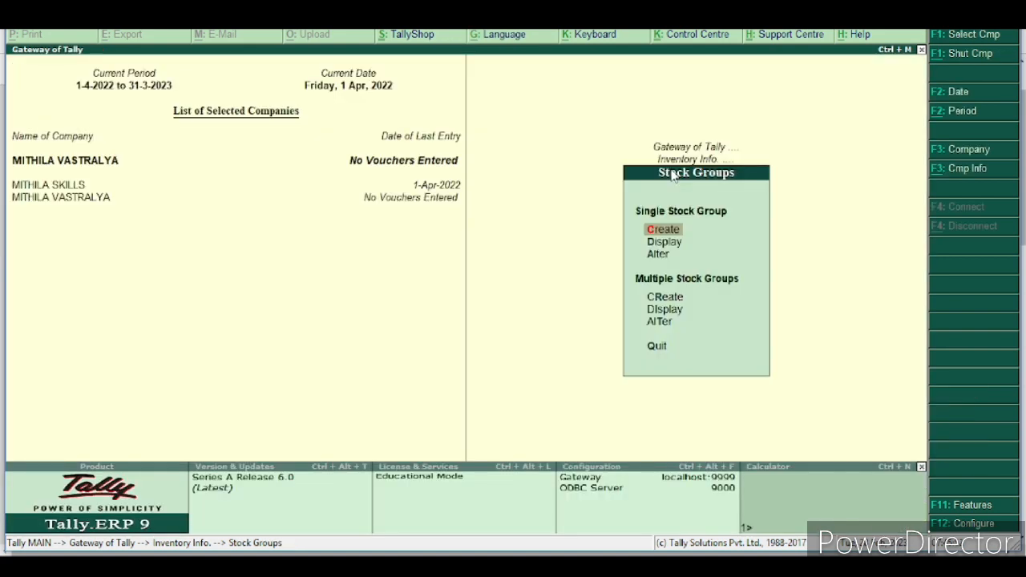
key(Escape)
Create a single stock item named Sparky 28" under the Jeans group with pcs as its unit
key(Down)
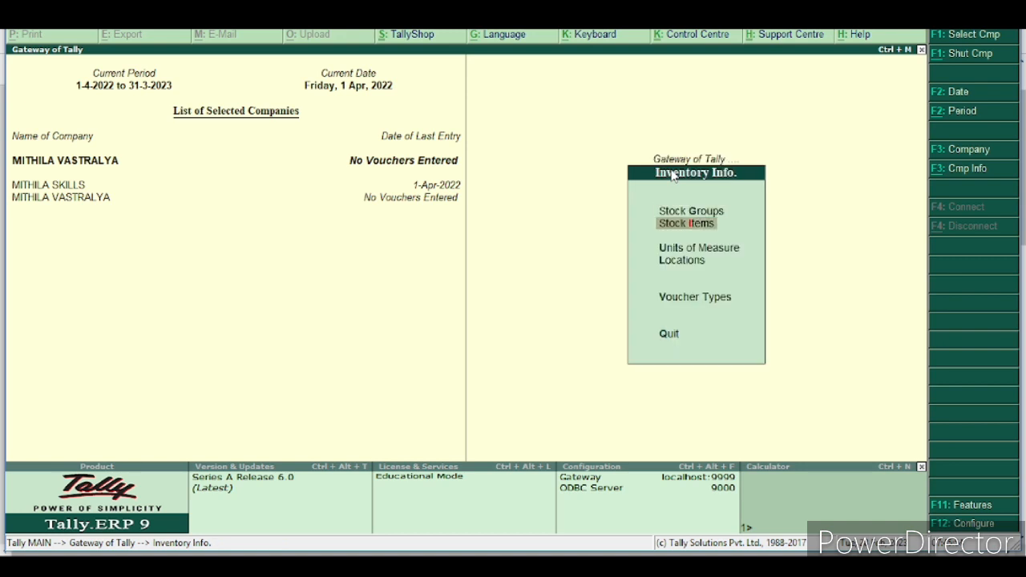
key(Return)
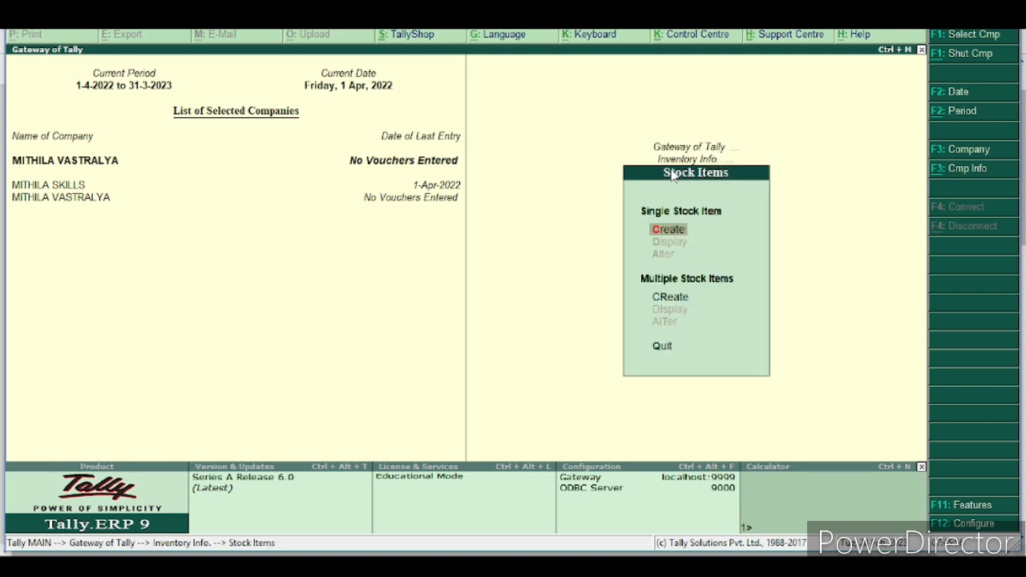
key(Return)
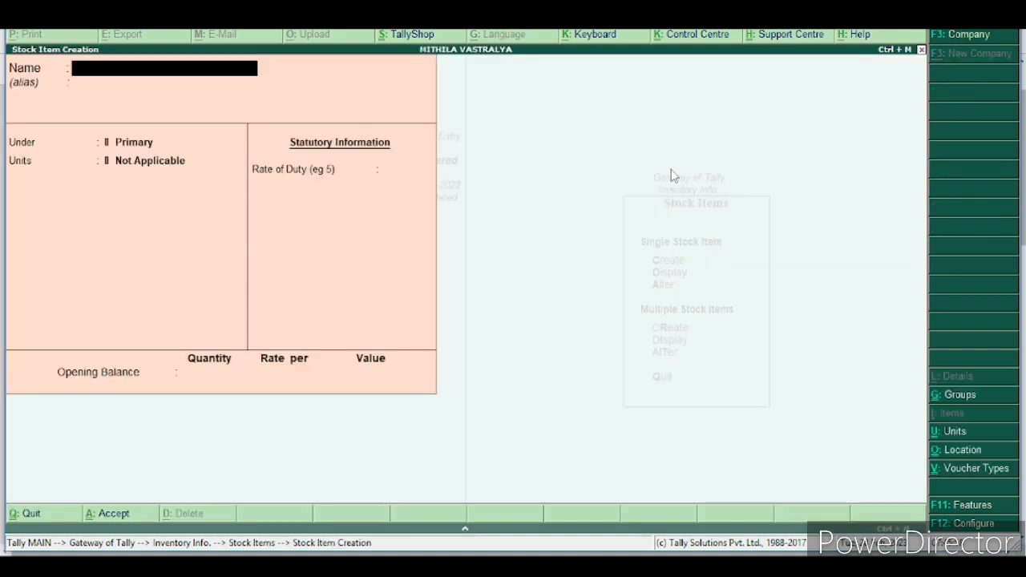
text(Spary)
key(BackSpace)
text(ke)
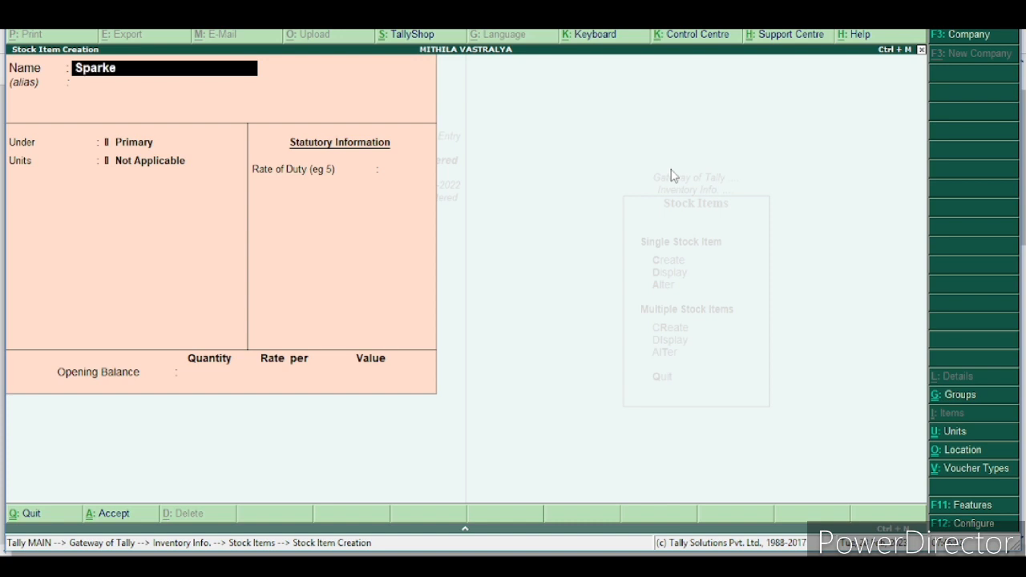
key(BackSpace)
text(y 28")
key(Return)
key(Return)
key(Down)
key(Return)
key(Down)
key(Return)
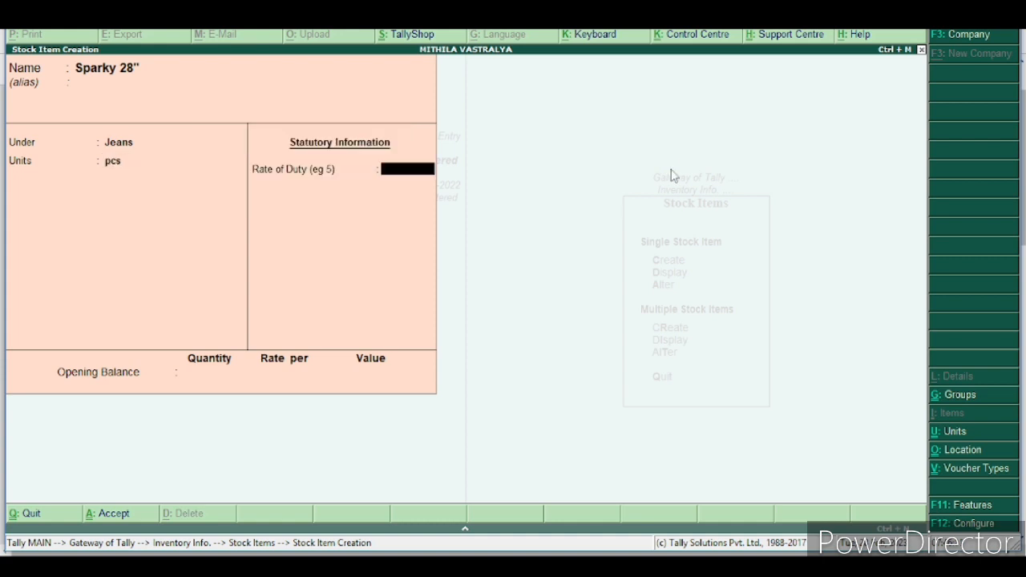
key(ctrl+a)
Create the stock item Sparky 30" under the Jeans group with pcs as its unit
text(Sparky)
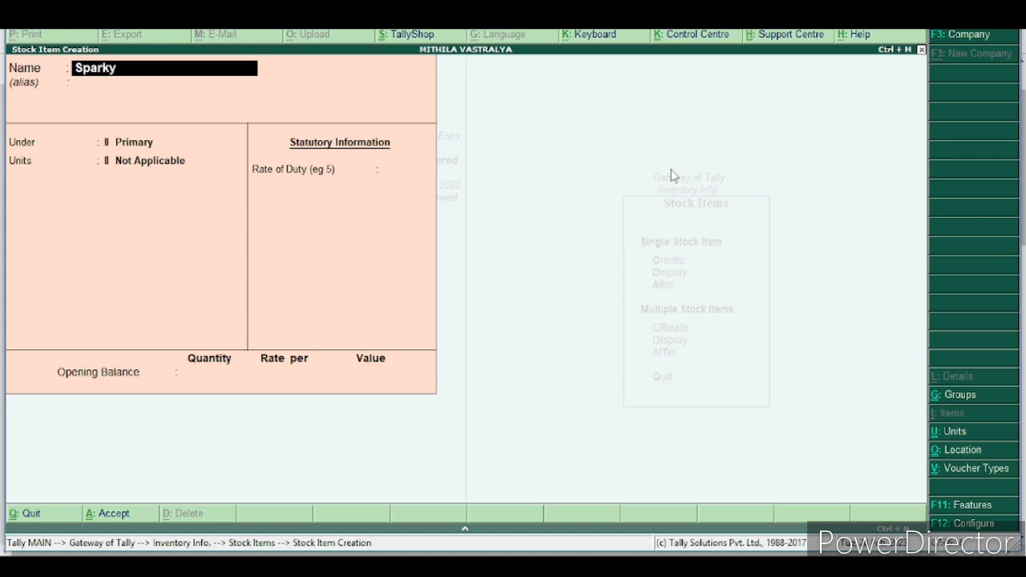
text( 32)
key(BackSpace)
text(0")
key(Return)
key(Return)
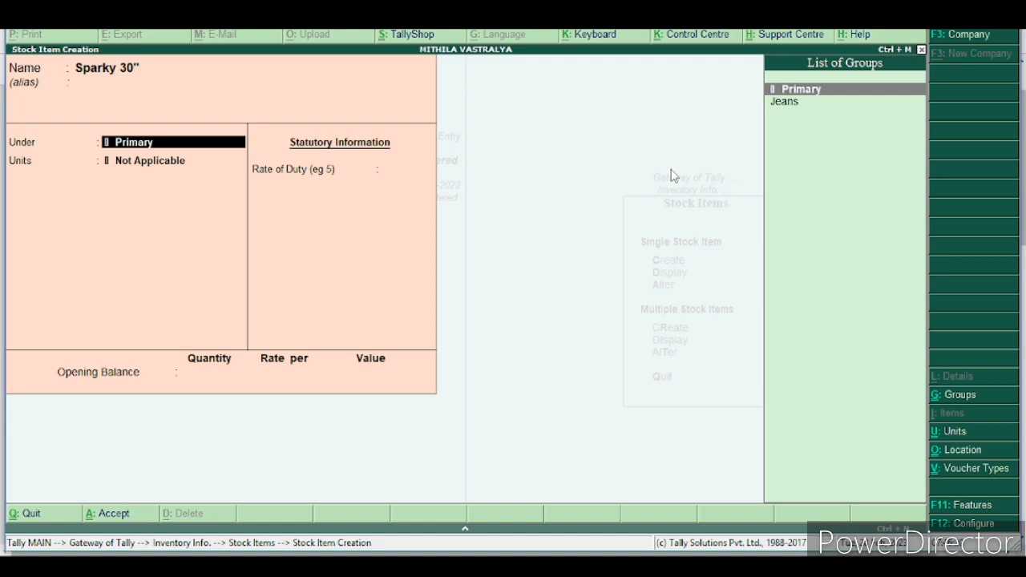
key(Down)
key(Return)
key(Down)
key(Return)
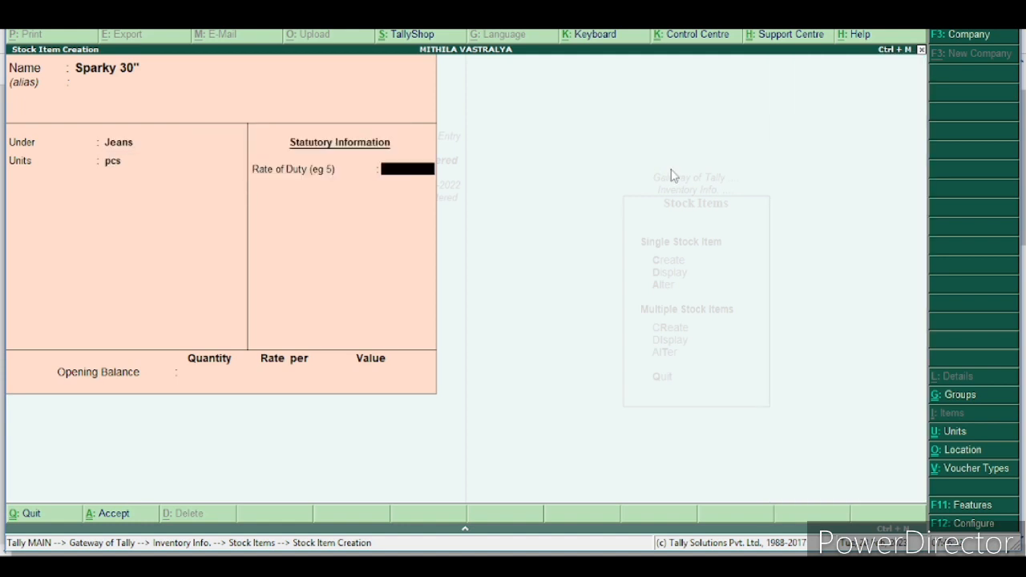
key(Return)
Create the stock item Sparky 32" under the Jeans group with pcs as its unit and return to the Gateway of Tally
text(Sparky 32)
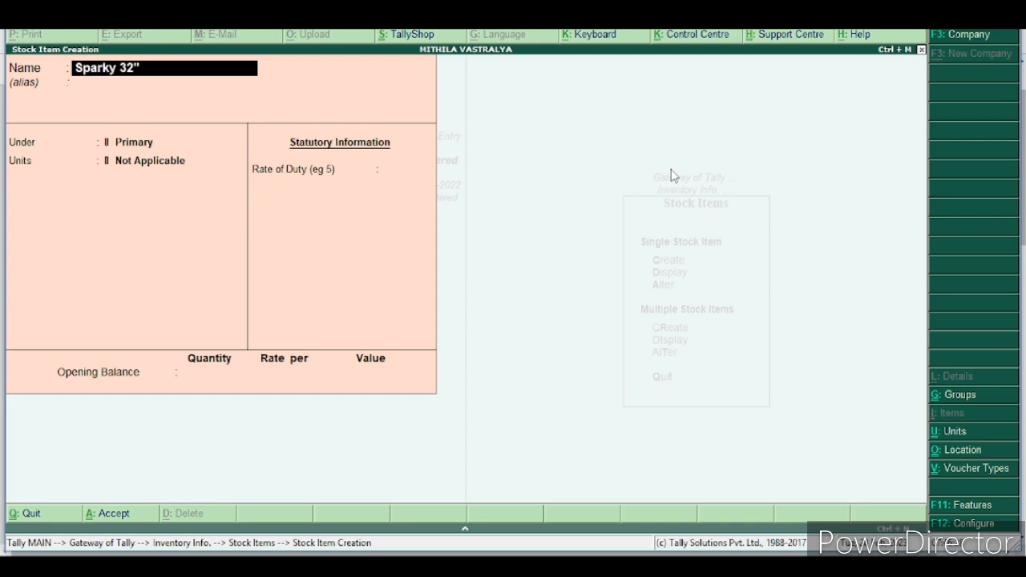
key(Return)
key(Down)
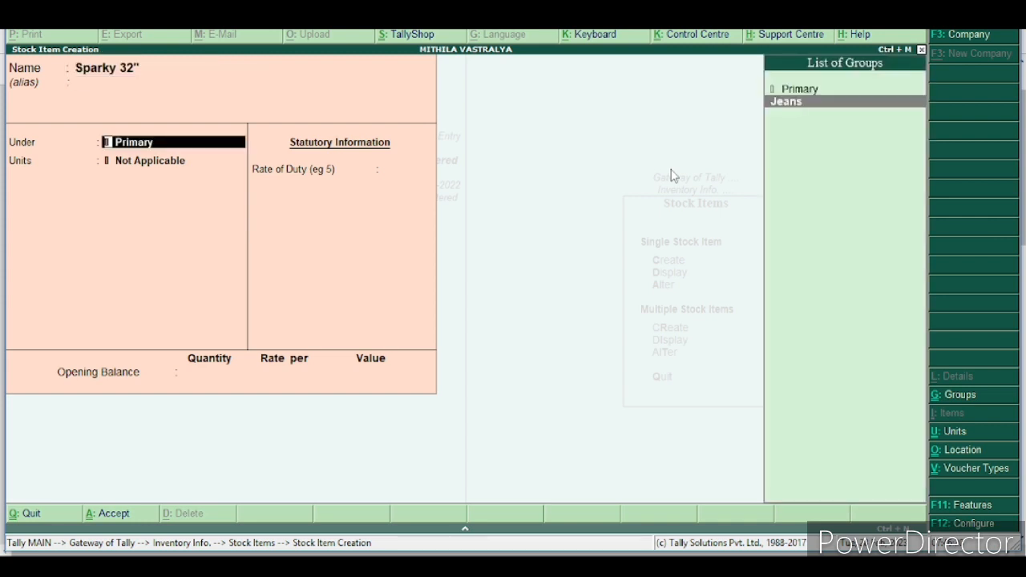
key(Return)
key(Down)
key(Return)
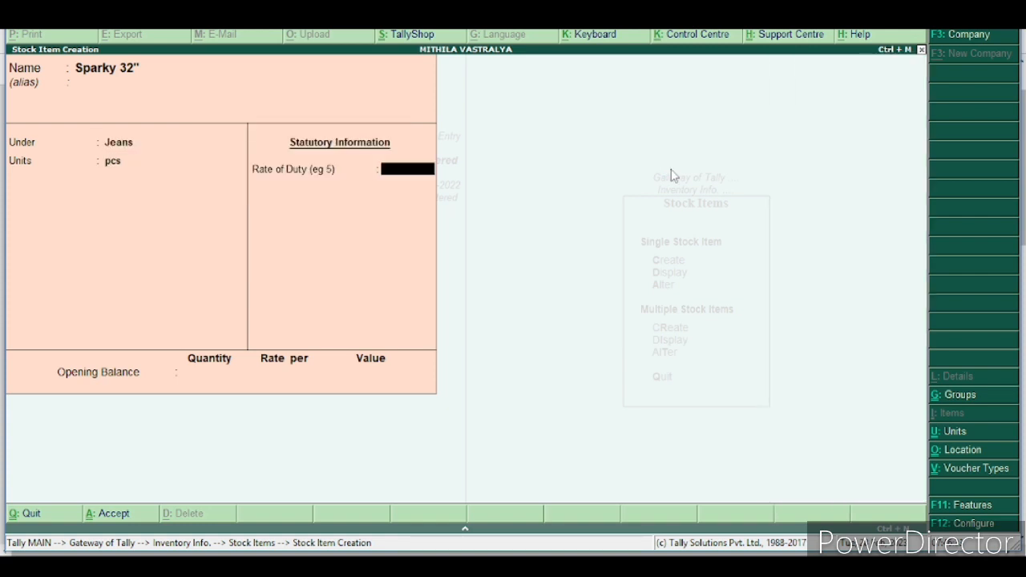
key(ctrl+a)
key(Escape)
key(Return)
key(Escape)
key(Escape)
key(n)
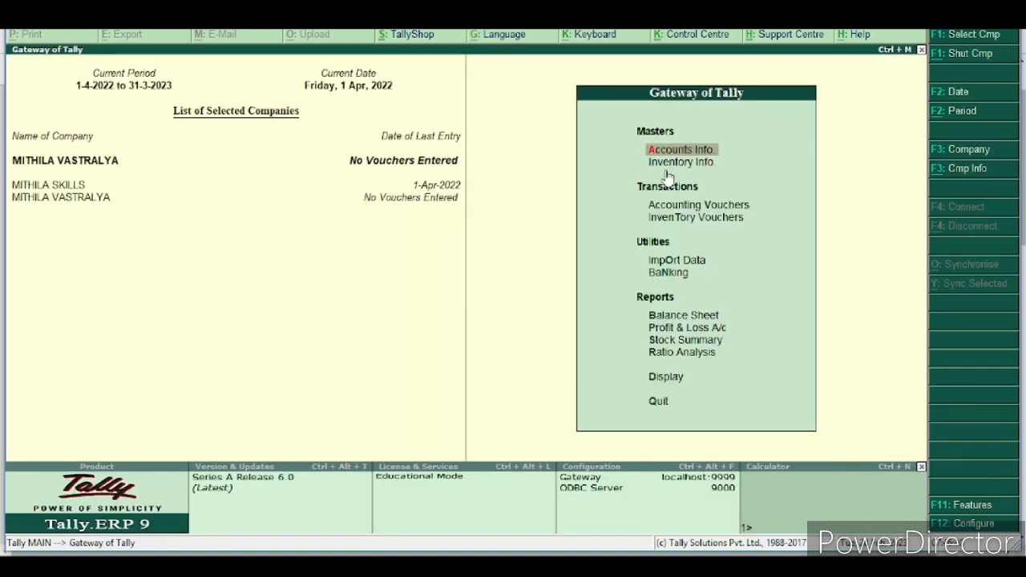
Switch to the QUESTIONS 3 PDF and review the opening capital and the Sparky jeans purchase quantities, MRPs, discount and godown
click(549, 566)
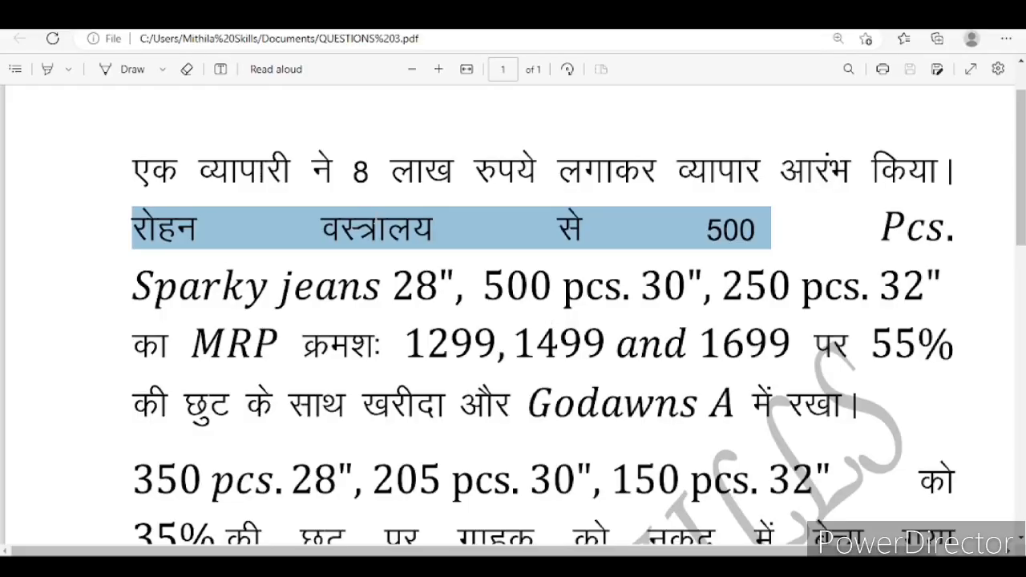
scroll(513, 305, down, 1)
click(888, 275)
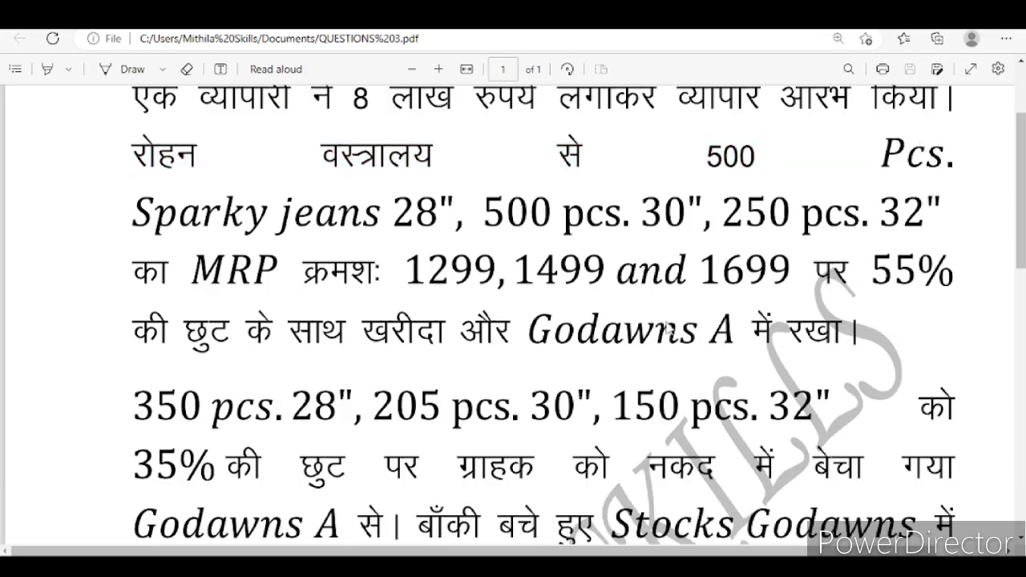
scroll(666, 328, up, 2)
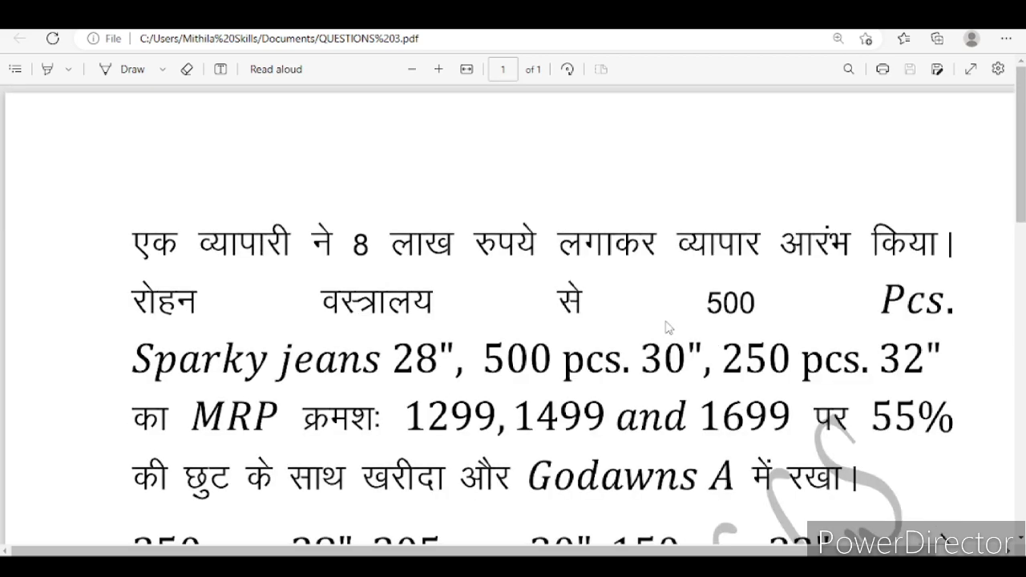
scroll(666, 328, down, 1)
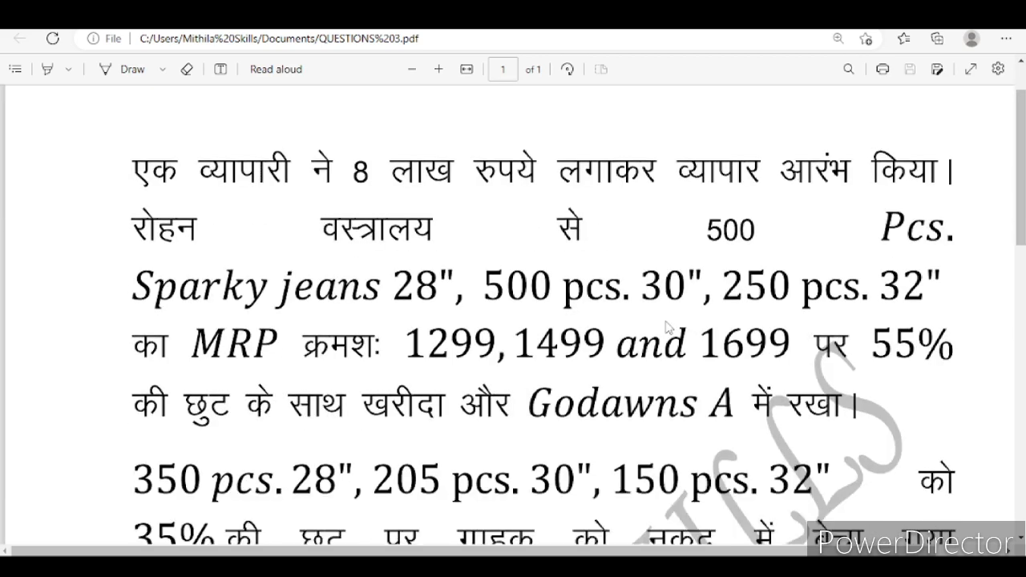
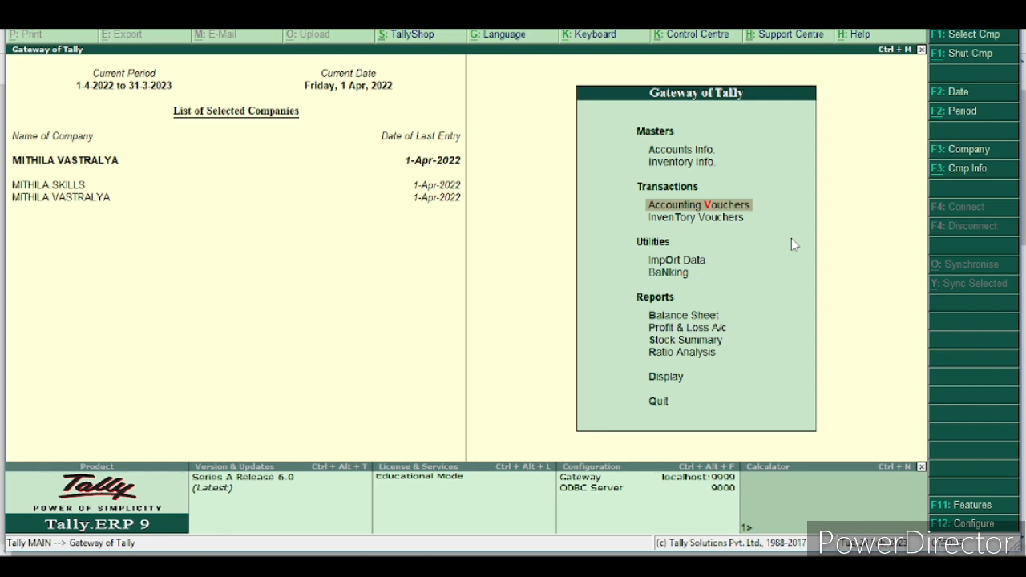
Start a purchase voucher in Tally with the supplier's ledger as party account and Purchase as the purchase ledger, keeping the default supplier details
key(Return)
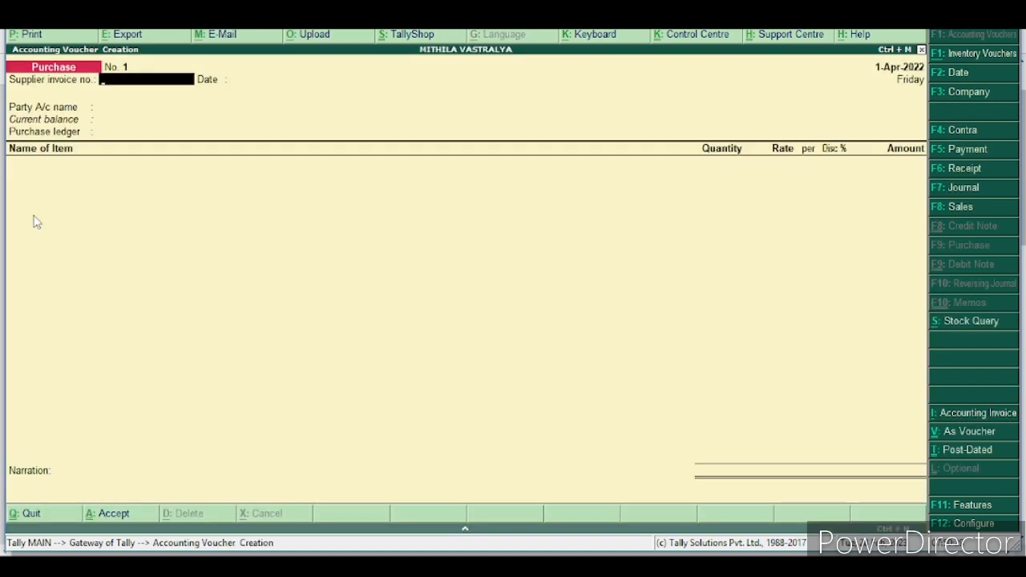
key(Return)
key(Return)
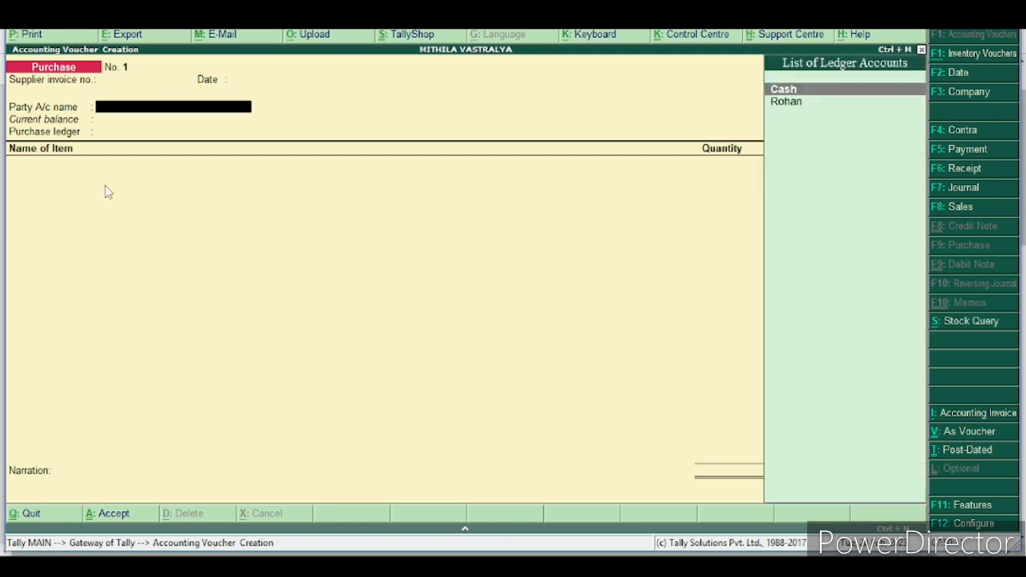
key(Down)
key(Return)
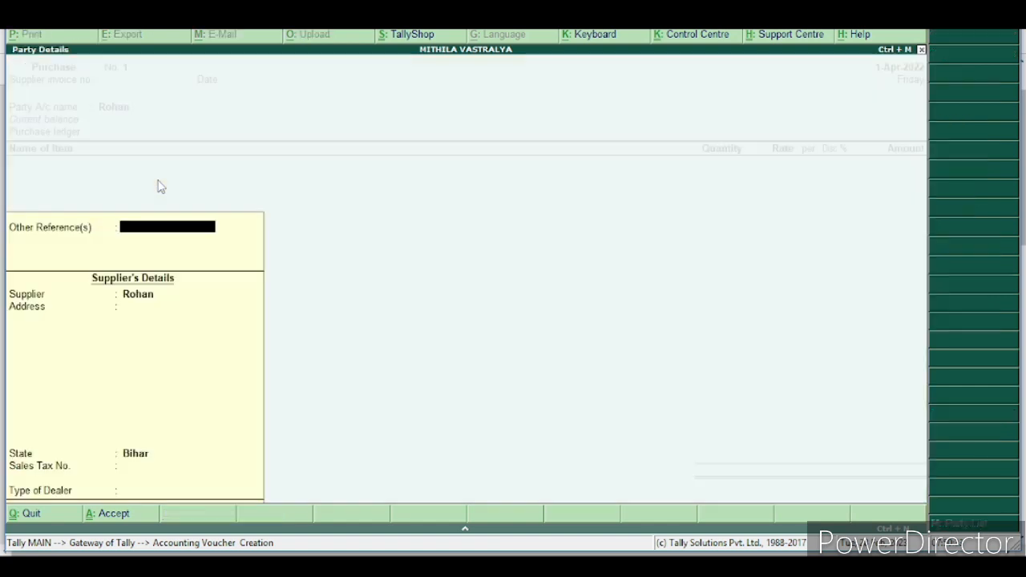
key(Return)
key(Return)
key(Return)
key(Return)
key(Return)
key(Return)
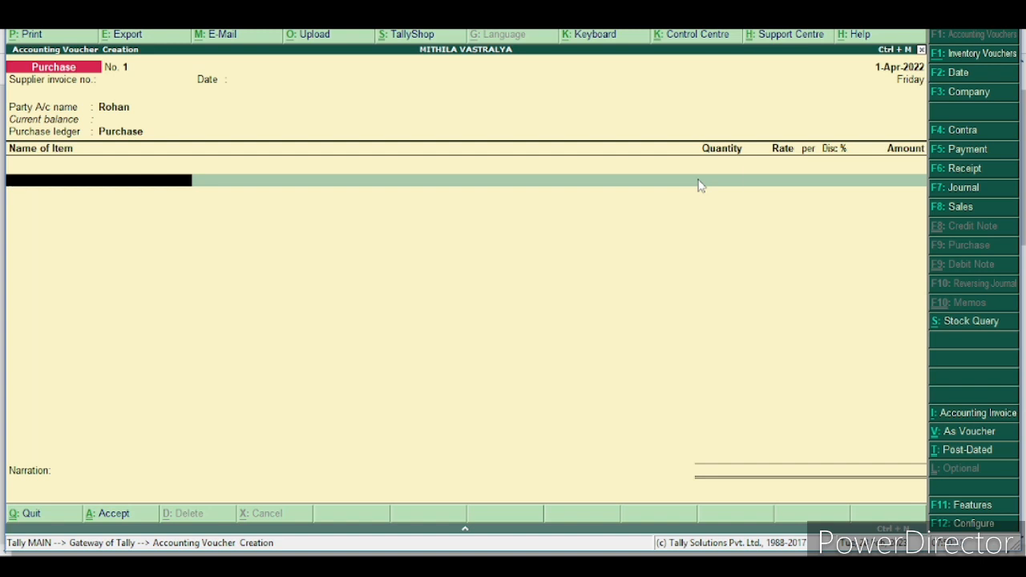
Add Sparky 28" as the first purchased item and allocate it to the Godawns location, checking the question PDF
text(Sp)
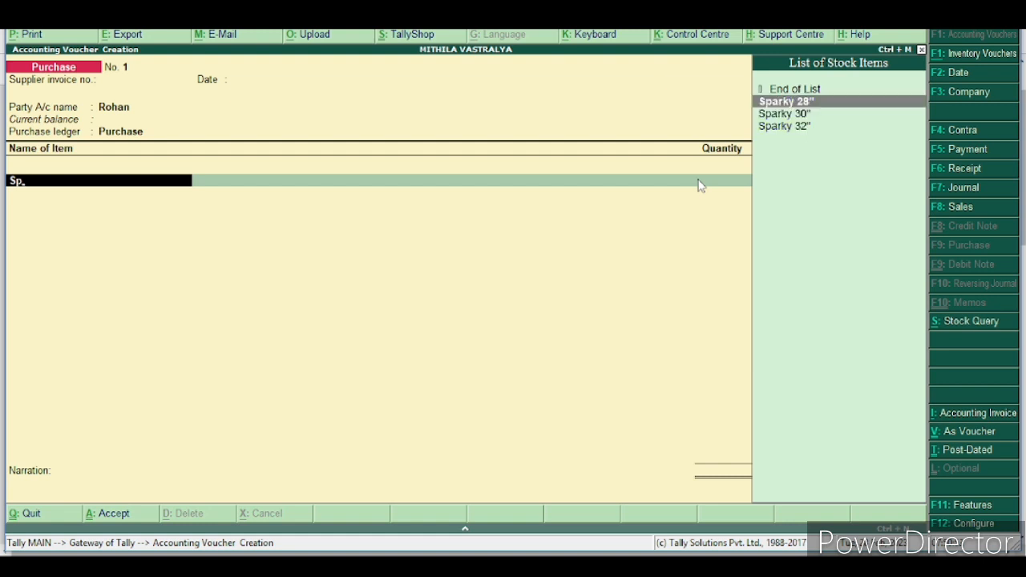
key(Return)
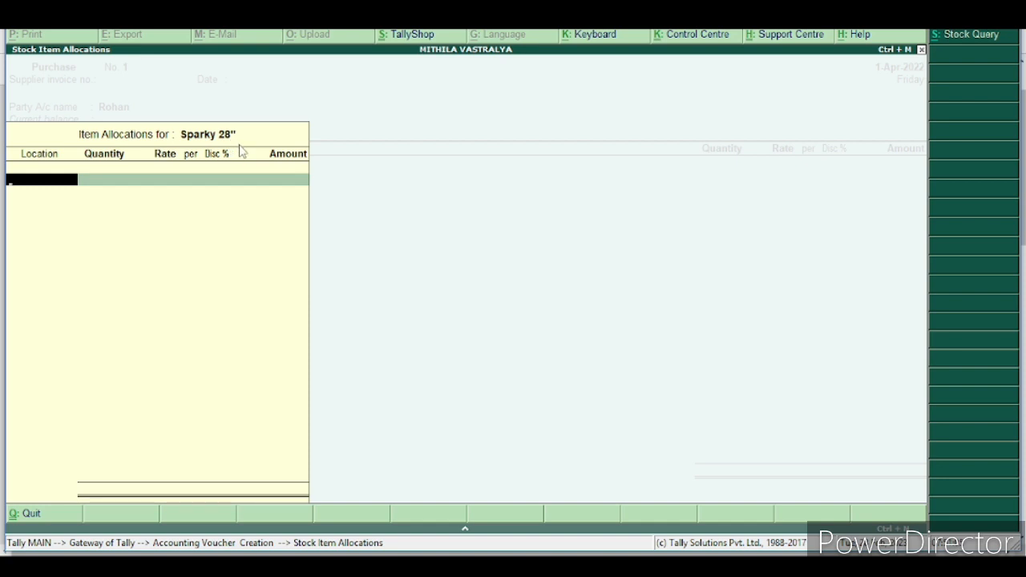
click(490, 566)
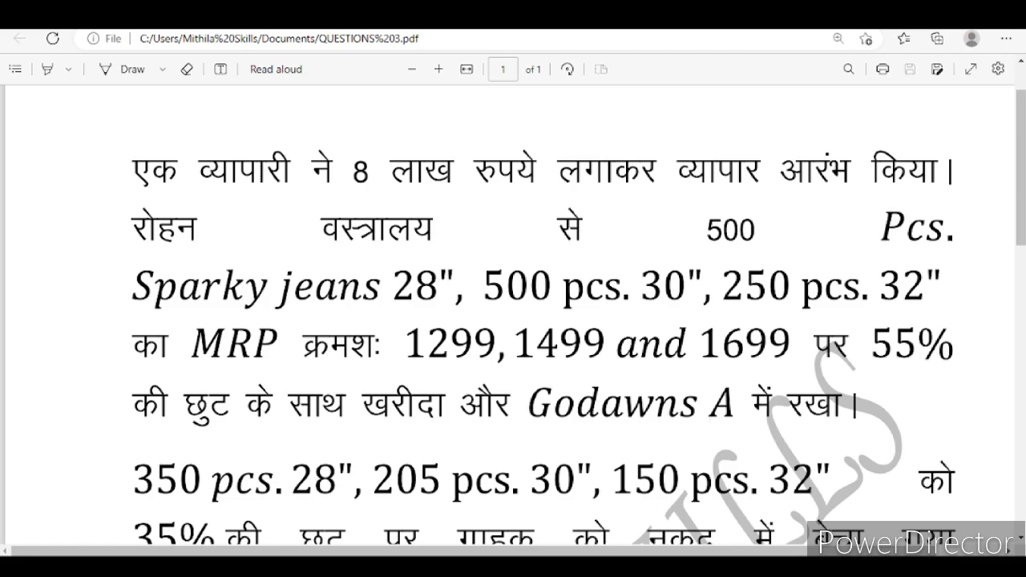
click(465, 566)
text(G)
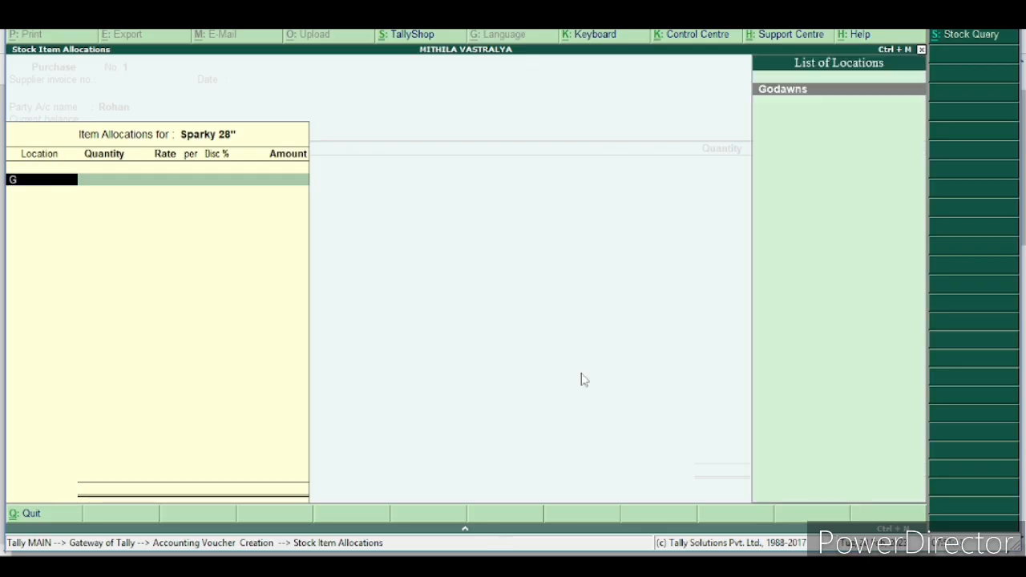
click(818, 92)
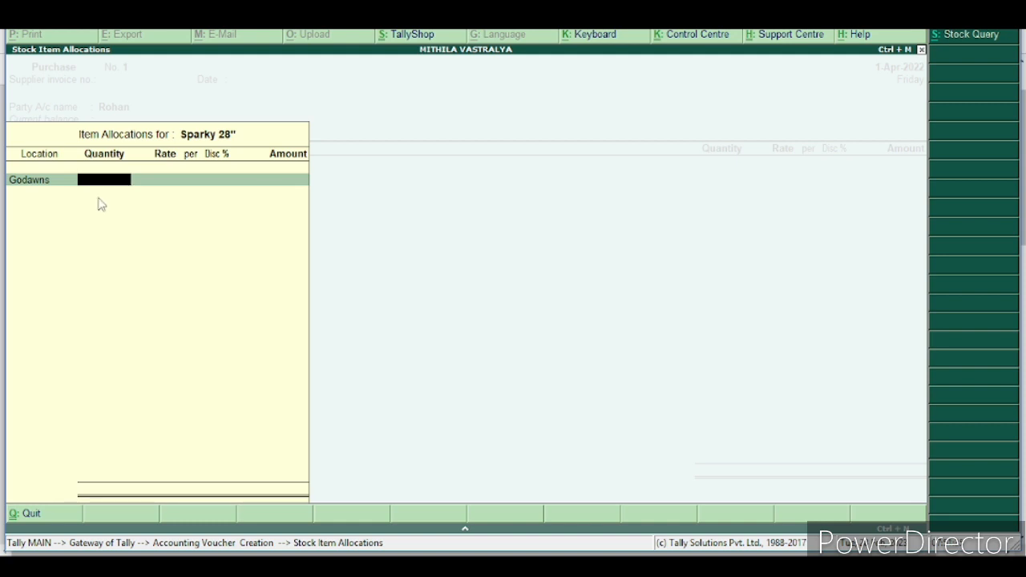
Enter 500 pcs of Sparky 28" at a rate of 1299 with a 55% discount and complete the item line
text(500)
key(Return)
text(1299)
key(Return)
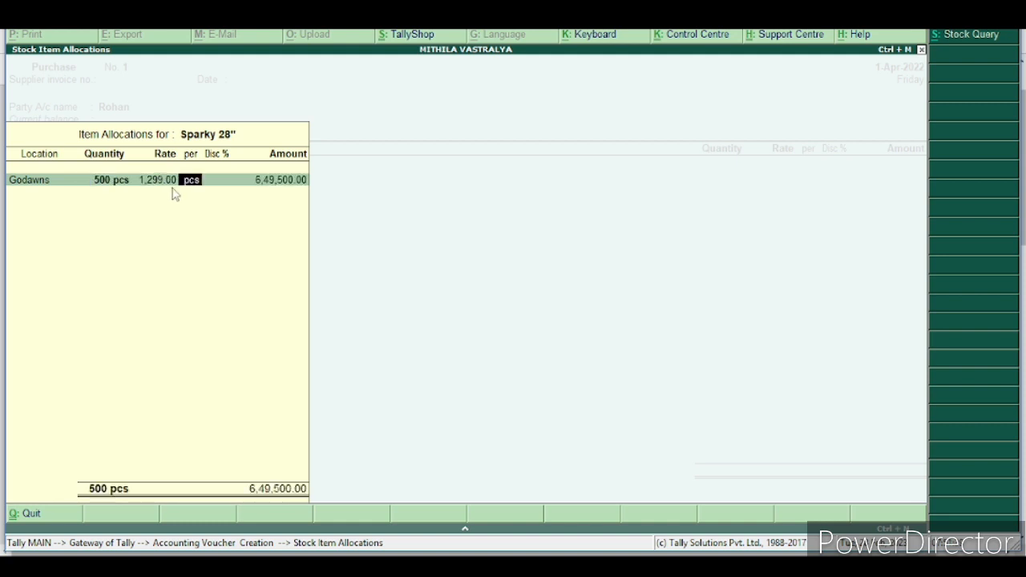
key(Return)
text(55)
key(Return)
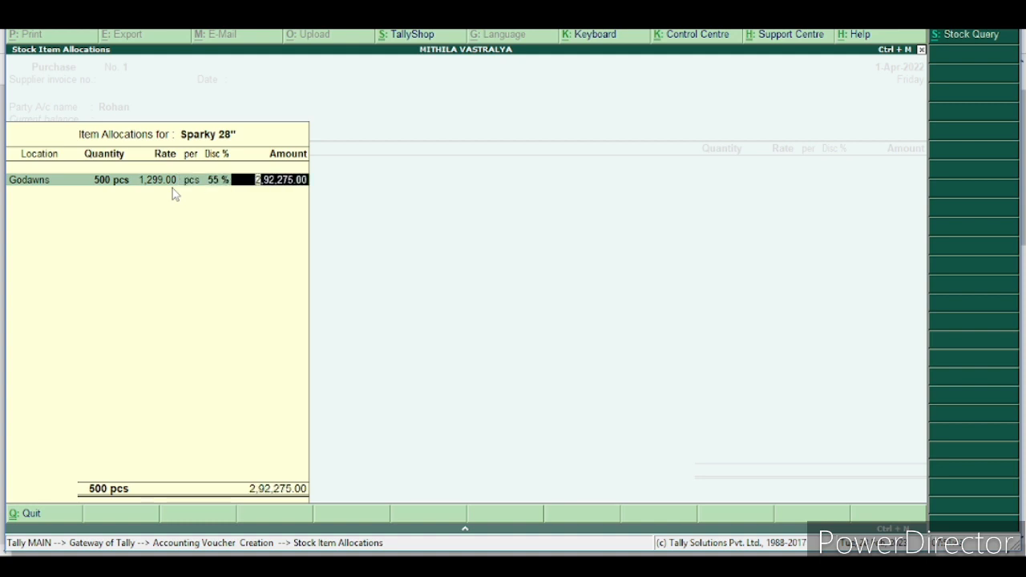
key(Return)
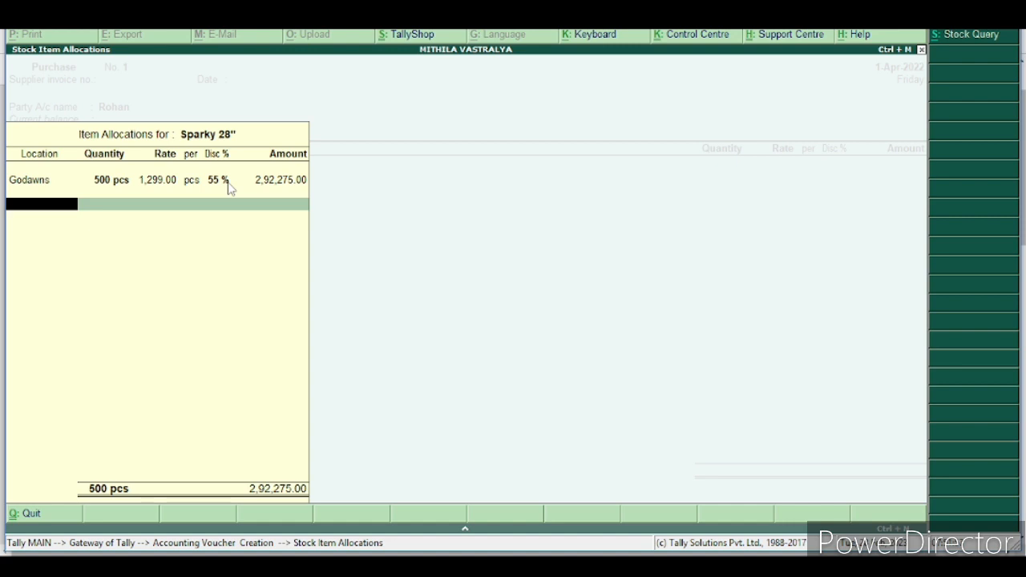
key(Return)
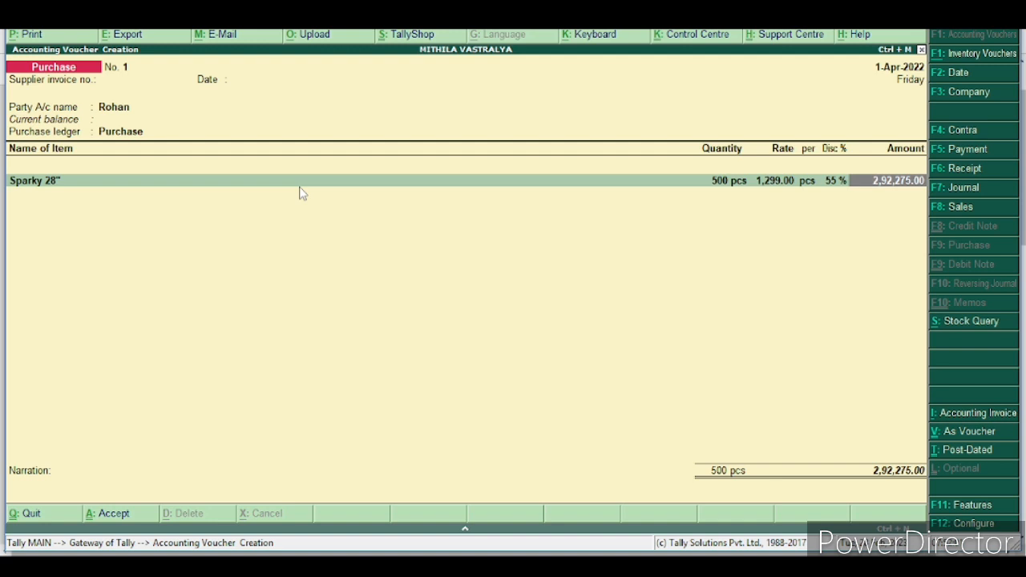
key(Return)
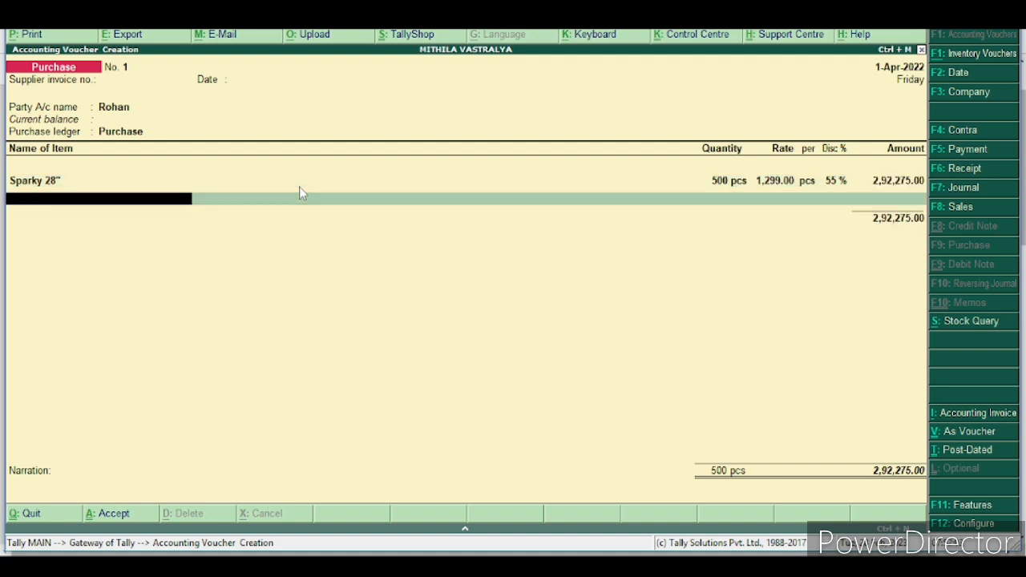
Add Sparky 30" as the second purchased item and allocate it to the Godawns location
text(Sp)
key(Down)
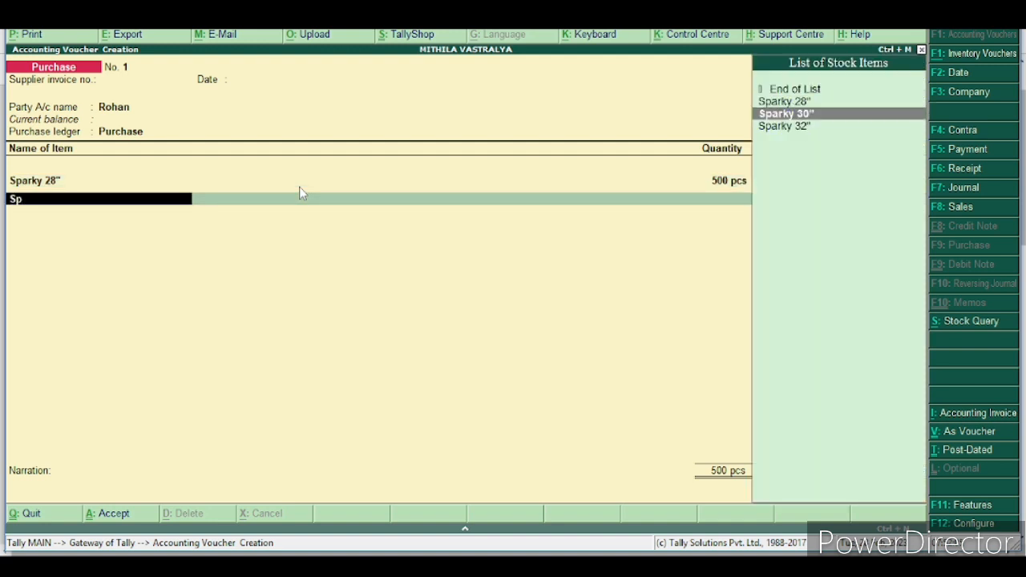
key(Return)
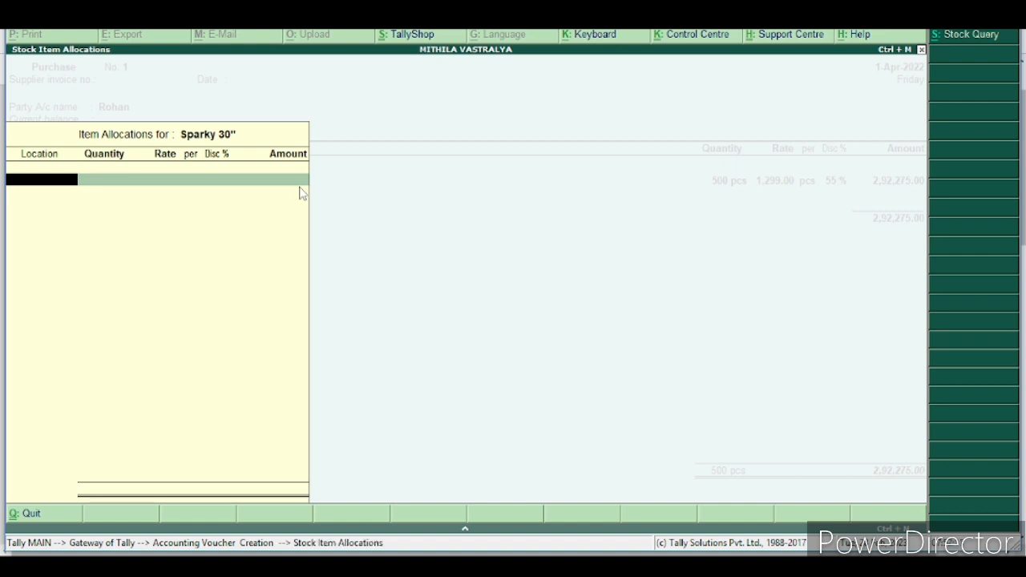
text(G)
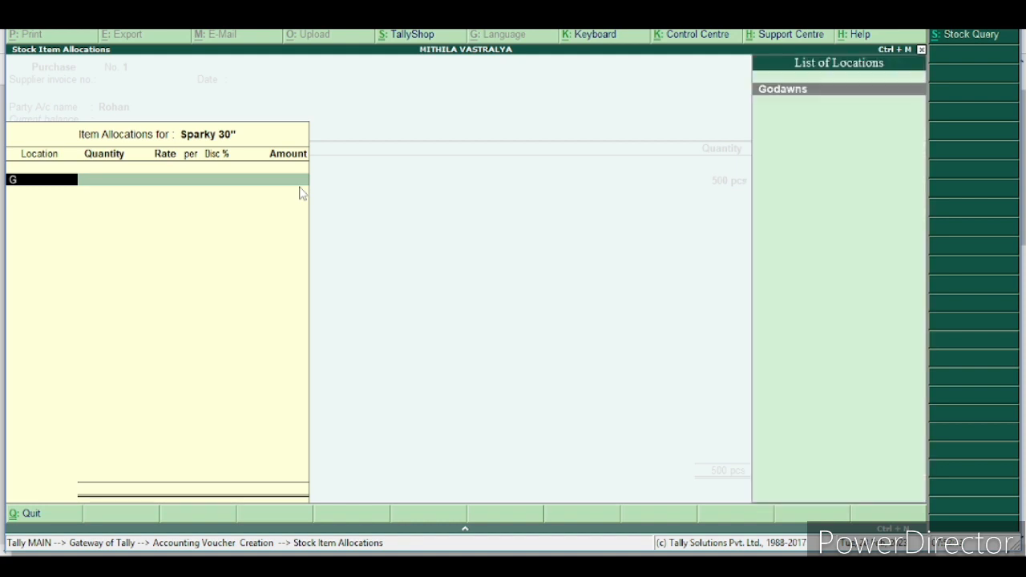
key(Return)
Enter 500 pcs of Sparky 30" at a rate of 1499 with a 55% discount and complete the item line
text(500)
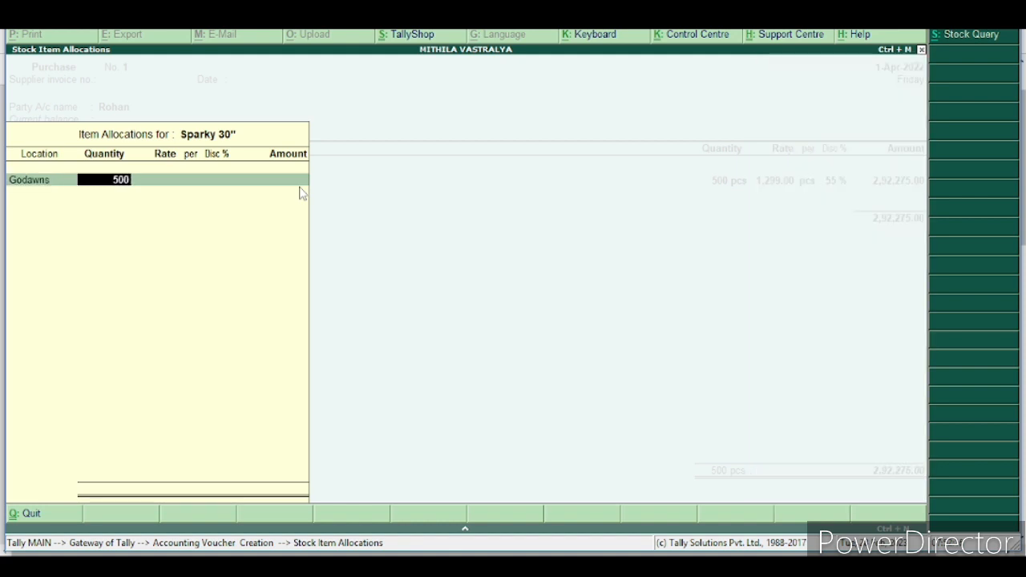
key(Return)
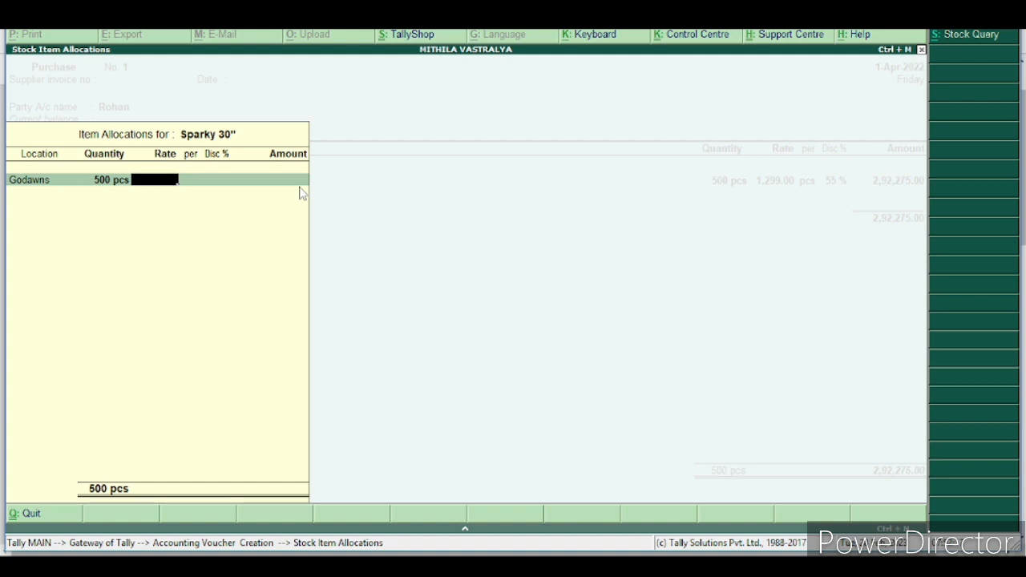
text(1,49)
text(9)
key(Return)
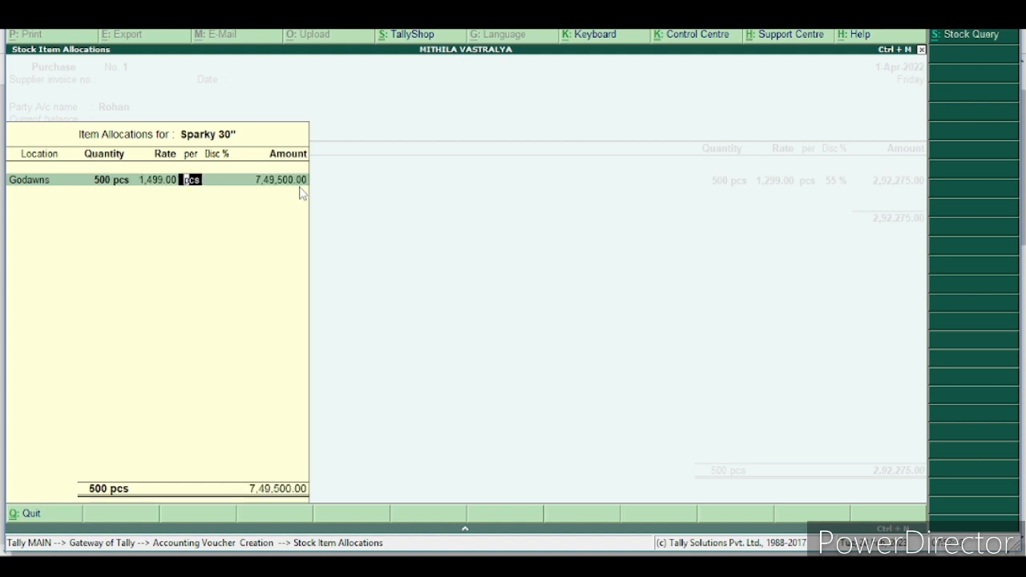
key(Return)
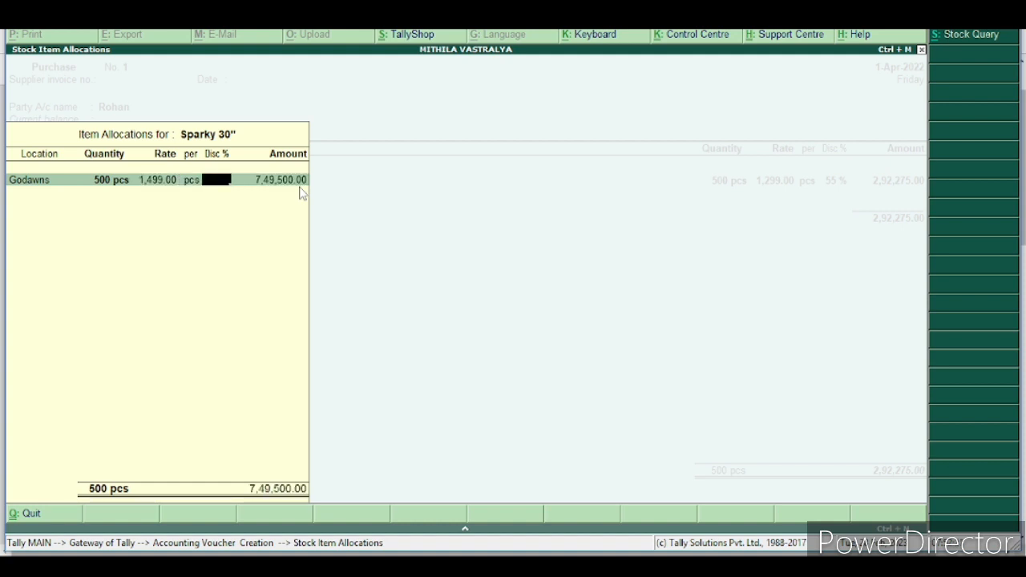
text(55)
key(Return)
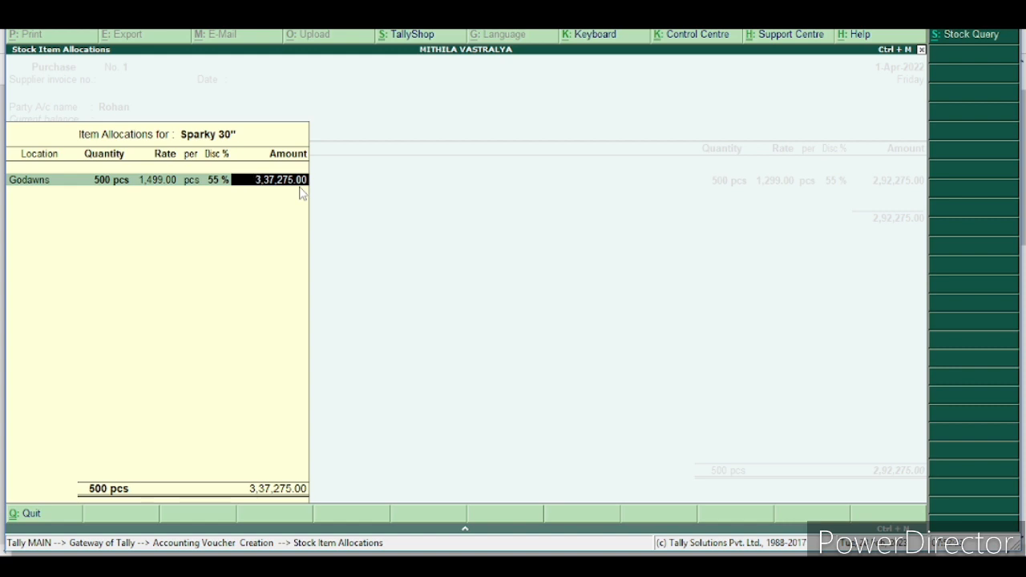
key(Return)
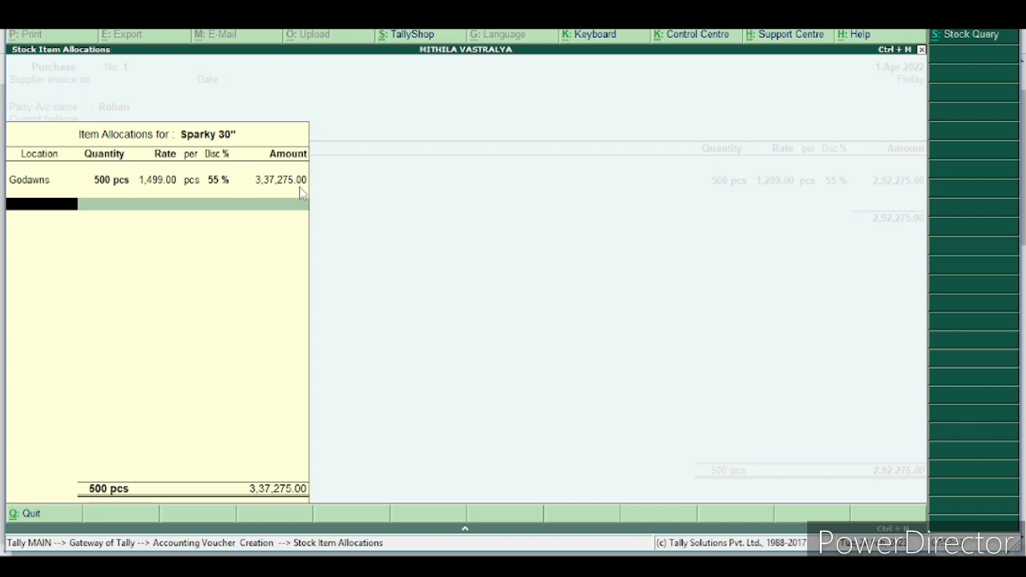
key(Return)
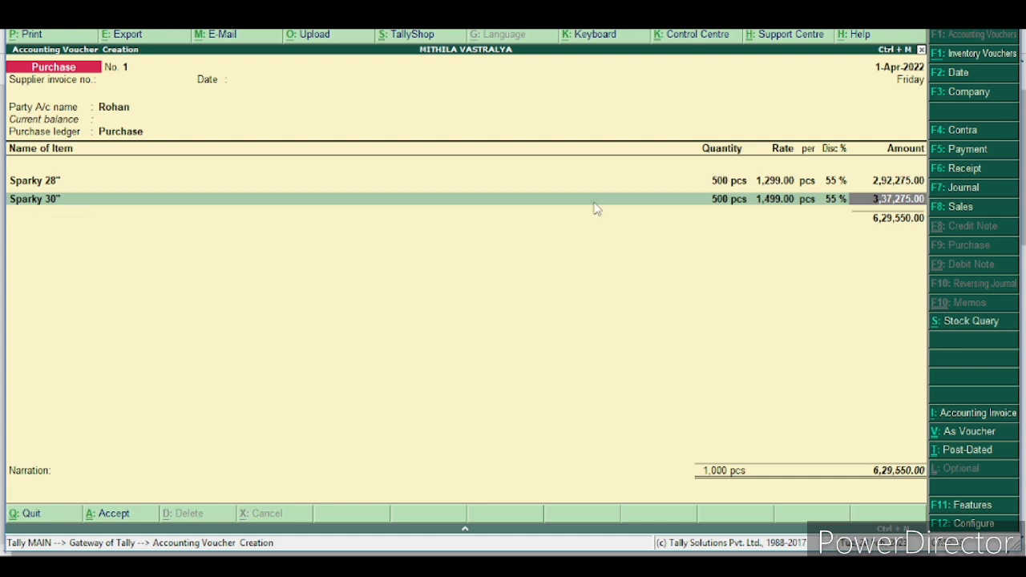
key(Return)
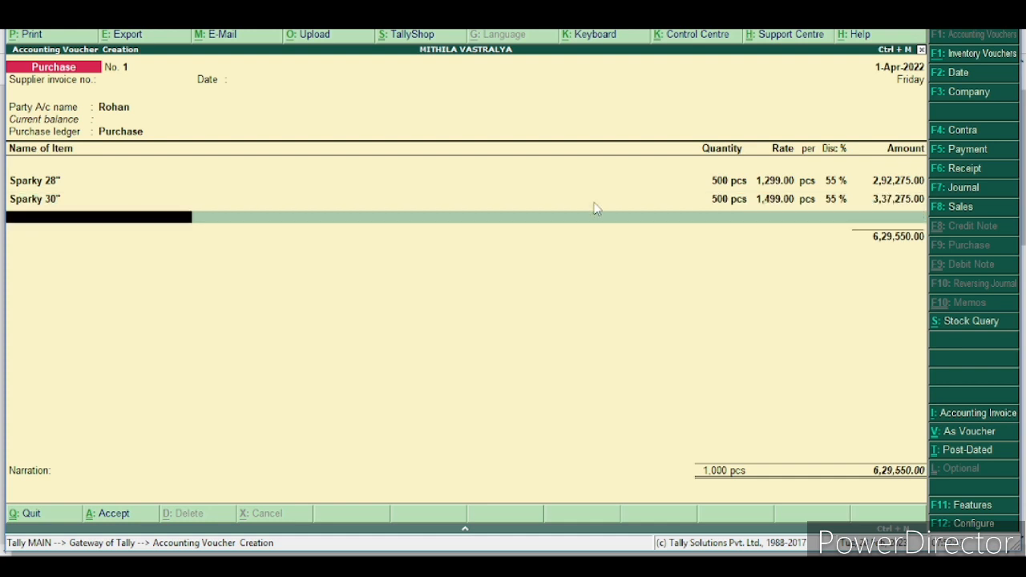
Add Sparky 32" as the third purchased item and allocate it to the Godawns location, checking the question PDF
text(Sp)
key(Down)
key(Down)
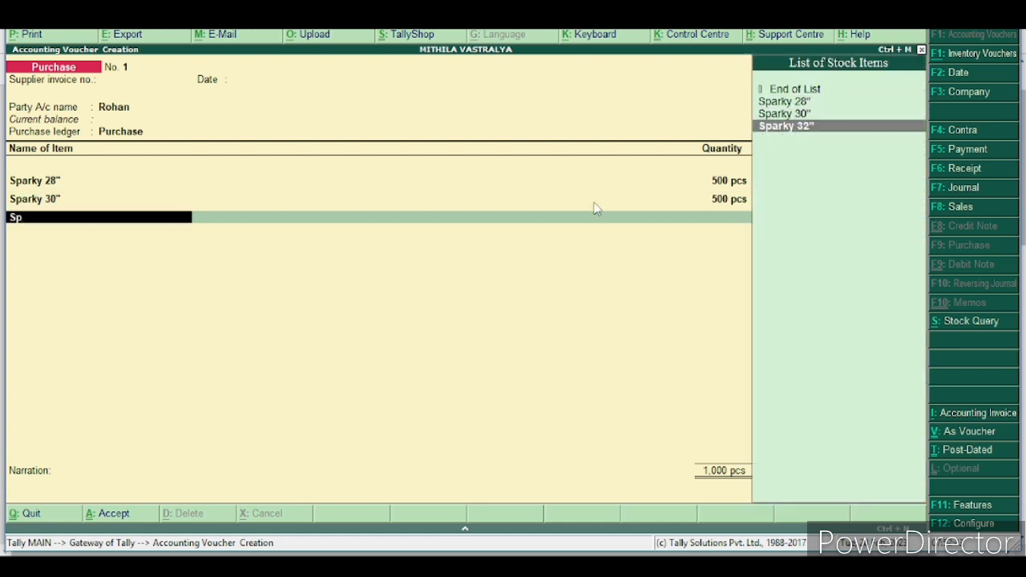
key(Return)
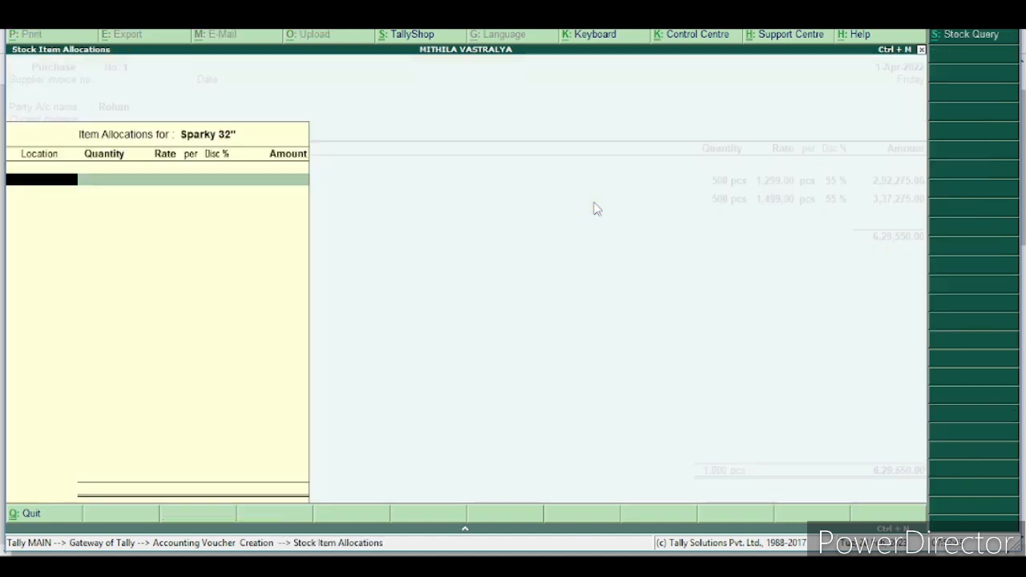
text(G)
key(Return)
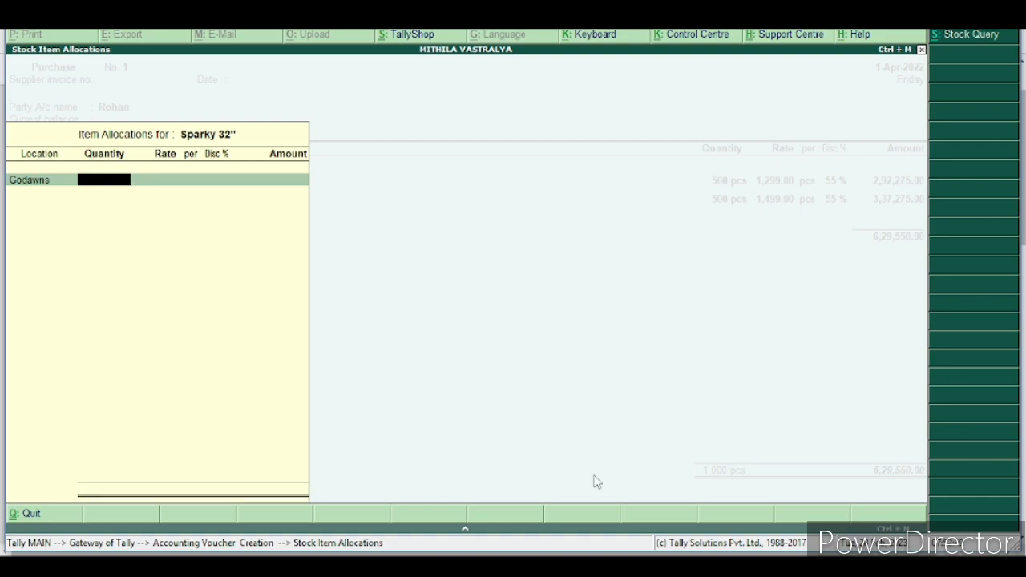
click(530, 566)
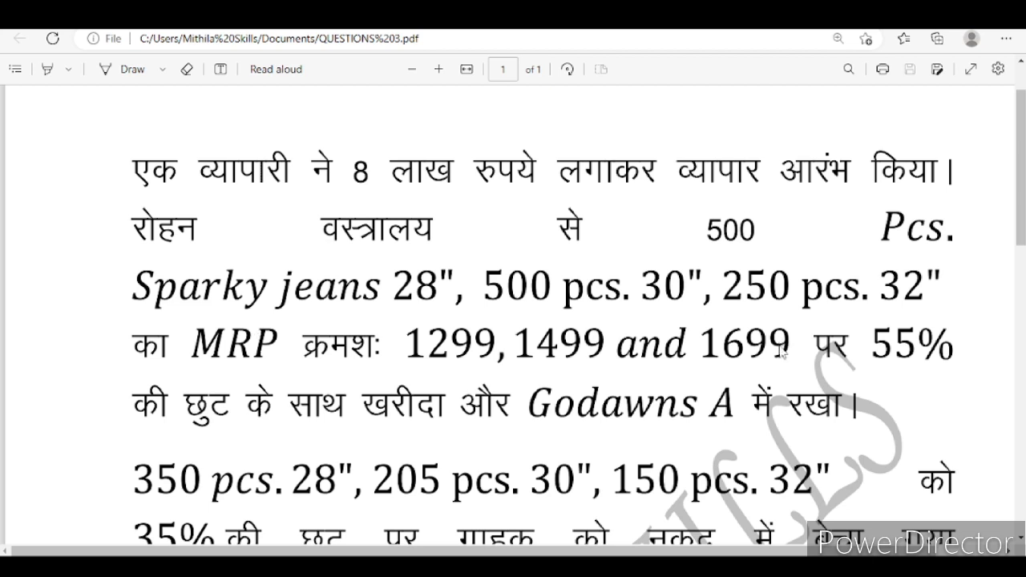
click(524, 566)
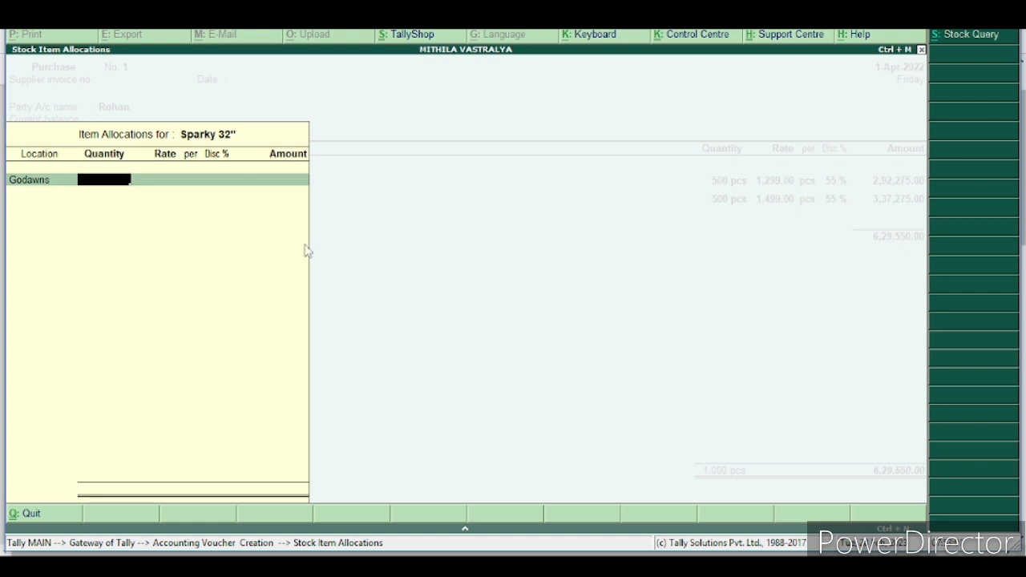
Enter 200 pcs of Sparky 32" at a rate of 1699 with a 55% discount and complete the item line
text(200)
key(Return)
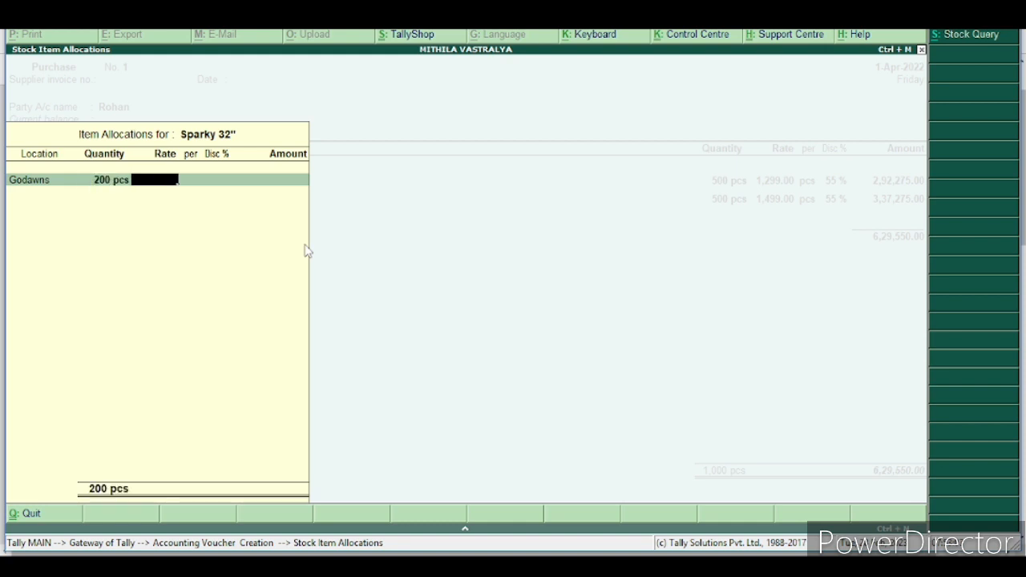
text(1699)
key(Return)
key(Return)
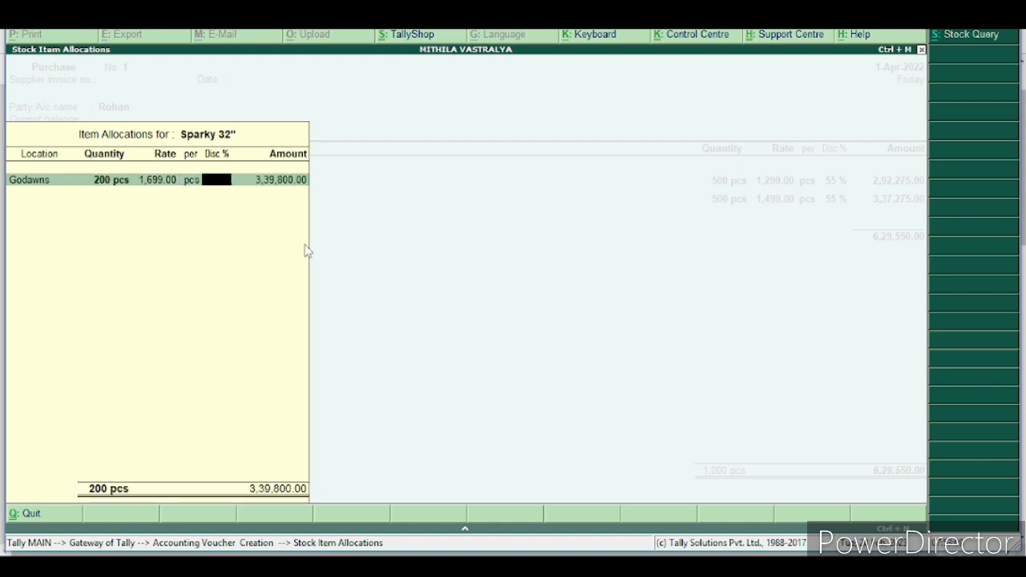
text(55)
key(Return)
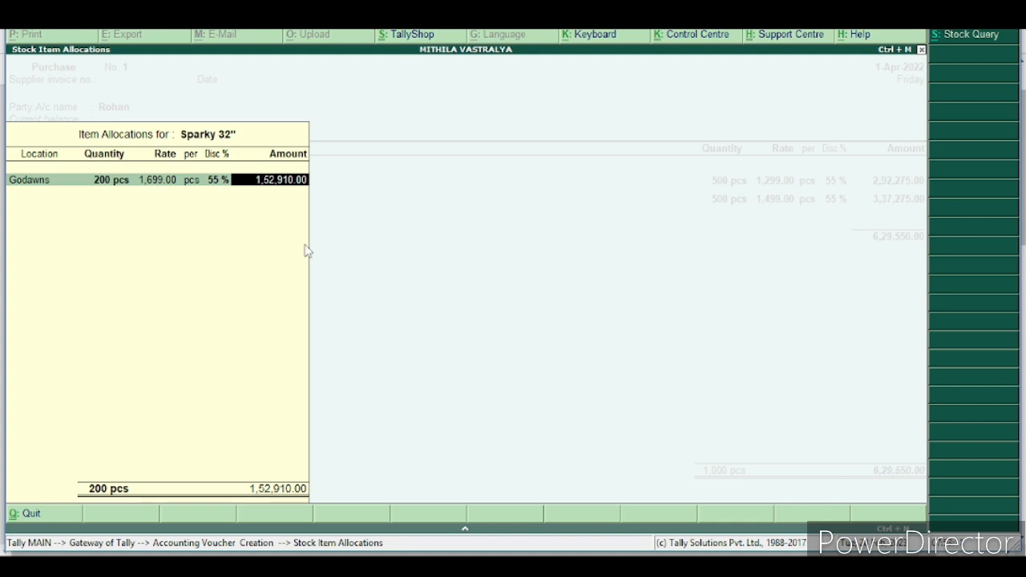
key(Return)
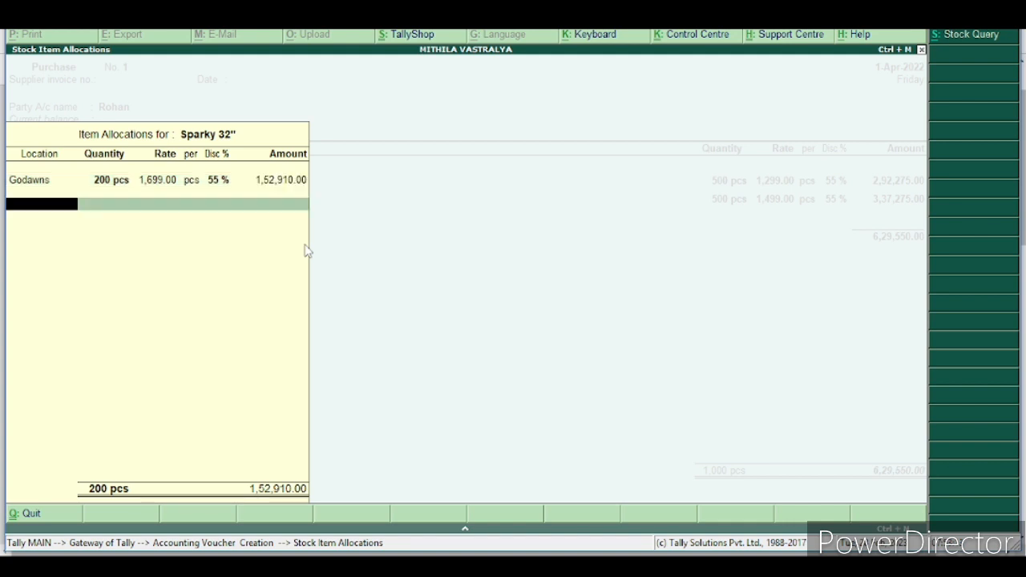
key(Return)
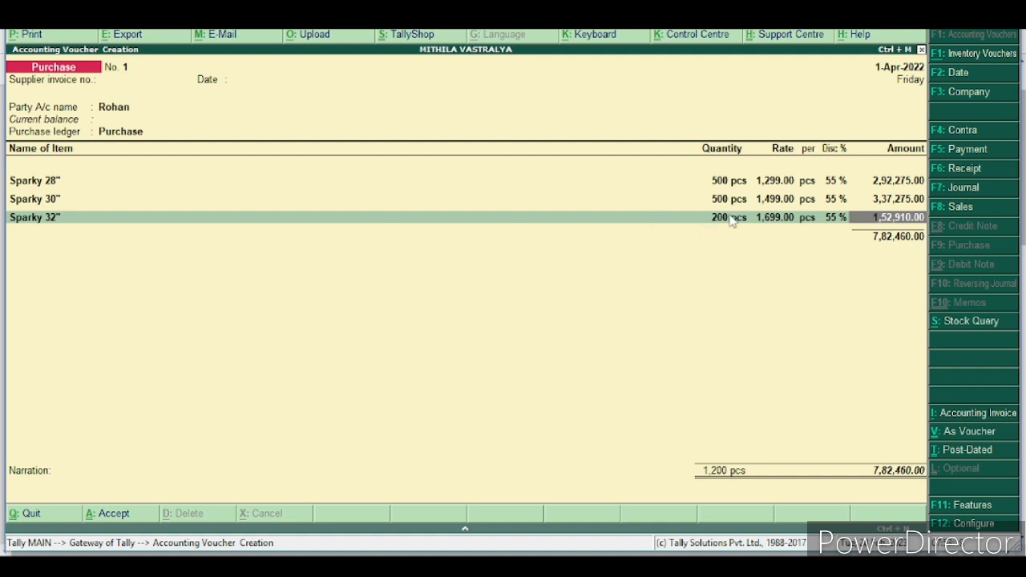
key(Return)
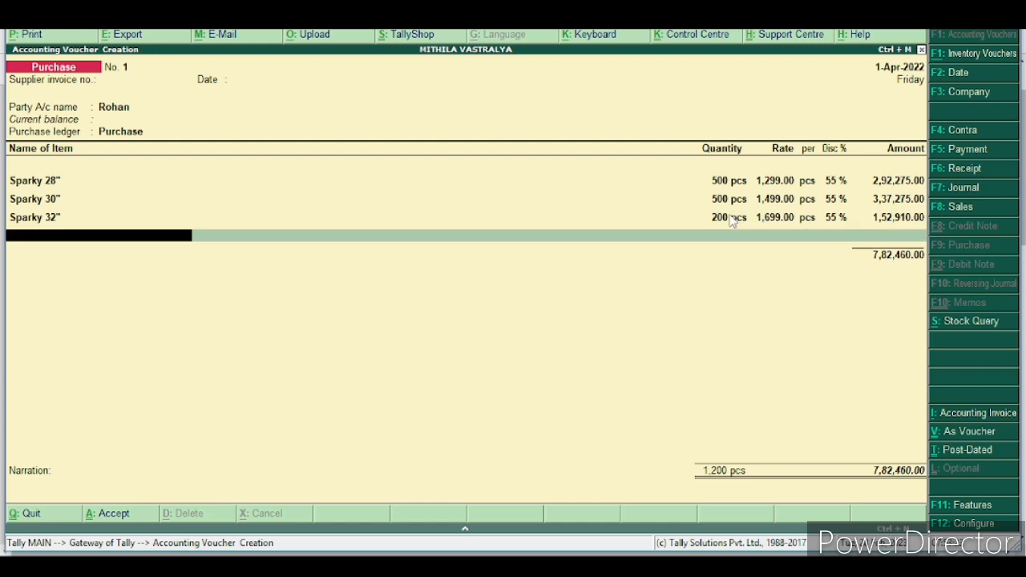
Add Sparky 32" again as a separate fourth item line and allocate it to the Godawns location
text(S)
key(Down)
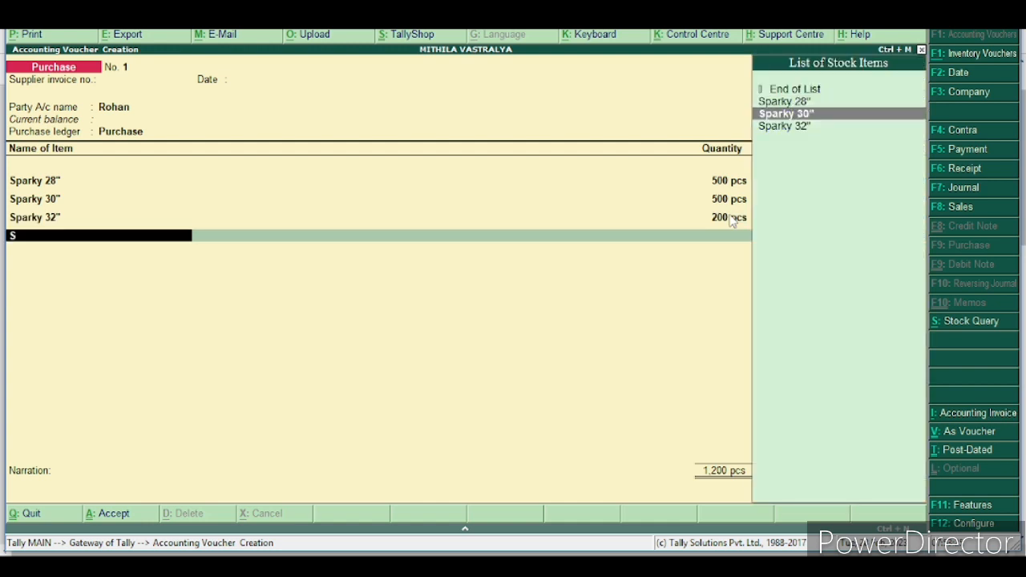
key(Down)
key(Return)
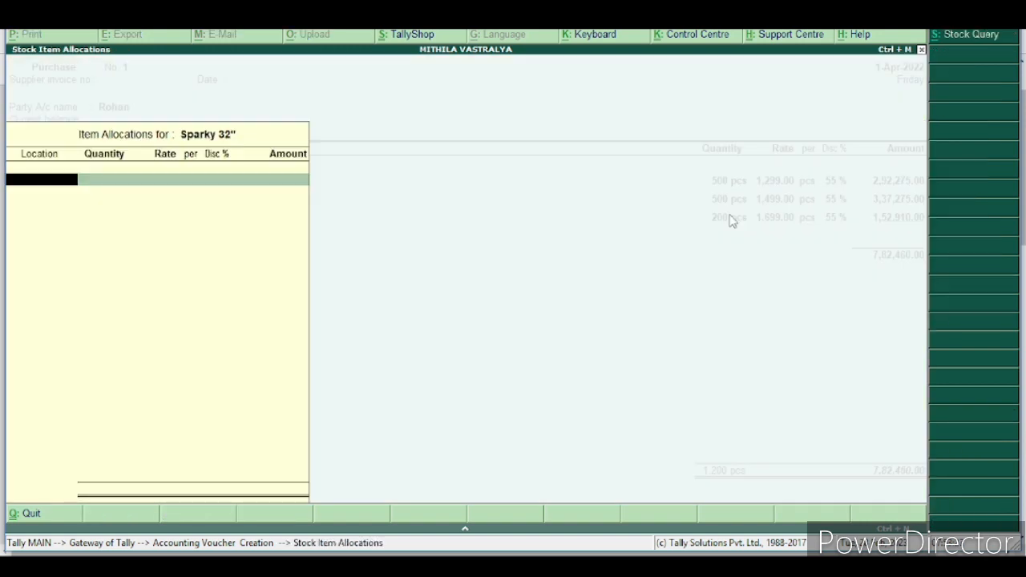
text(G)
key(Return)
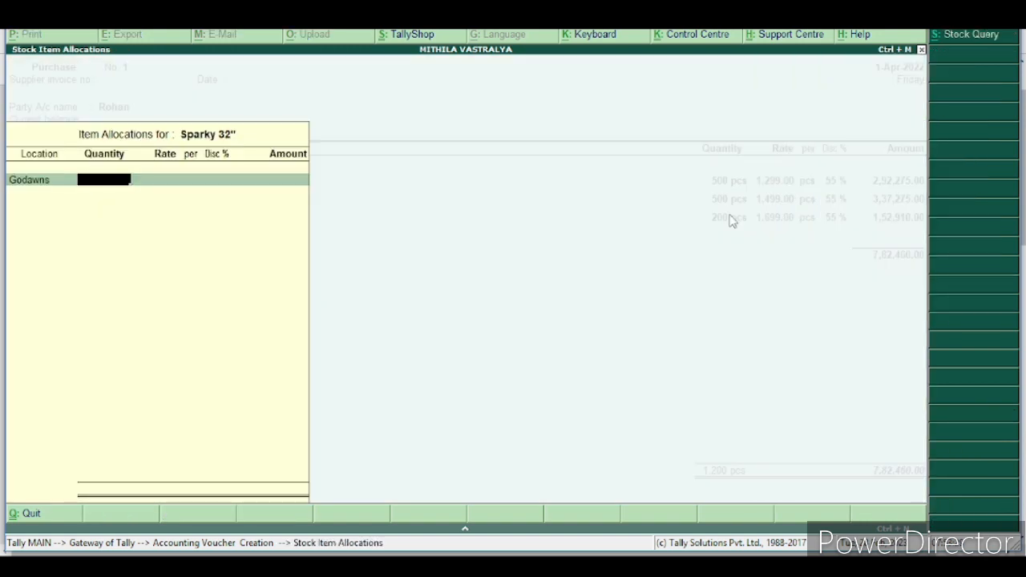
Enter 50 pcs for the fourth line's Sparky 32" at a rate of 1699 with a 55% discount
text(50)
key(Return)
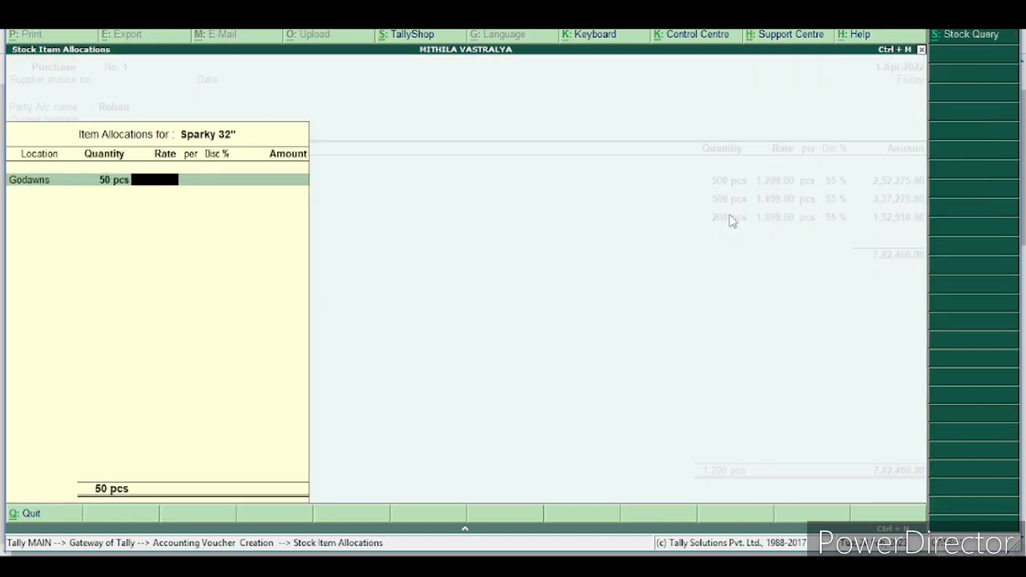
text(1699)
key(Return)
key(Return)
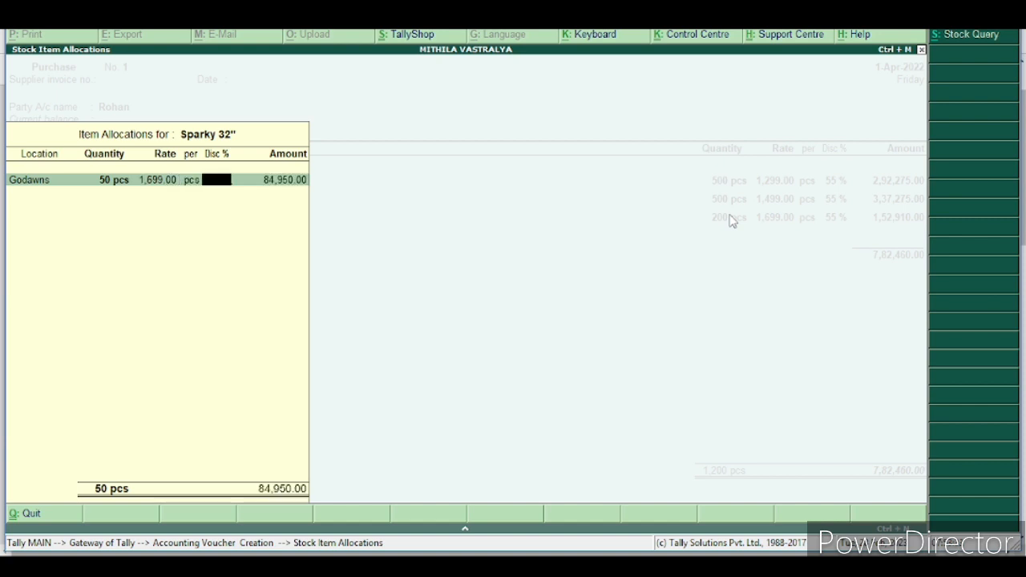
text(55)
key(Return)
key(Return)
key(Return)
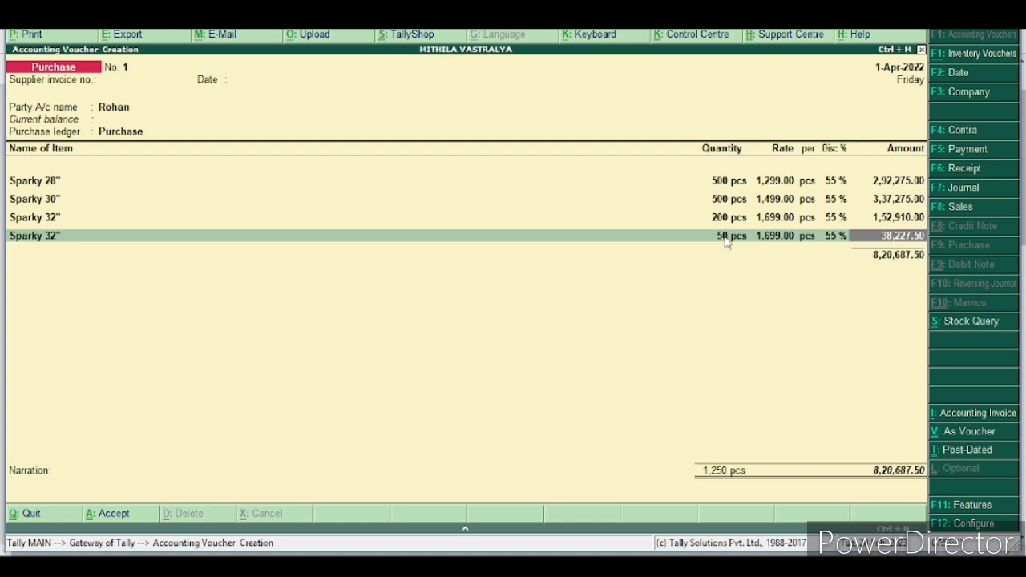
Reopen the third line's Sparky 32" allocations and add a second Godawns entry of 50 pcs at 1699 with a 55% discount
key(BackSpace)
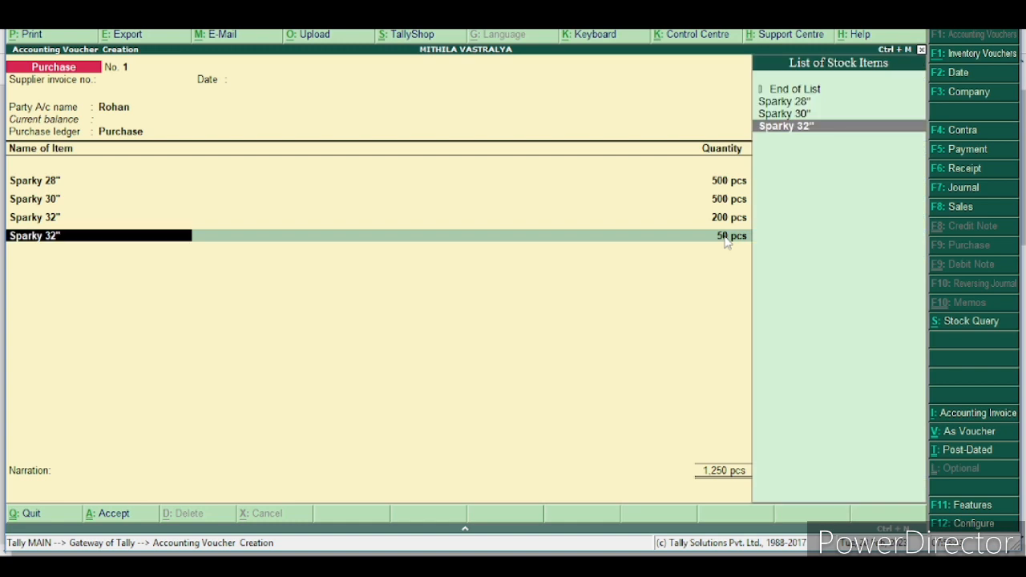
key(BackSpace)
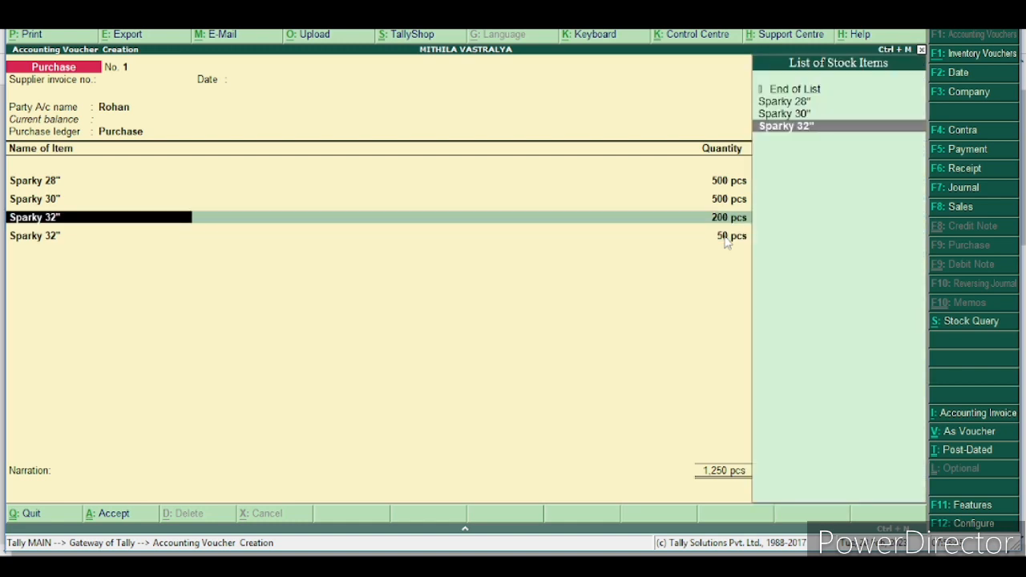
key(Return)
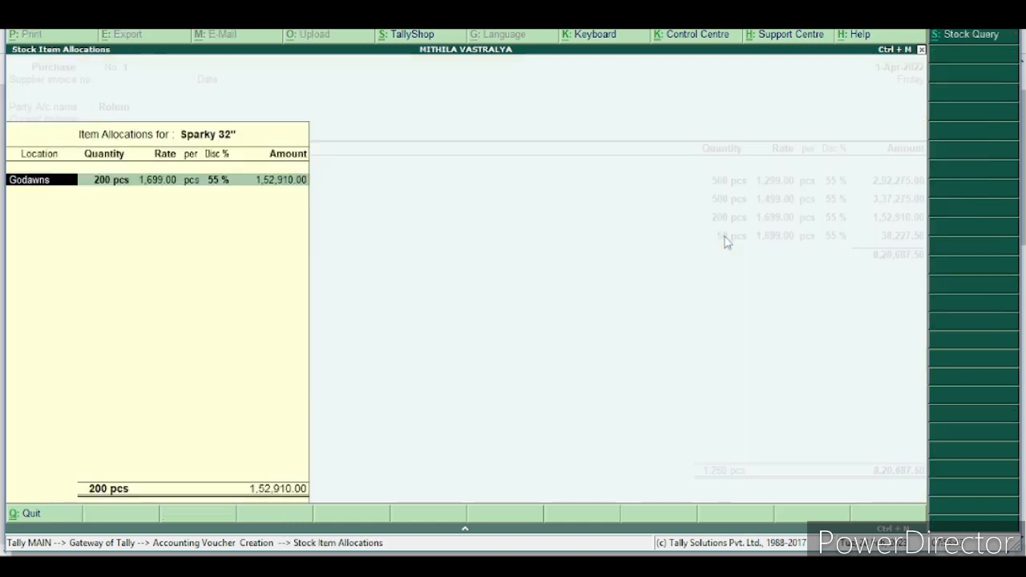
key(Return)
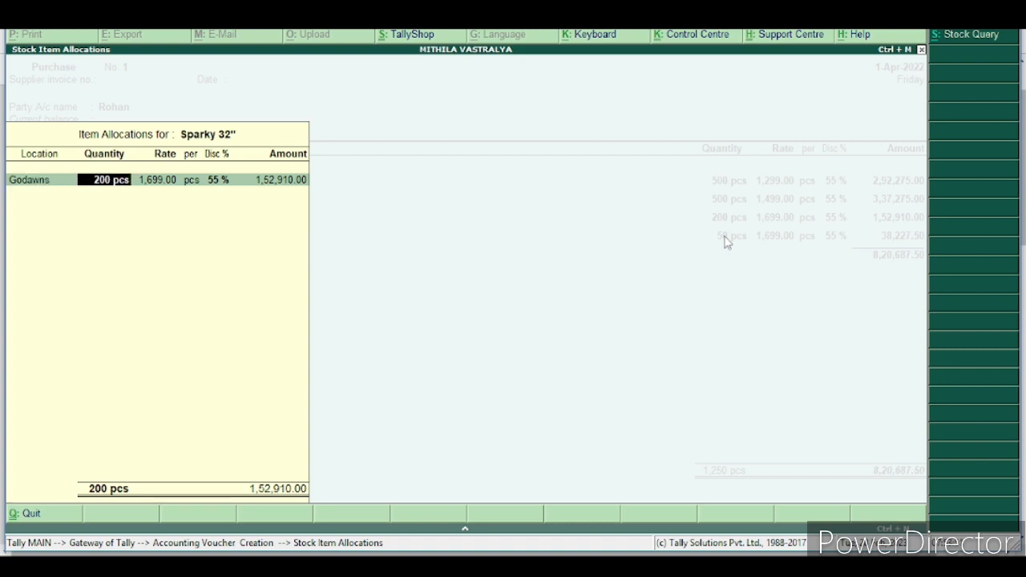
key(Return)
key(Return)
key(Return)
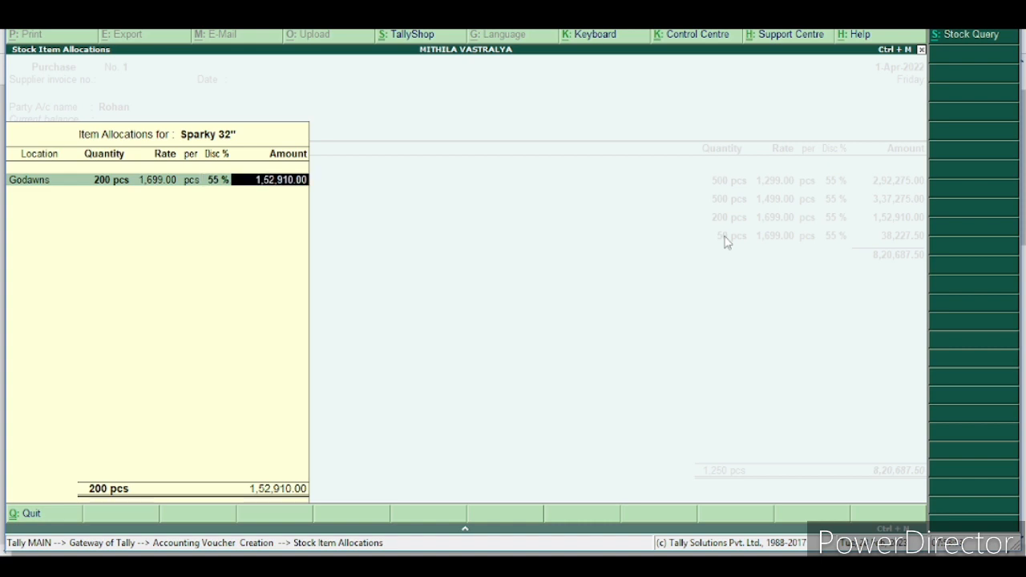
key(Return)
text(G)
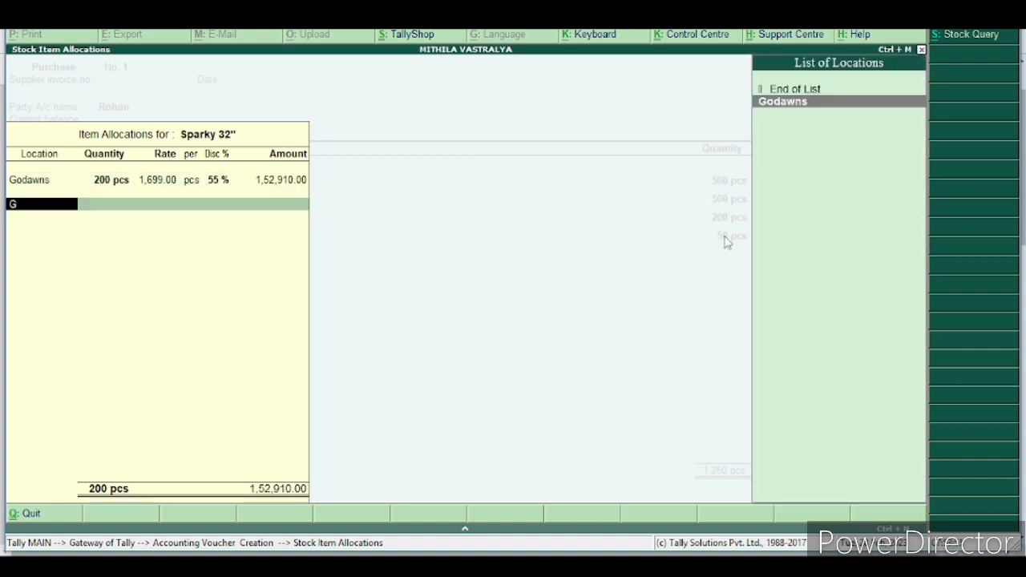
key(Return)
text(50)
key(Return)
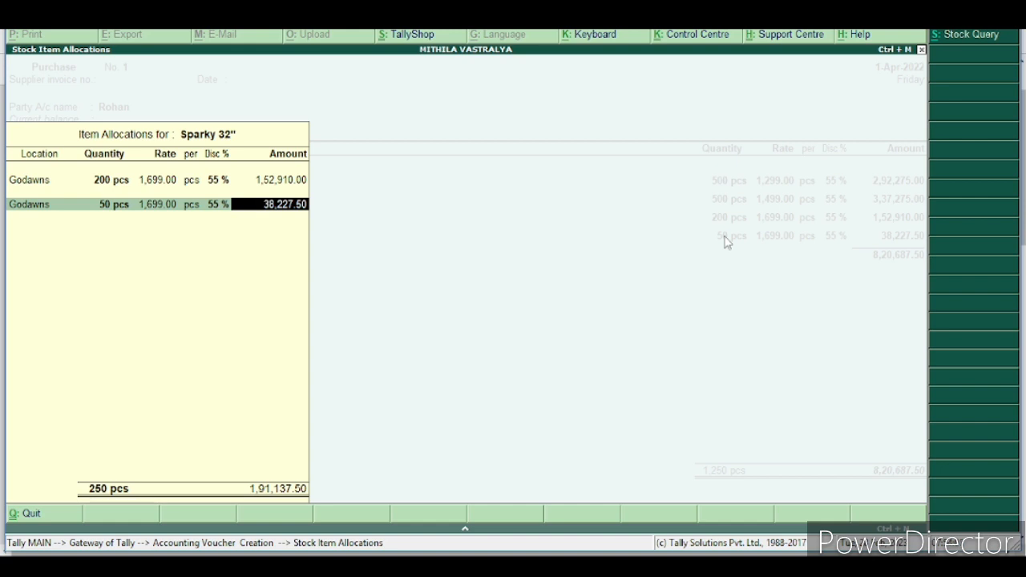
key(Return)
key(Return)
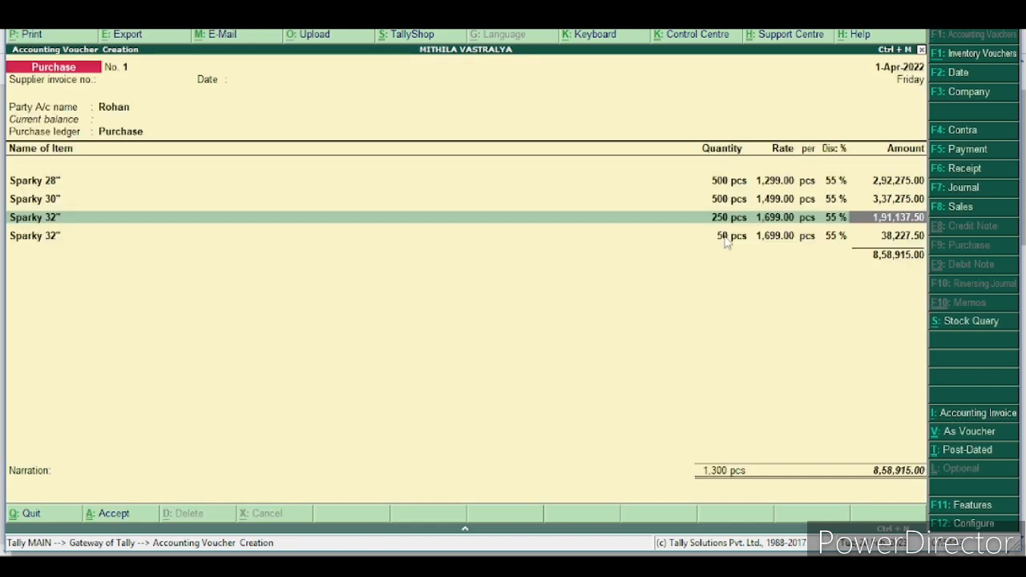
Remove the duplicate 50 pcs Sparky 32" line and save the purchase voucher
key(Return)
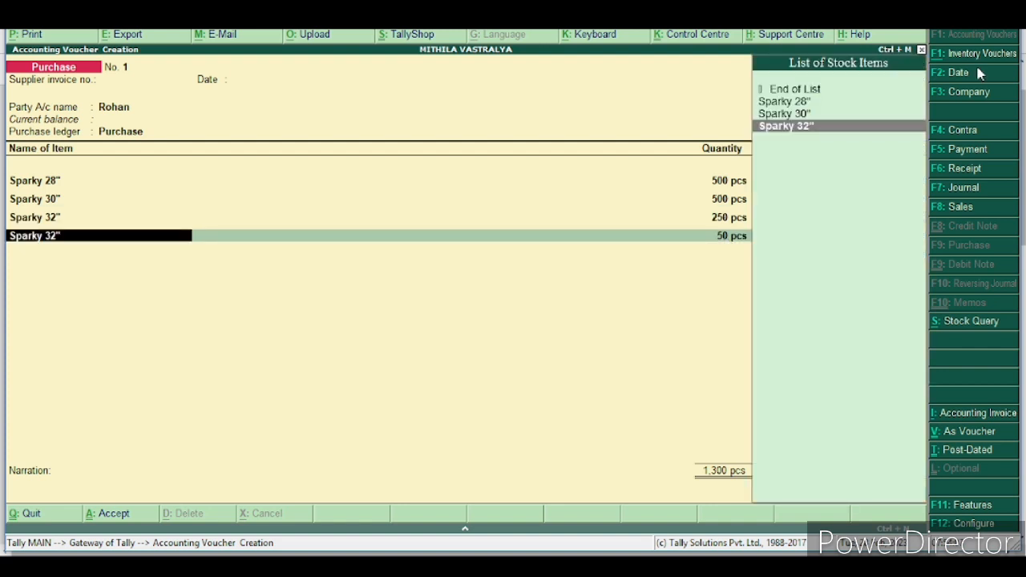
key(Up)
key(Up)
key(Up)
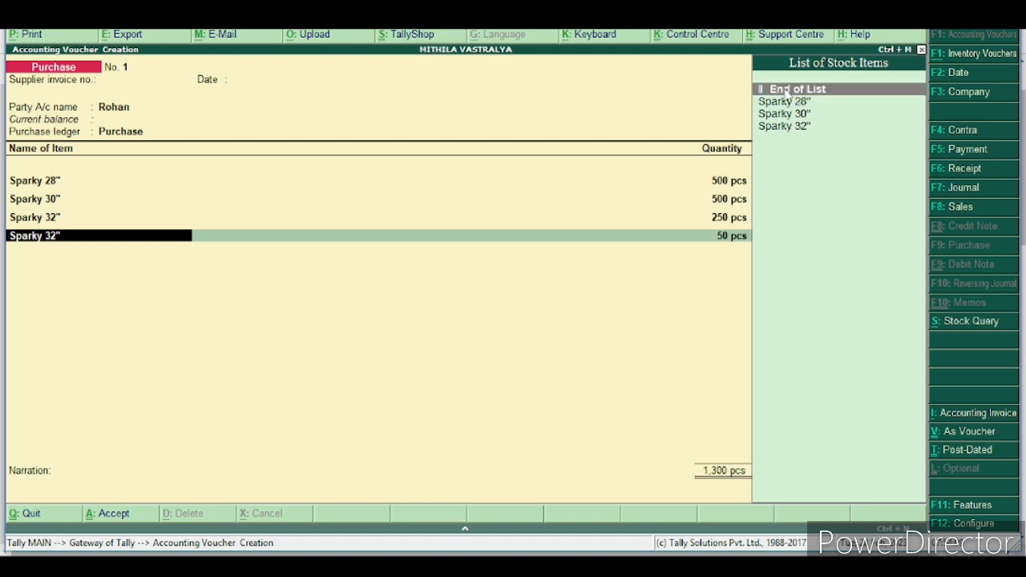
key(Return)
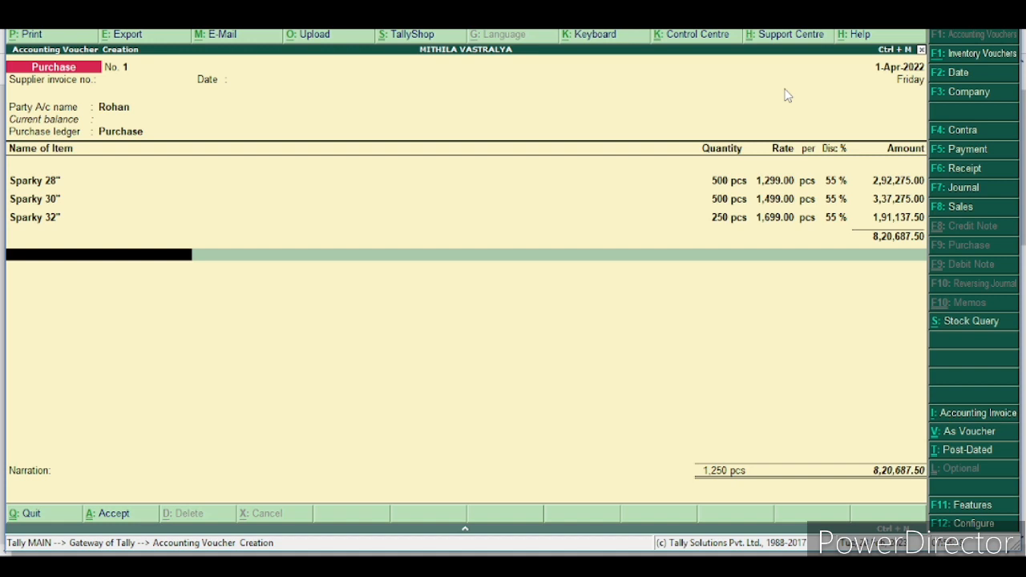
key(ctrl+a)
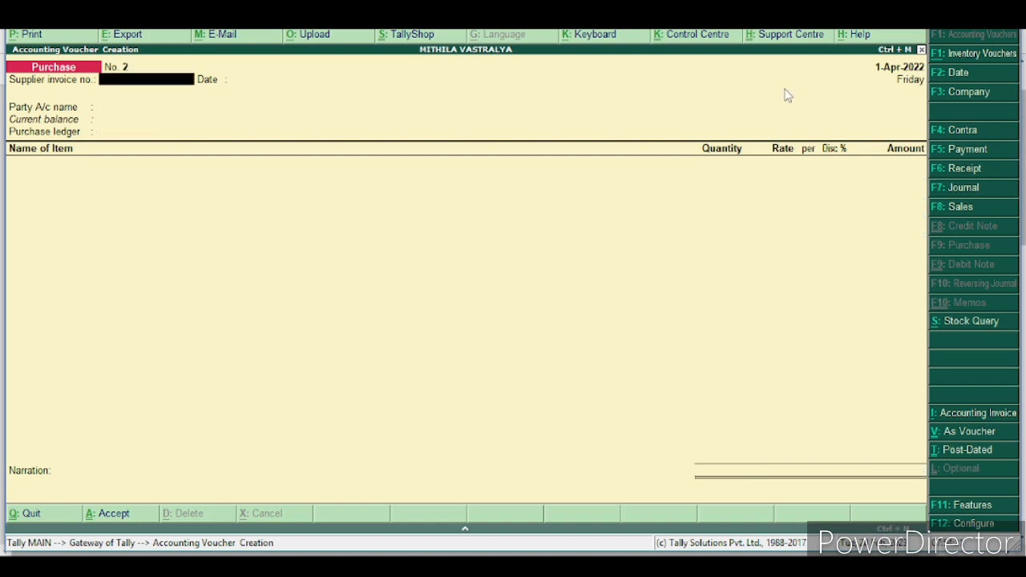
Check the sales part of the question PDF, then start a sales voucher with Cash as the party, leaving the despatch details blank
click(531, 553)
scroll(566, 346, down, 5)
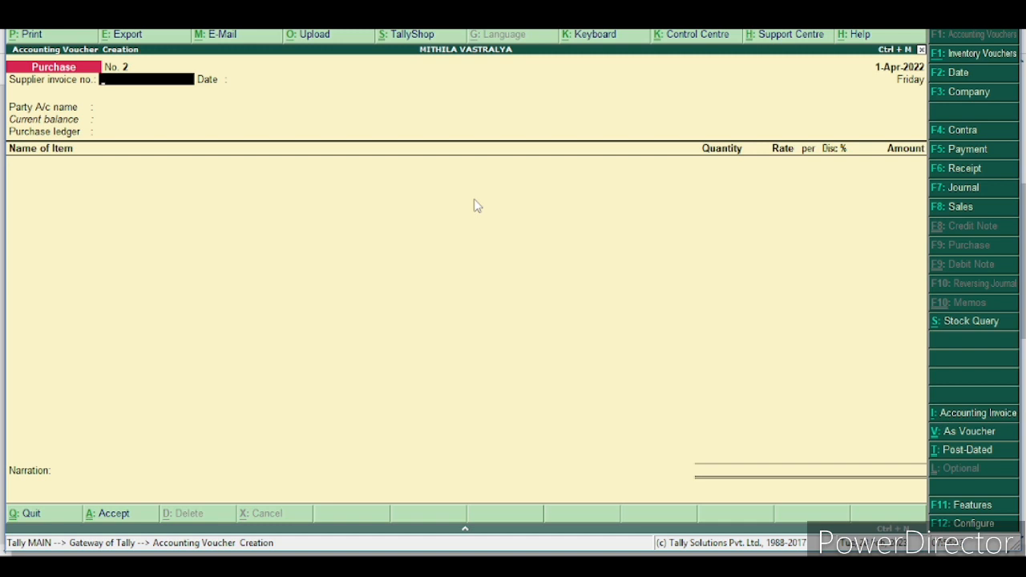
key(F8)
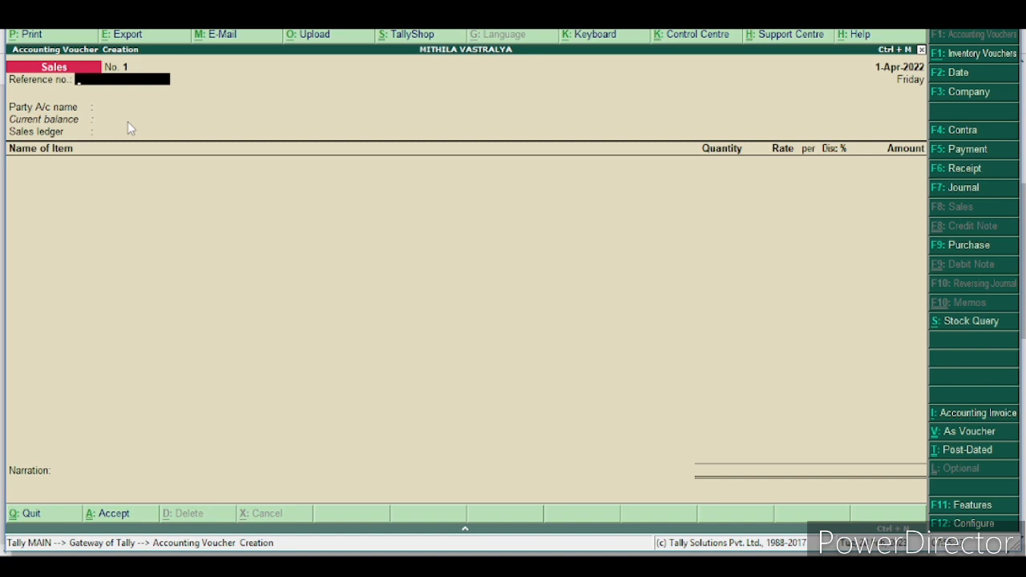
key(Return)
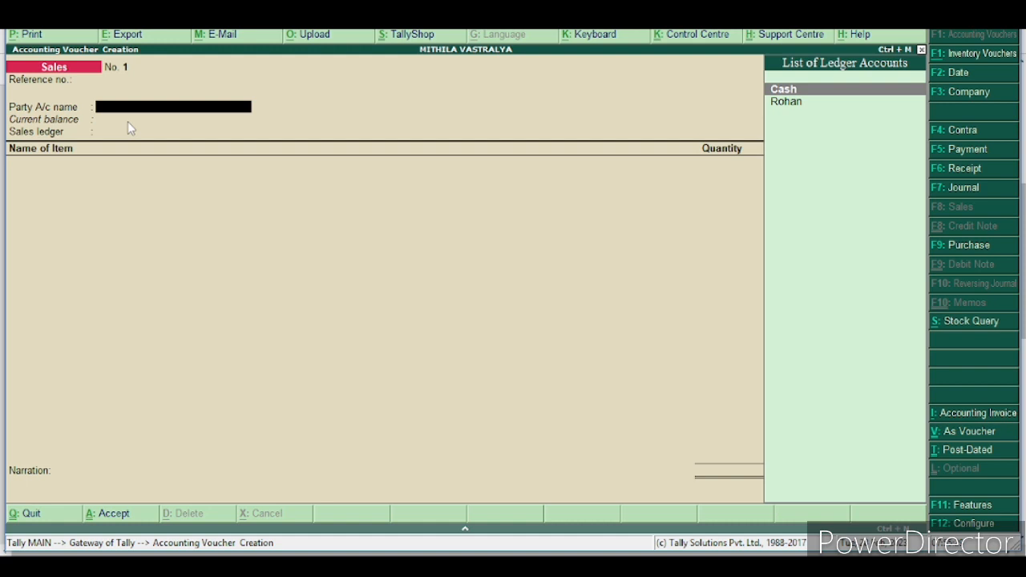
key(Return)
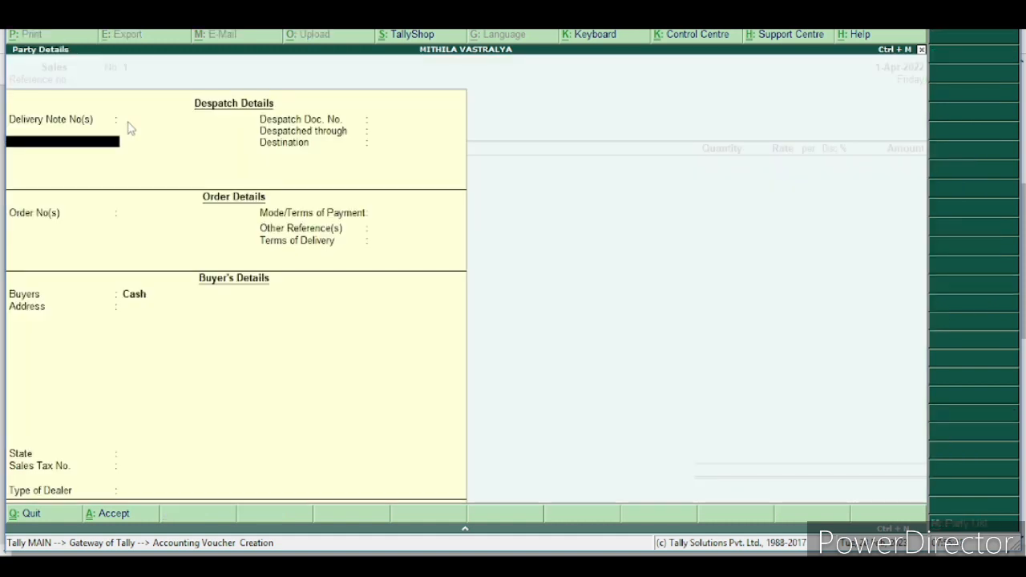
key(Return)
key(Return)
key(Return)
key(Return)
key(Return)
key(Return)
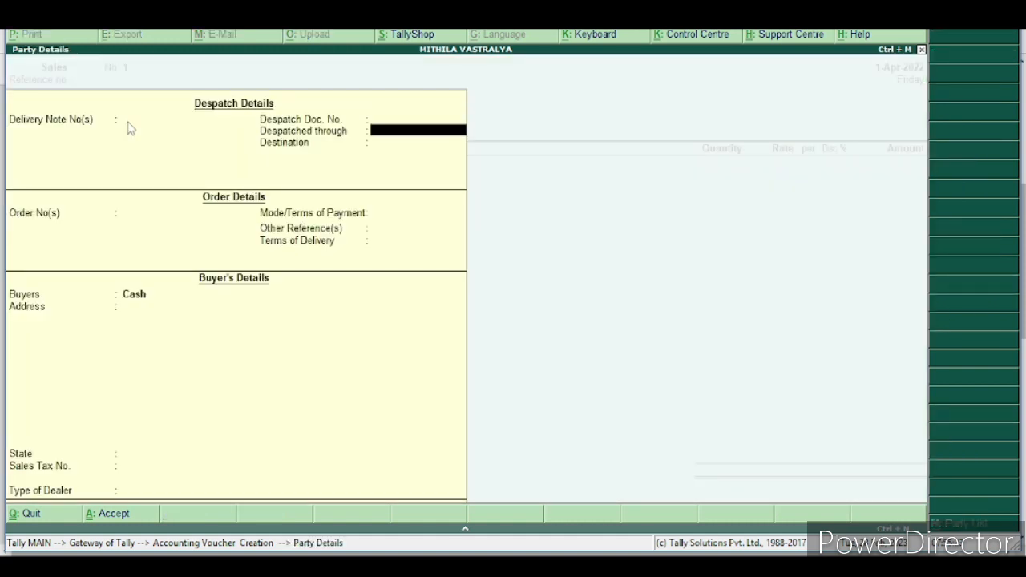
Enter the customer's name as the buyer, keep the state as Not Applicable, and leave the remaining party details blank
key(Return)
key(Return)
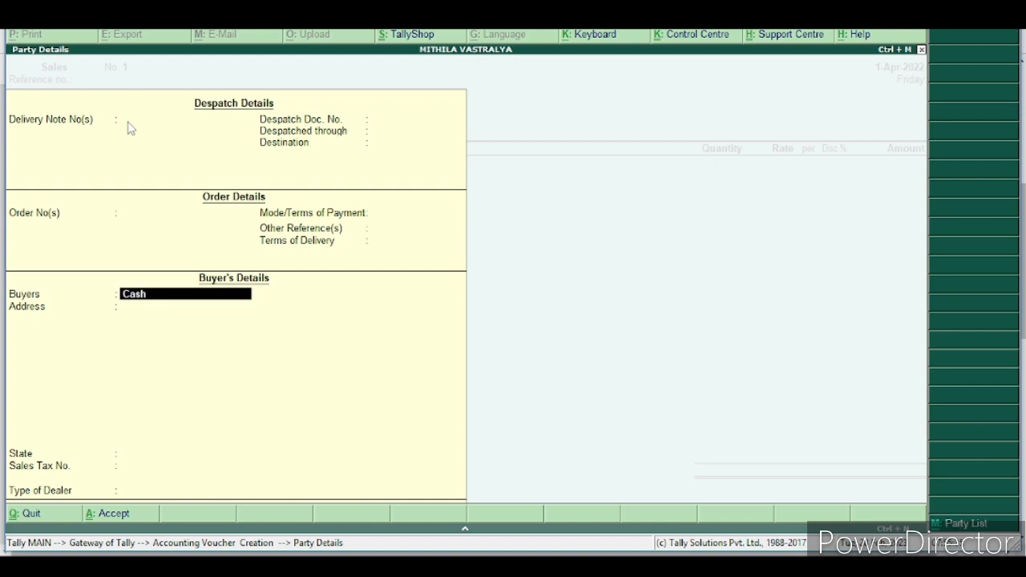
text(Sohan)
key(Return)
key(Return)
key(Return)
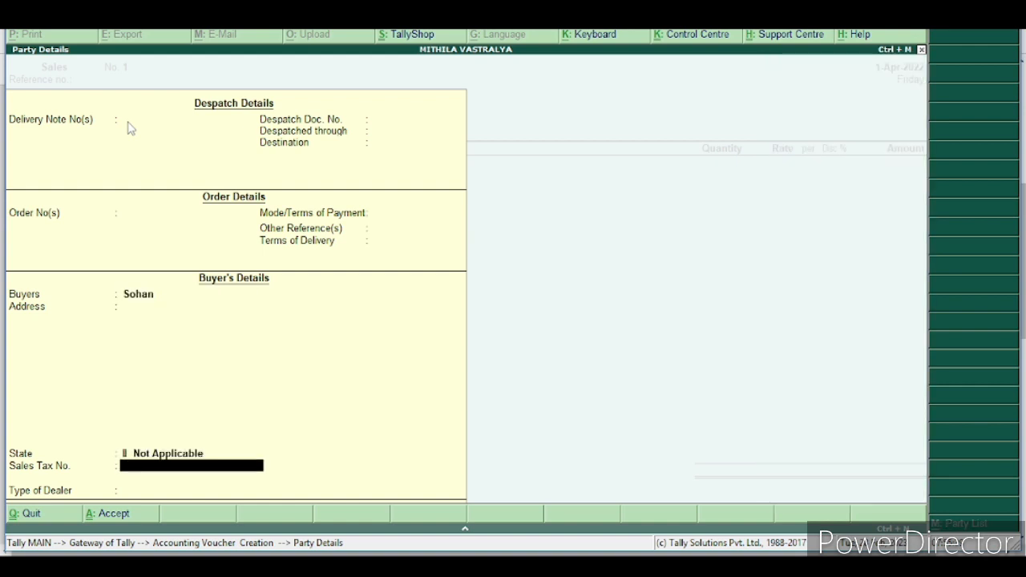
key(Return)
key(Return)
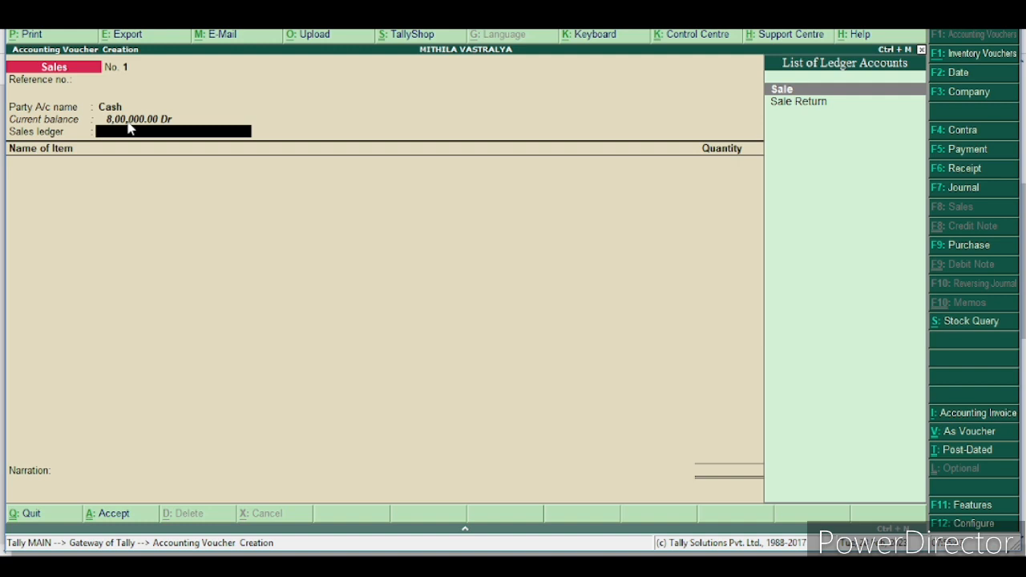
Choose Sale as the sales ledger and add Sparky 28" as the first item on the voucher
key(Return)
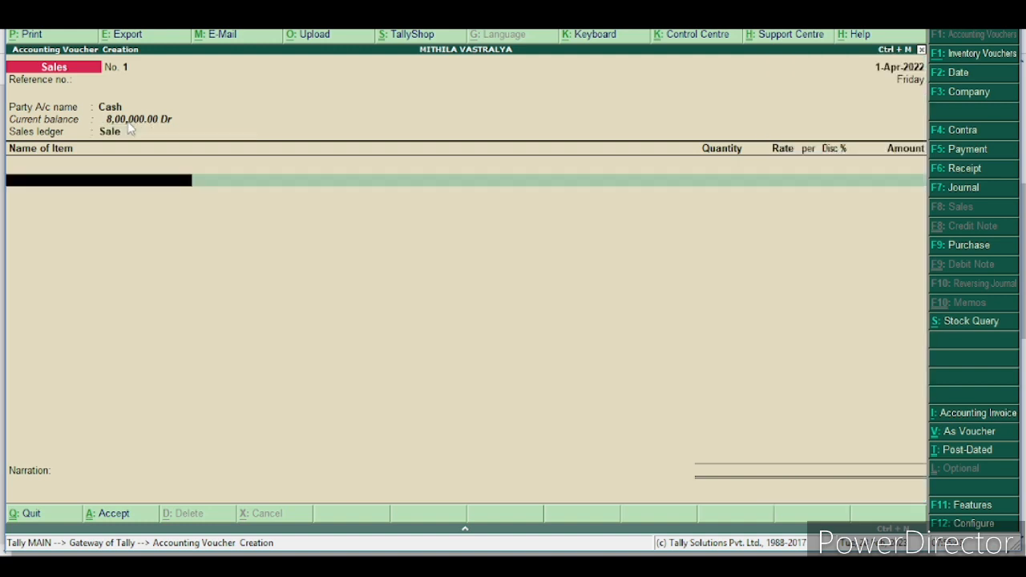
text(S)
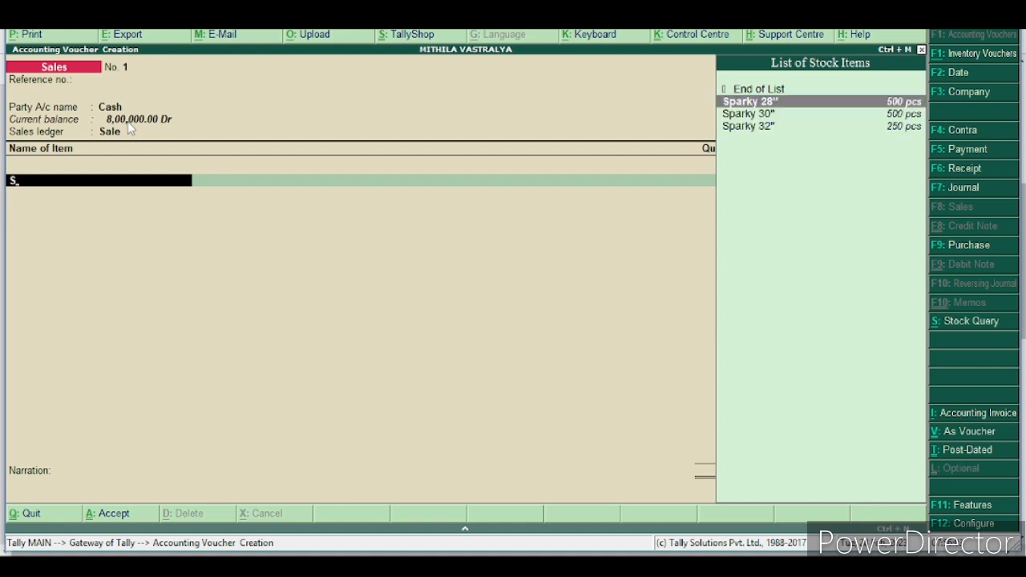
key(Return)
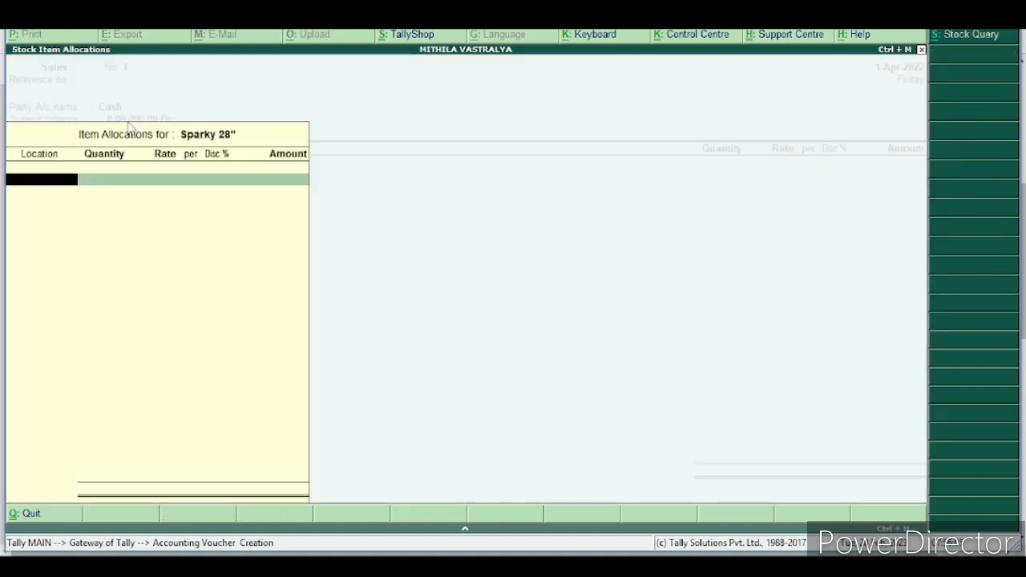
Check the sale terms in the QUESTIONS 3 PDF and allocate the Sparky 28" item from the Godawns location
key(alt+Tab)
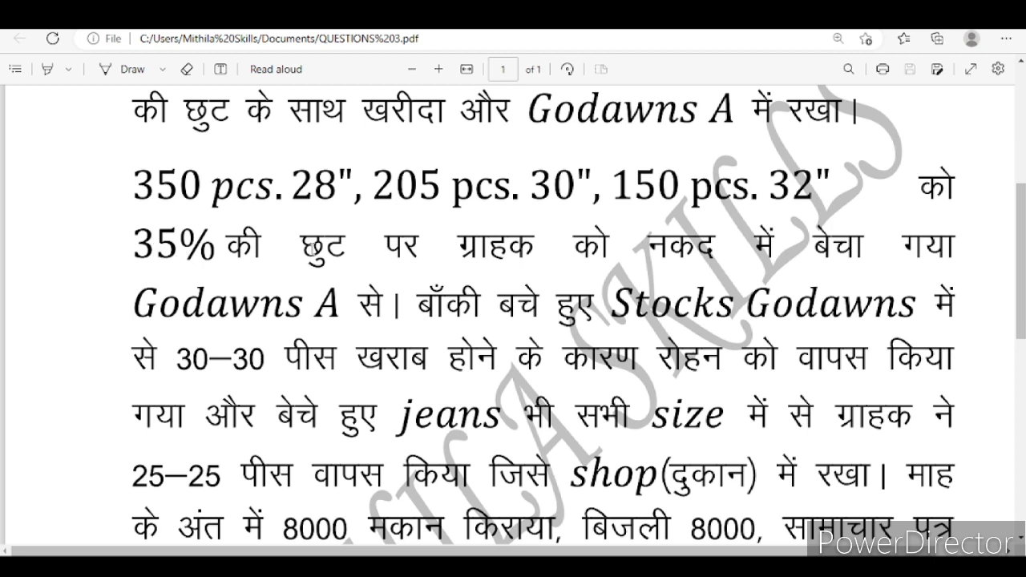
scroll(361, 255, up, 5)
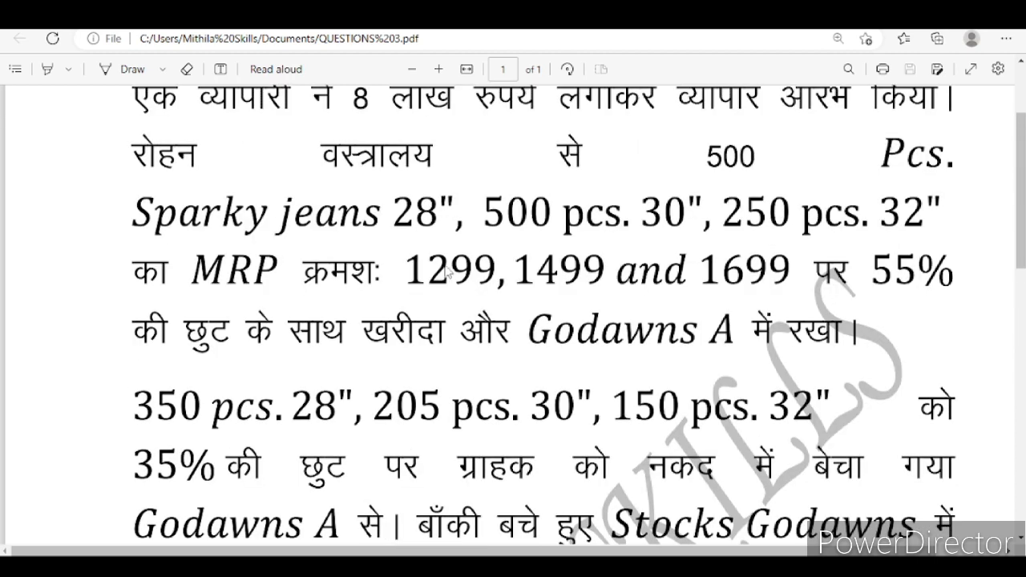
scroll(448, 273, down, 3)
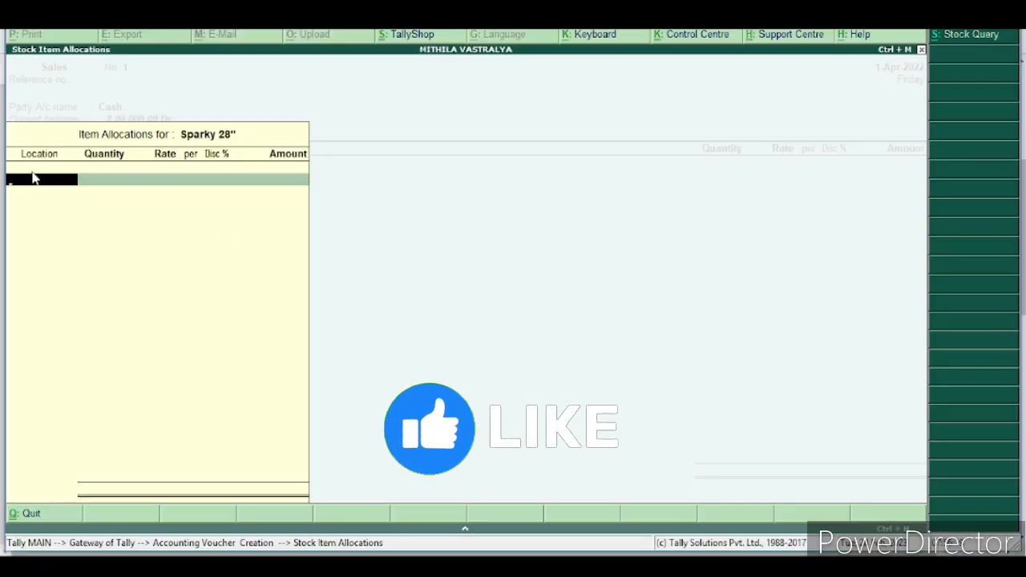
text(A)
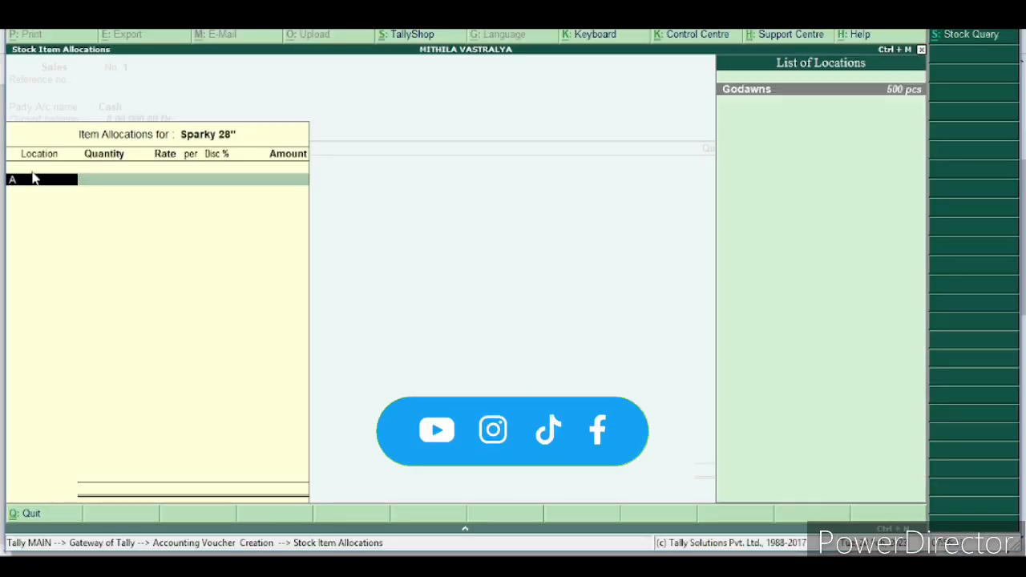
key(BackSpace)
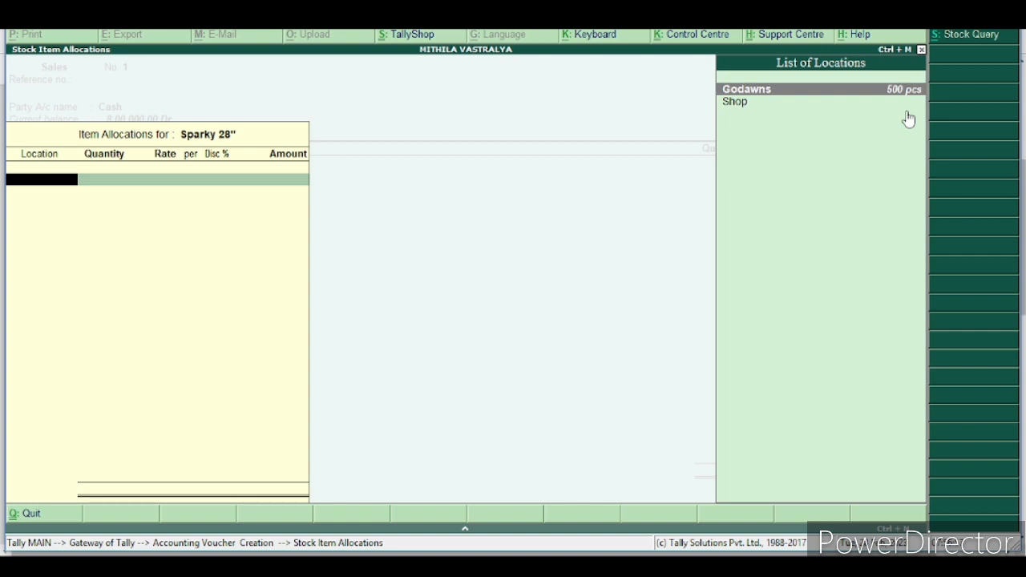
key(Return)
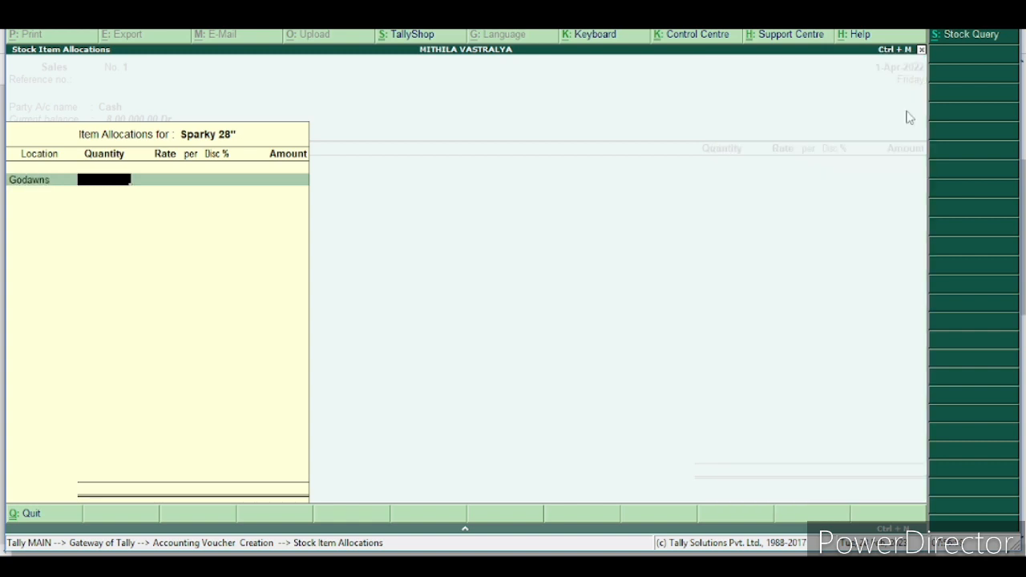
Set the Sparky 28" allocation to 350 pcs at a rate of 1299 with a 35% discount and accept it
click(471, 566)
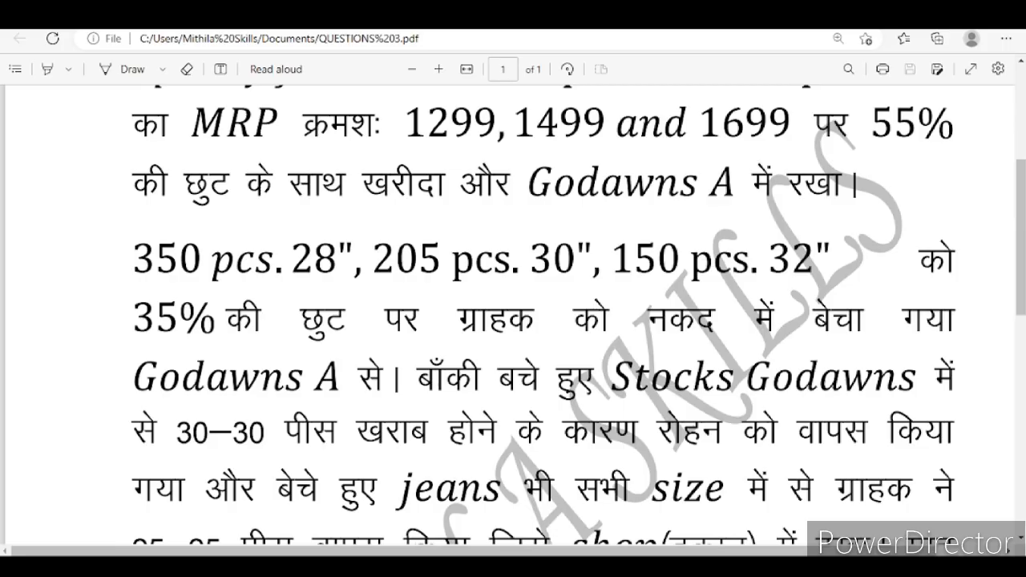
click(613, 566)
text(350)
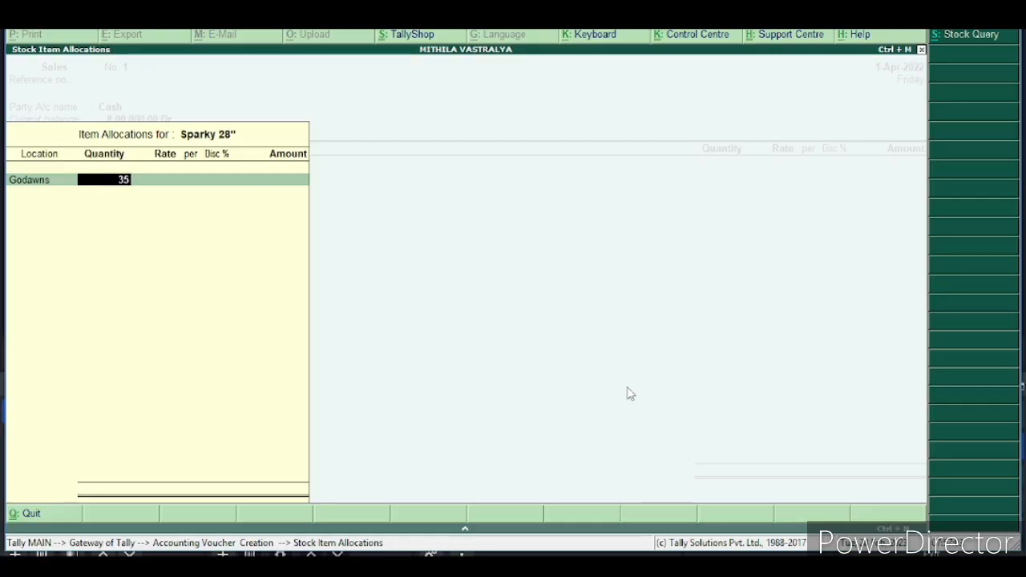
text(1299)
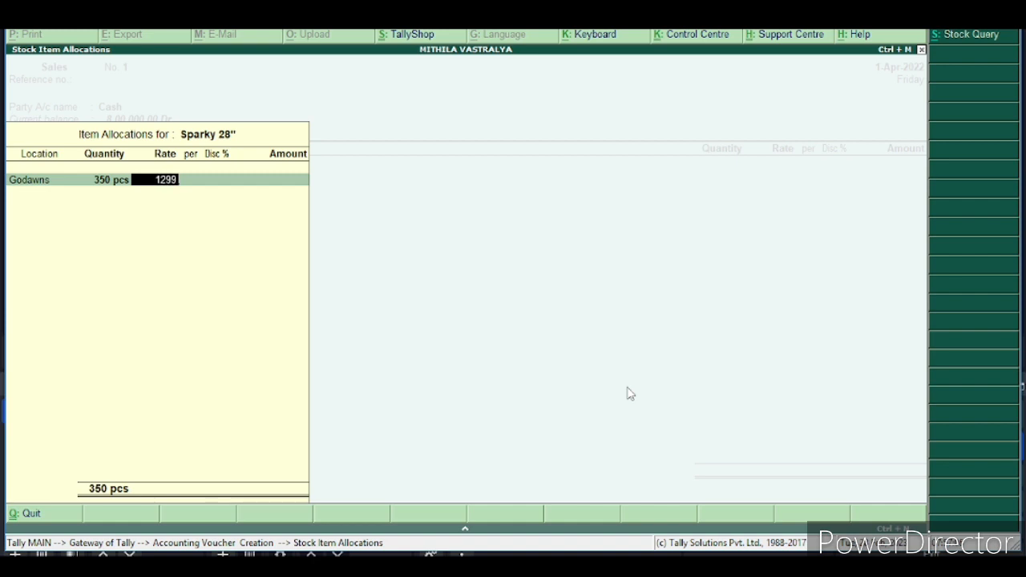
key(Return)
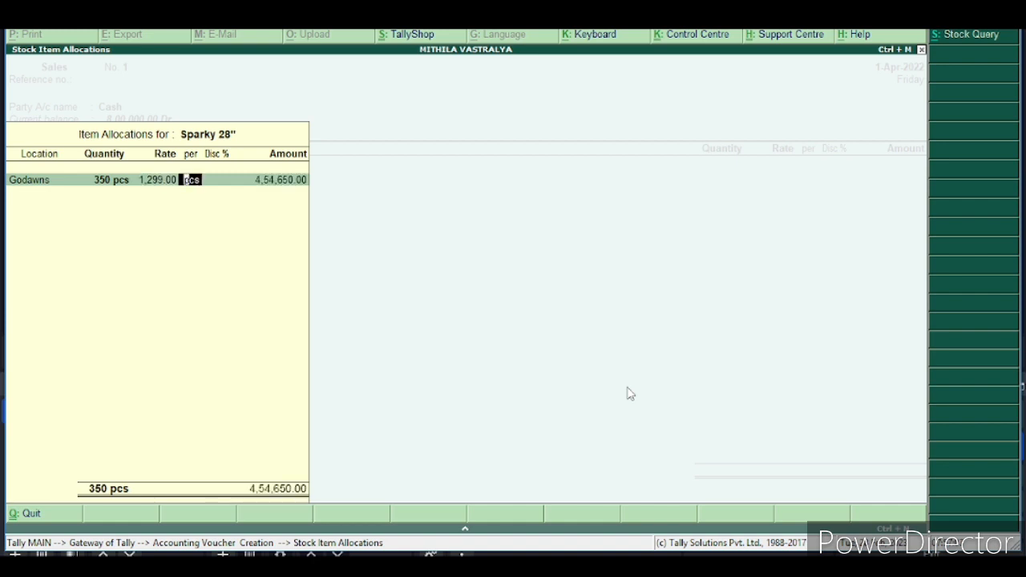
key(Return)
text(35)
key(Return)
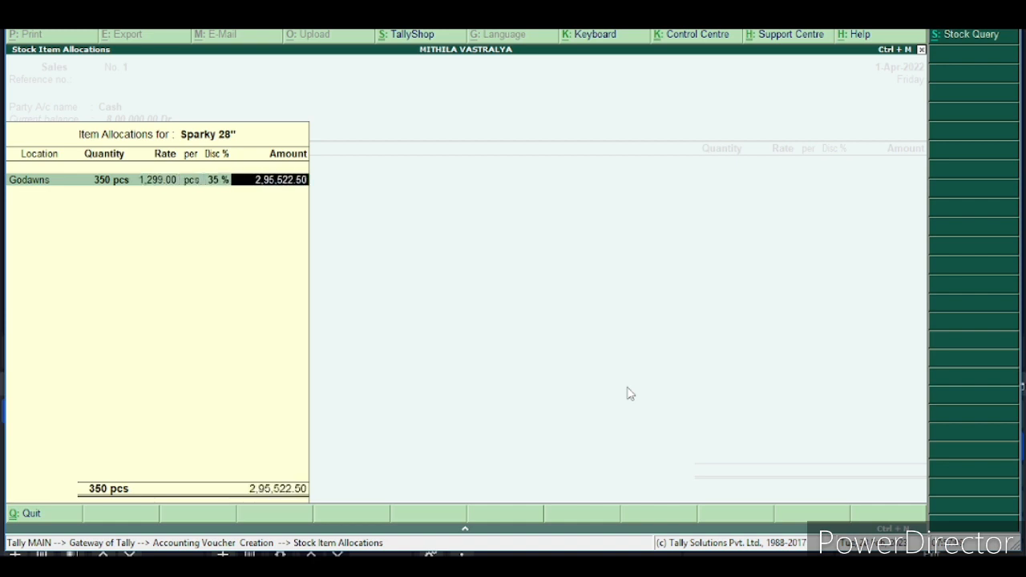
key(Return)
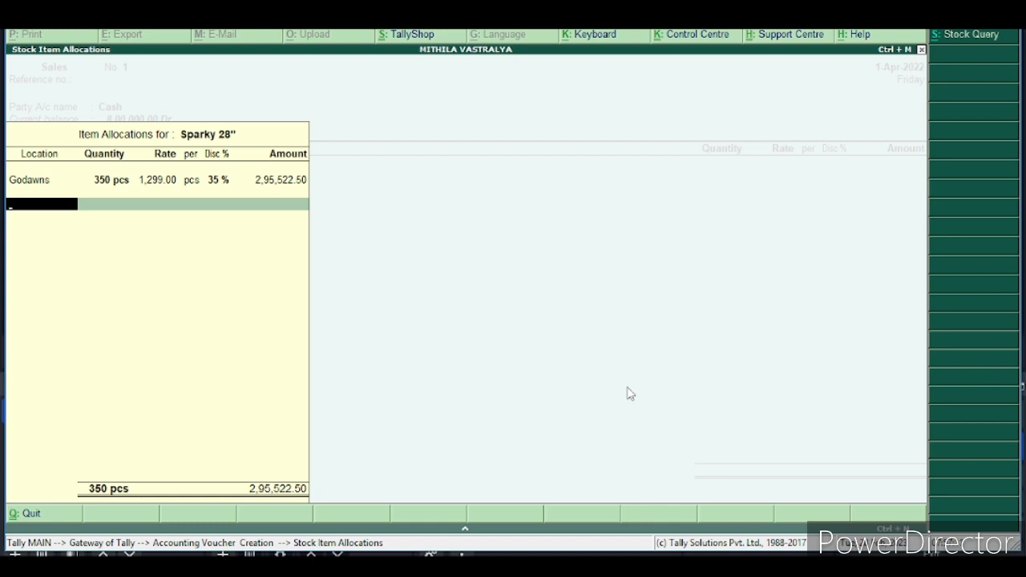
key(Return)
key(Return)
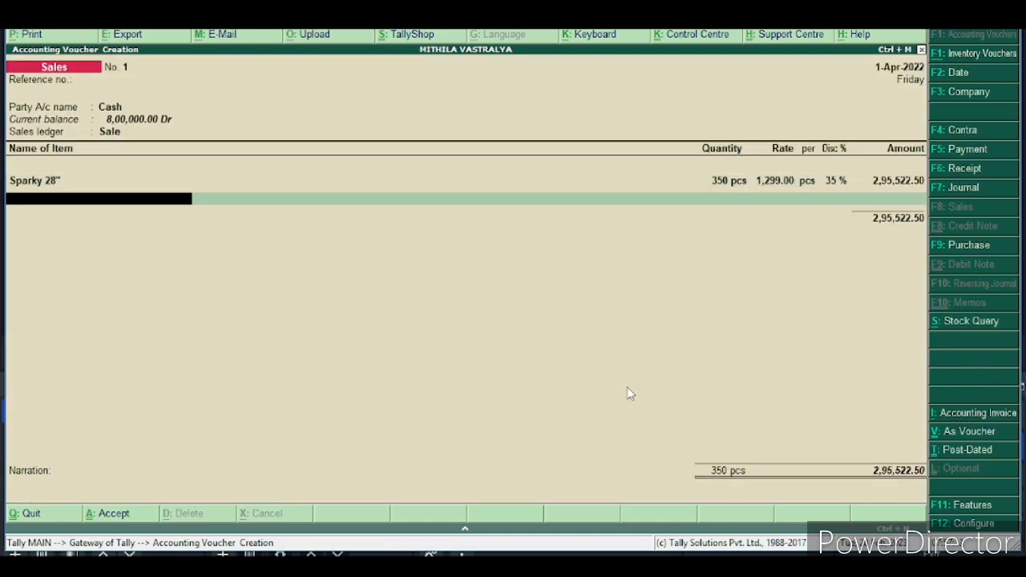
Add Sparky 30" as the second item and allocate it from the Godawns location
text(S)
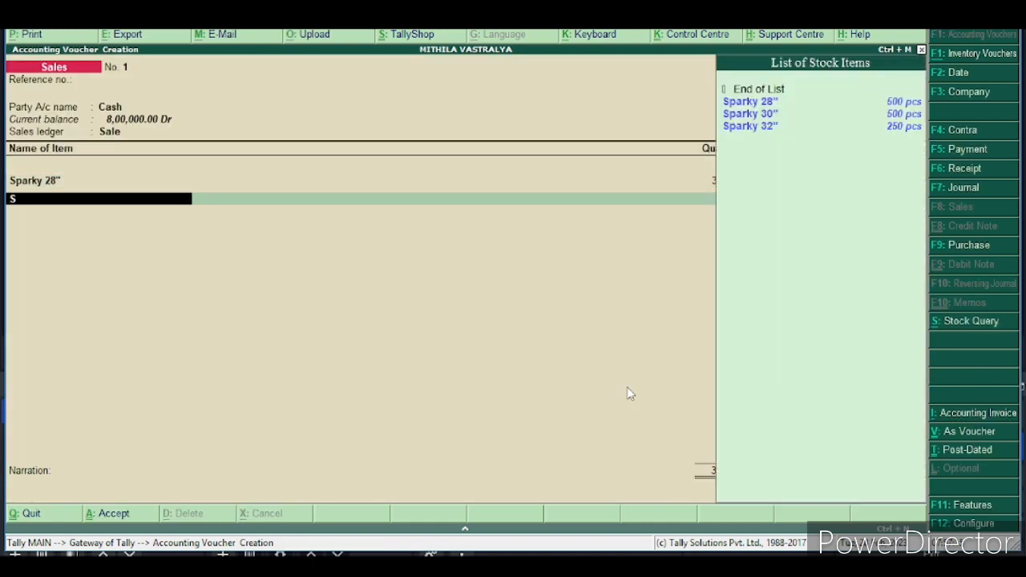
key(Down)
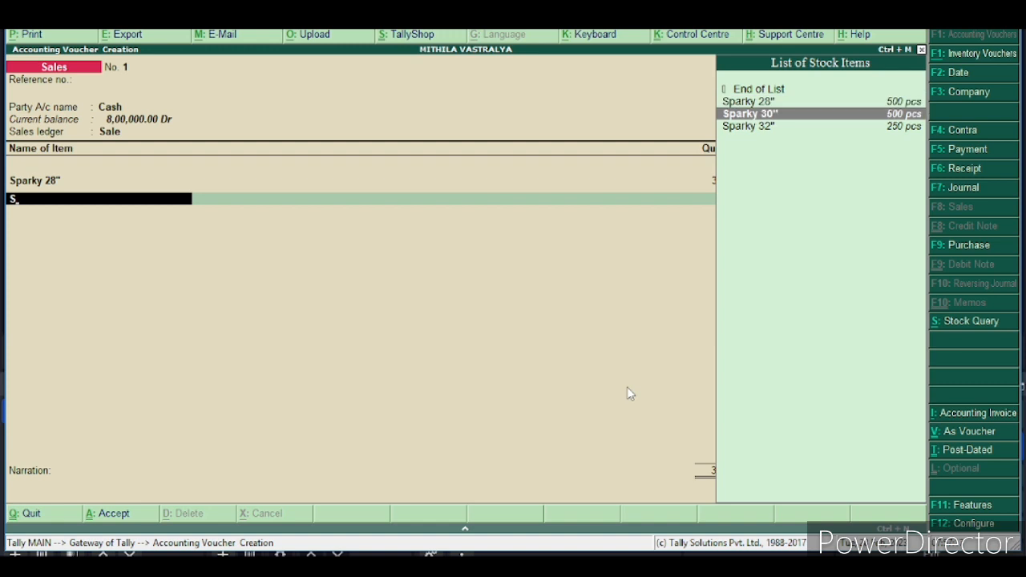
click(627, 389)
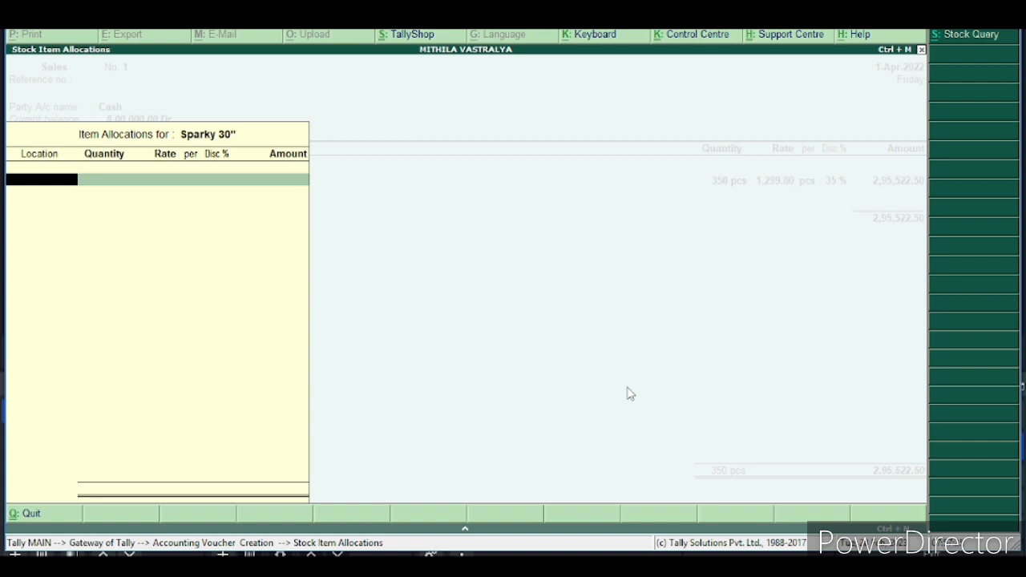
key(Return)
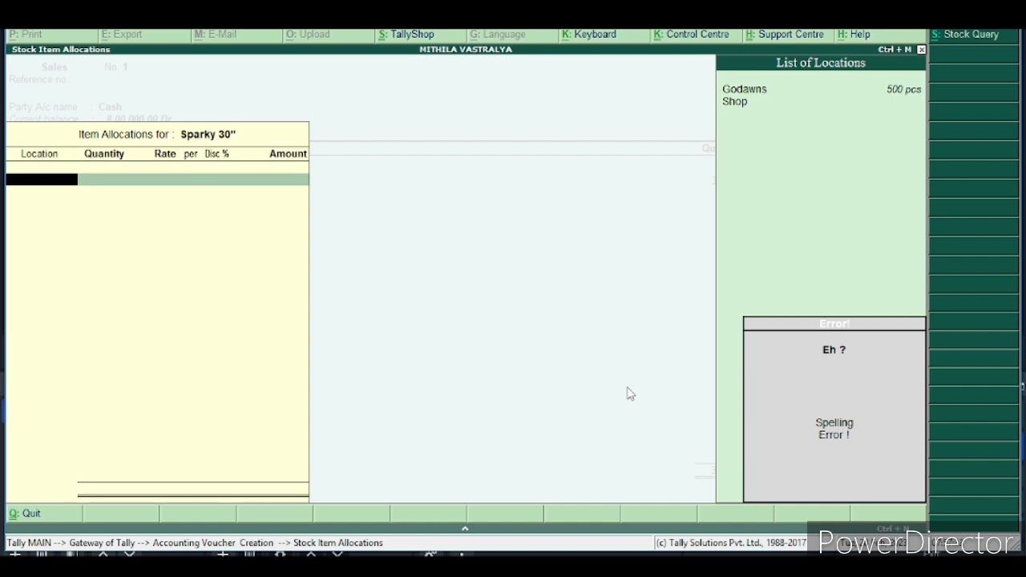
key(Escape)
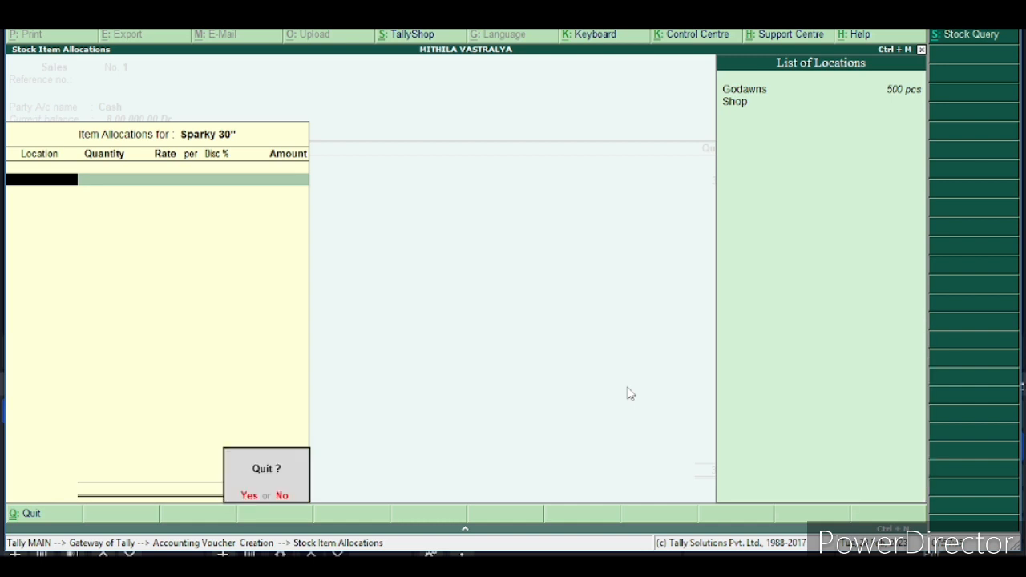
key(n)
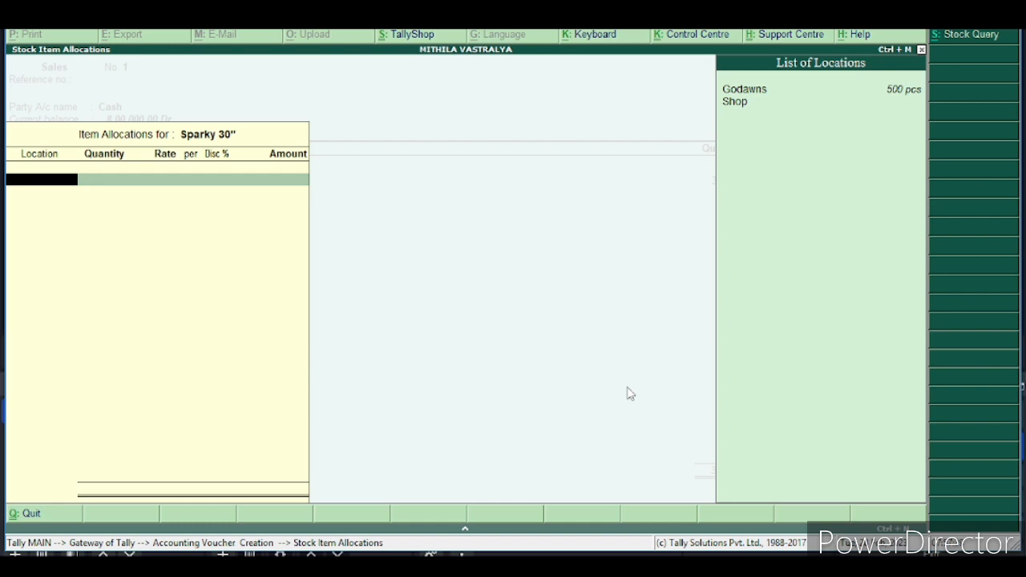
key(Down)
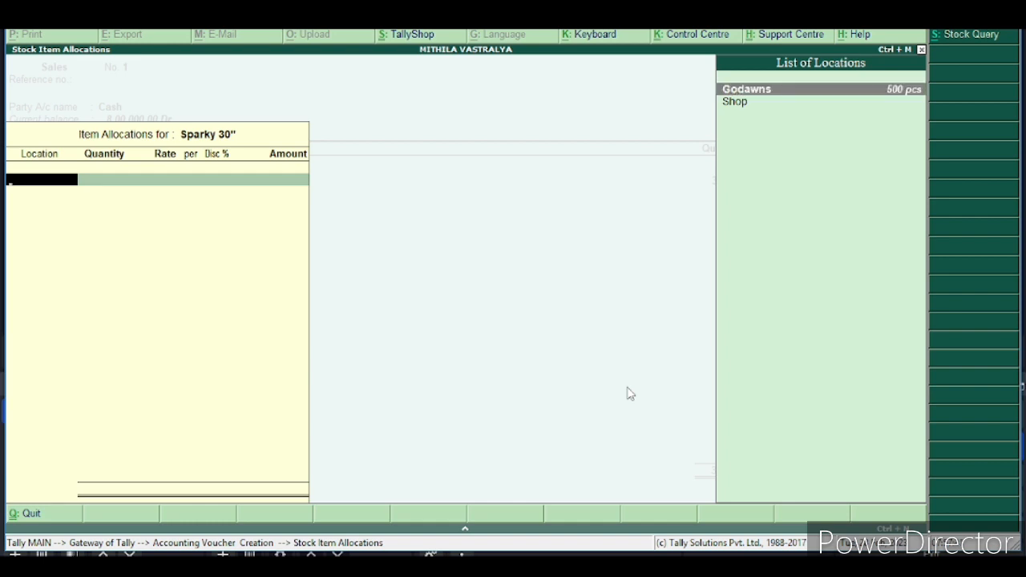
key(Return)
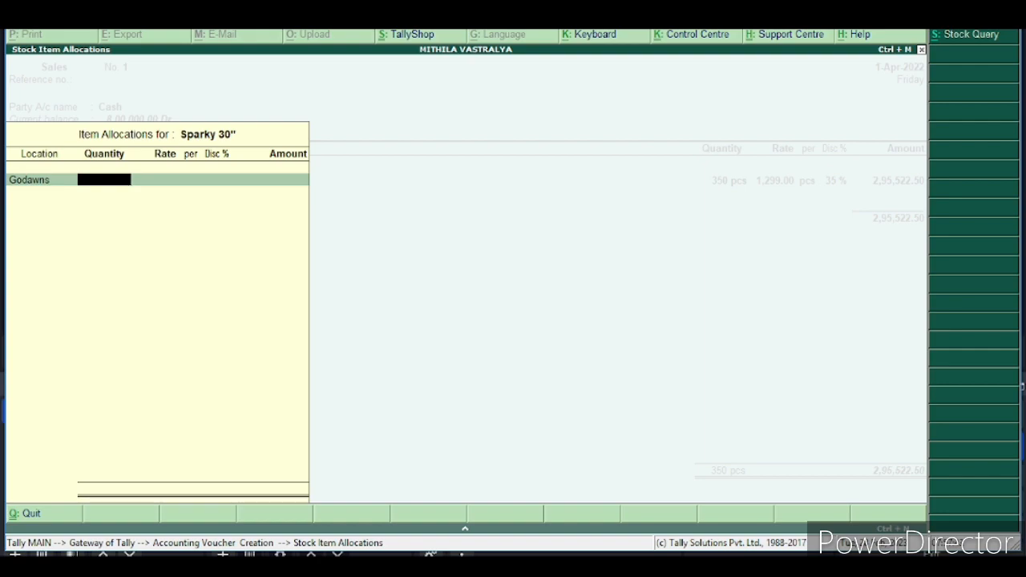
Set the Sparky 30" allocation to 205 pcs at a rate of 1499 with a 35% discount and accept it
key(alt+Tab)
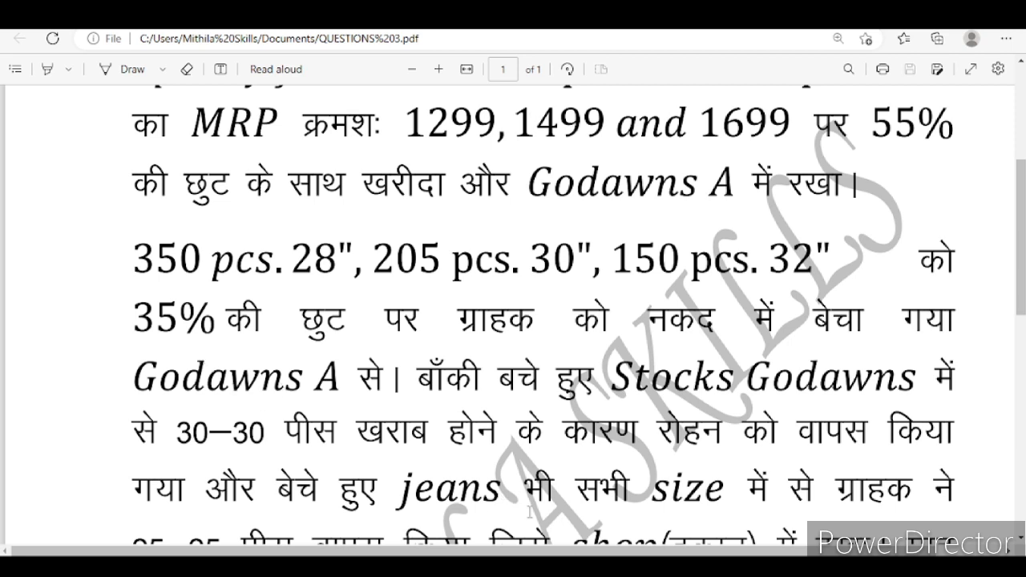
key(alt+Tab)
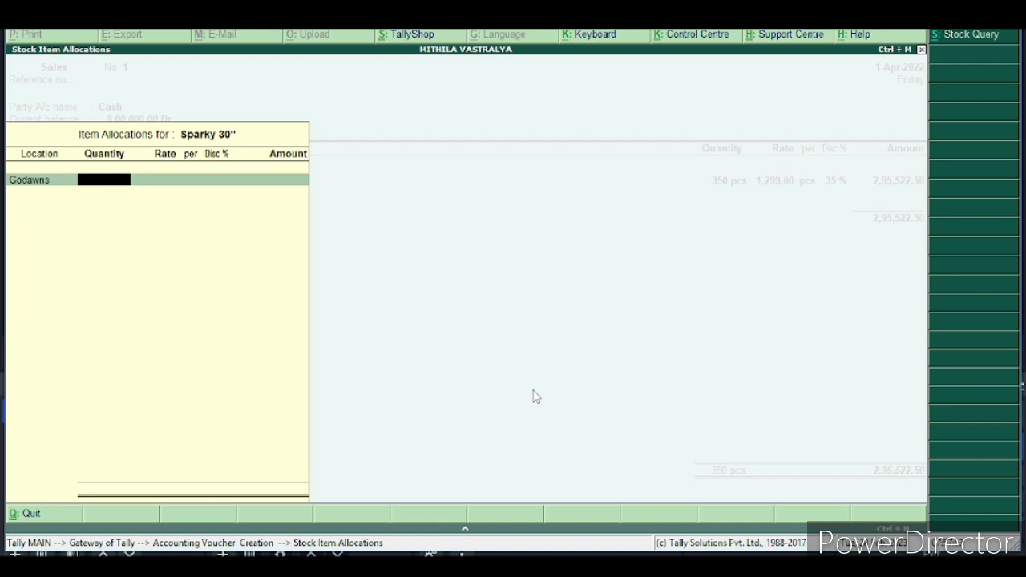
text(205)
key(Return)
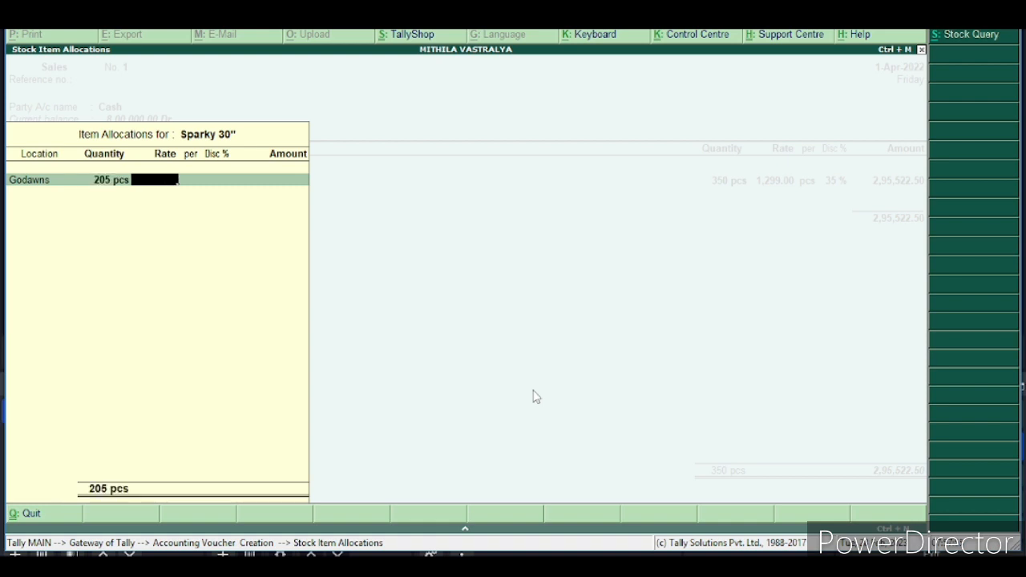
text(1499)
key(Return)
key(Return)
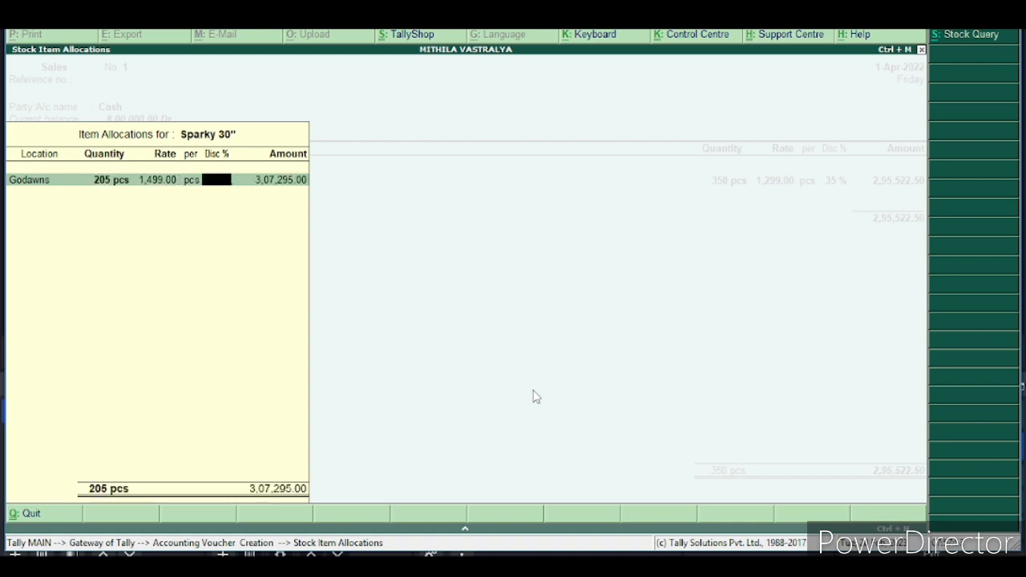
text(35)
key(Return)
key(Return)
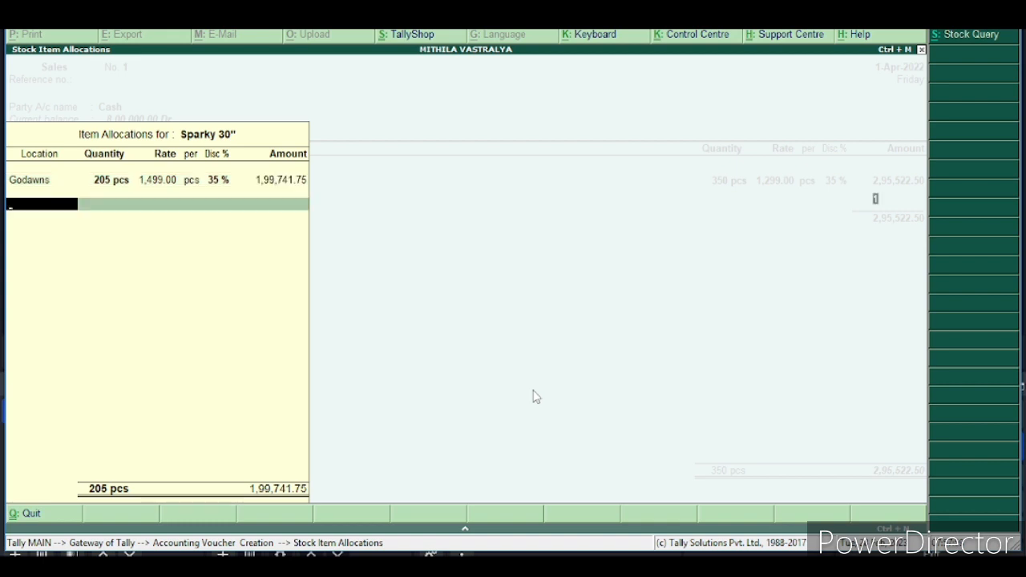
key(Return)
key(Return)
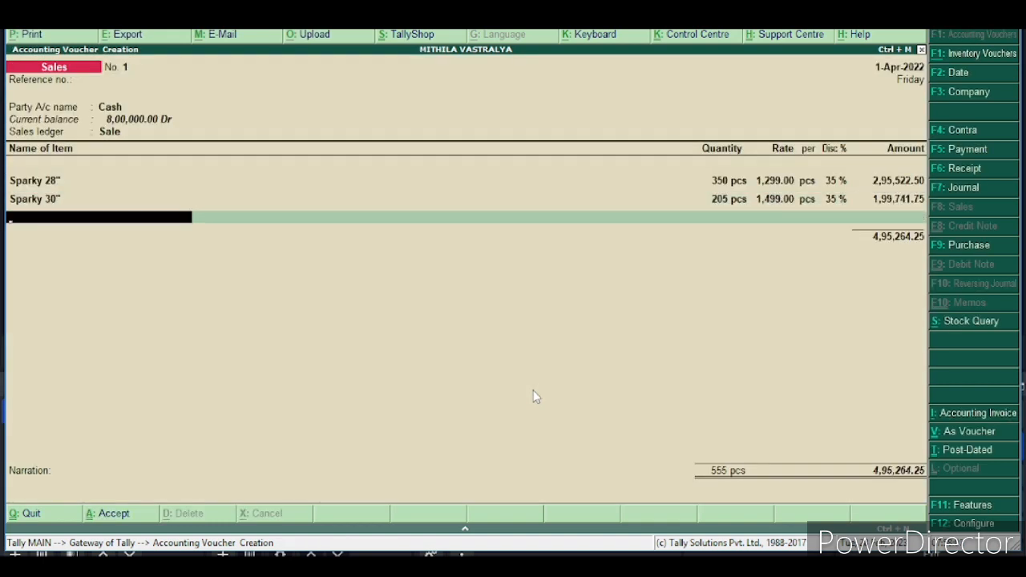
Add Sparky 32" as the third item of the sales voucher and allocate it from the Godawns location
text(S)
key(Down)
key(Down)
key(Down)
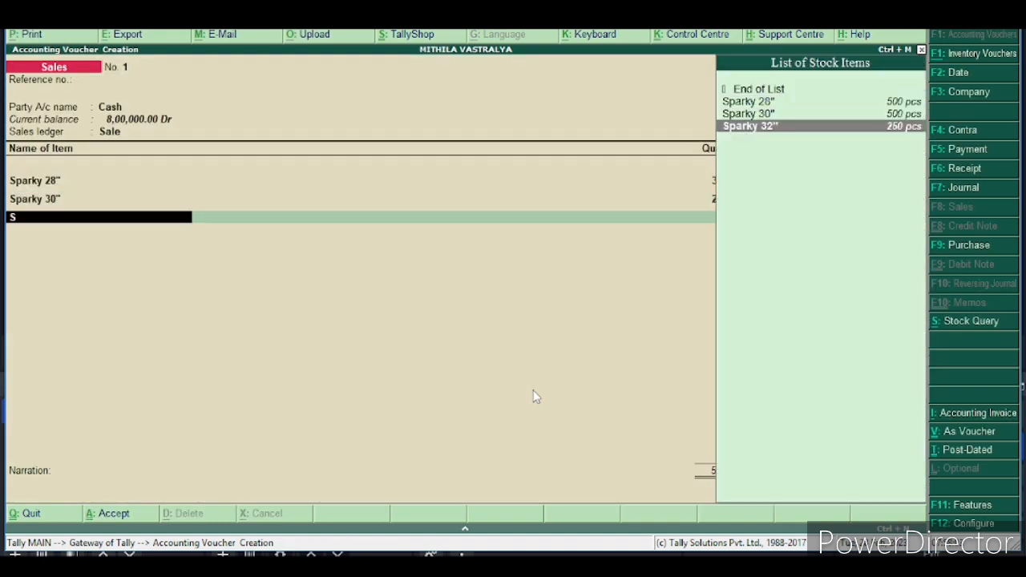
key(Return)
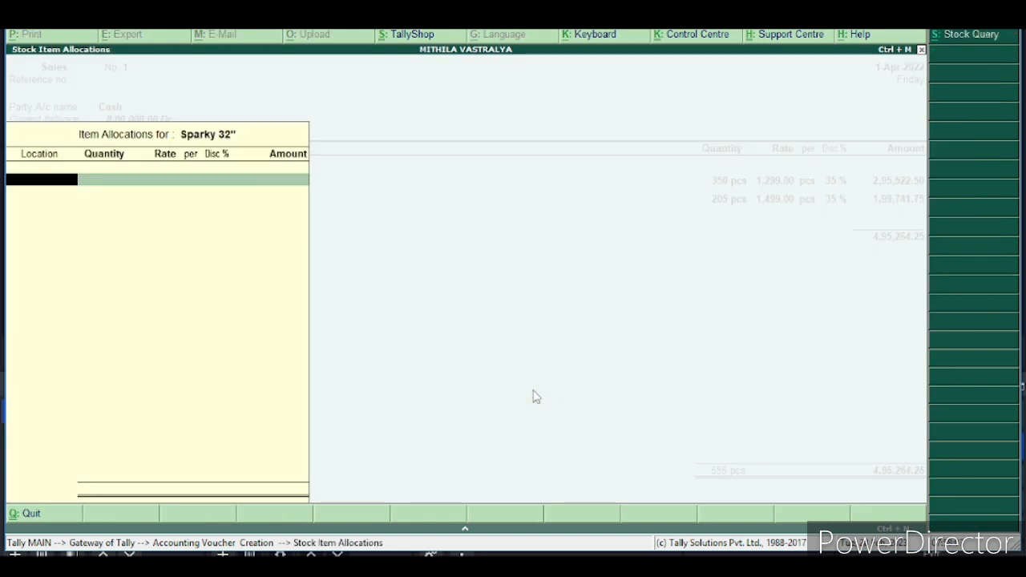
key(Return)
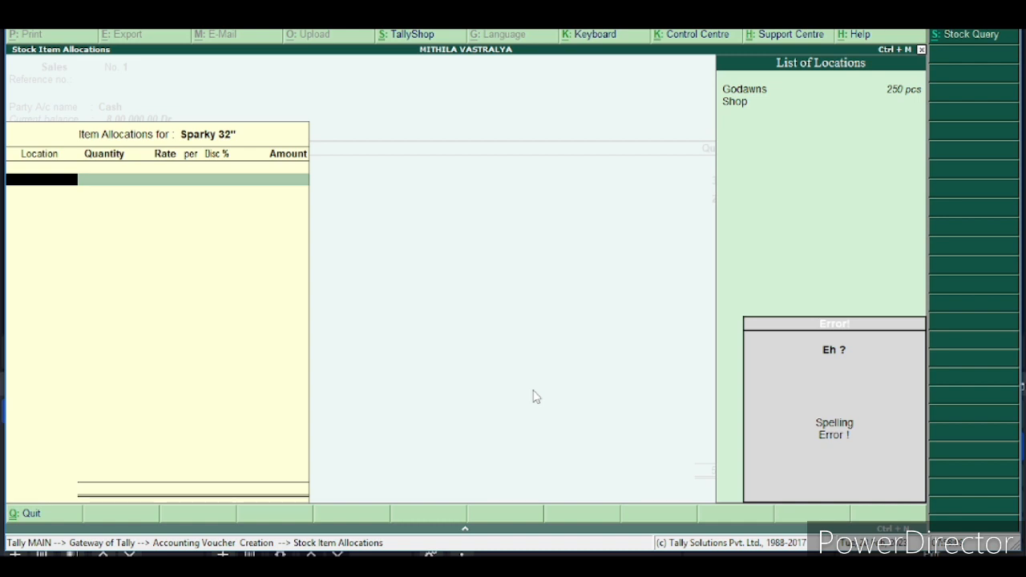
key(Down)
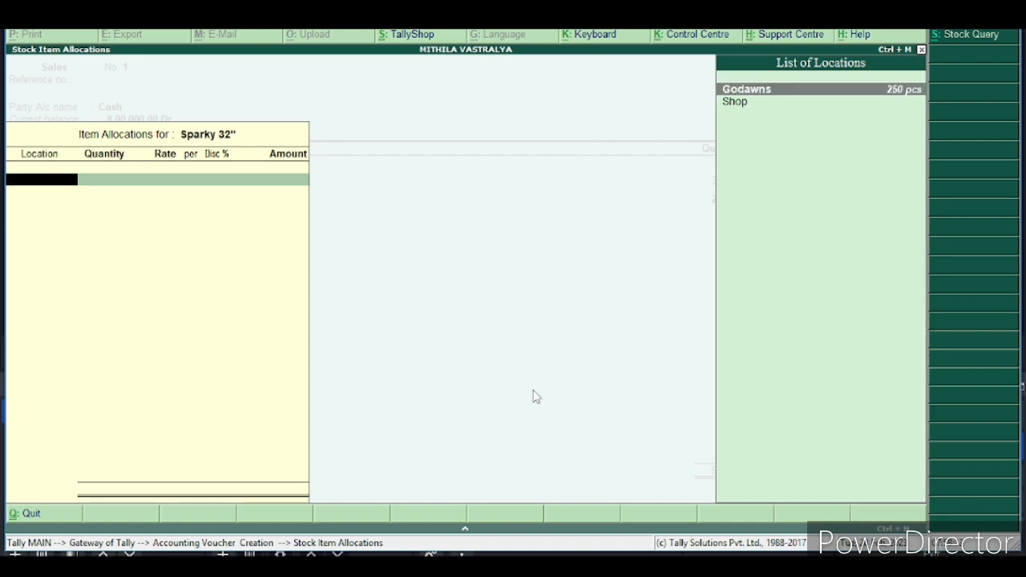
key(Return)
Set the Sparky 32" allocation to 150 pcs at a rate of 1699 with a 35% discount and save the sales voucher
text(150)
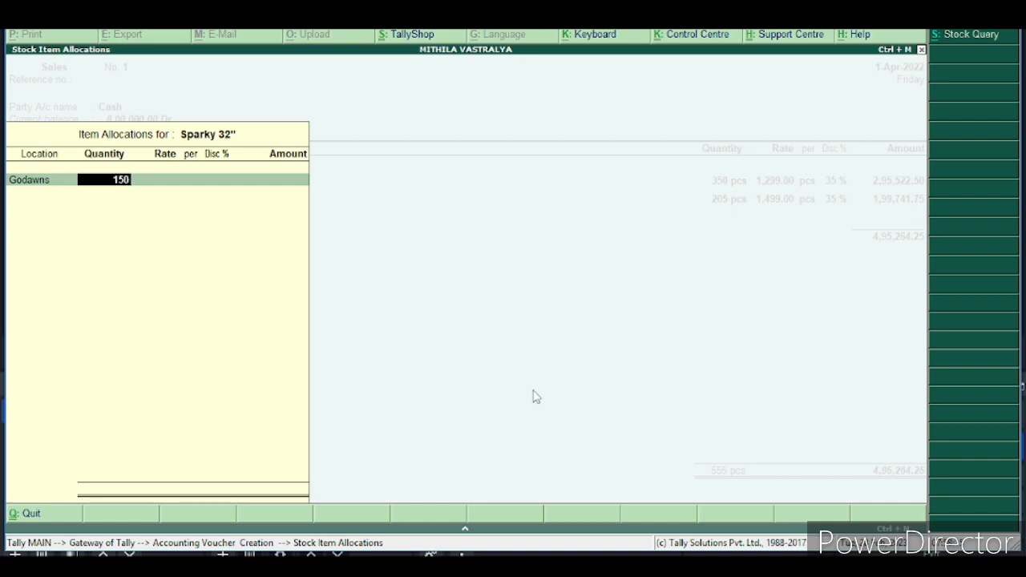
key(Return)
text(1699)
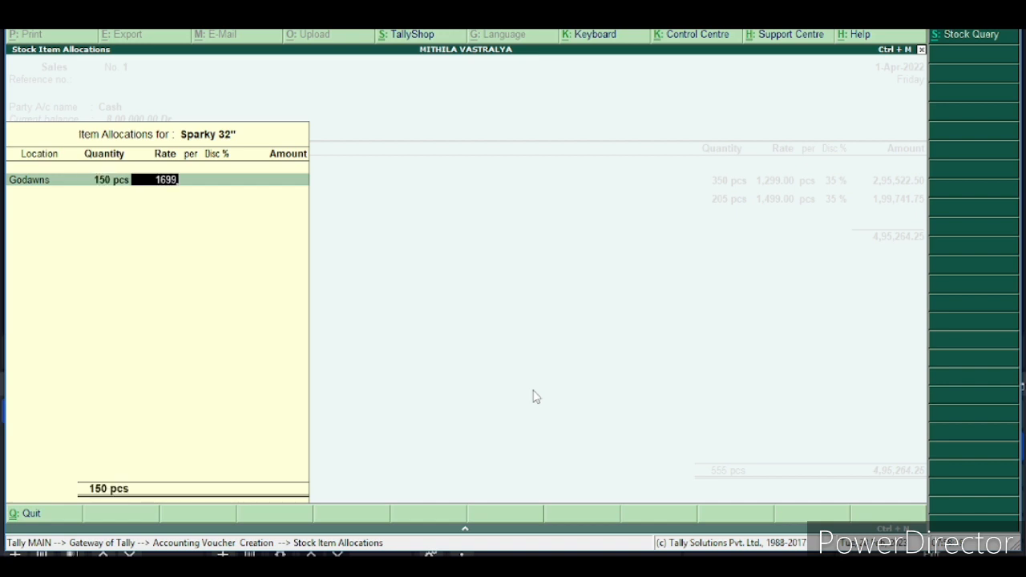
key(Return)
key(Return)
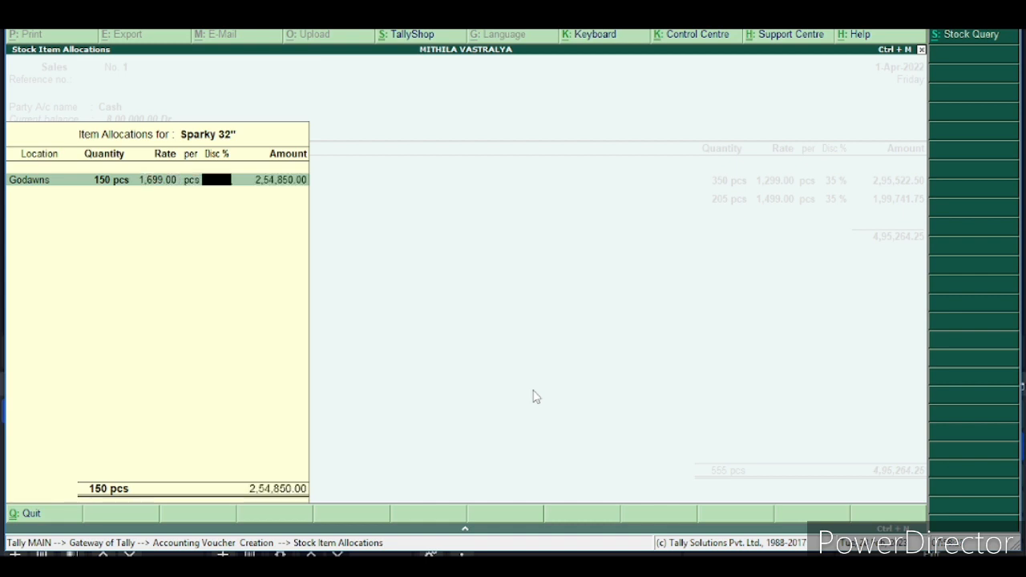
text(35)
key(Return)
key(Return)
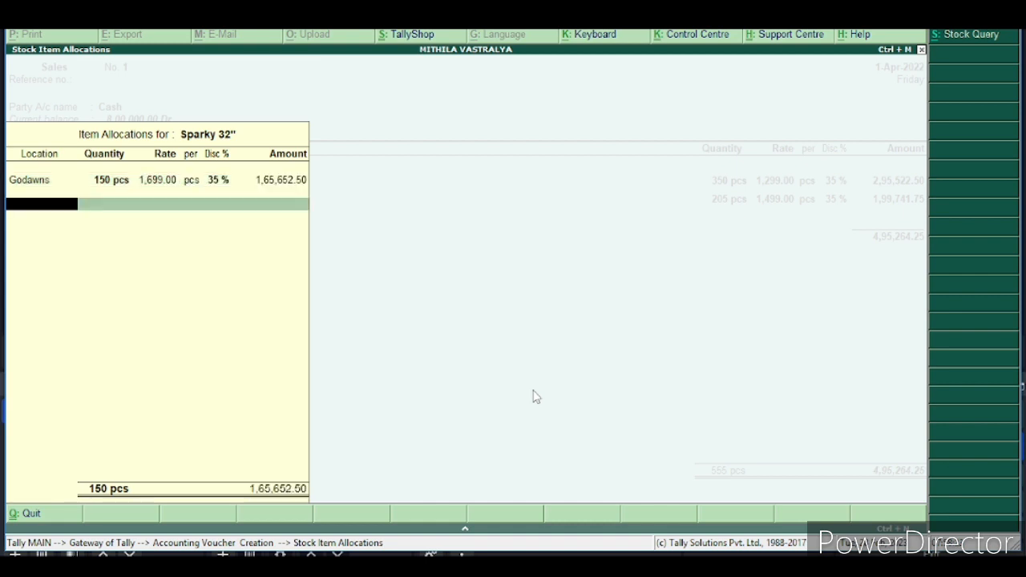
key(Return)
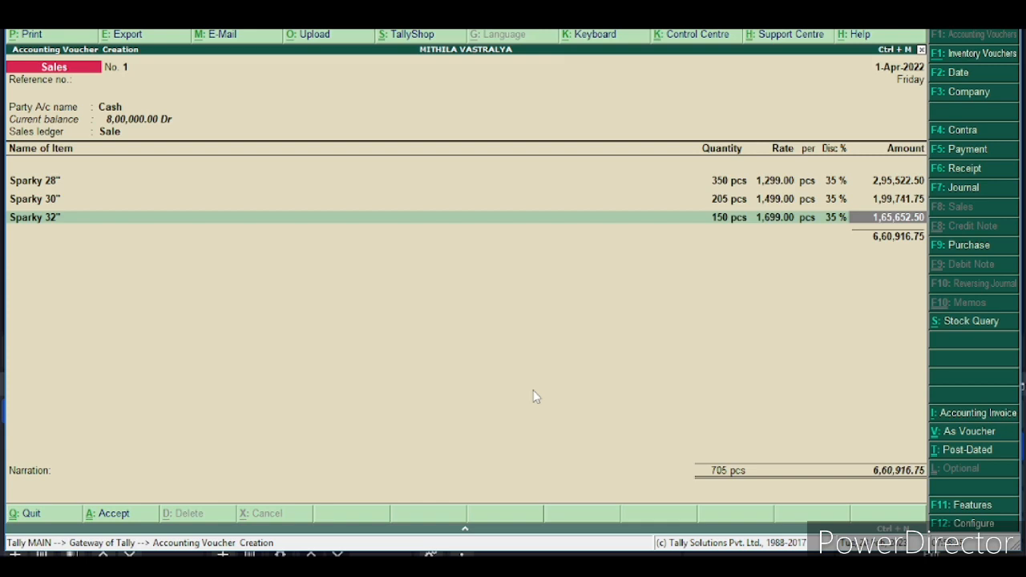
key(ctrl+a)
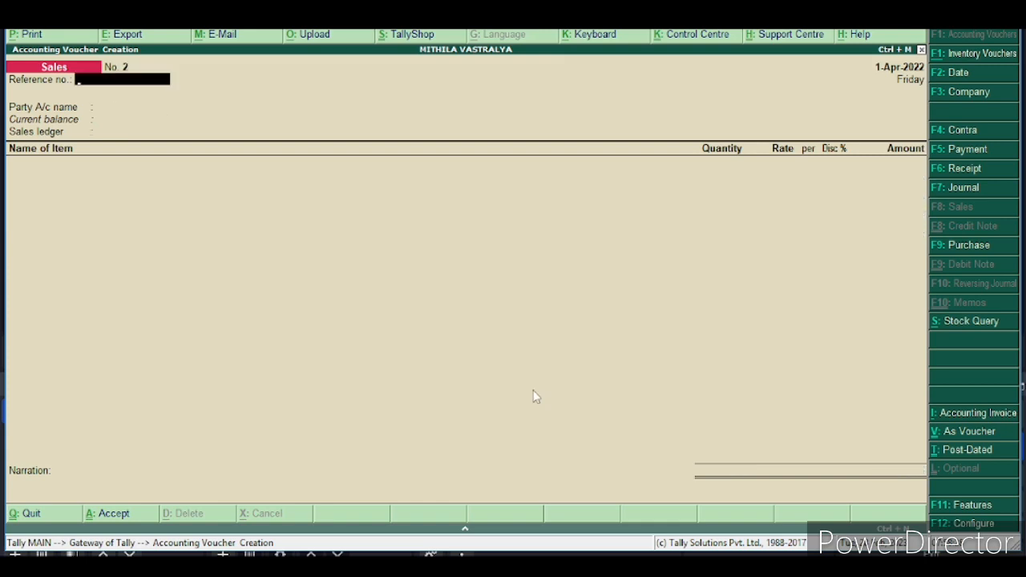
Leave voucher entry and open the Stock Summary report for MITHILA VASTRALYA
key(Escape)
key(Escape)
key(Escape)
key(Escape)
key(Escape)
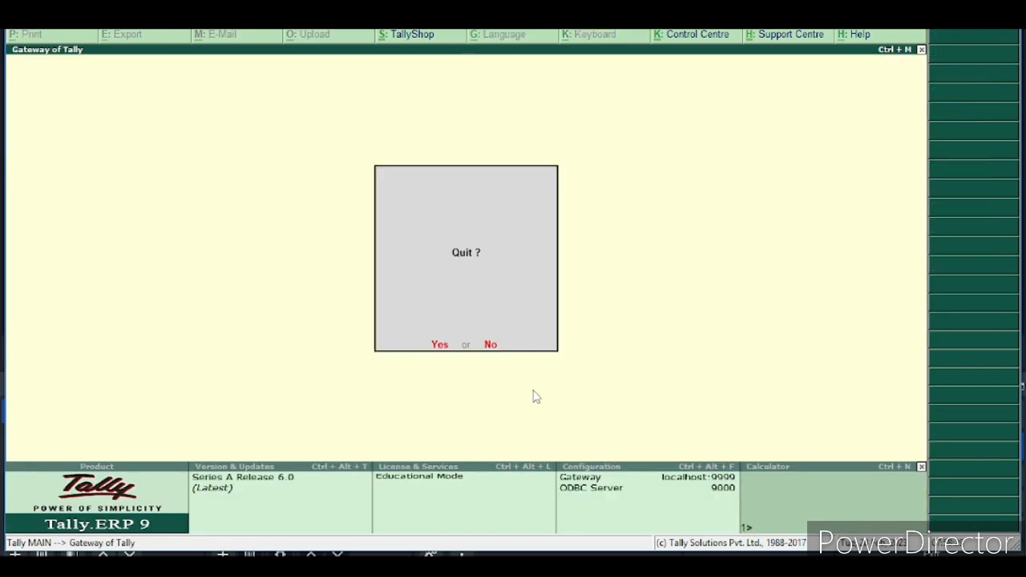
key(Escape)
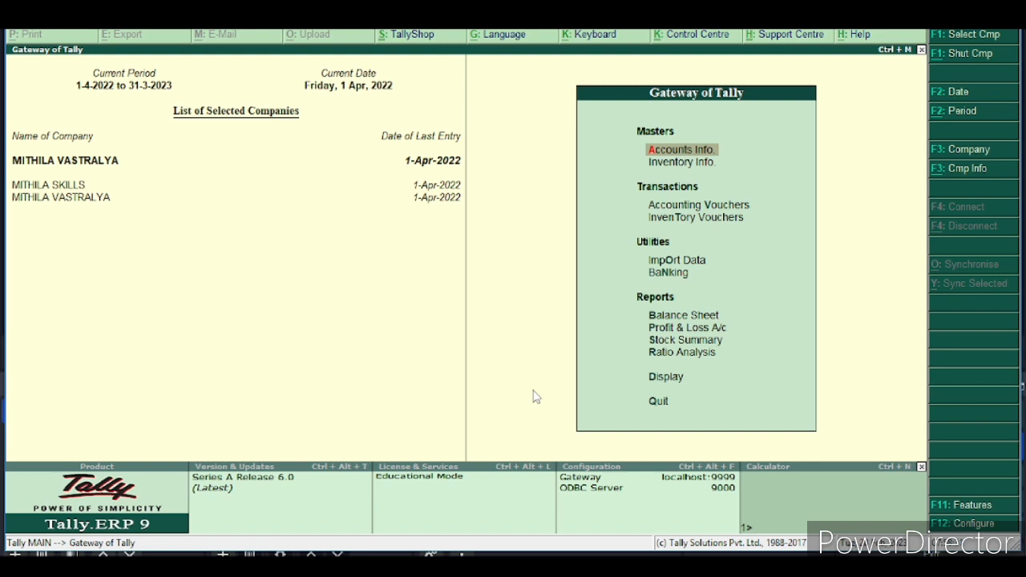
key(Down)
key(Down)
key(Down)
key(Down)
key(Down)
key(Down)
key(Down)
key(Down)
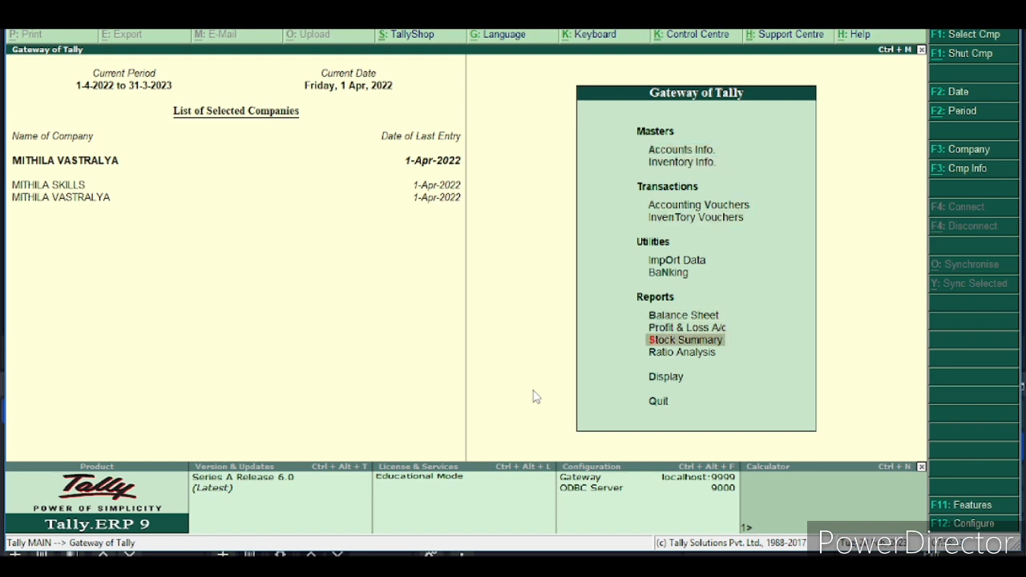
key(Return)
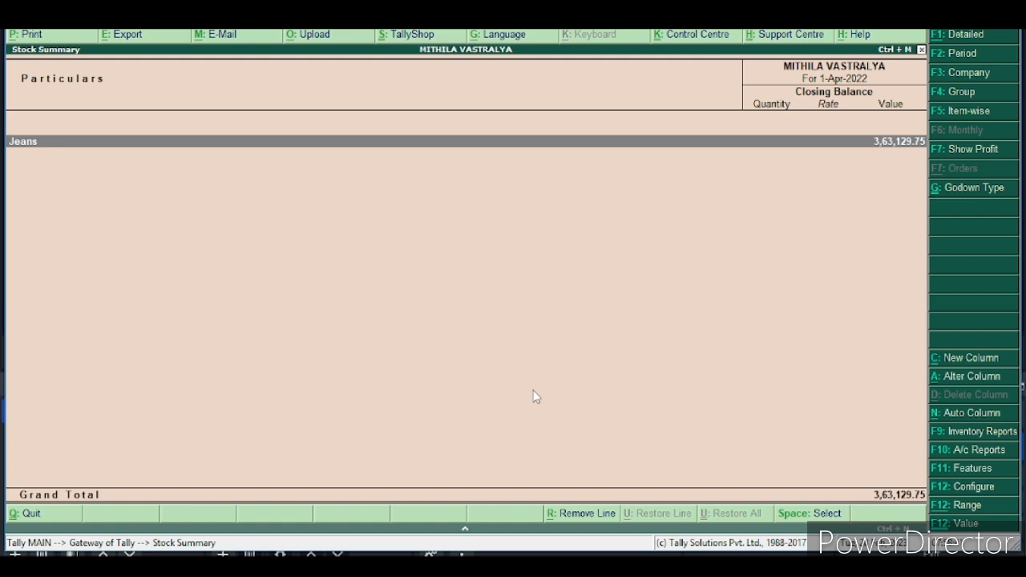
Examine the closing quantity, rate and value of each Sparky size in the Jeans group, then close the report
key(Return)
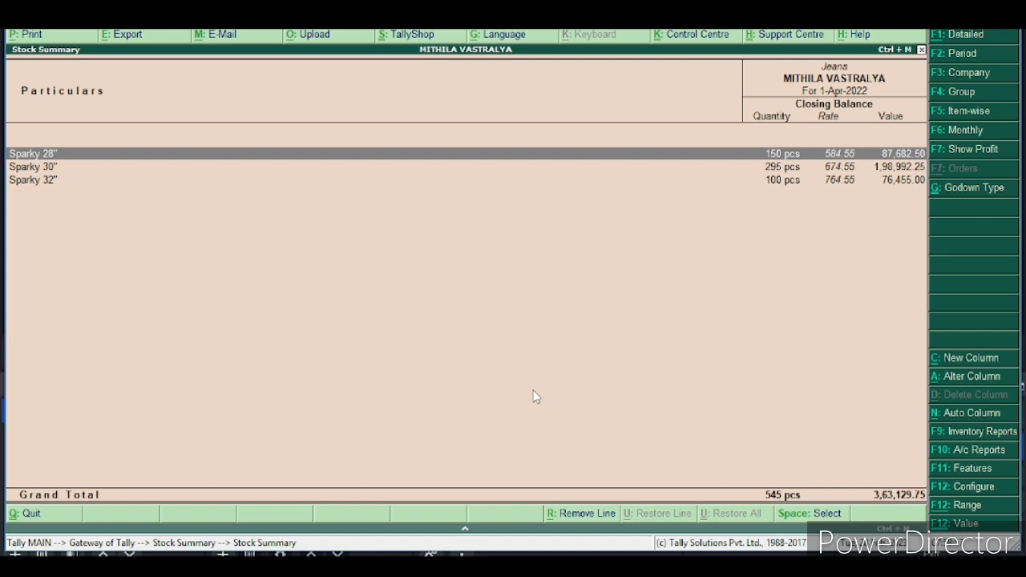
click(852, 168)
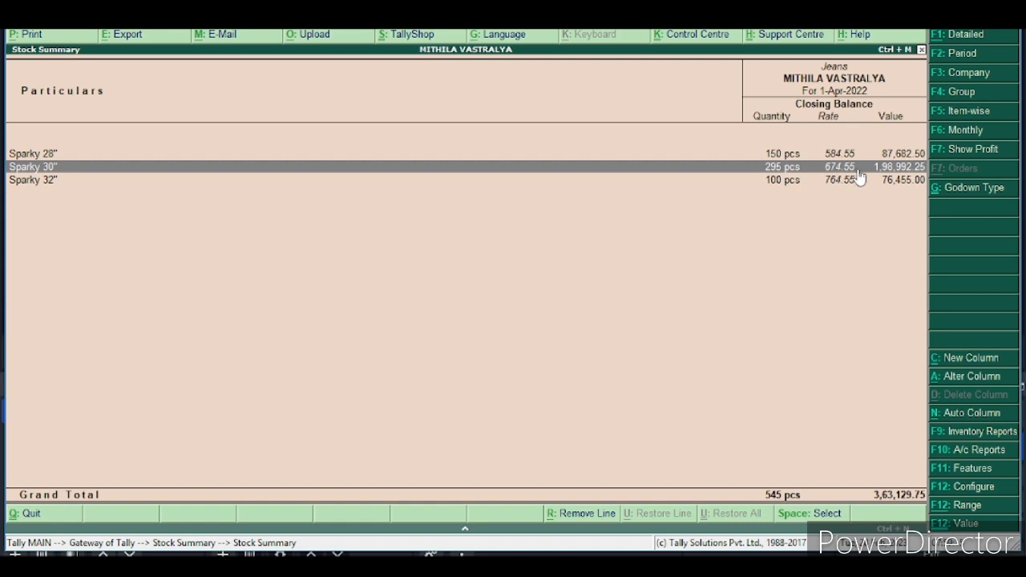
click(863, 180)
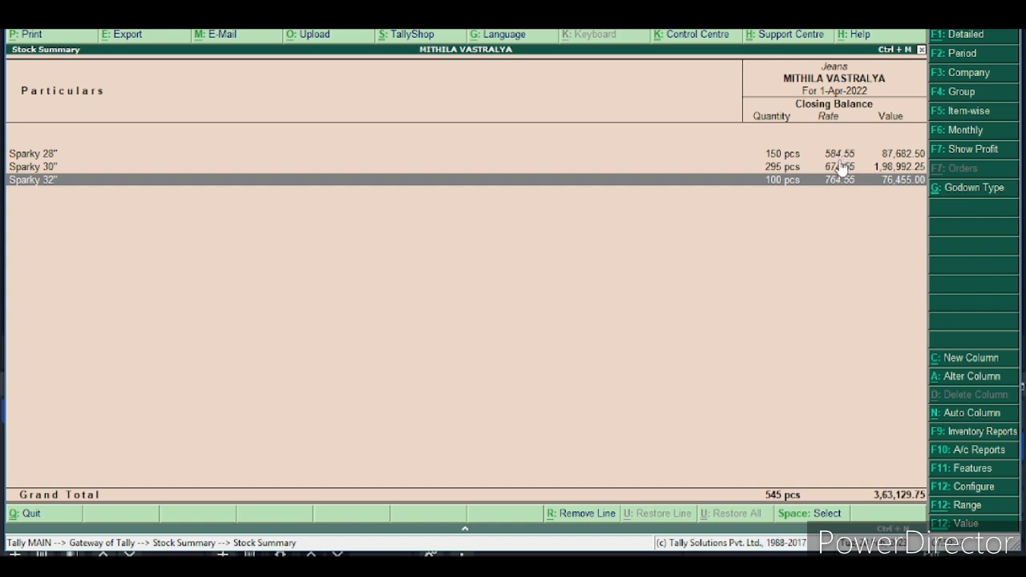
key(Escape)
key(Escape)
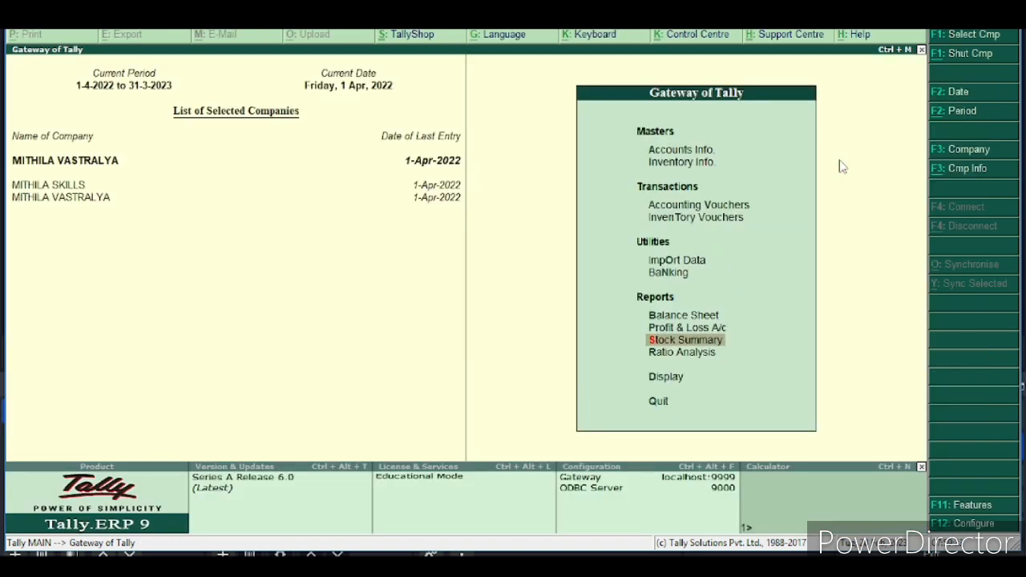
Return to accounting voucher entry for MITHILA VASTRALYA
key(Escape)
key(Escape)
key(Escape)
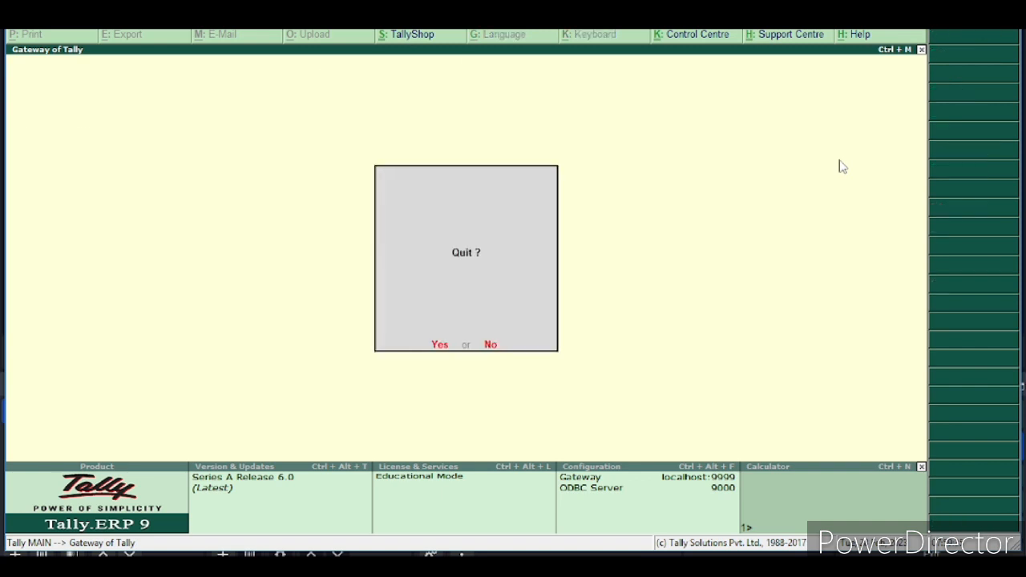
key(Escape)
key(Down)
key(Down)
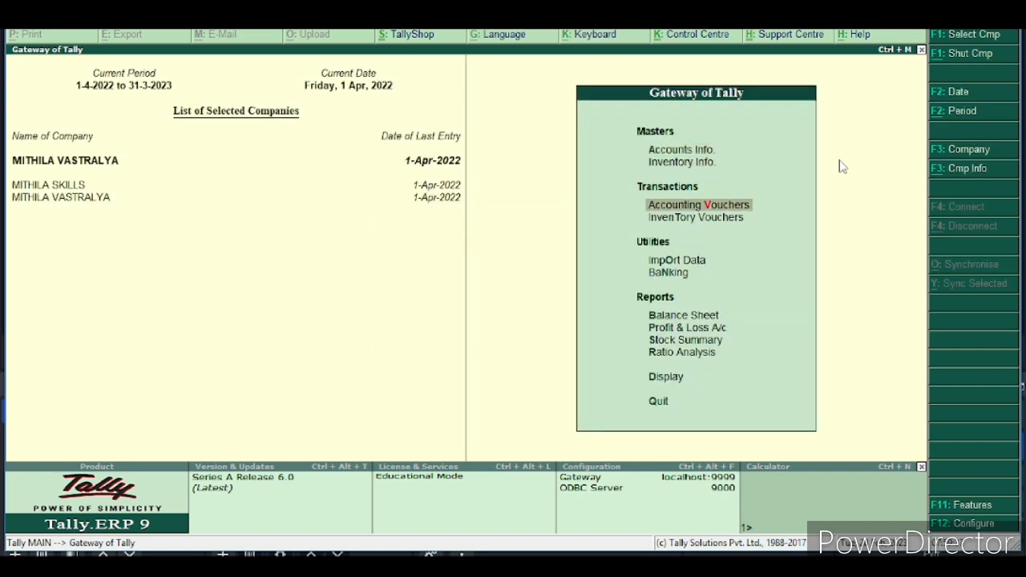
key(Return)
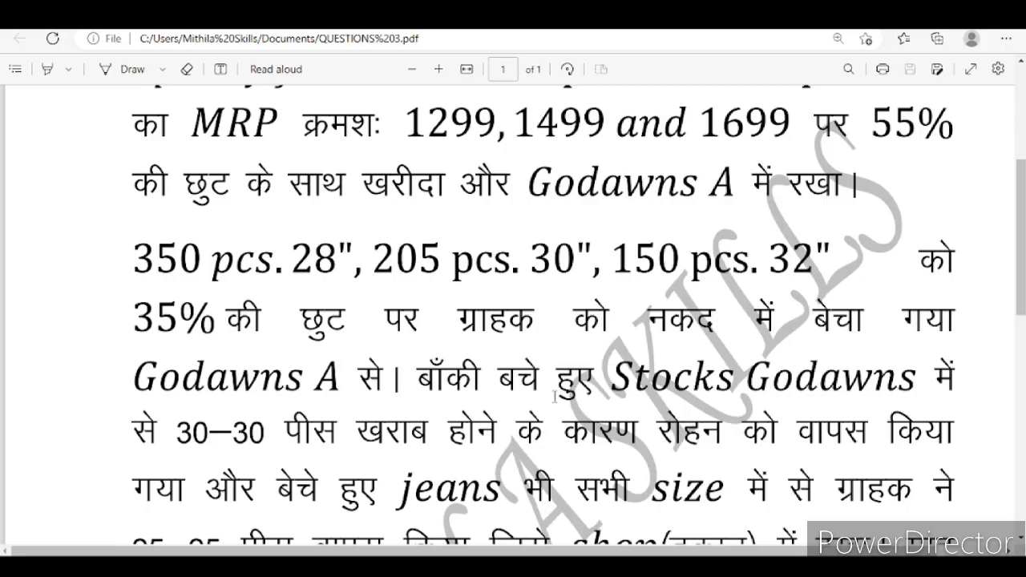
Read the return and month-end expense transactions in the QUESTIONS 3 PDF, then switch back to Tally.ERP 9
scroll(554, 396, down, 1)
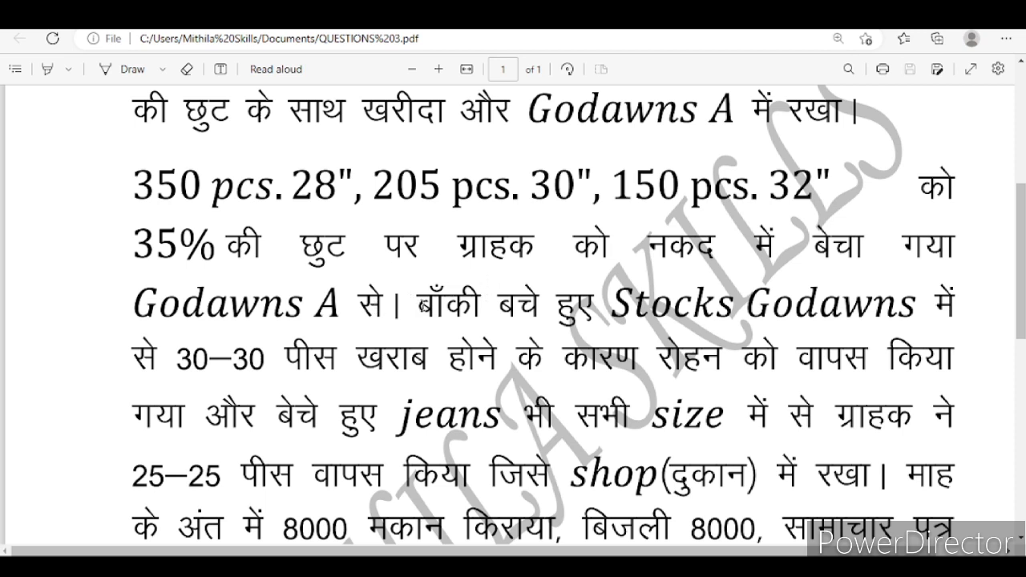
drag(424, 306, 600, 326)
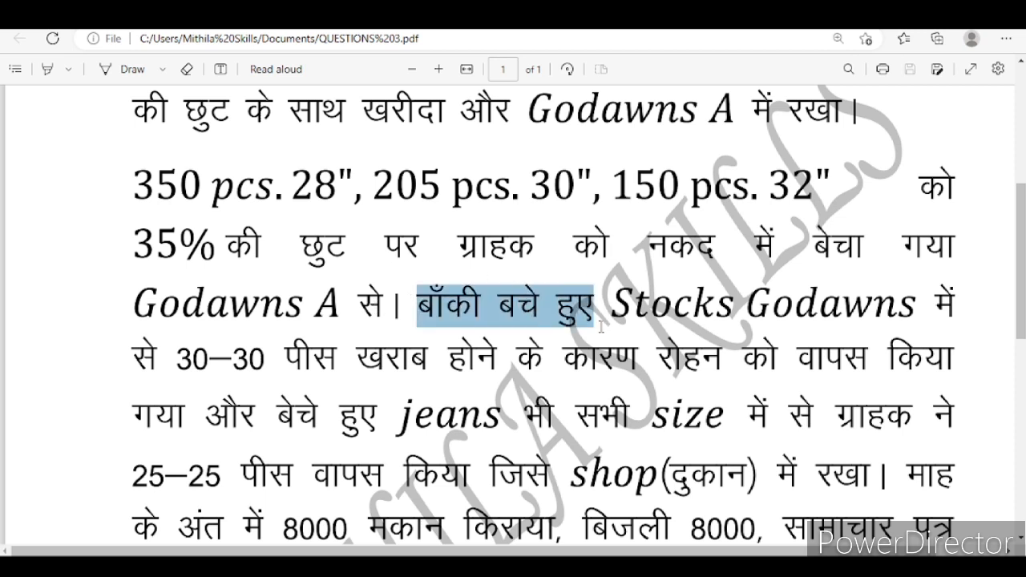
click(936, 311)
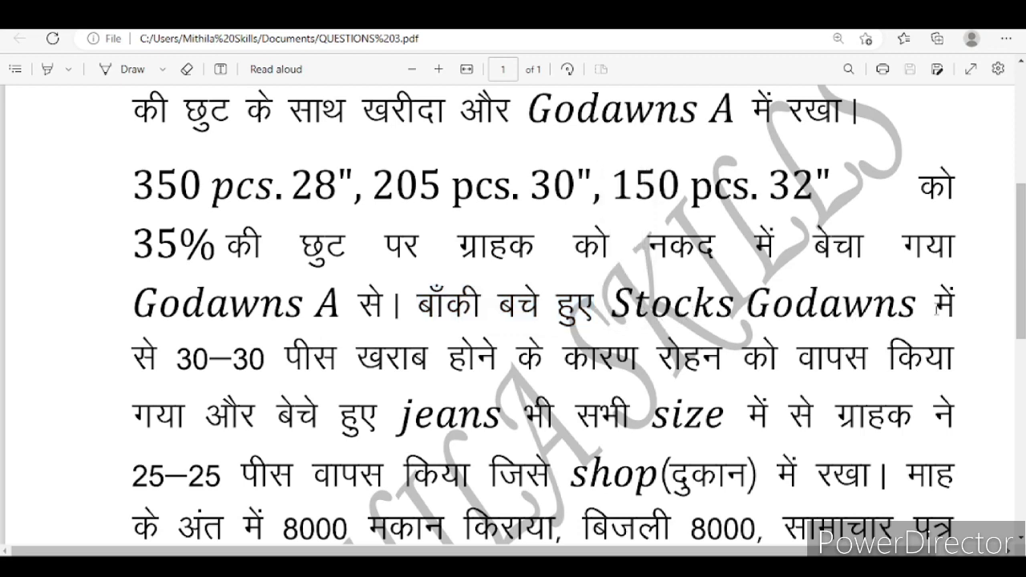
scroll(189, 377, down, 1)
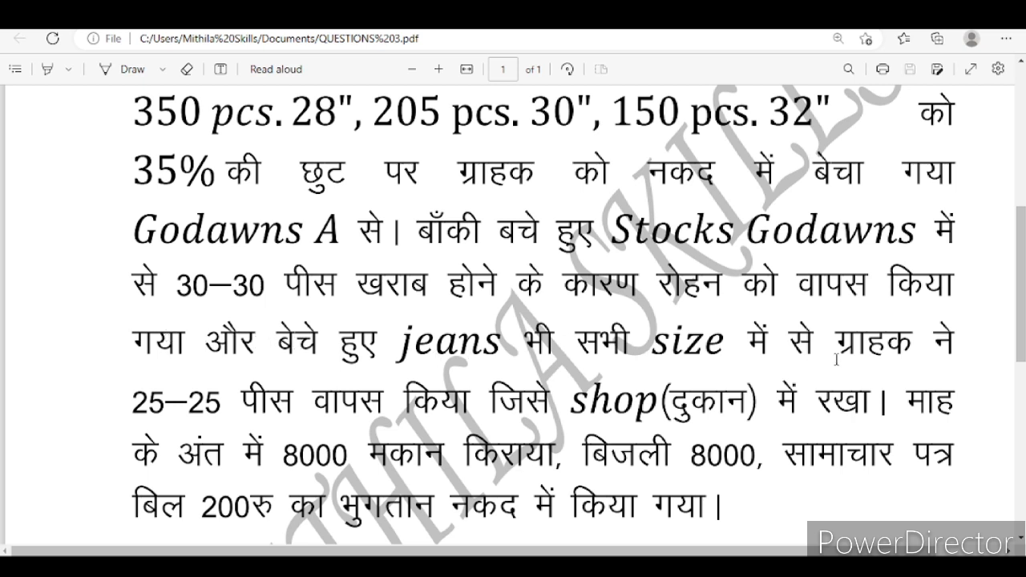
scroll(154, 366, down, 3)
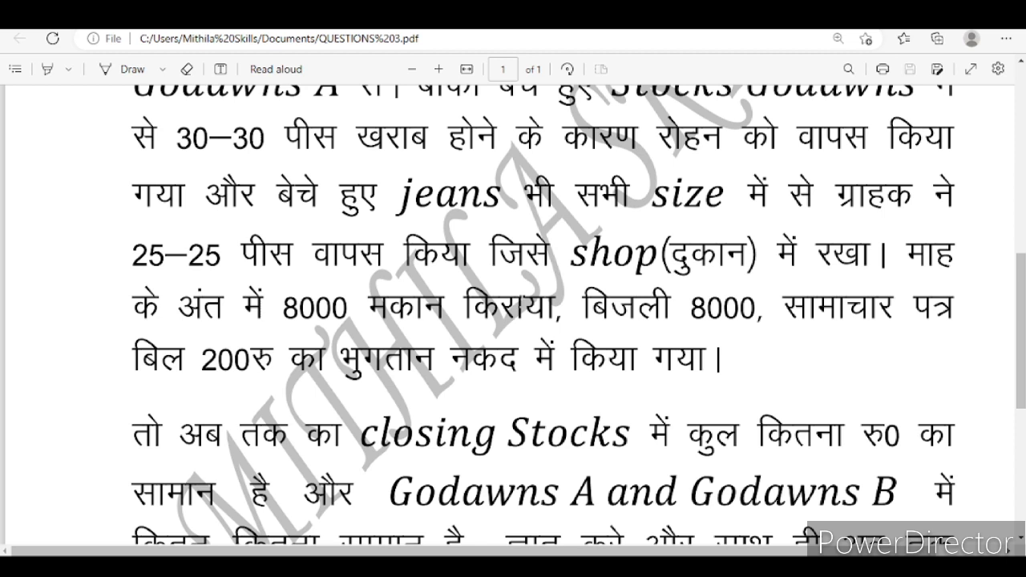
scroll(537, 321, up, 2)
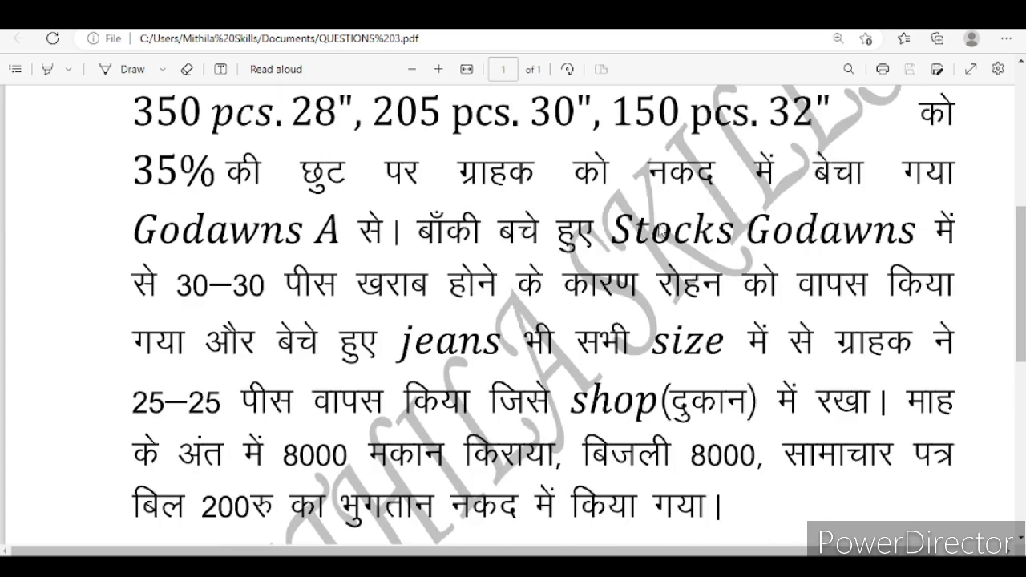
mouse_move(536, 568)
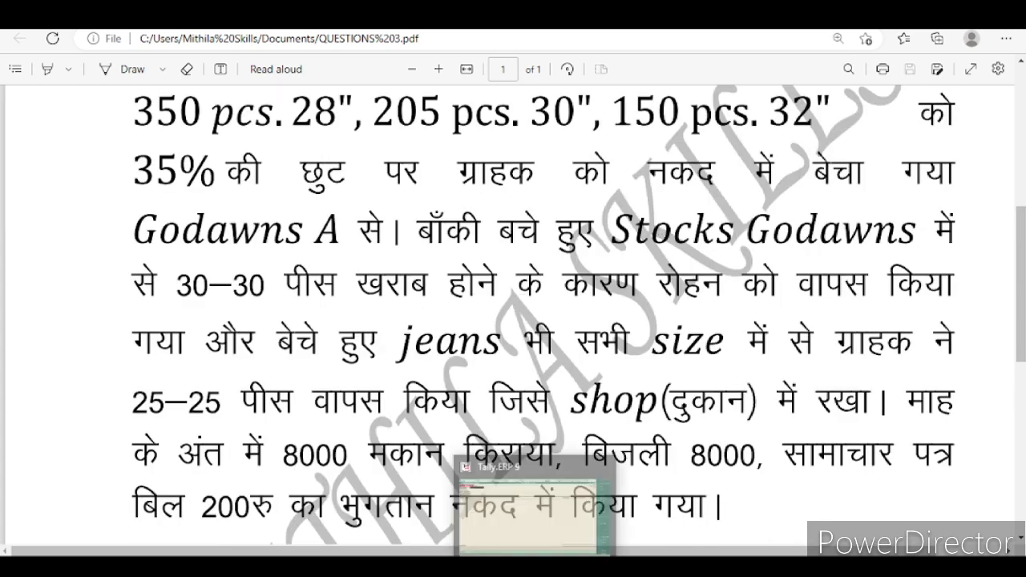
click(540, 513)
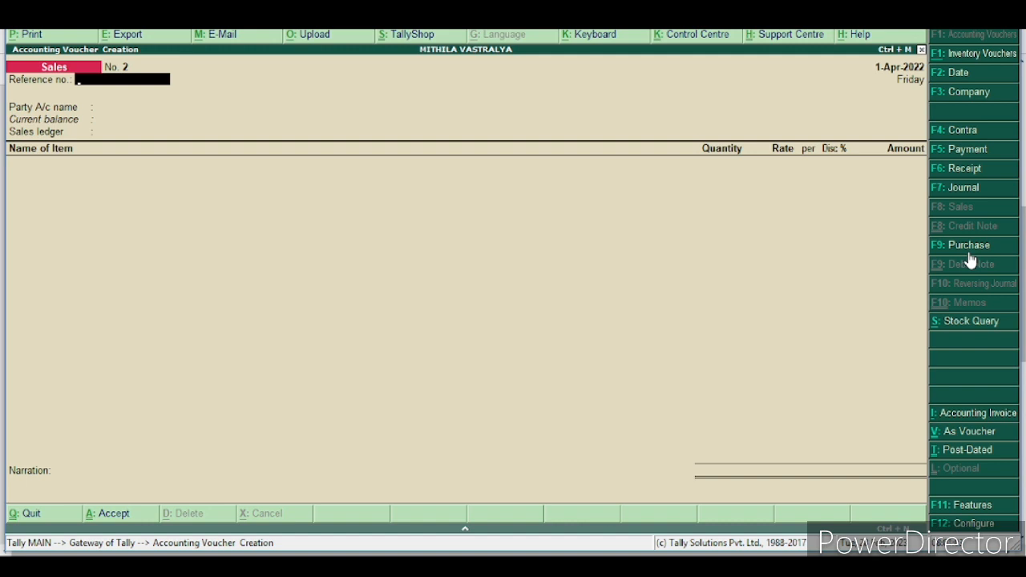
Enable debit and credit notes in the company's accounting features, with both recorded in invoice mode, and save the settings
key(F11)
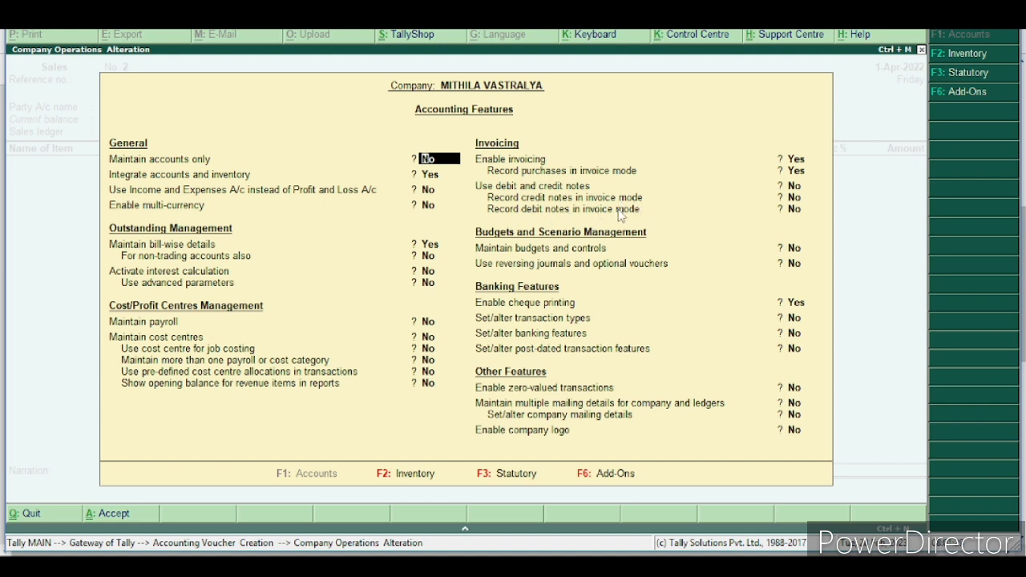
click(791, 189)
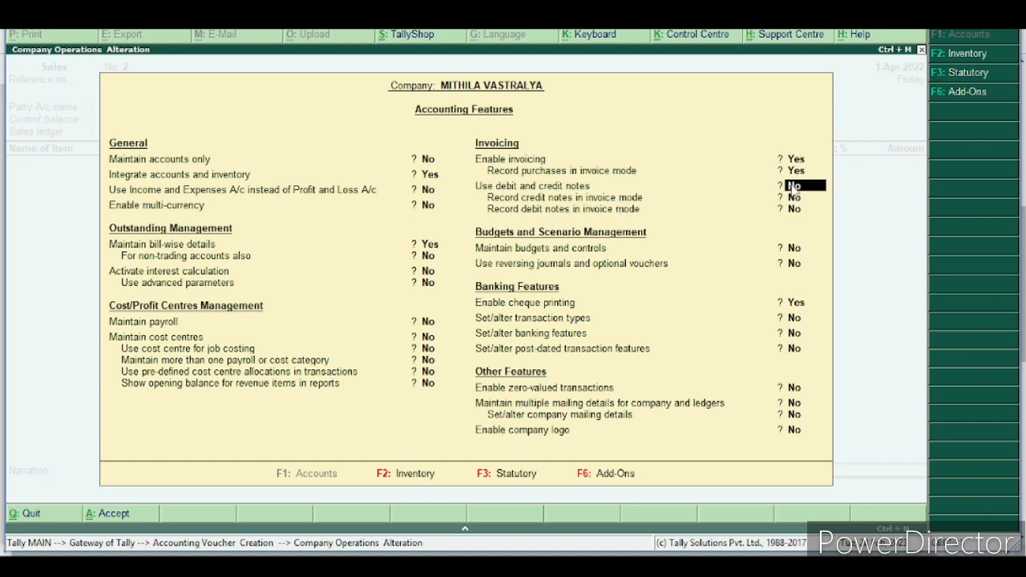
text(y)
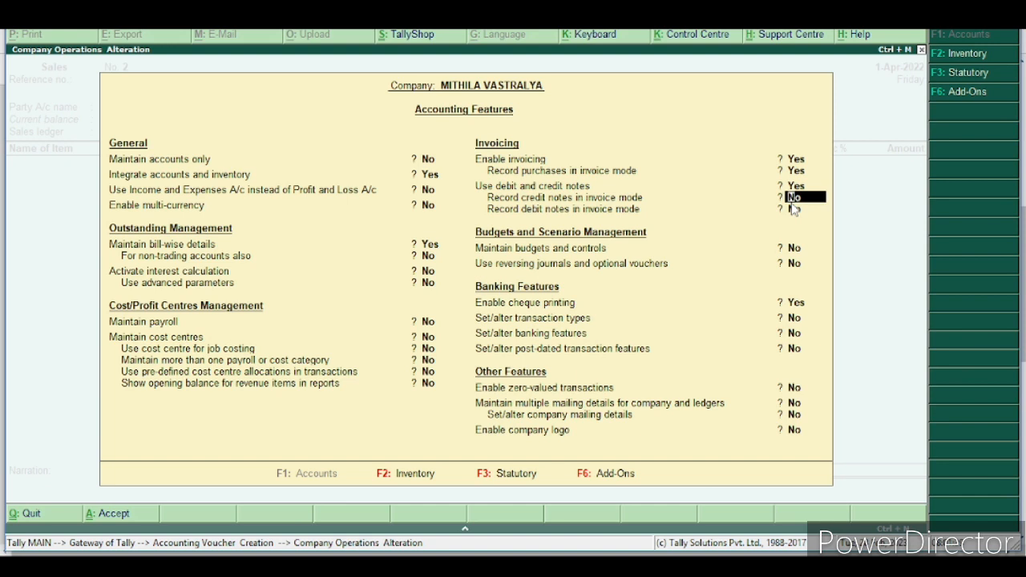
text(y)
key(Return)
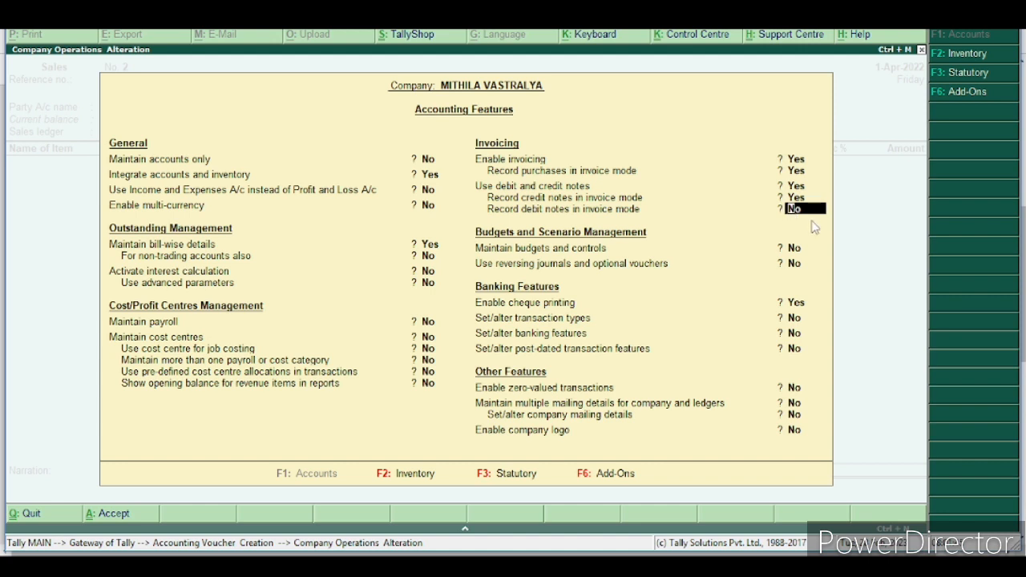
text(y)
key(Return)
key(ctrl+a)
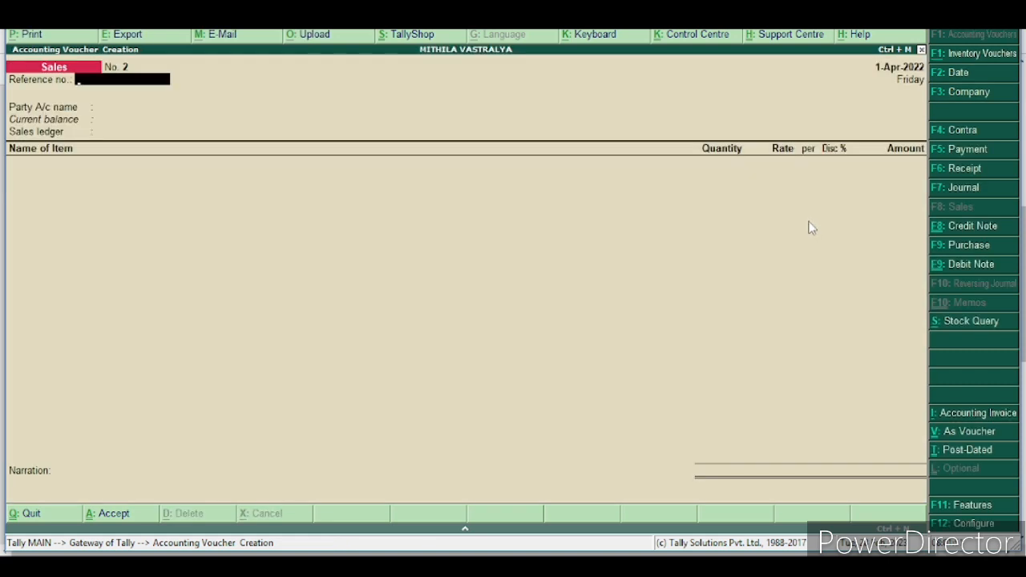
Start a debit note with the supplier as the party, leave the party details unchanged, and choose Purchase Return as the purchase ledger
click(941, 270)
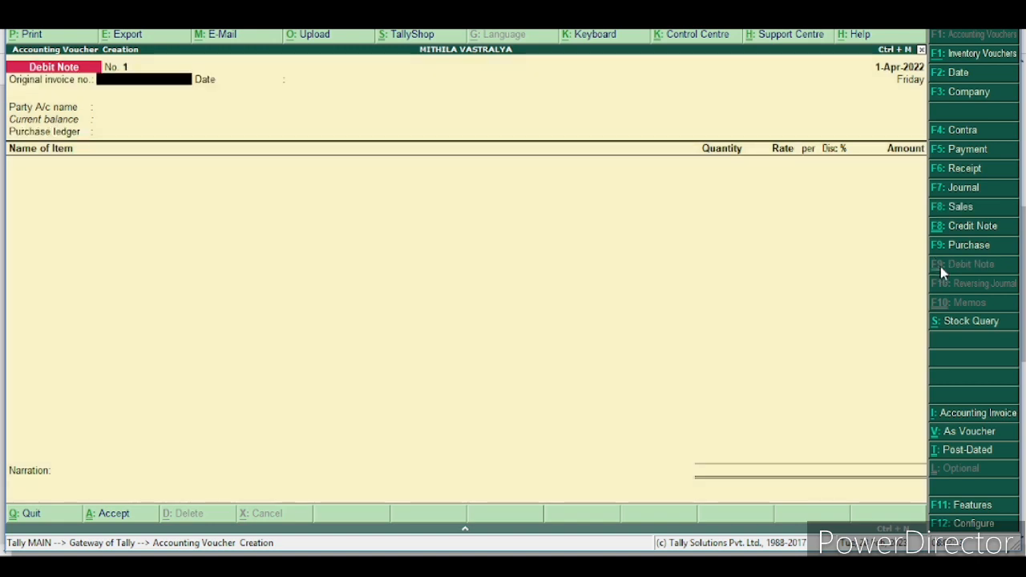
key(Return)
key(Return)
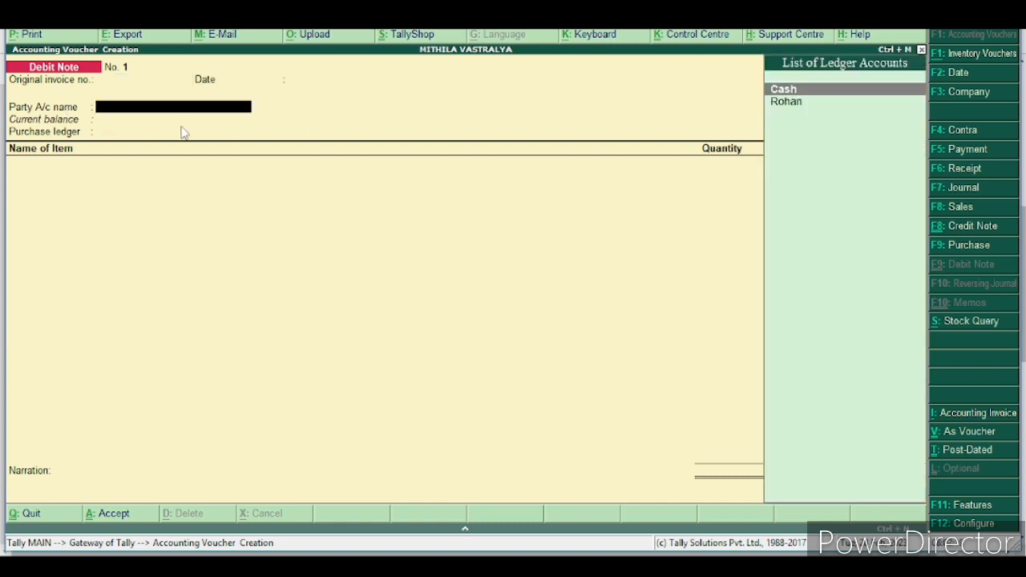
key(Down)
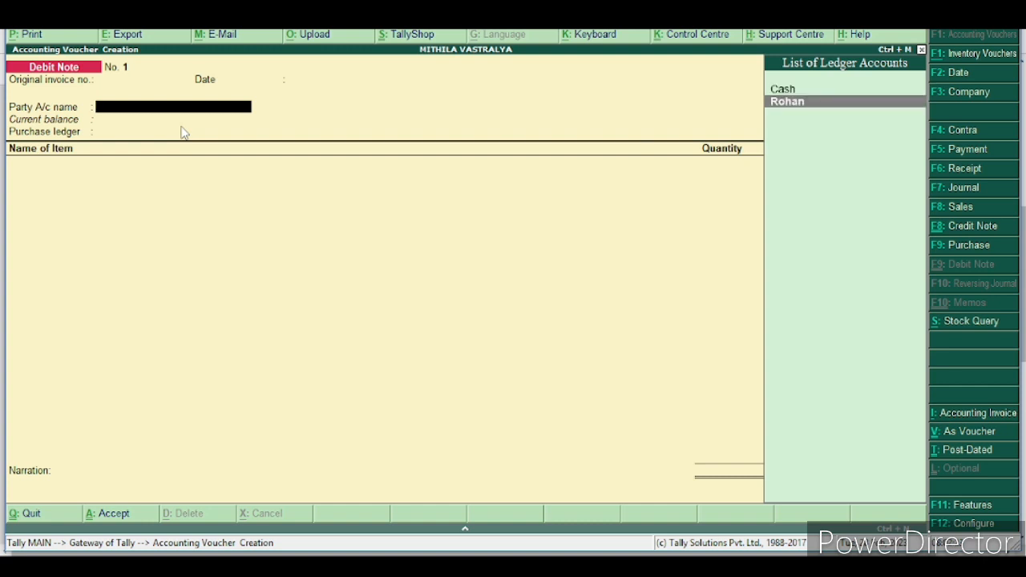
key(Return)
key(Return)
key(Return)
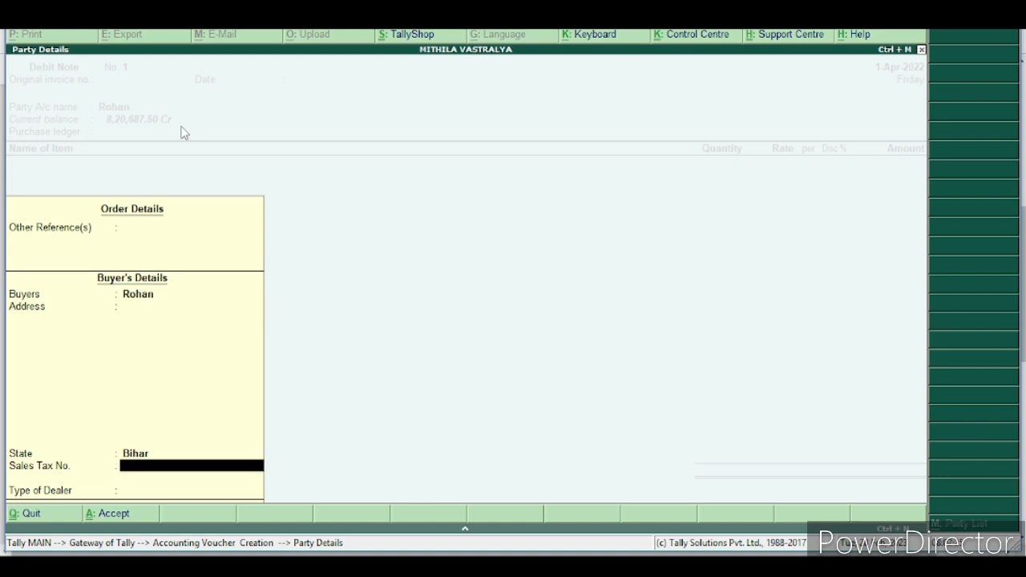
key(Return)
key(Return)
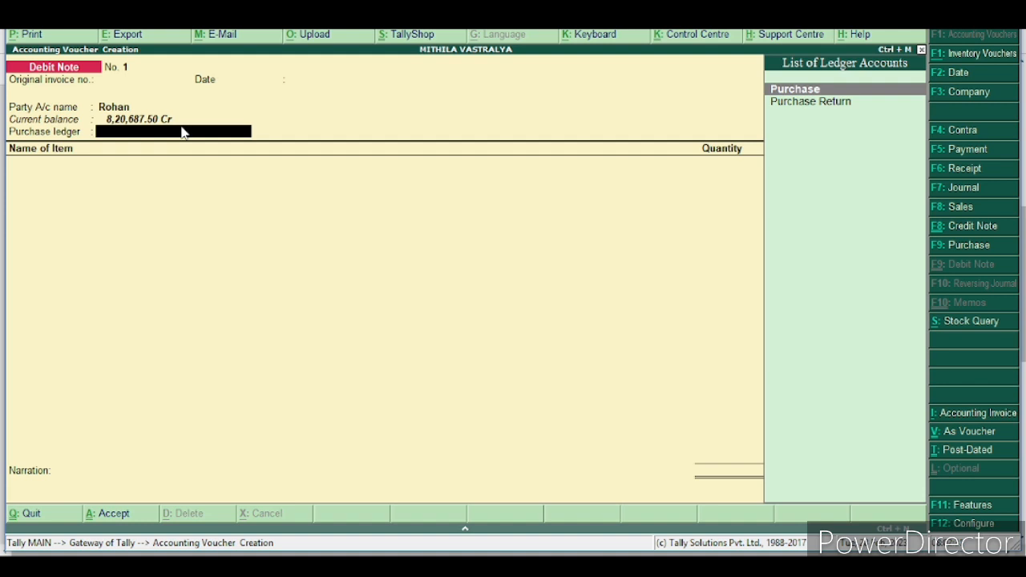
key(Down)
key(Return)
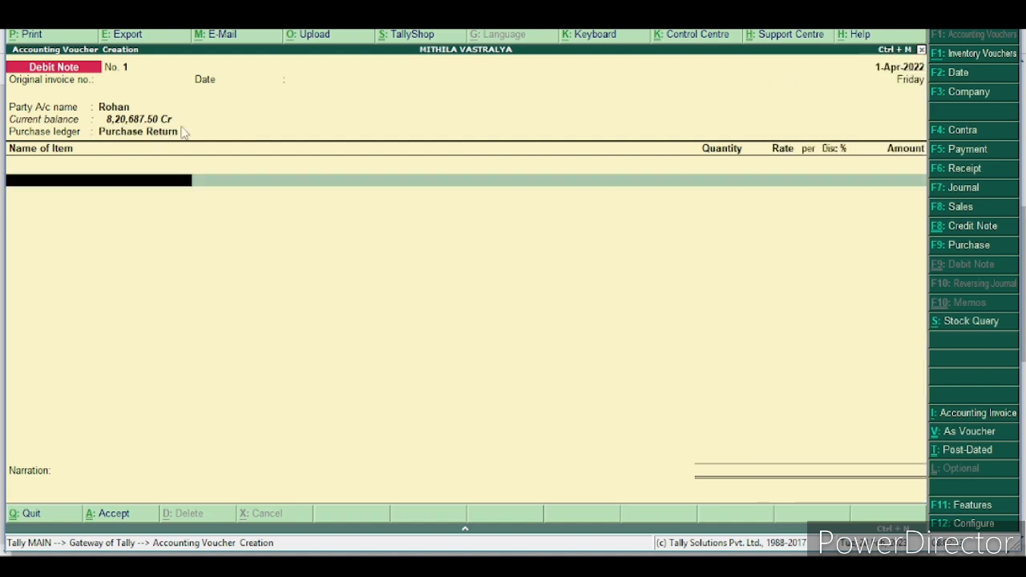
Add Sparky 28" to the debit note, allocating 30 pcs from Godawns at rate 1,299.00 with a 55% discount
text(S)
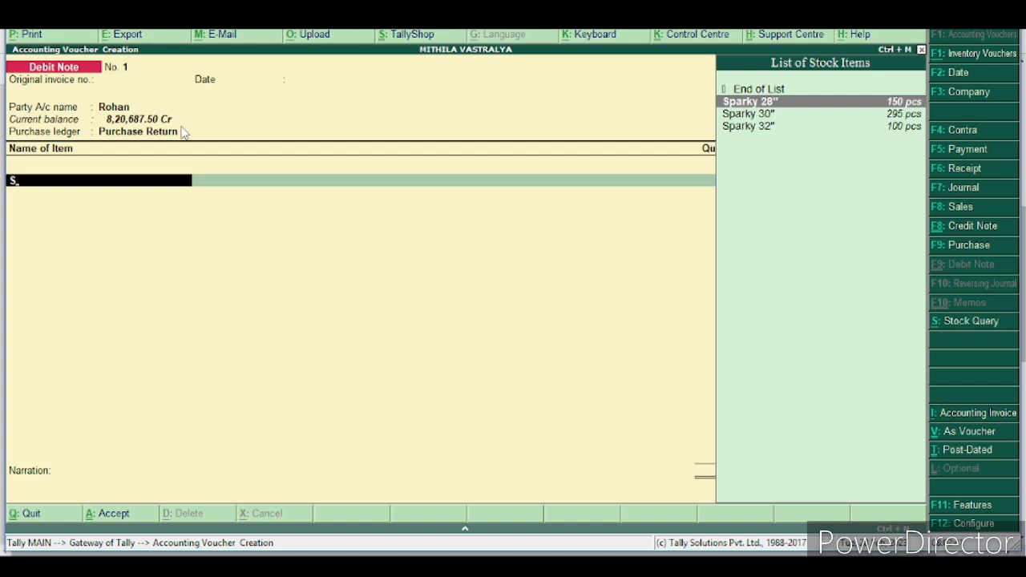
key(Return)
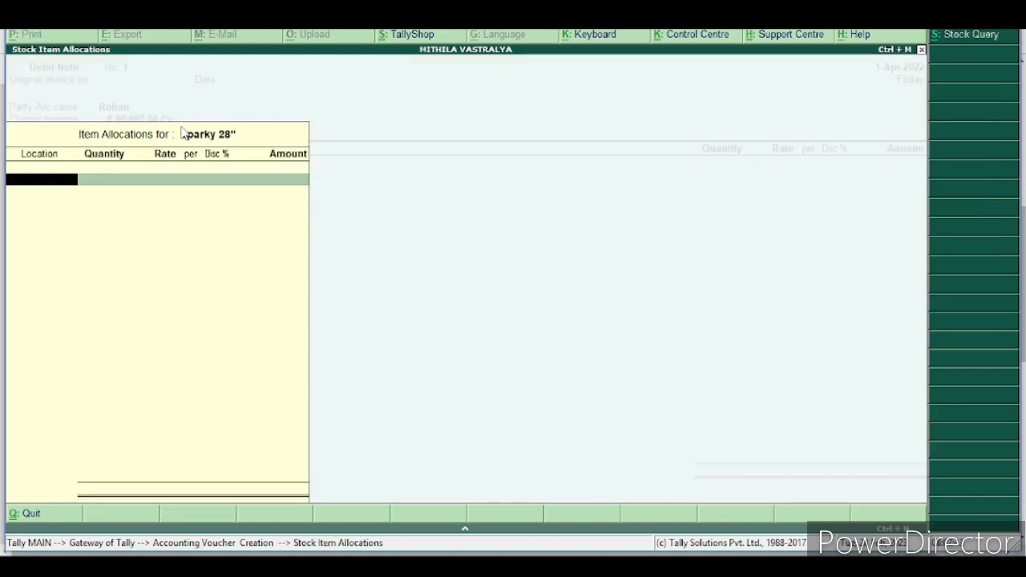
text(G)
key(Return)
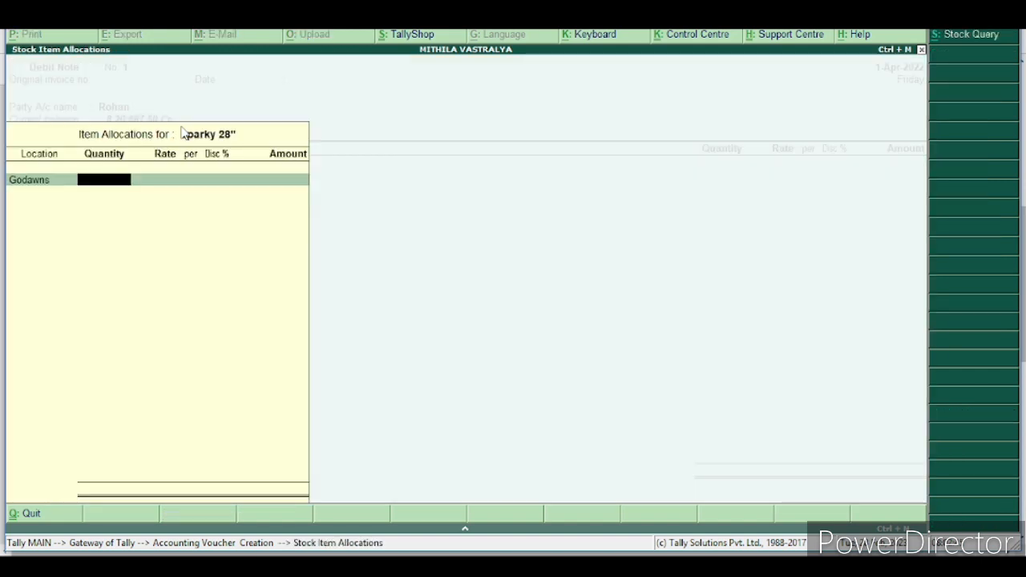
text(30)
key(Return)
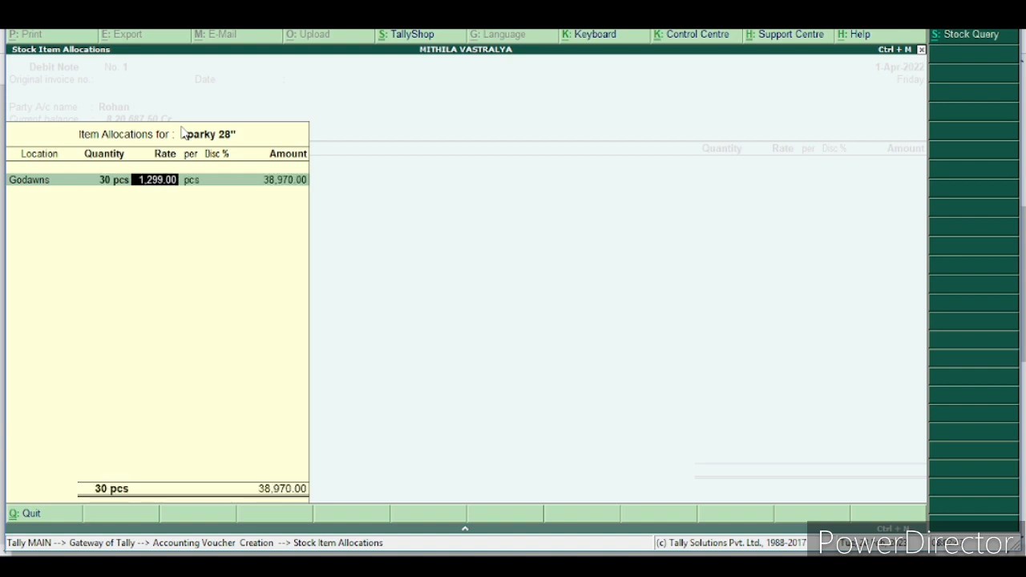
key(Return)
key(Return)
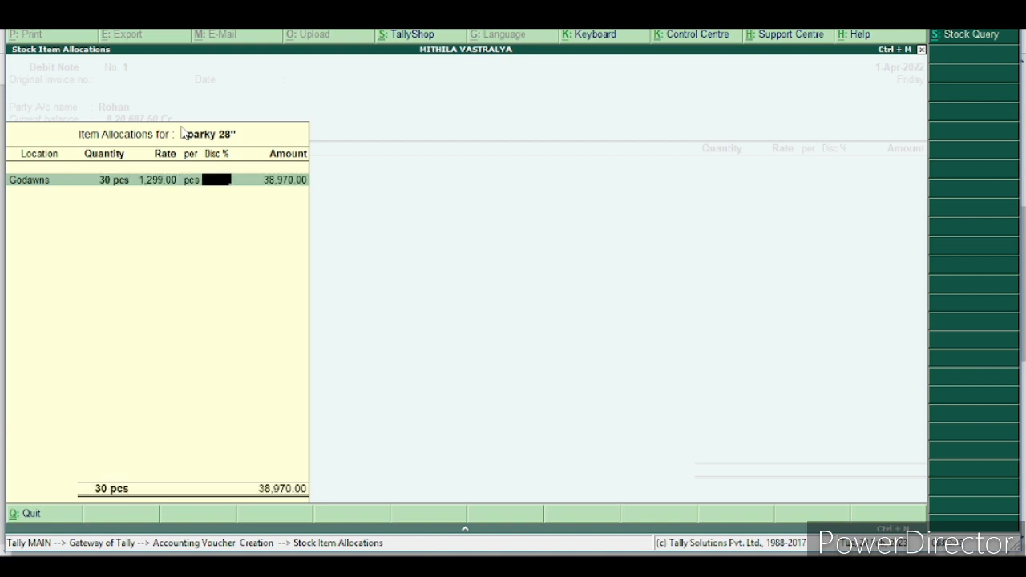
text(55)
key(Return)
key(Return)
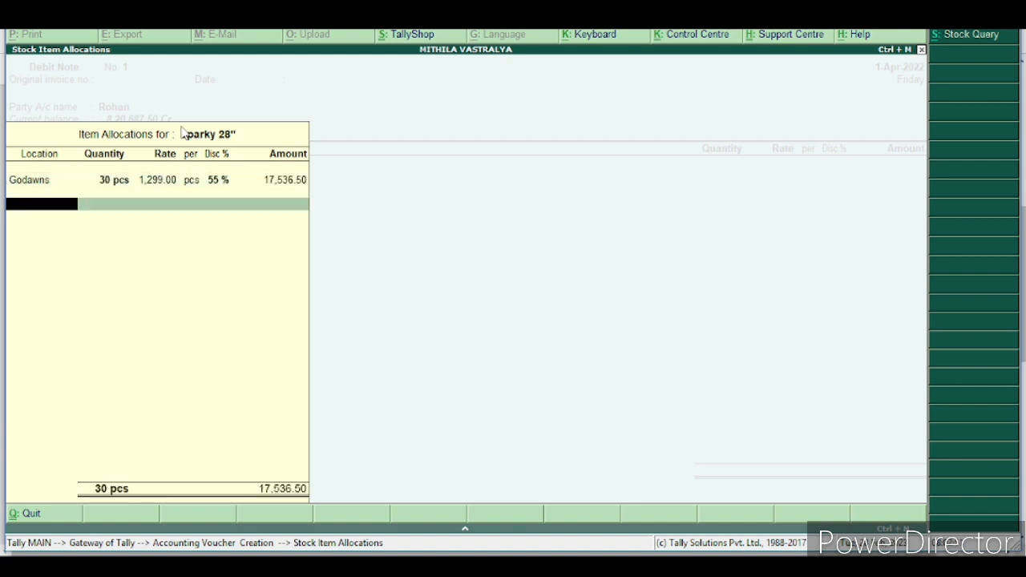
key(Return)
key(Return)
Add Sparky 30" to the debit note, allocating 30 pcs from Godawns at rate 1,499.00 with a 55% discount
text(S)
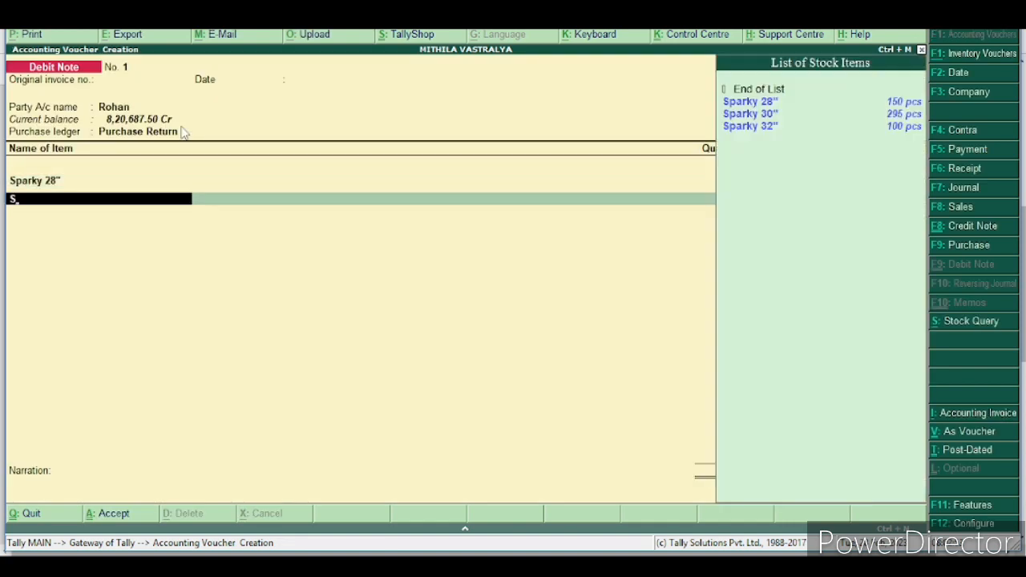
key(Down)
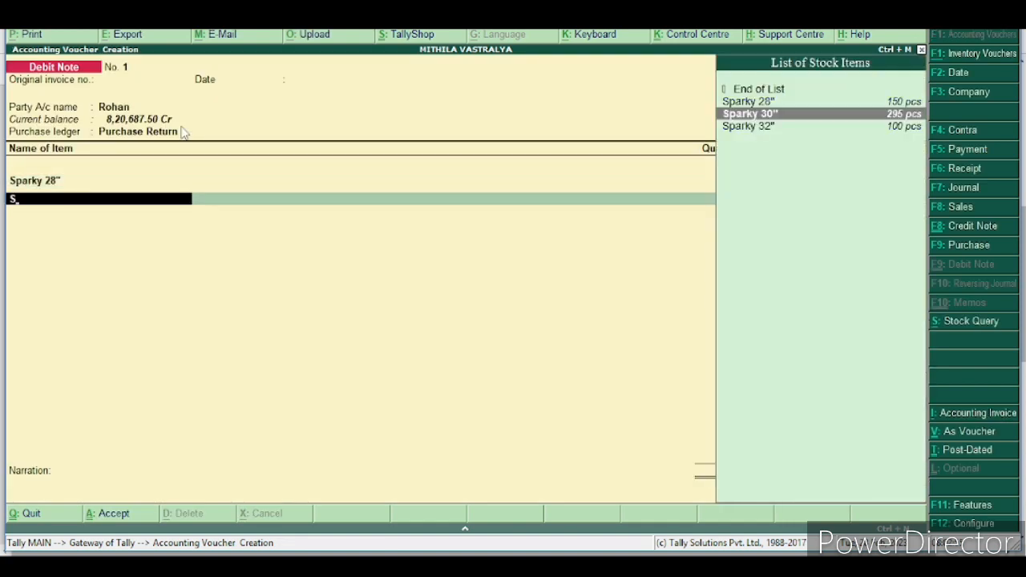
key(Return)
text(G)
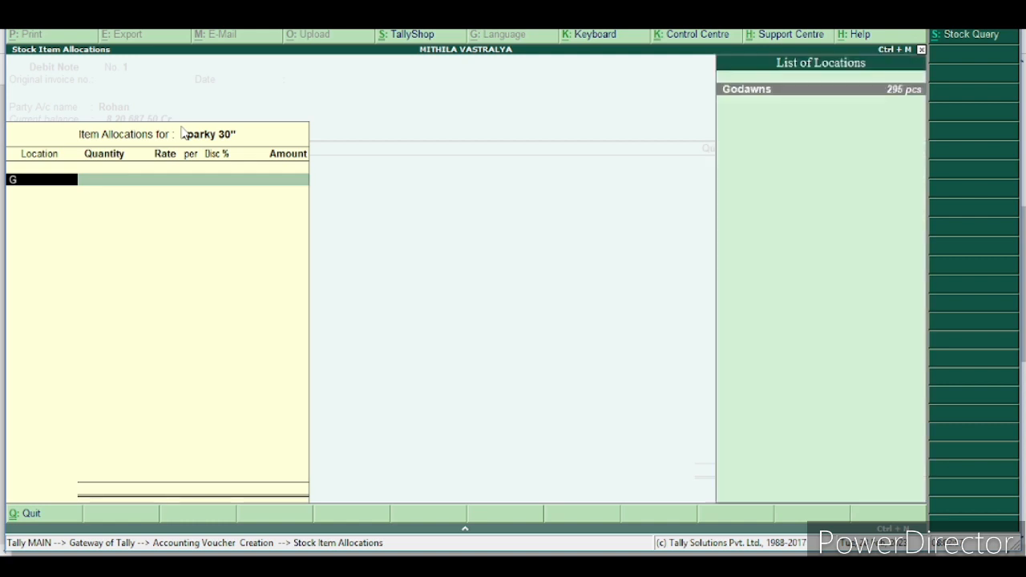
key(Return)
text(30)
key(Return)
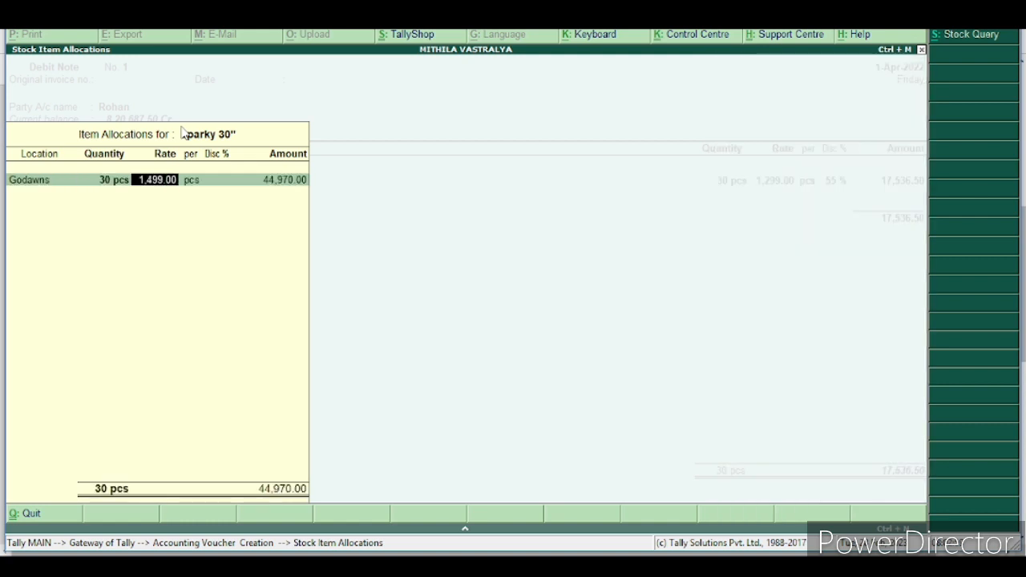
key(Return)
key(Return)
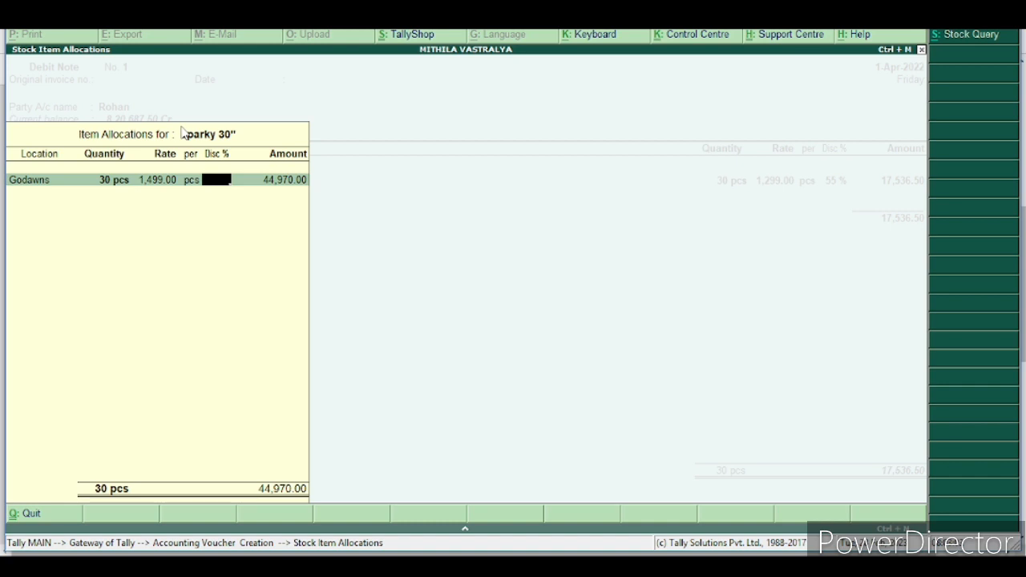
text(55)
key(Return)
key(Return)
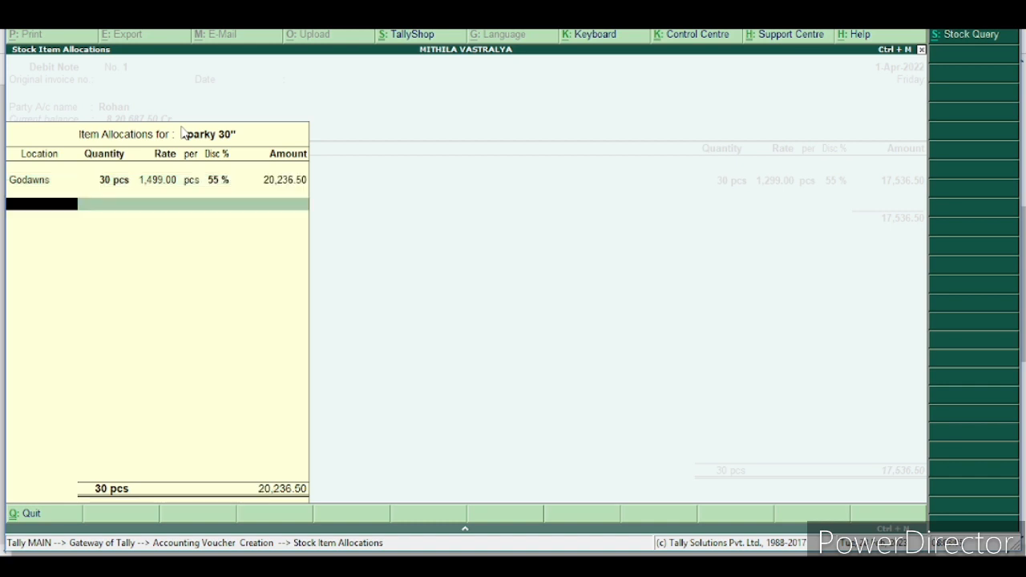
key(Return)
key(Return)
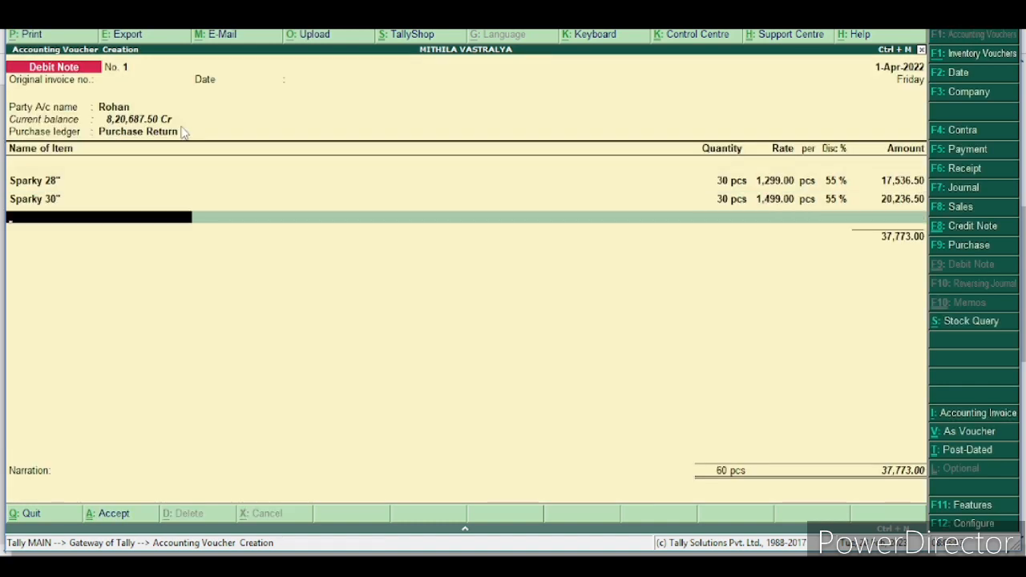
Add Sparky 32" to the debit note, allocating 30 pcs from Godawns at rate 1,699.00 with a 55% discount
text(S)
key(Down)
key(Down)
key(Down)
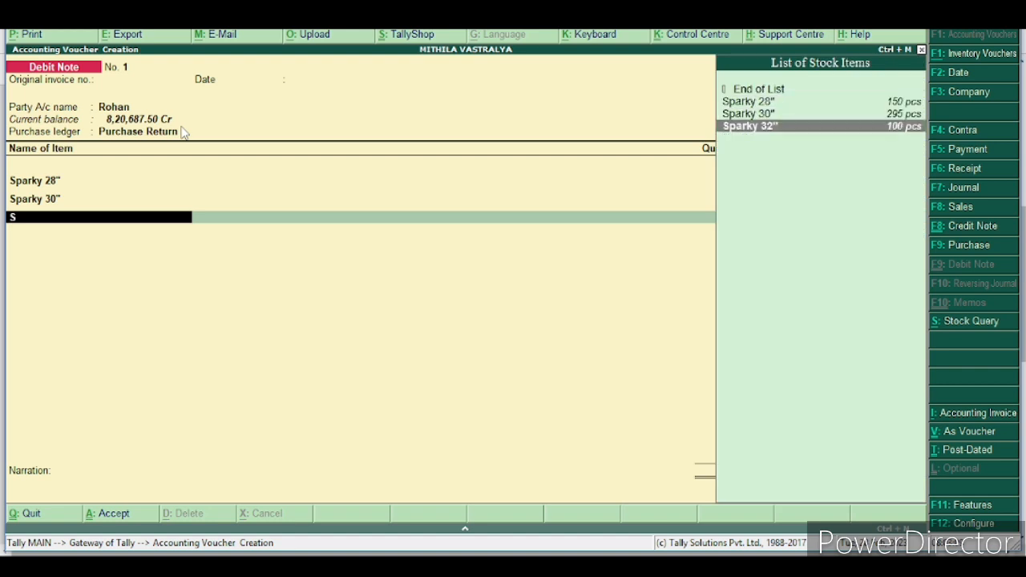
key(Return)
text(G)
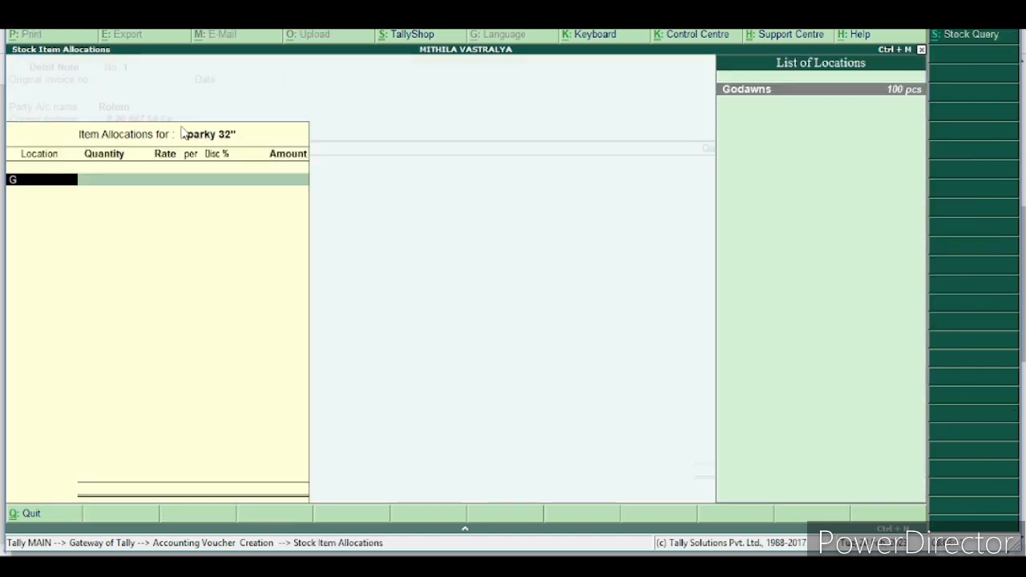
key(Return)
text(30)
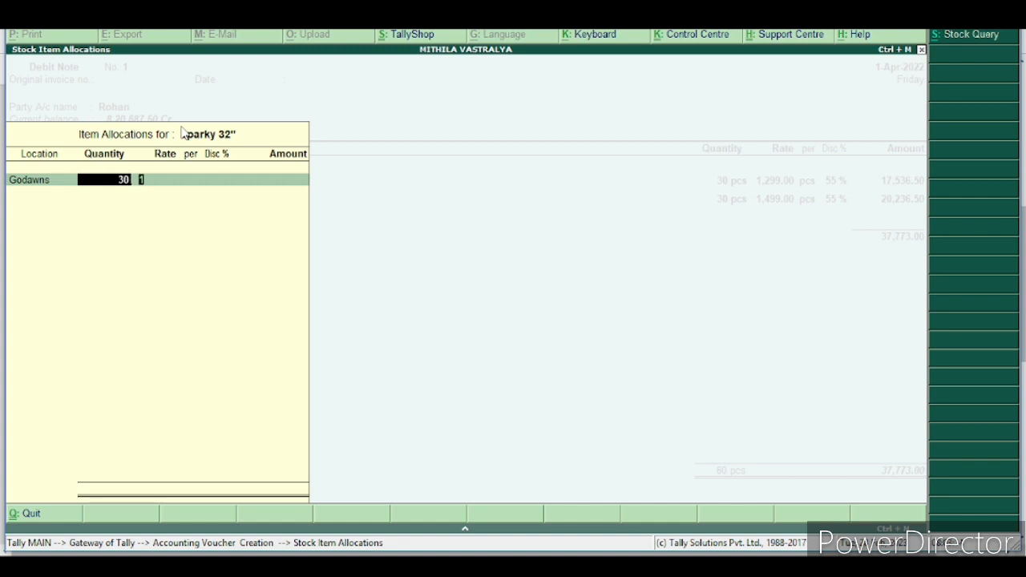
key(Return)
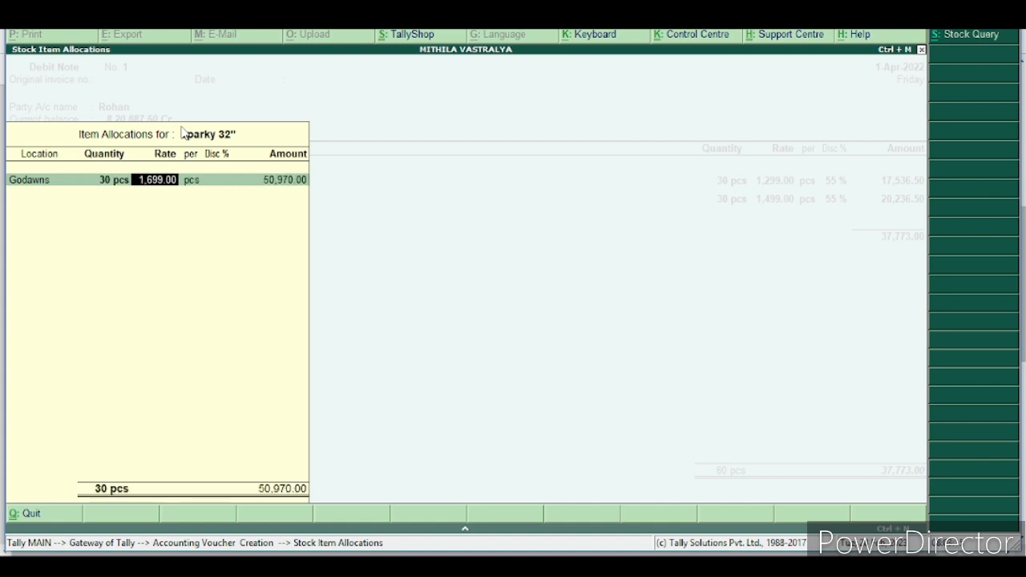
key(Return)
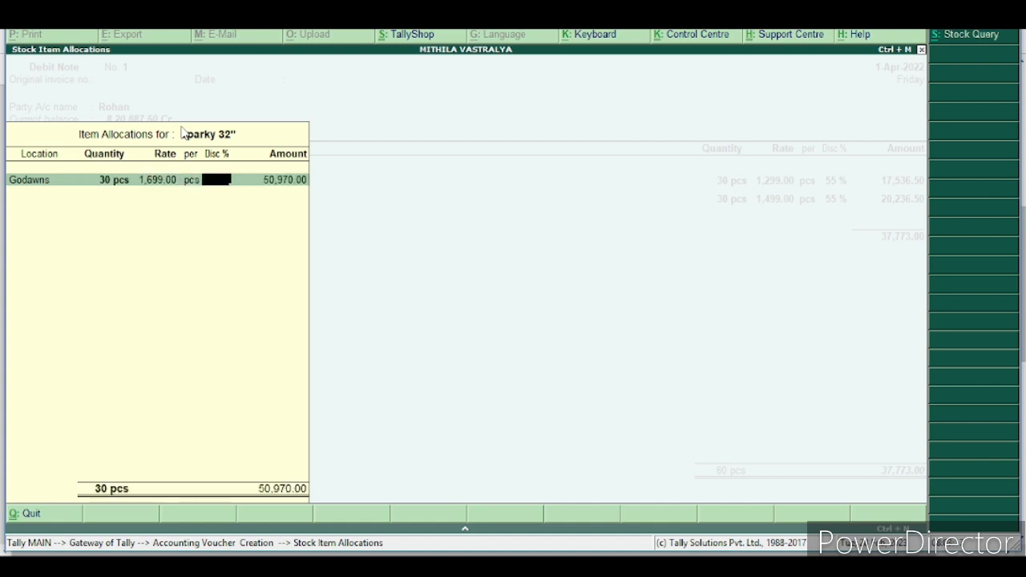
text(55)
key(Return)
key(Return)
key(Return)
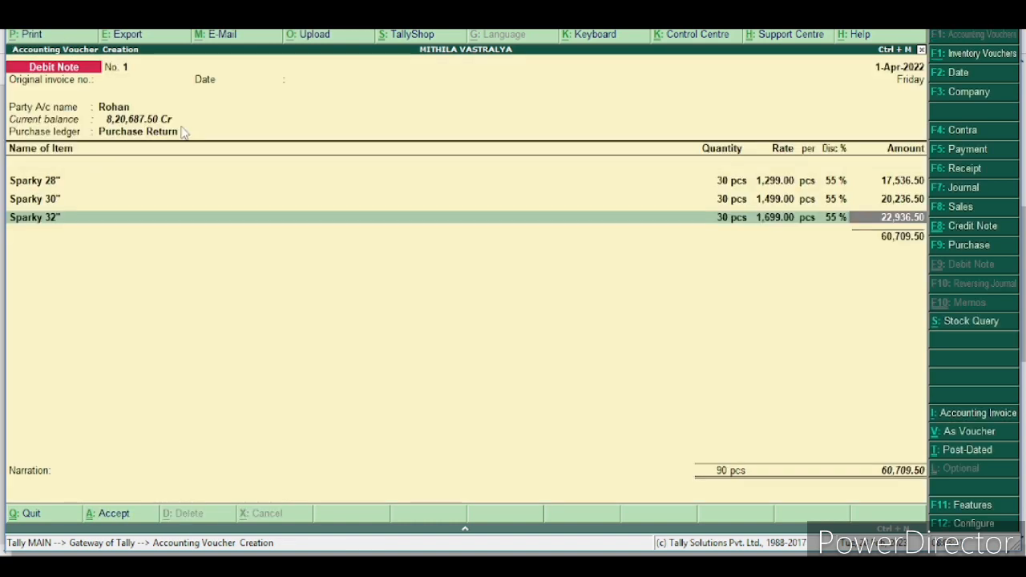
Save the purchase return debit note and go back to the Gateway of Tally
key(ctrl+a)
key(Escape)
key(Return)
key(Escape)
key(Escape)
key(Escape)
key(Escape)
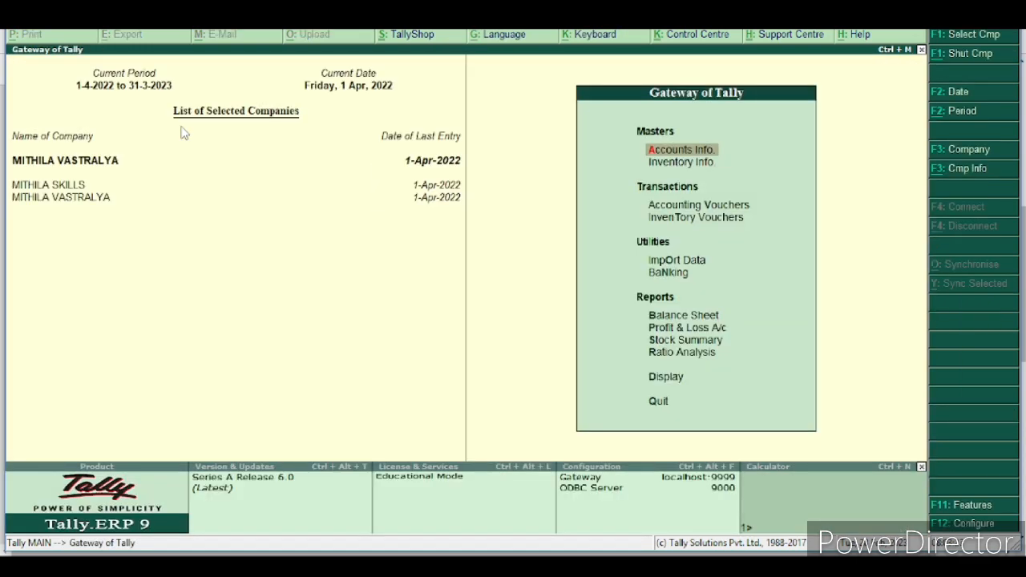
Examine the closing quantities, rates and values of the Sparky sizes in the Jeans stock summary, then close the report
key(s)
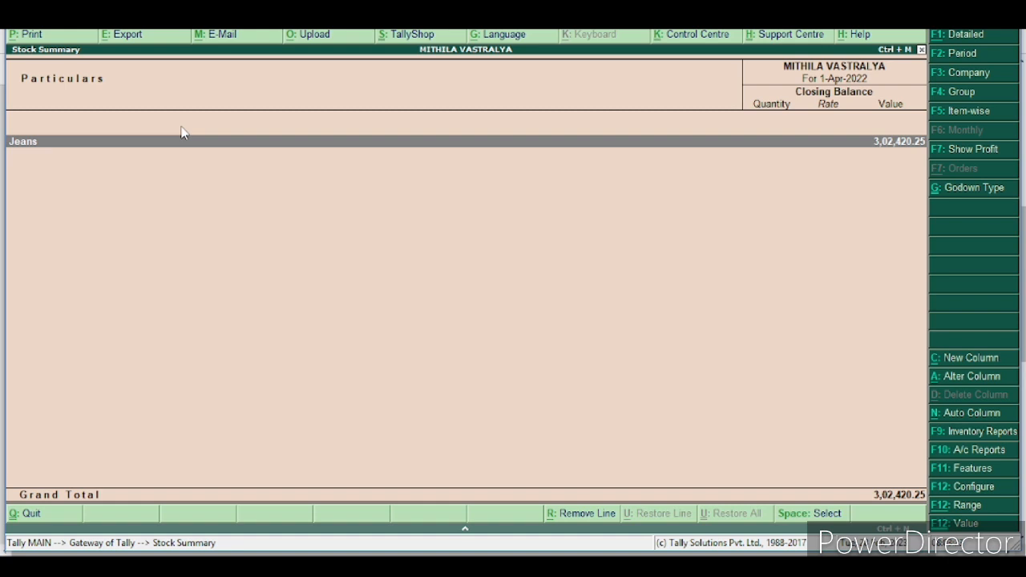
key(Return)
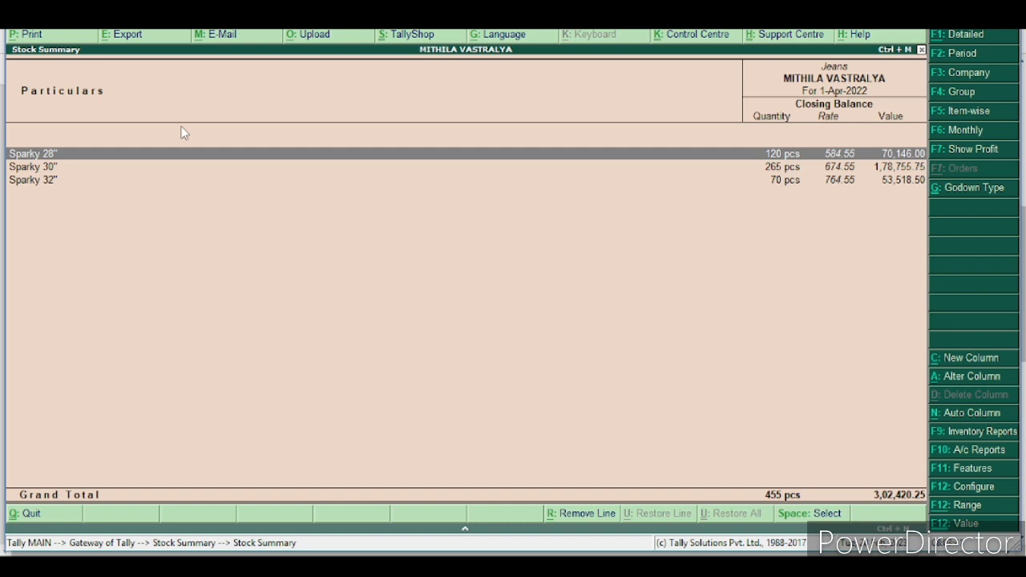
key(Escape)
key(Escape)
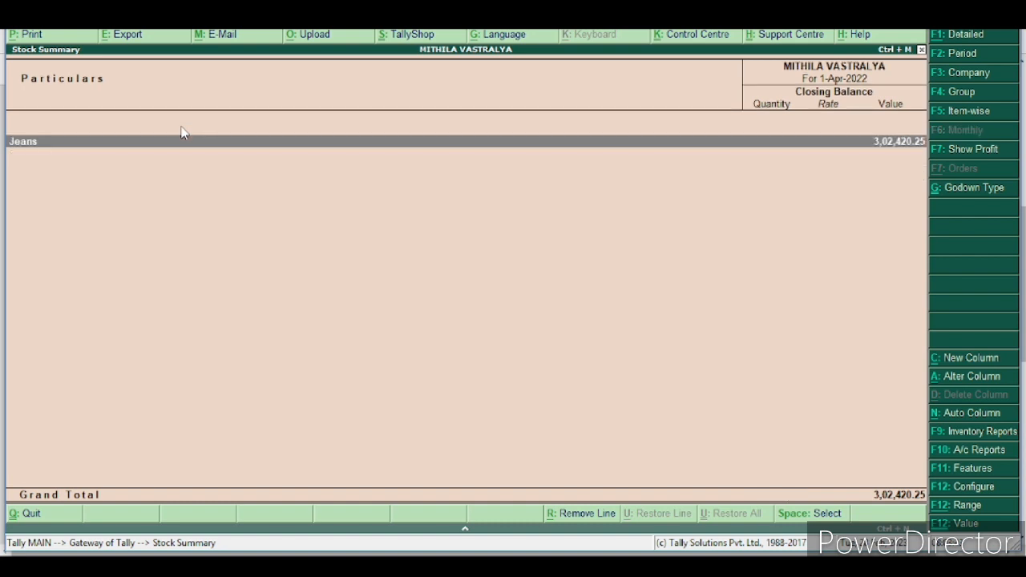
key(n)
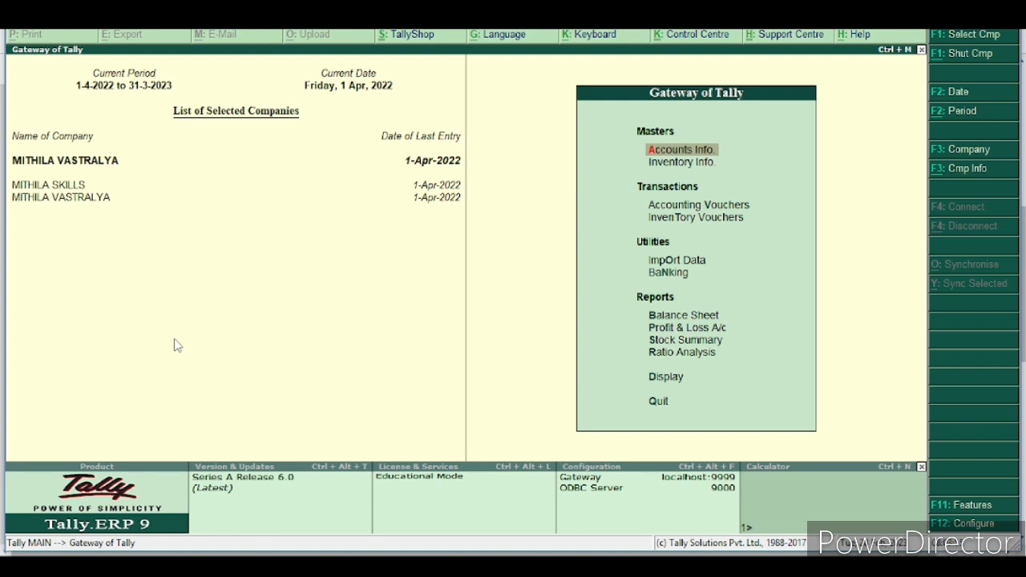
Reopen accounting voucher entry and switch the voucher type to Credit Note for the sales return
key(Down)
key(Down)
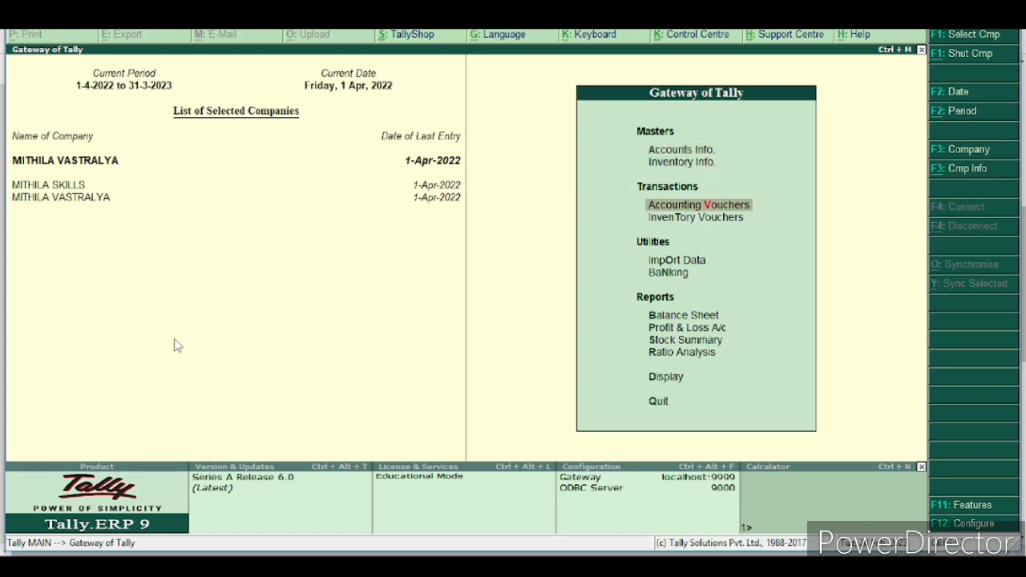
key(Return)
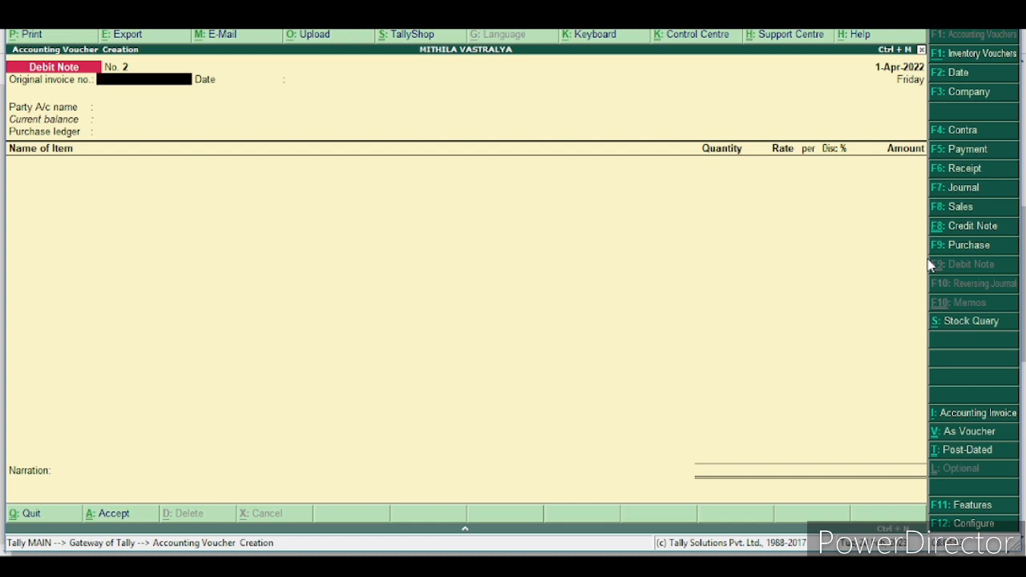
click(978, 231)
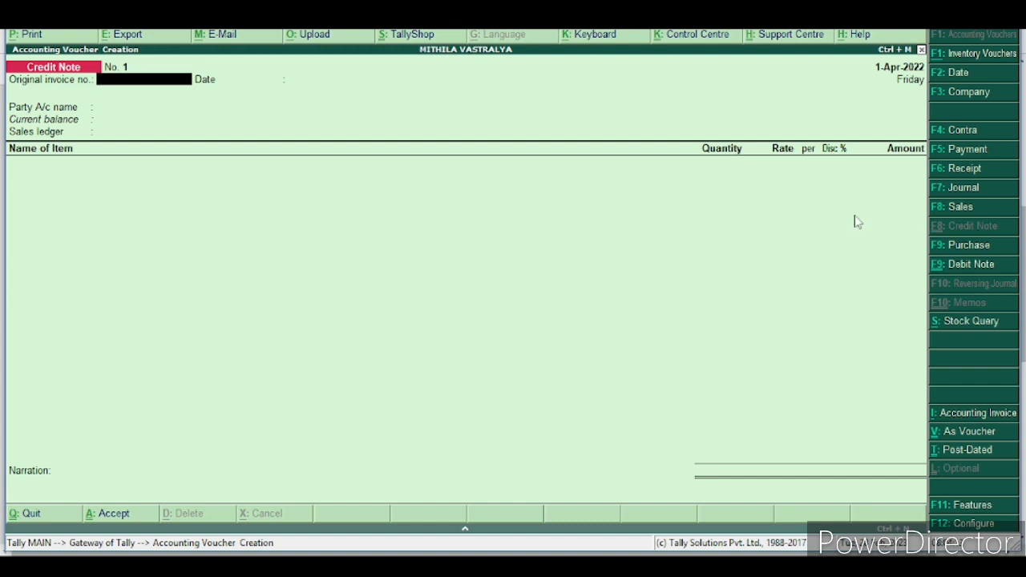
Choose Cash as the credit note's party account, leaving the original invoice, receipt and order details blank
key(Return)
key(Return)
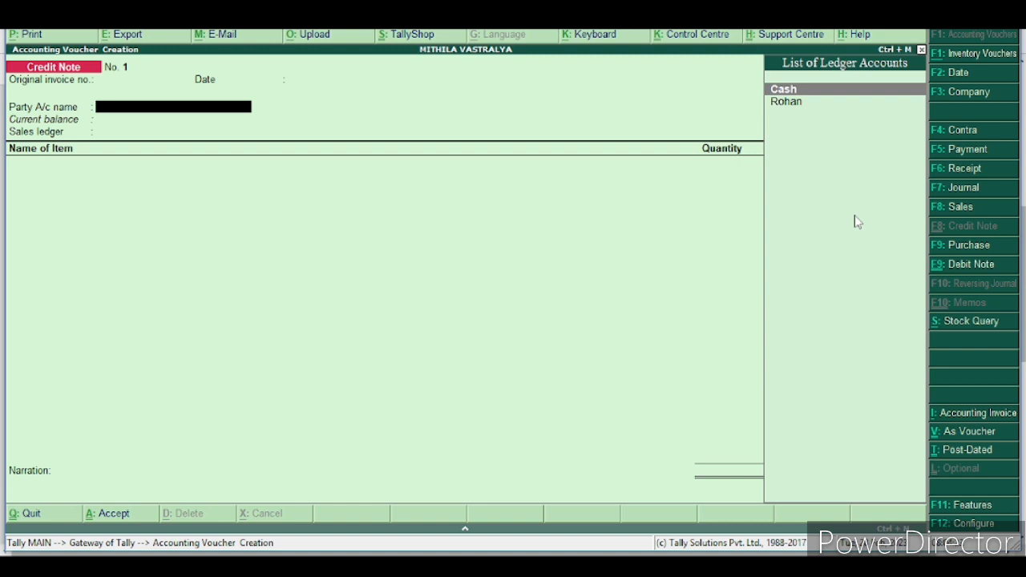
key(Return)
key(Return)
key(Return)
key(Return)
key(Return)
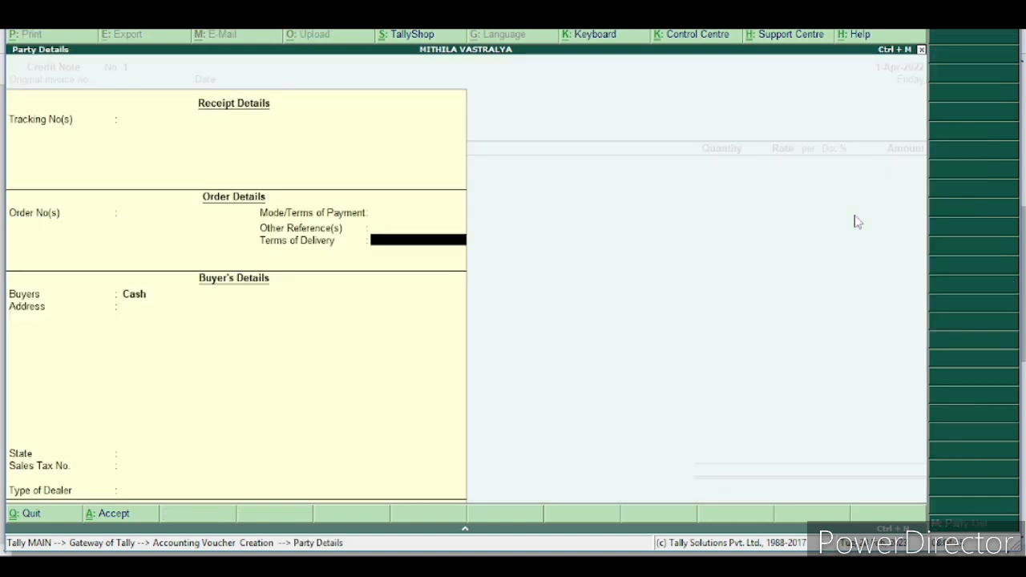
Enter the buyer's name in the party details and choose Sale Return as the sales ledger
key(Return)
text(Sohan)
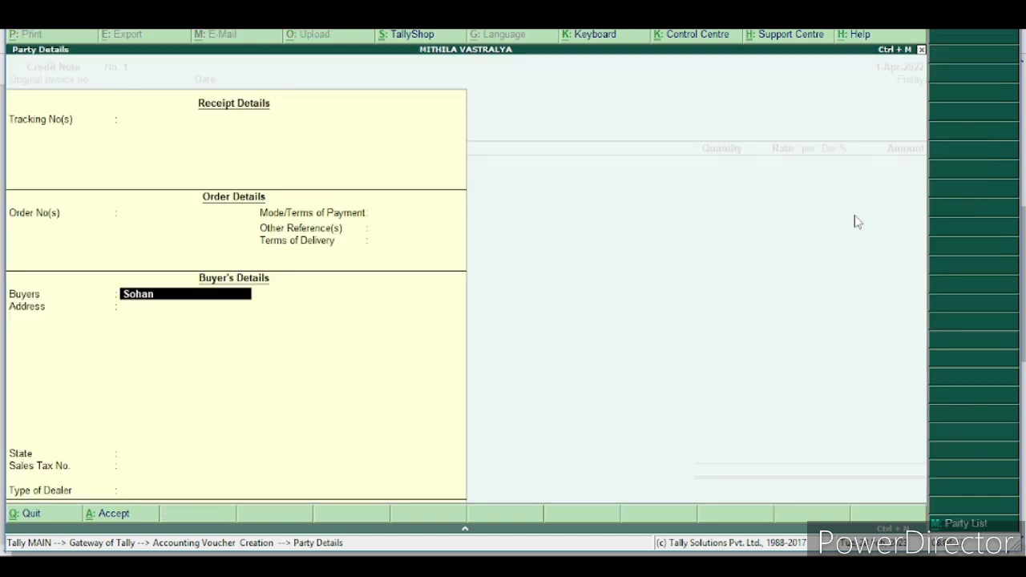
key(Return)
key(Return)
key(Return)
key(Return)
key(Return)
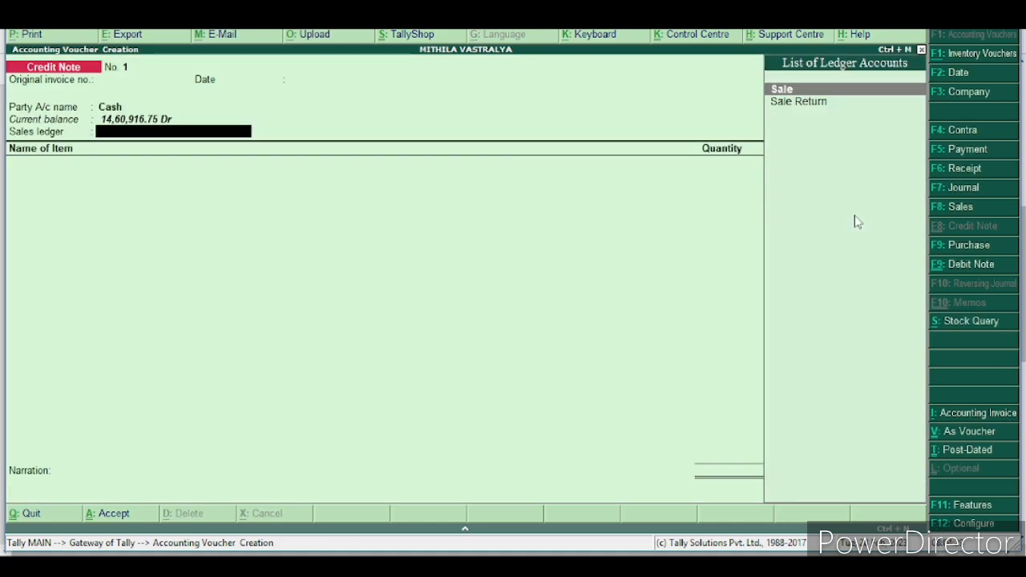
key(Down)
key(Return)
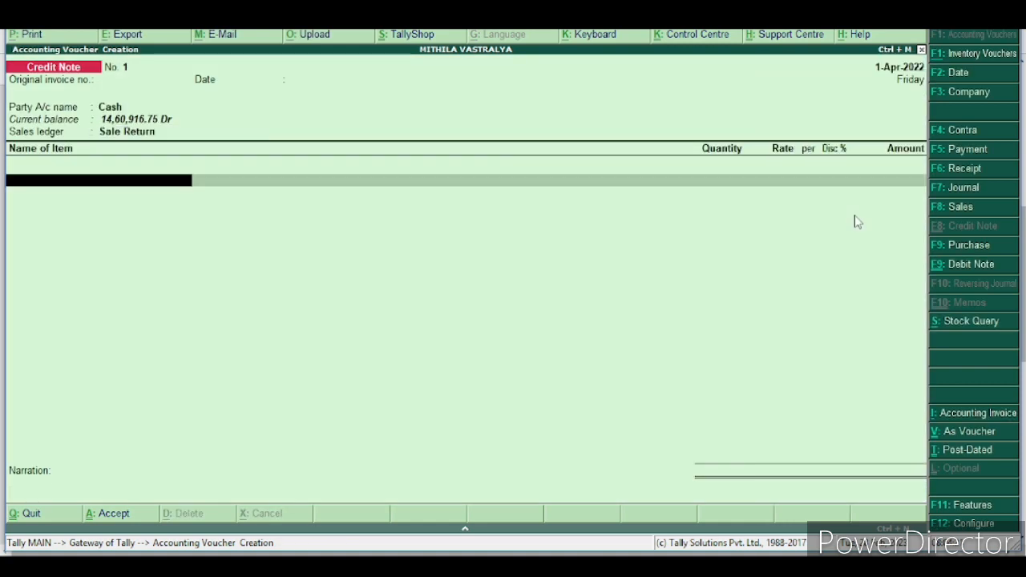
Add Sparky 28" to the credit note, check the return details in the question PDF, and set its location to Shop
text(S)
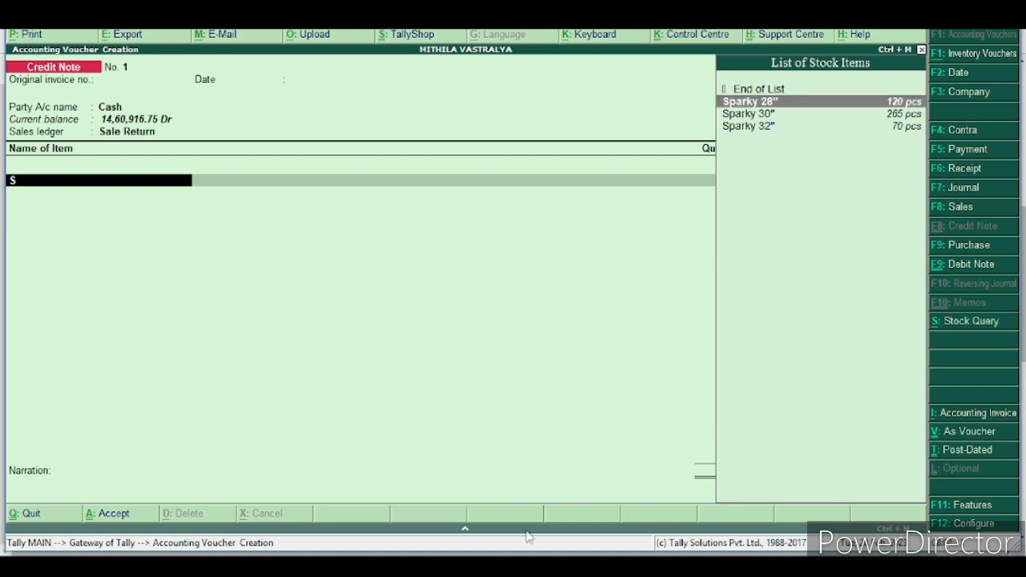
click(345, 565)
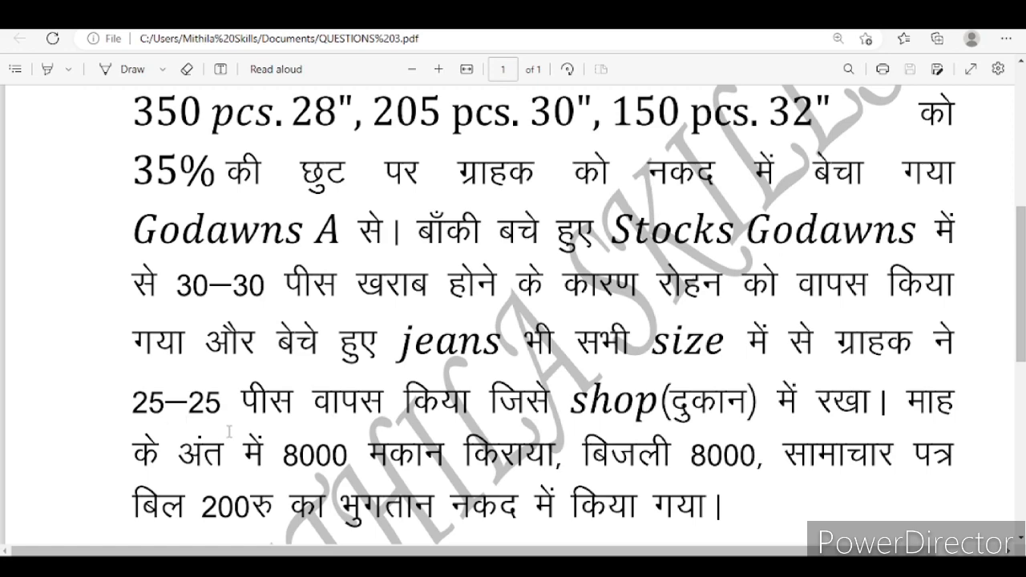
click(575, 565)
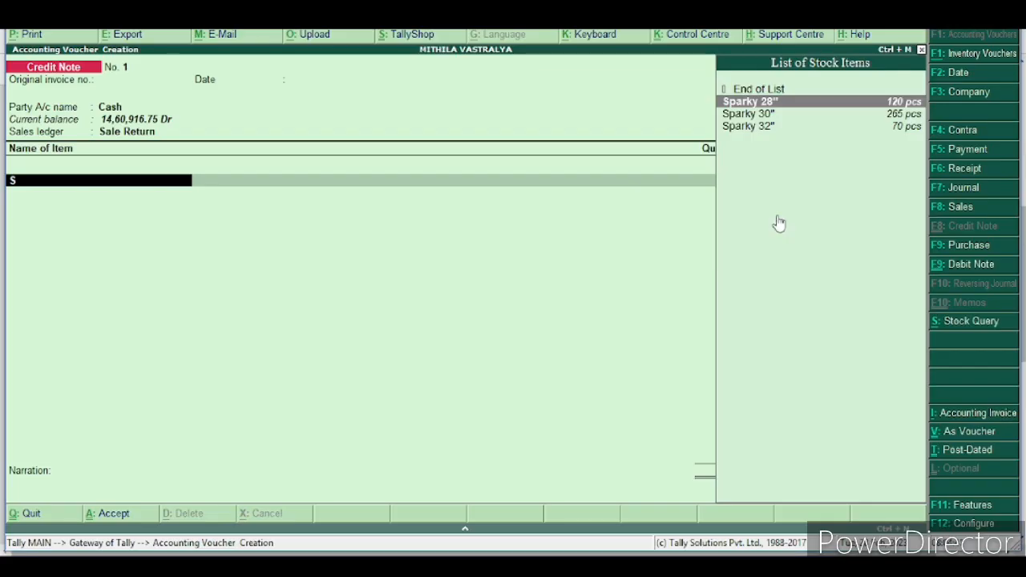
key(Return)
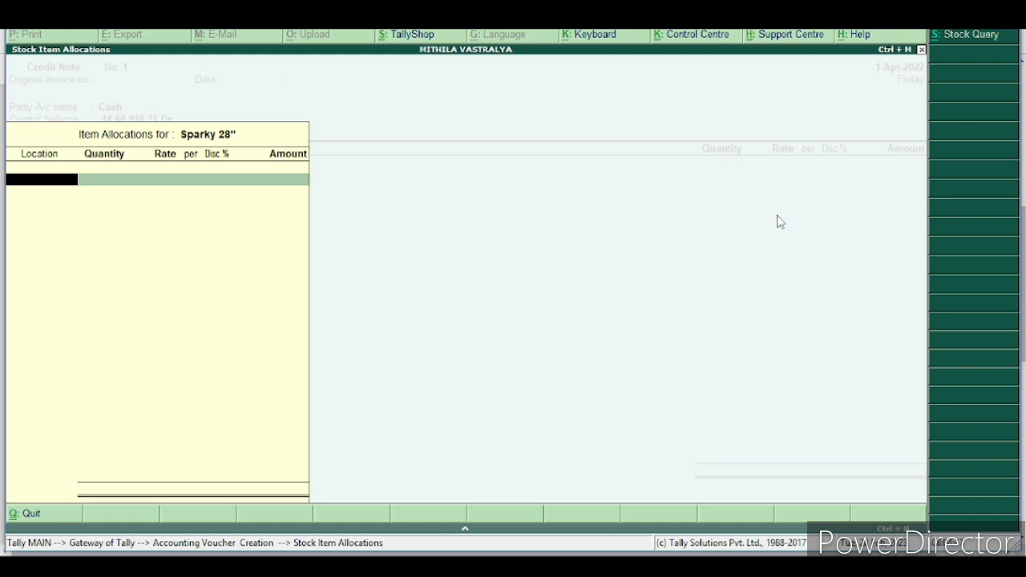
text(G)
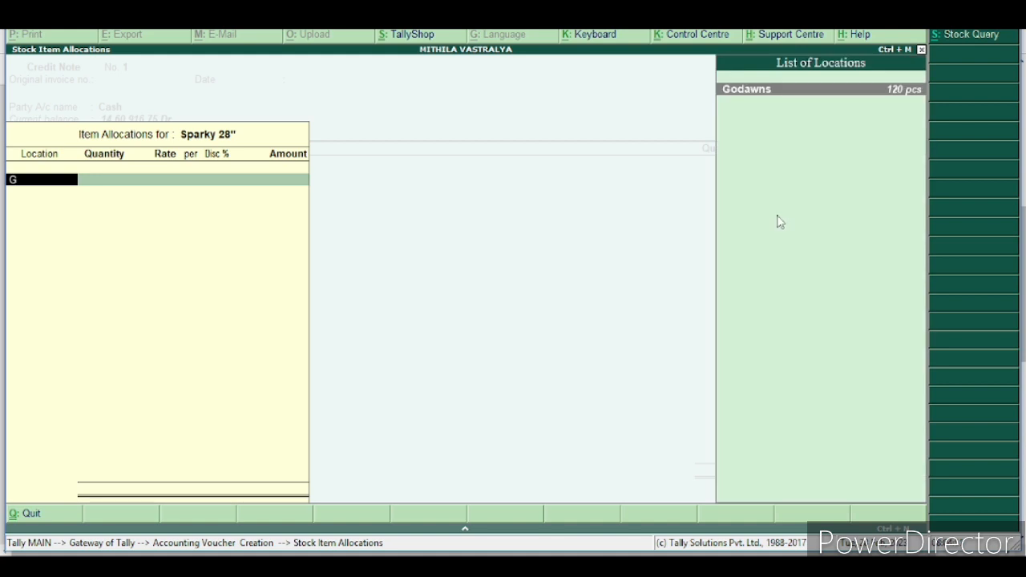
key(BackSpace)
key(Down)
key(Return)
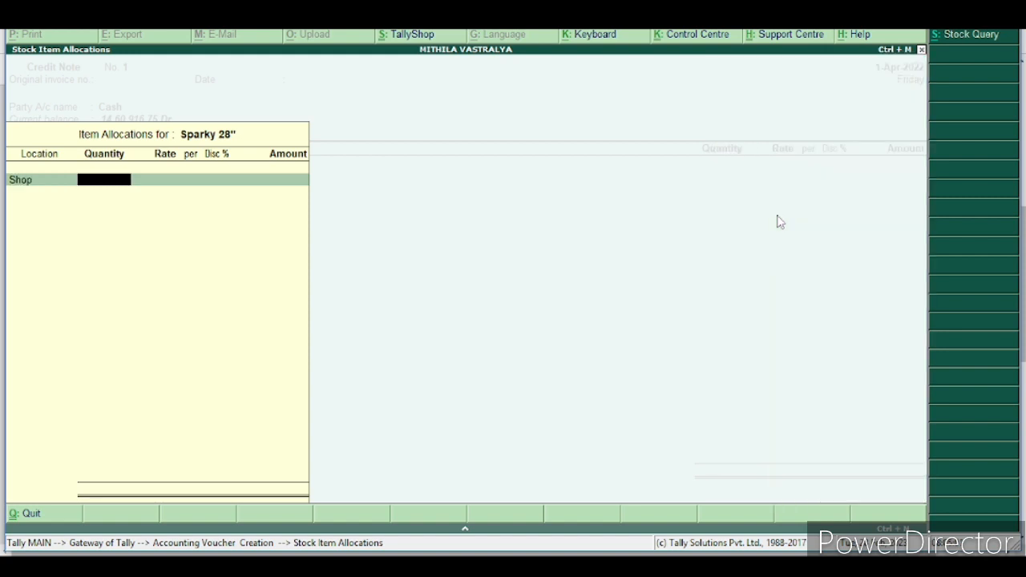
Allocate 25 pcs of Sparky 28" at rate 1,299.00 with a 35% discount
text(25)
key(Return)
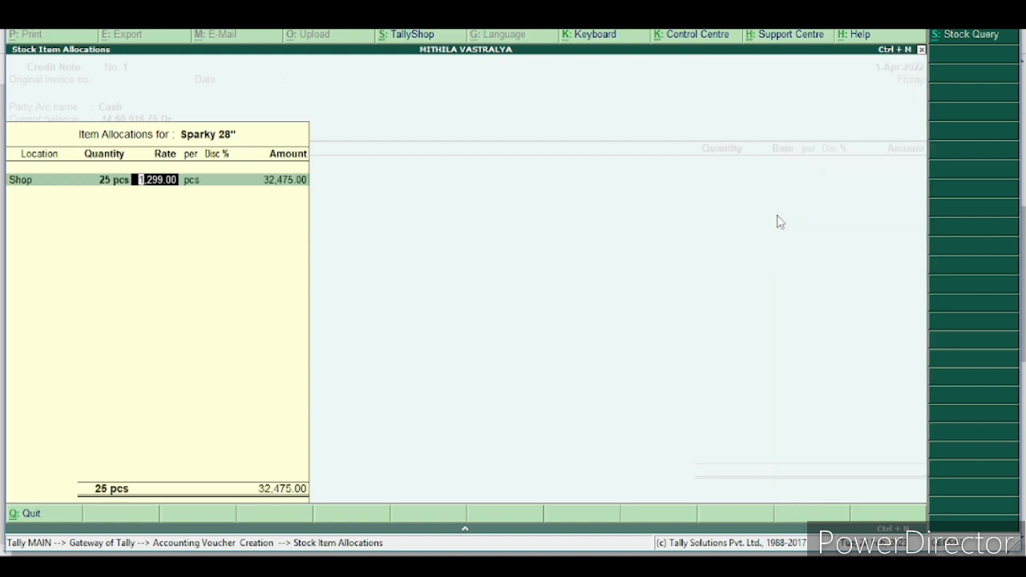
key(Return)
key(Return)
text(35)
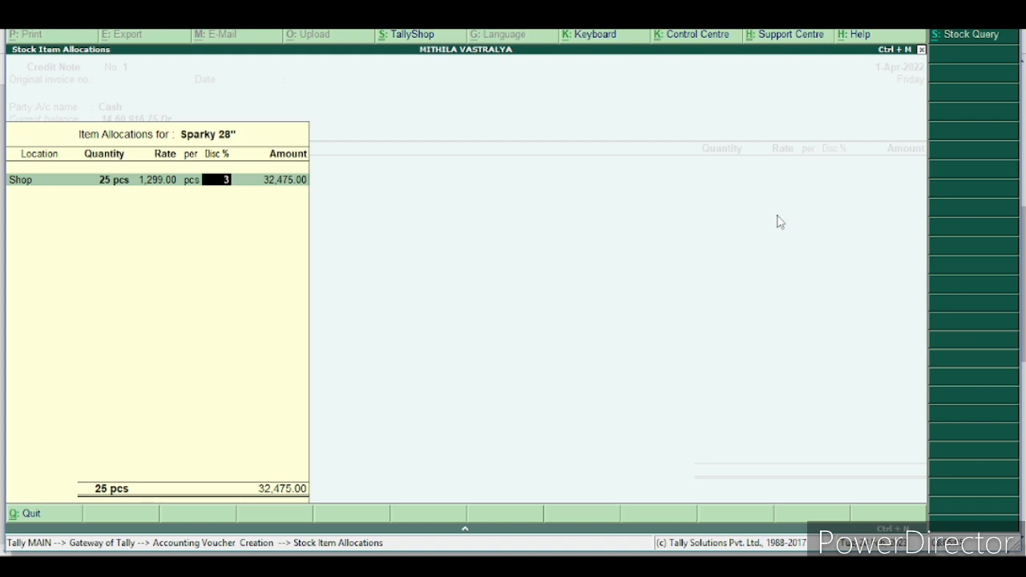
key(Return)
key(Return)
key(Return)
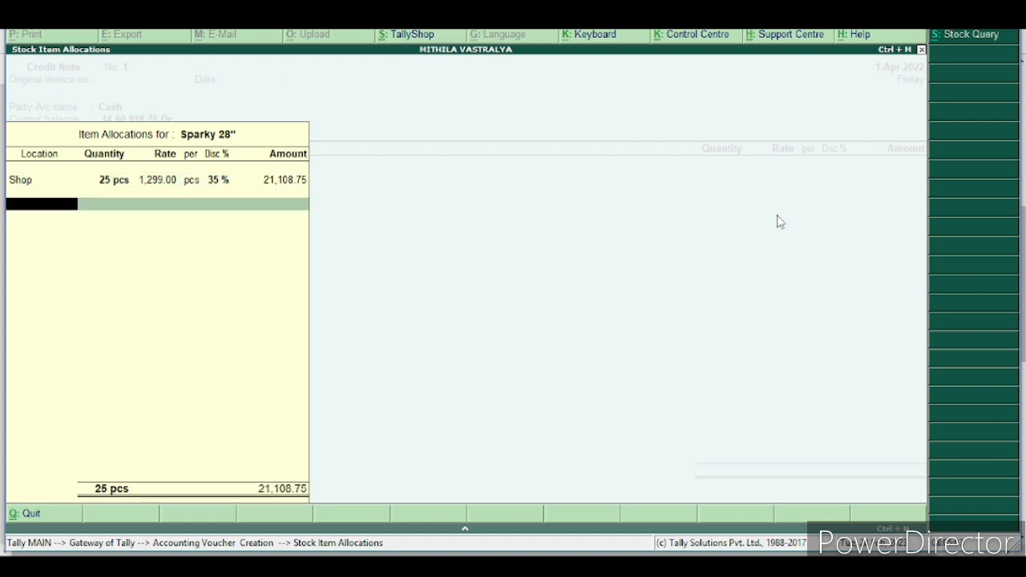
key(Return)
Add Sparky 30" to the credit note, allocating 25 pcs to Shop at rate 1,499.00 with a 35% discount
text(S)
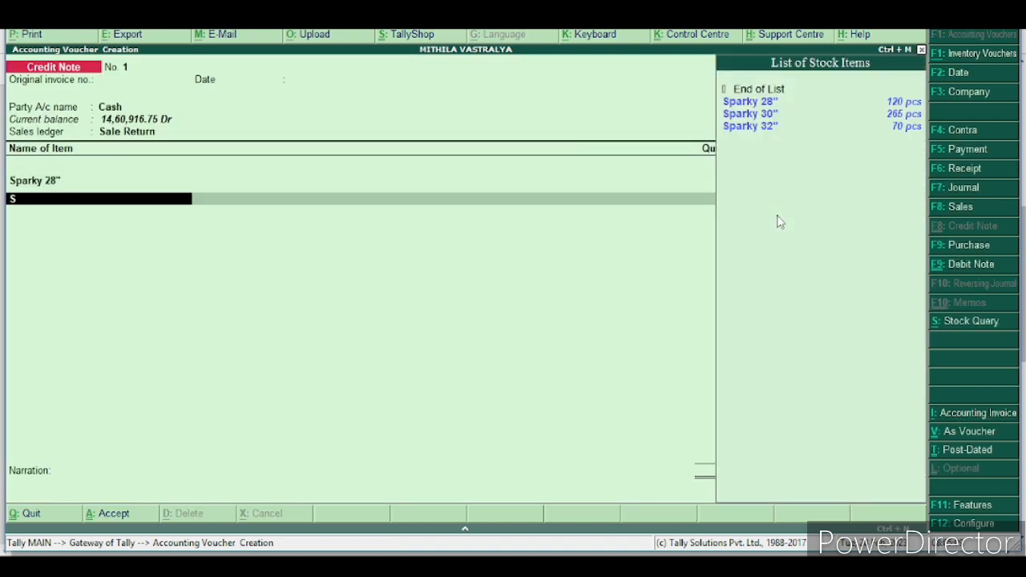
key(Down)
key(Return)
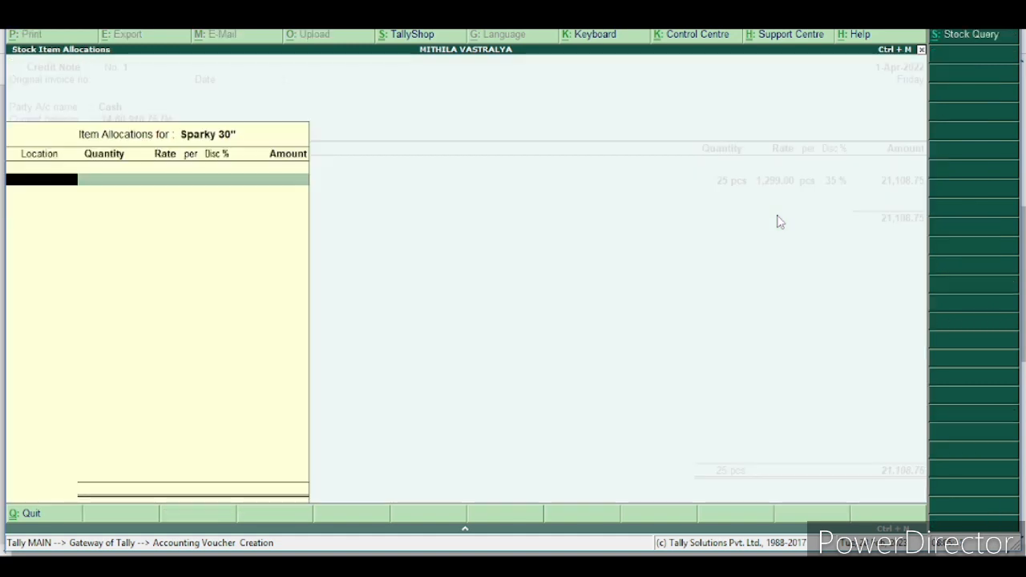
text(S)
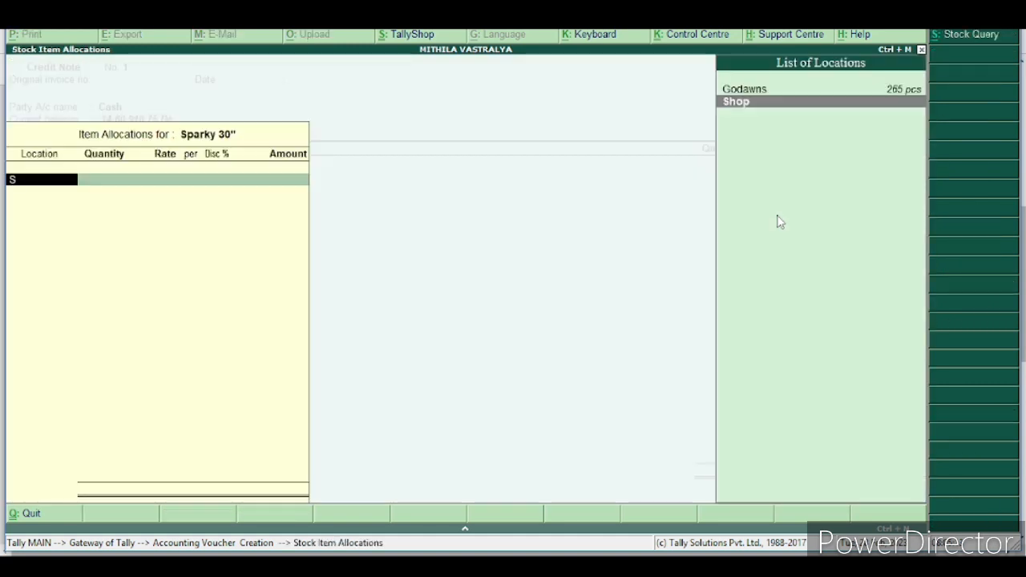
key(Return)
text(25)
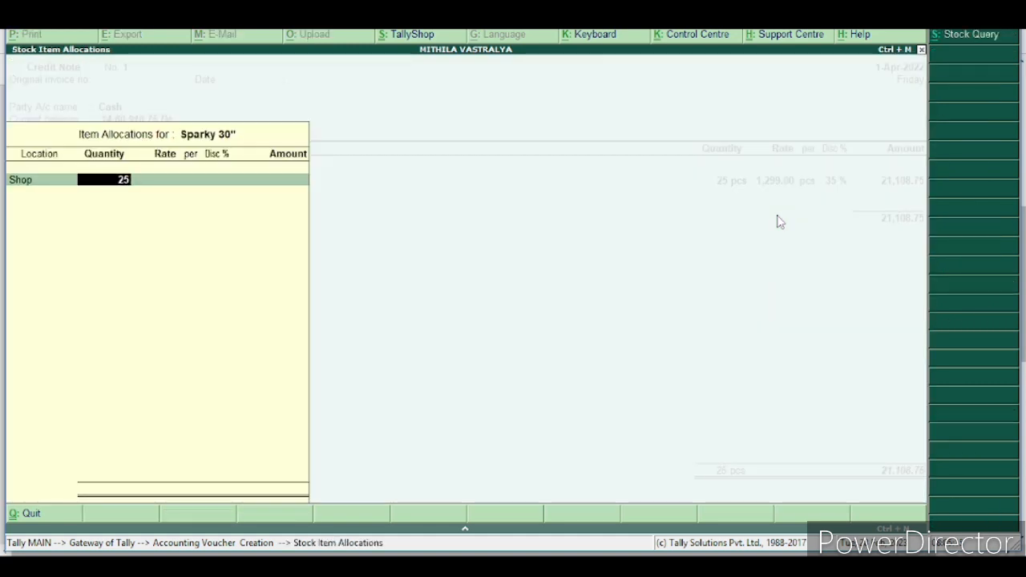
key(Return)
key(Return)
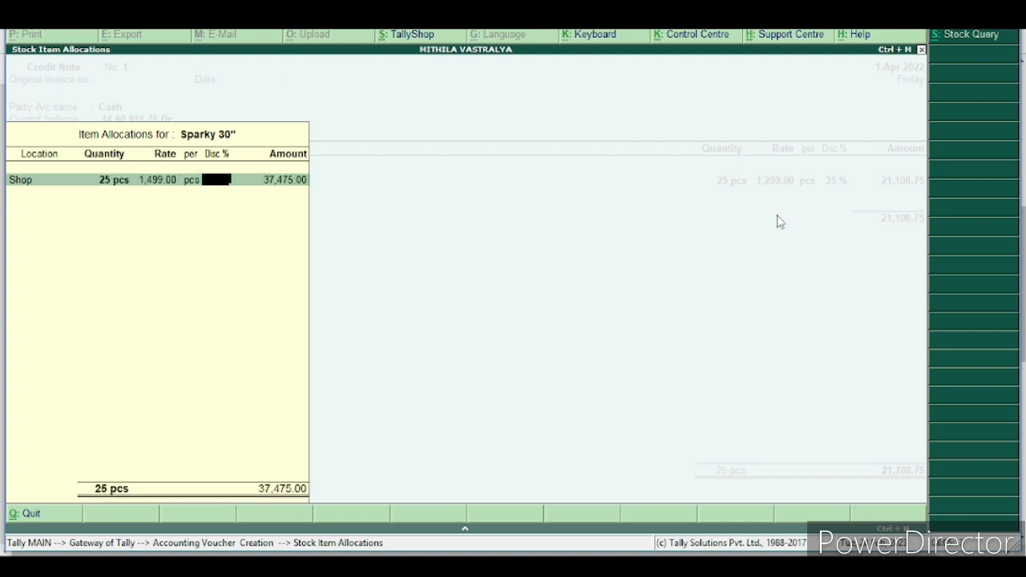
text(35)
key(Return)
key(Return)
key(Return)
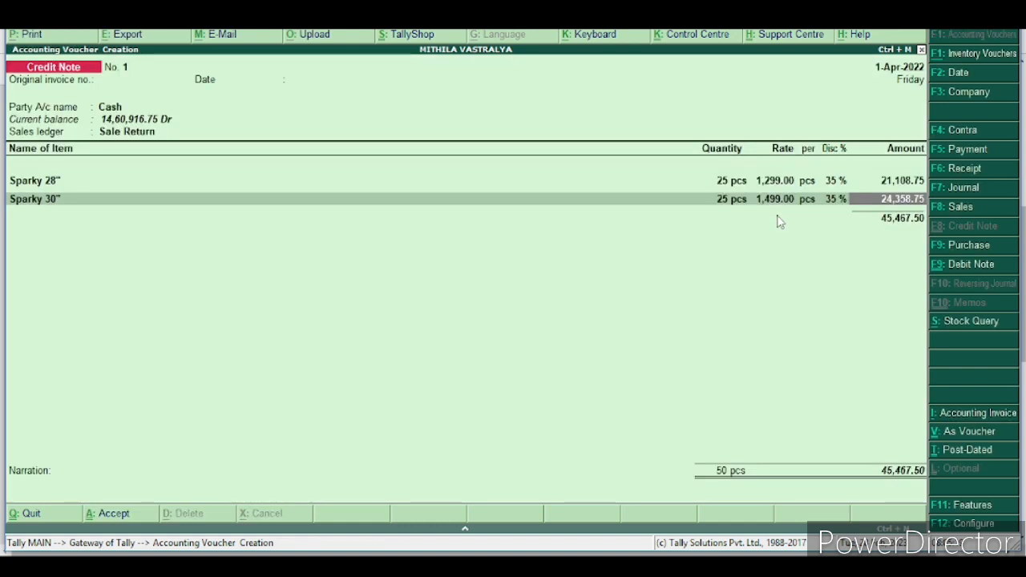
key(Return)
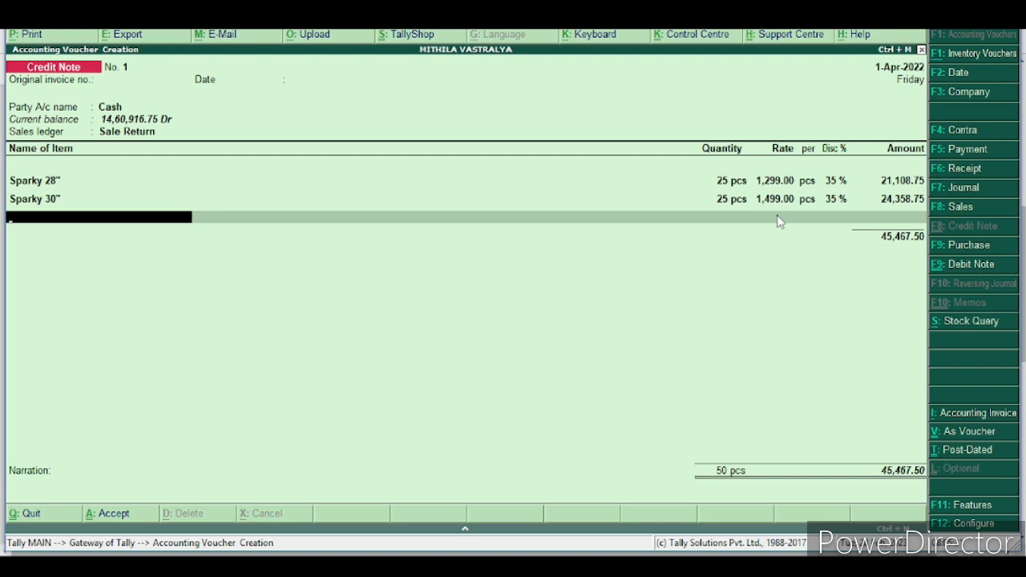
Add Sparky 32" to the credit note, allocating 25 pcs to Shop at rate 1,699.00 with a 35% discount
text(S)
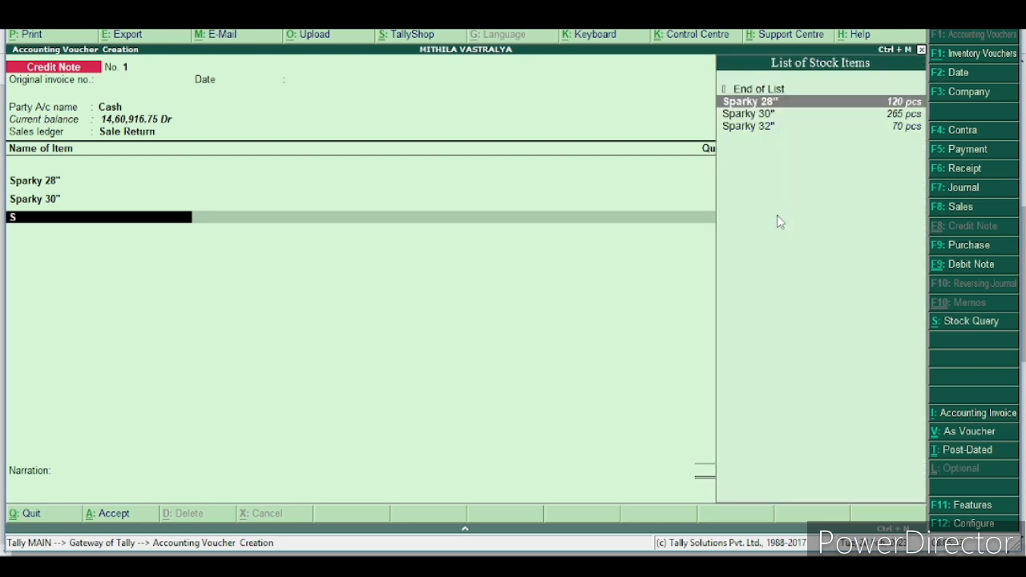
key(Down)
key(Down)
key(Return)
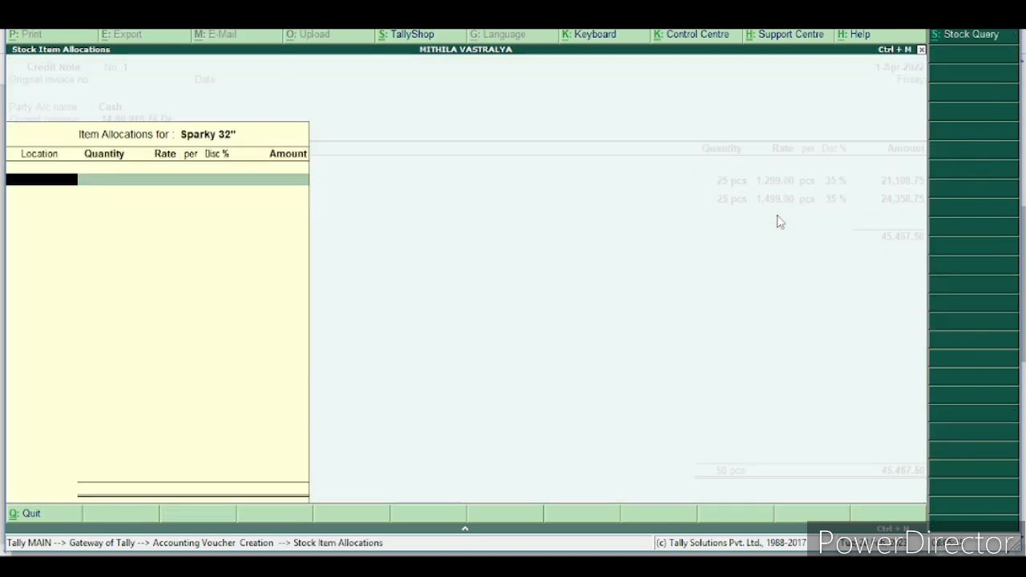
text(S)
key(Return)
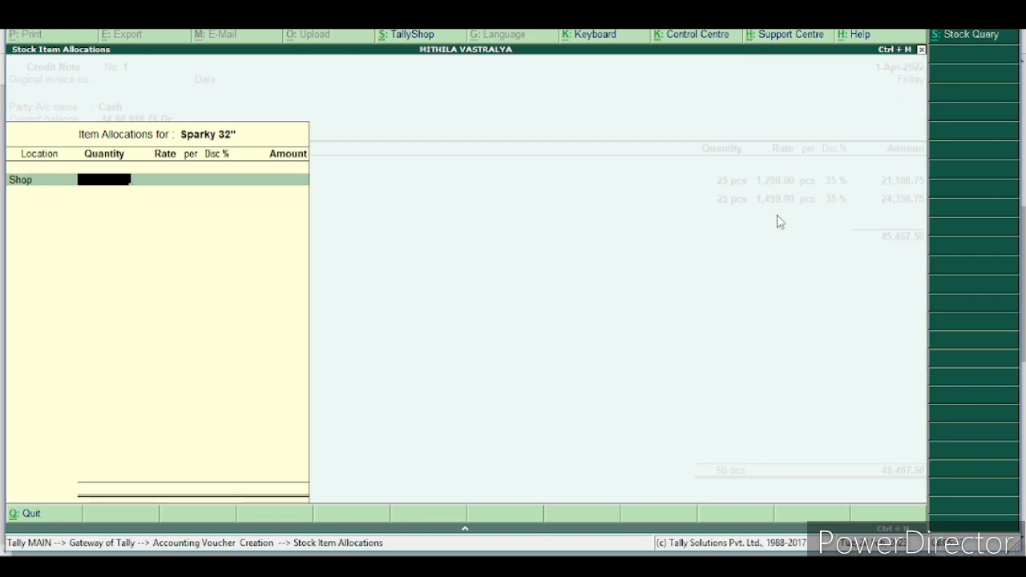
text(25)
key(Return)
key(Return)
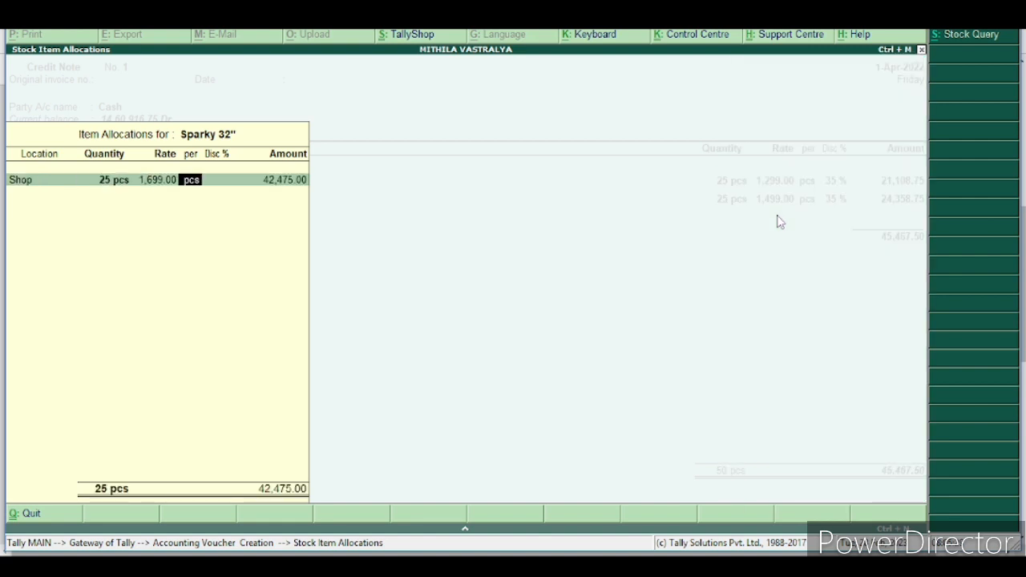
key(Return)
text(35)
key(Return)
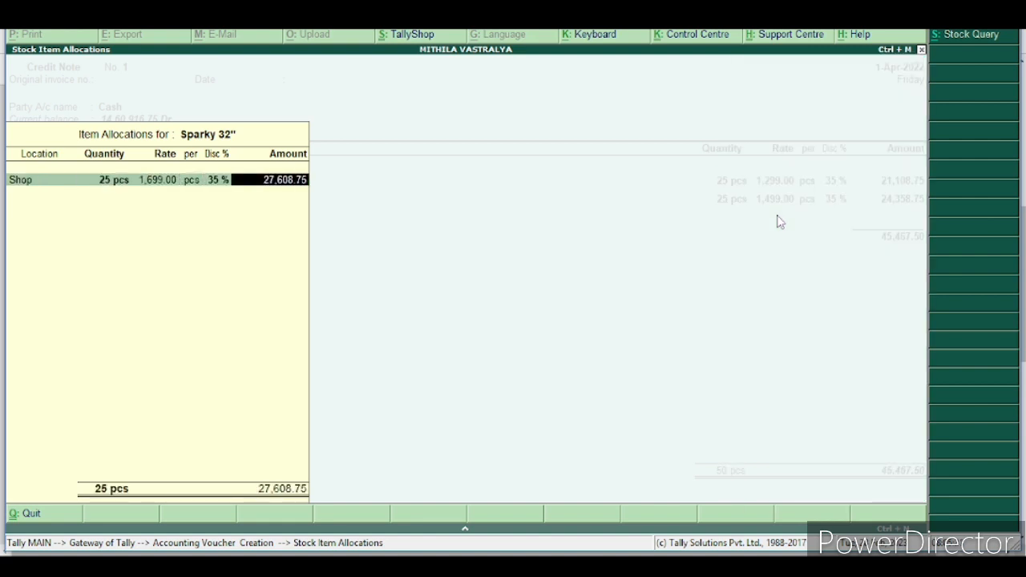
key(Return)
key(Return)
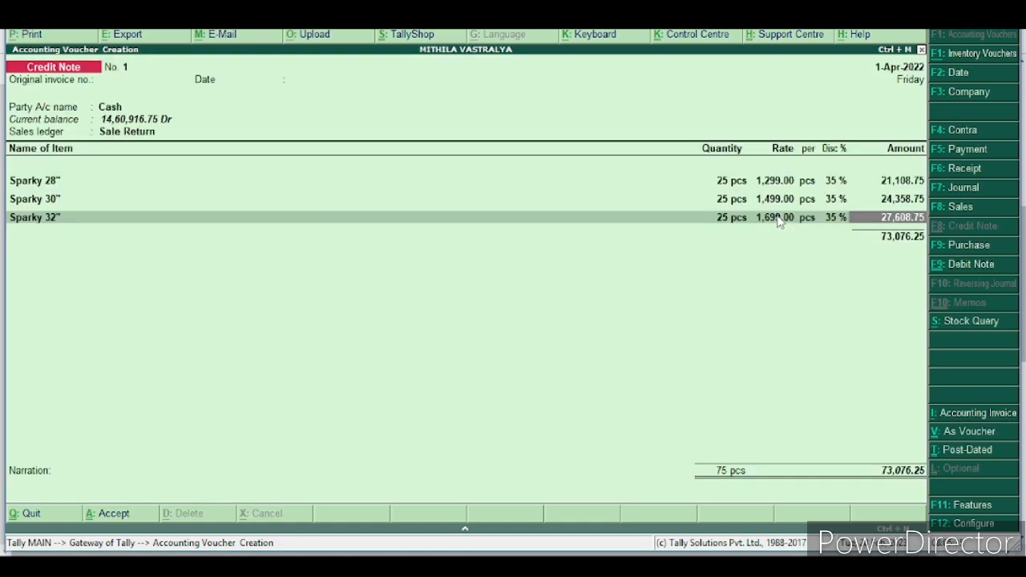
Save the sales return credit note and go back to the Gateway of Tally
click(775, 217)
key(ctrl+a)
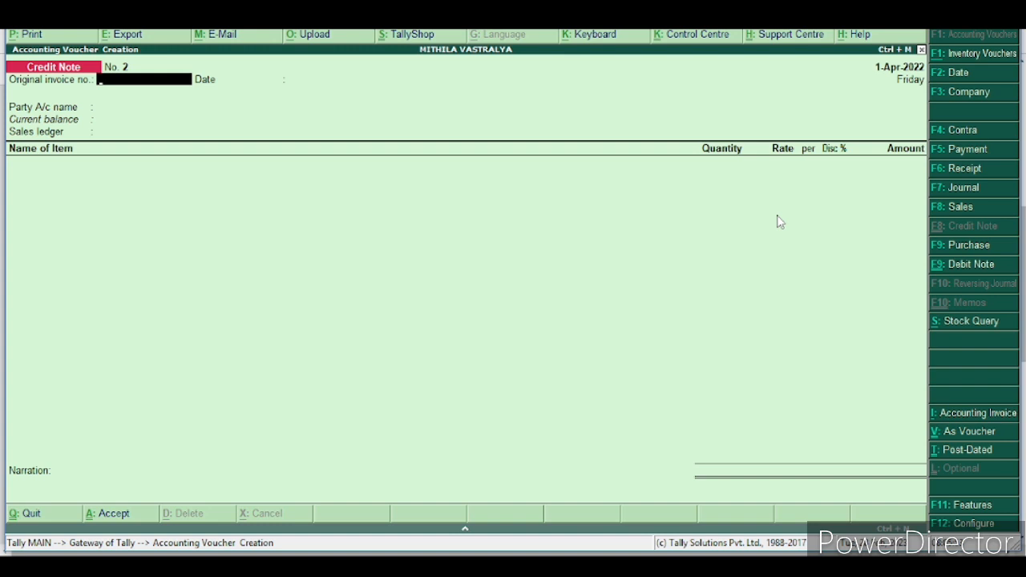
key(Escape)
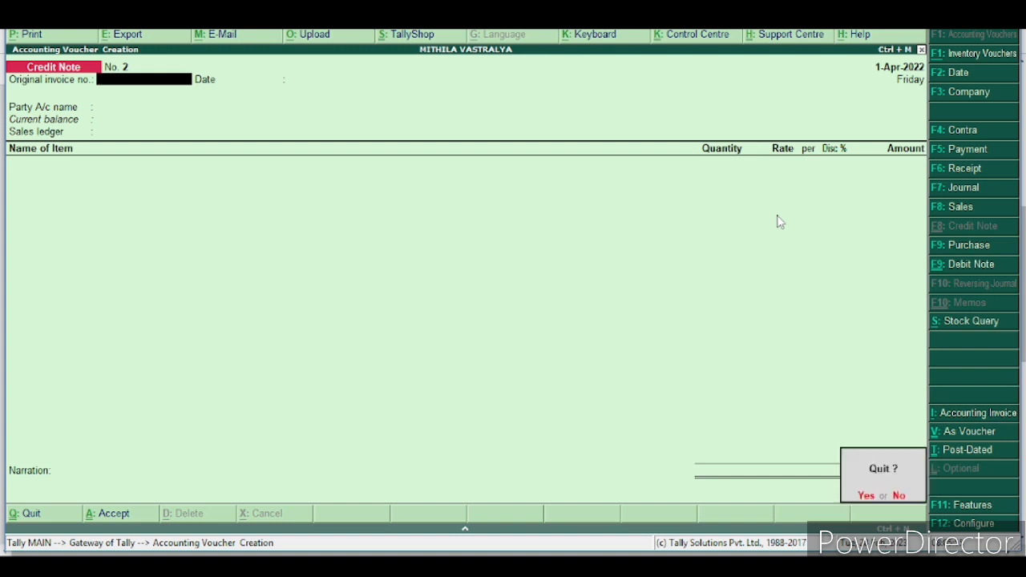
key(y)
Open the stock summary, examine the closing quantities and values of the Sparky sizes under Jeans, and close the report
key(Down)
key(Down)
key(Down)
key(Down)
key(Down)
key(Down)
key(Down)
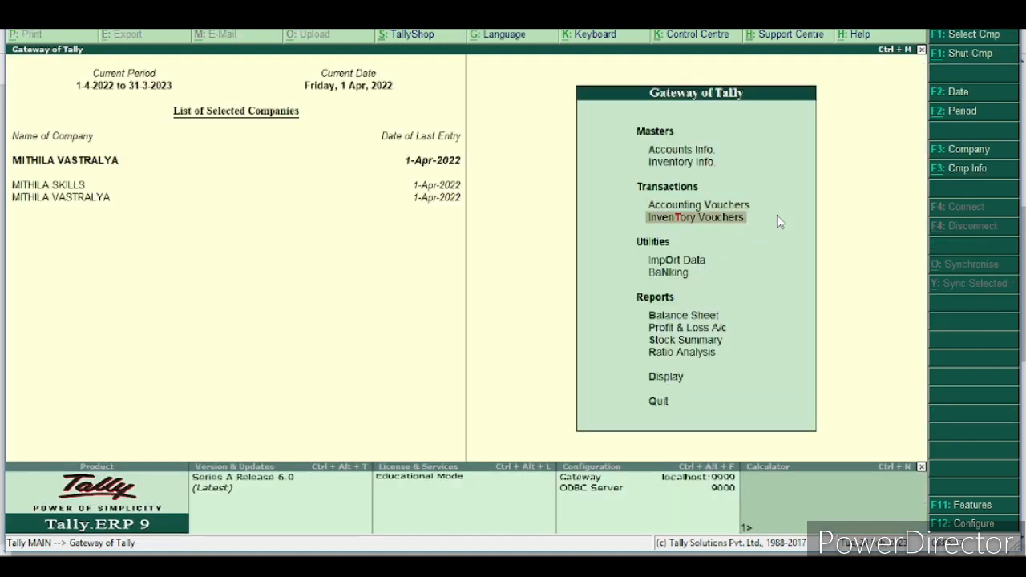
key(Up)
key(Return)
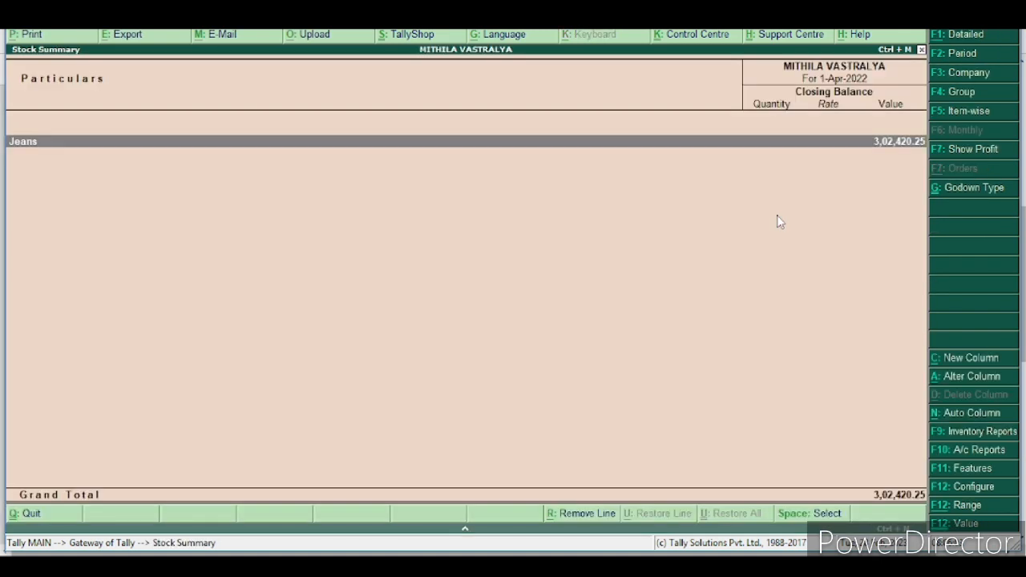
key(Return)
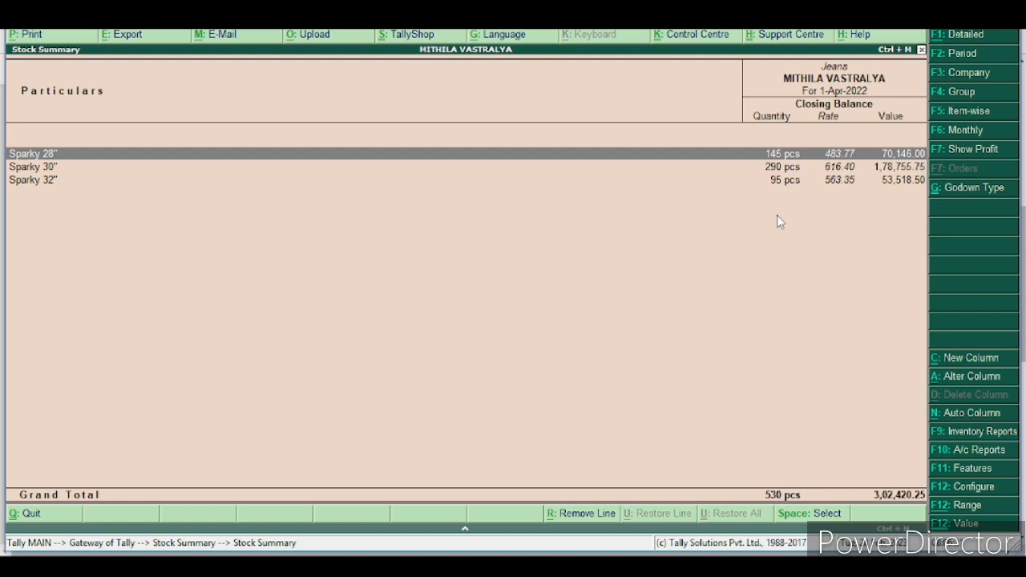
key(Escape)
key(Escape)
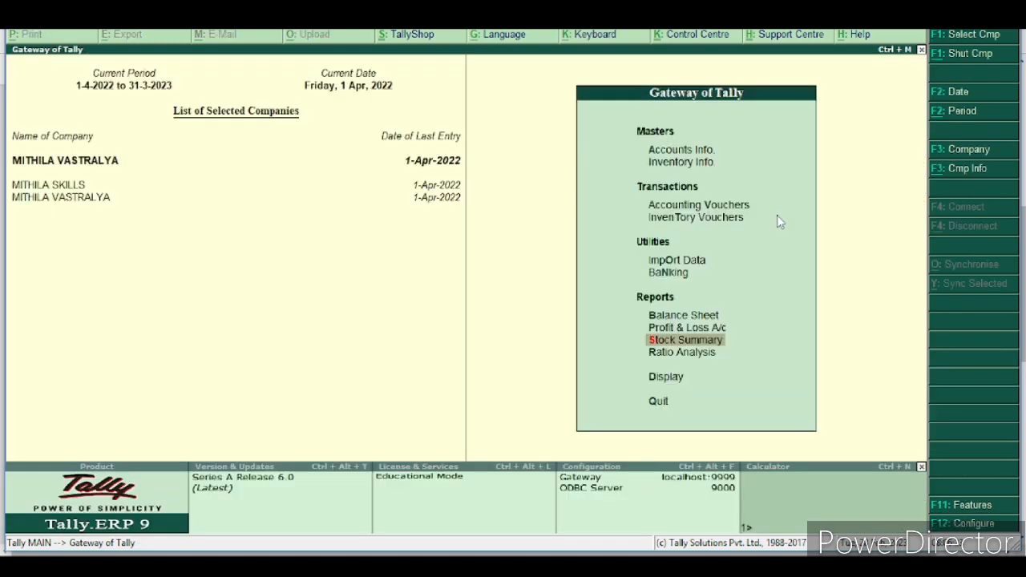
key(Escape)
key(Escape)
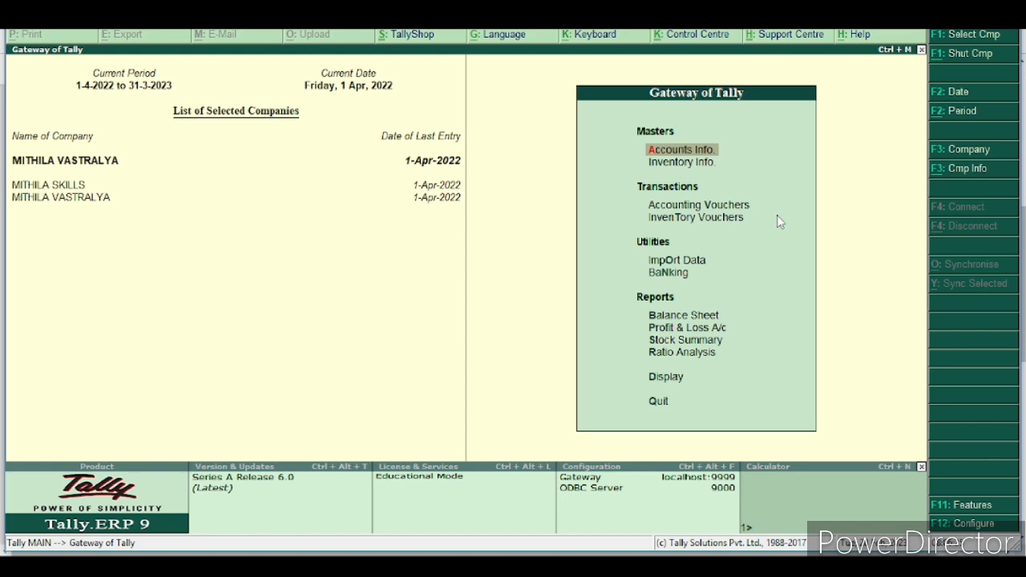
Switch to the question PDF, read the month-end cash expenses and the closing questions, and return to Tally
click(513, 566)
scroll(462, 300, down, 3)
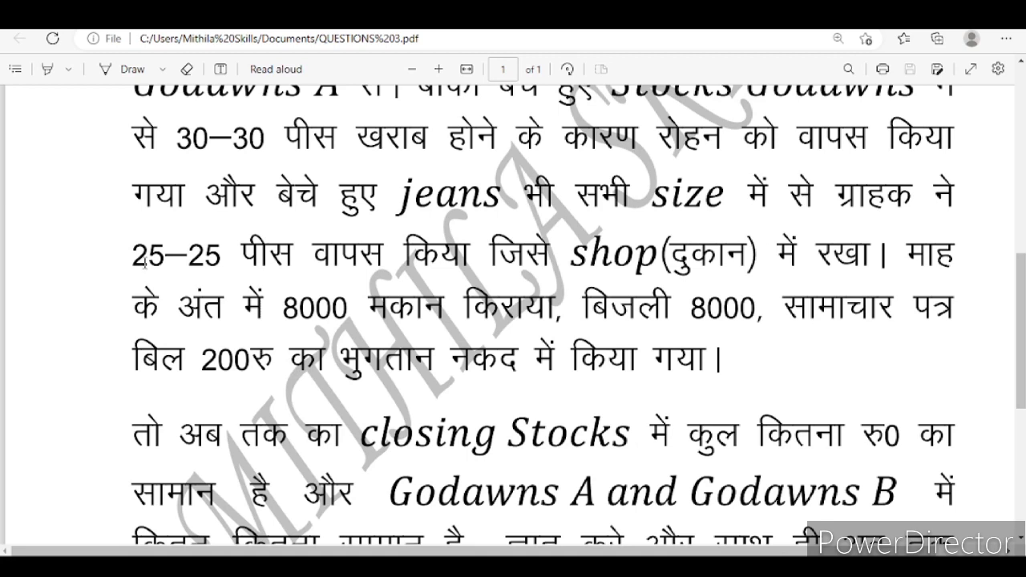
scroll(294, 316, down, 2)
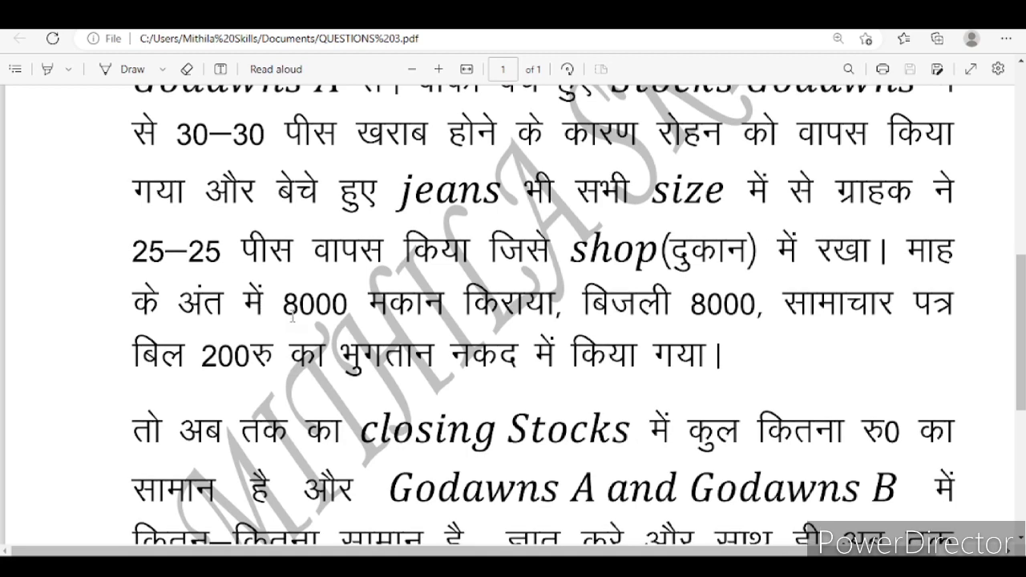
scroll(735, 227, down, 2)
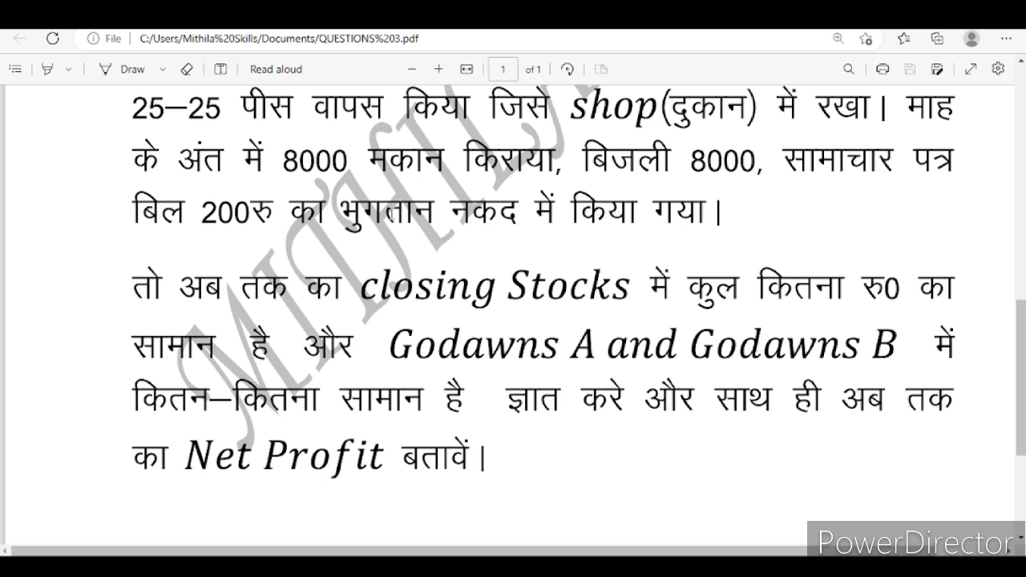
click(510, 567)
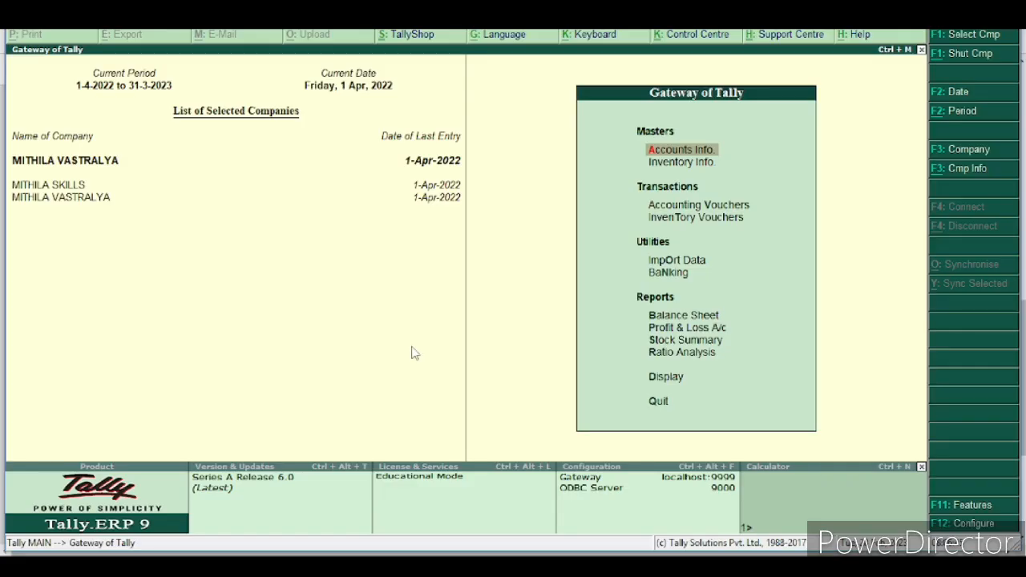
Open accounting voucher entry from the Gateway of Tally and start a payment voucher
key(Down)
key(Down)
key(Down)
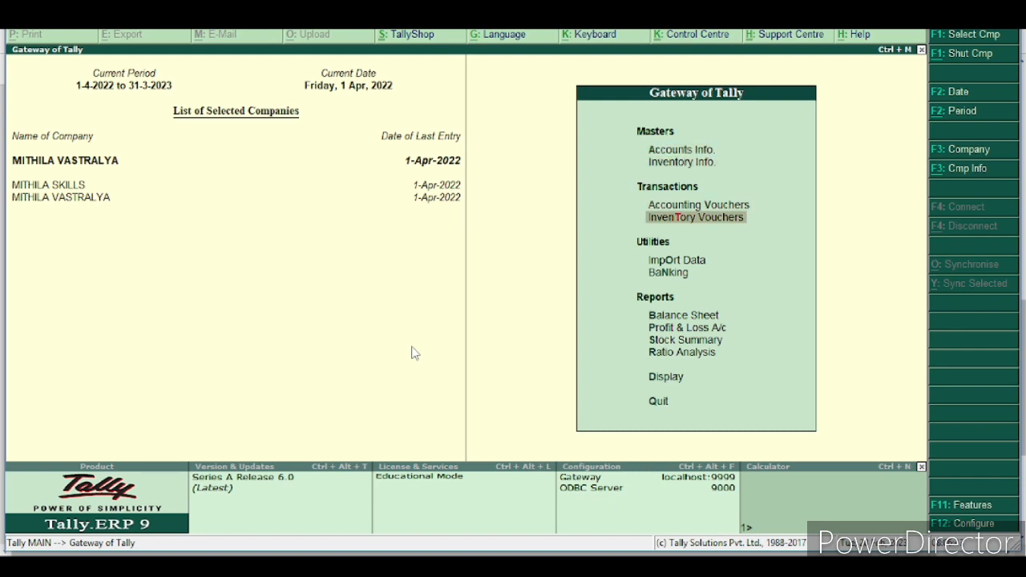
key(Up)
key(Return)
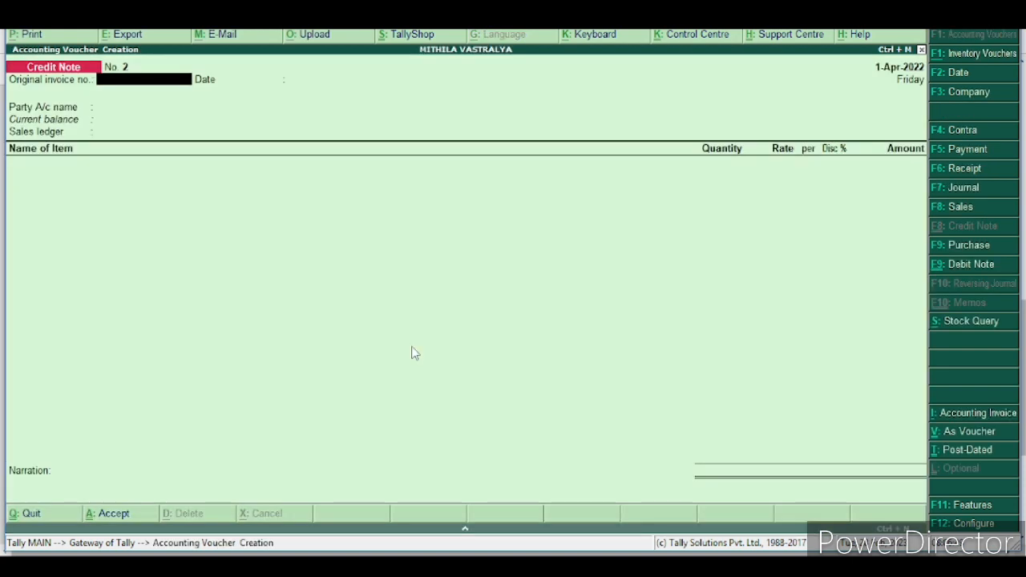
key(F5)
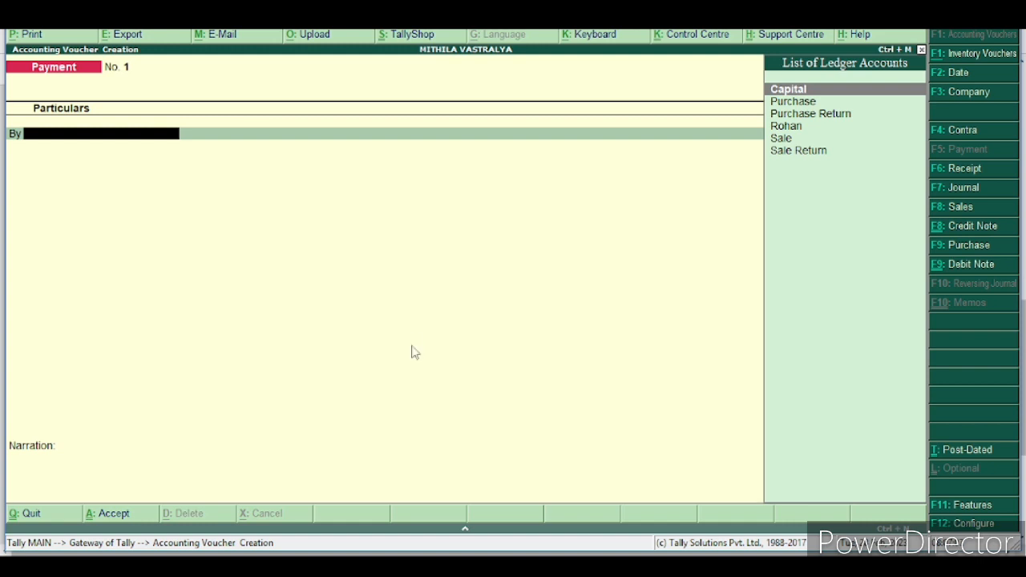
Create a Rent ledger under Indirect Expenses as the debit account of the payment voucher
key(alt+c)
text(Rent)
key(Return)
key(Return)
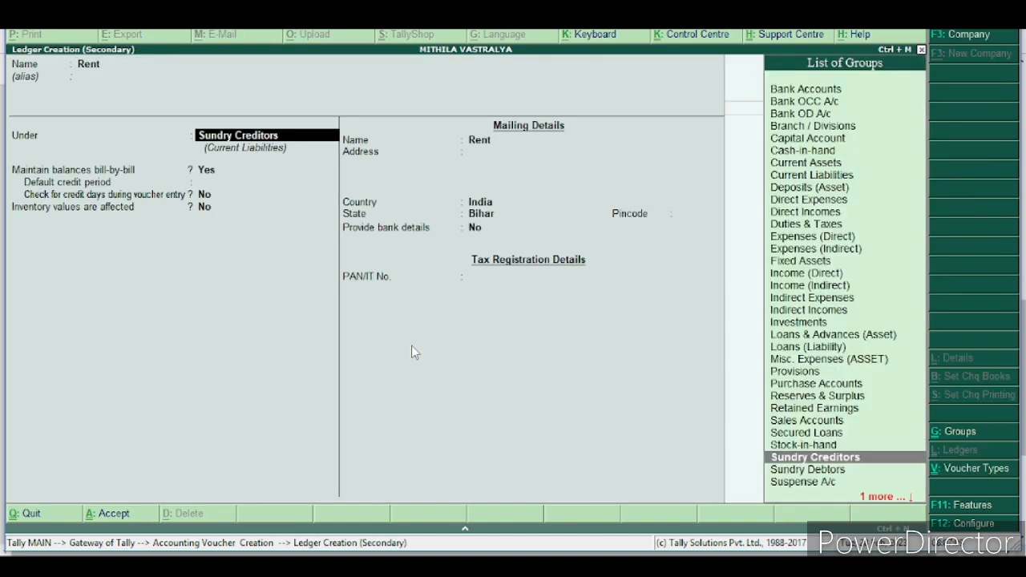
text(Ind)
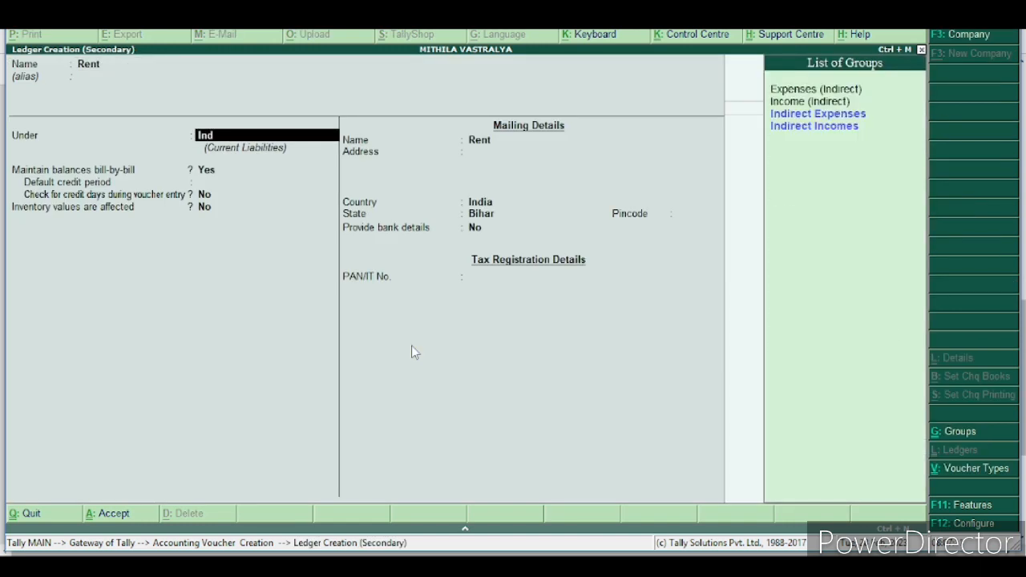
key(Return)
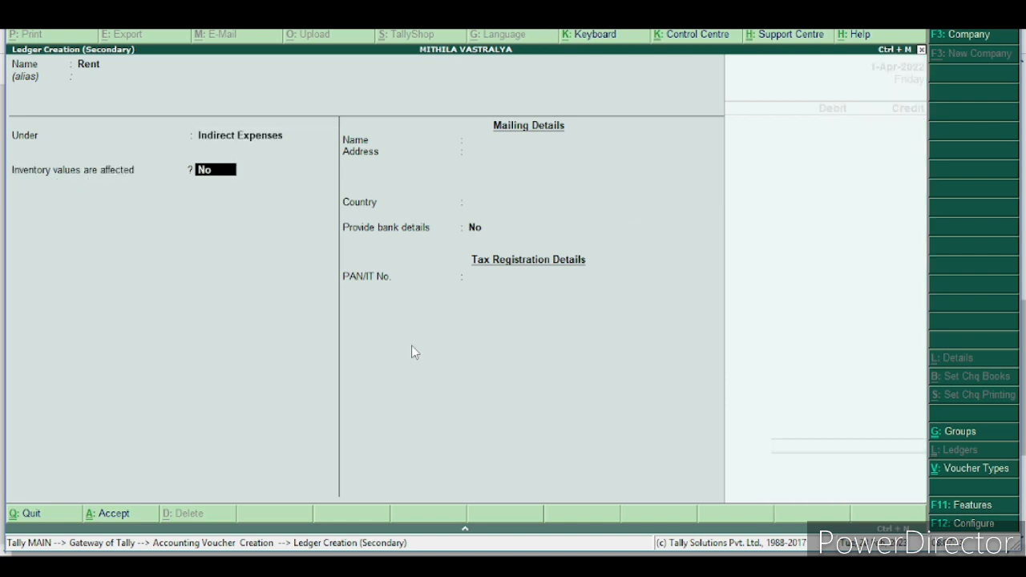
key(ctrl+a)
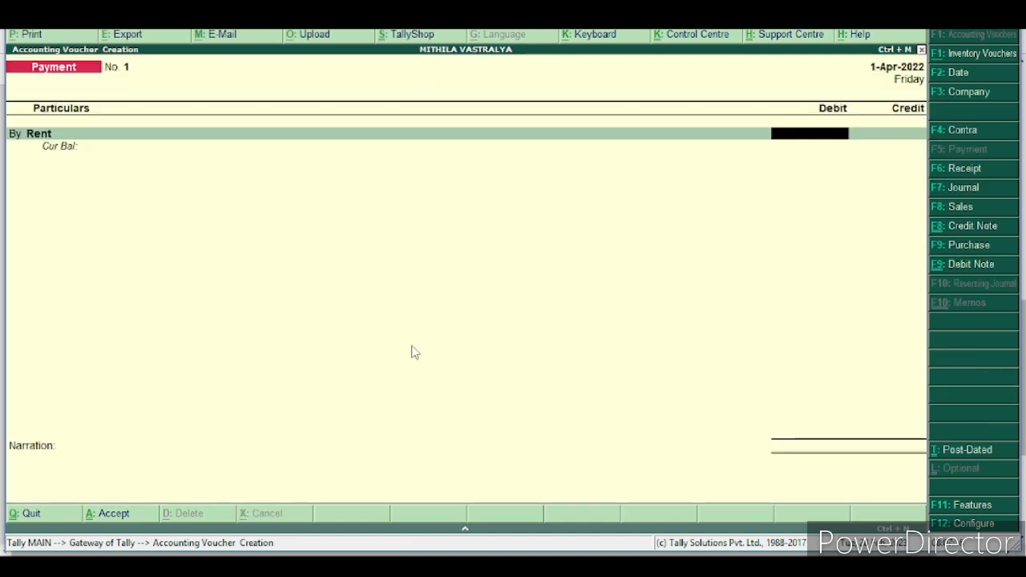
Debit Rent with 8,000, credit Cash for the same amount, and save the payment voucher
text(8000)
key(Return)
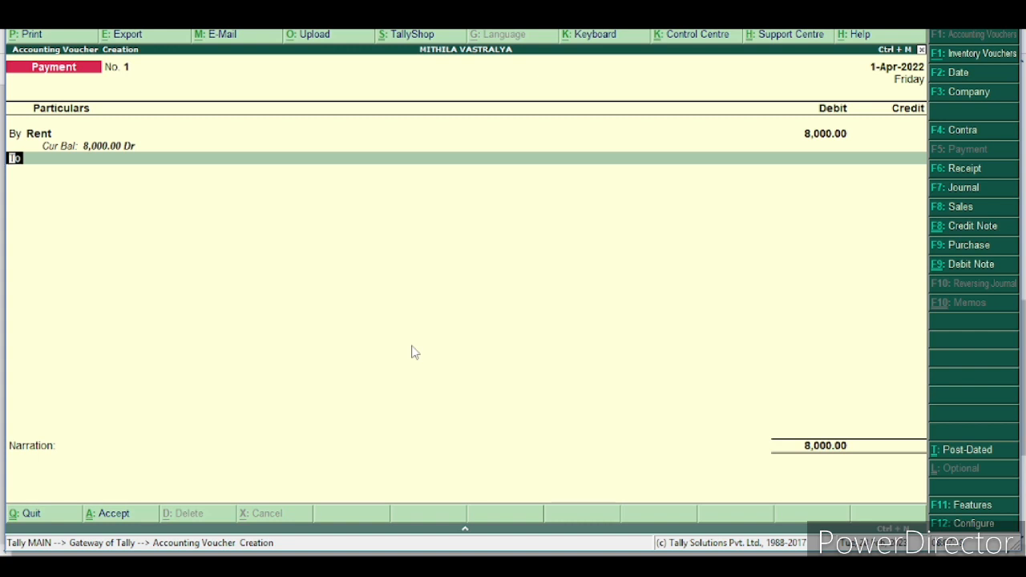
key(Return)
key(Down)
key(Down)
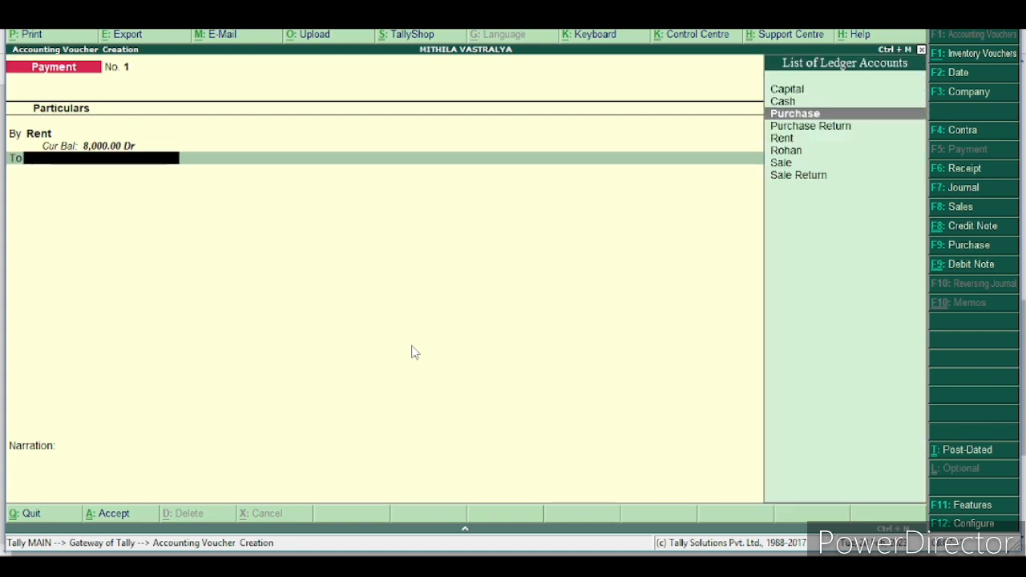
key(Up)
key(Return)
key(ctrl+a)
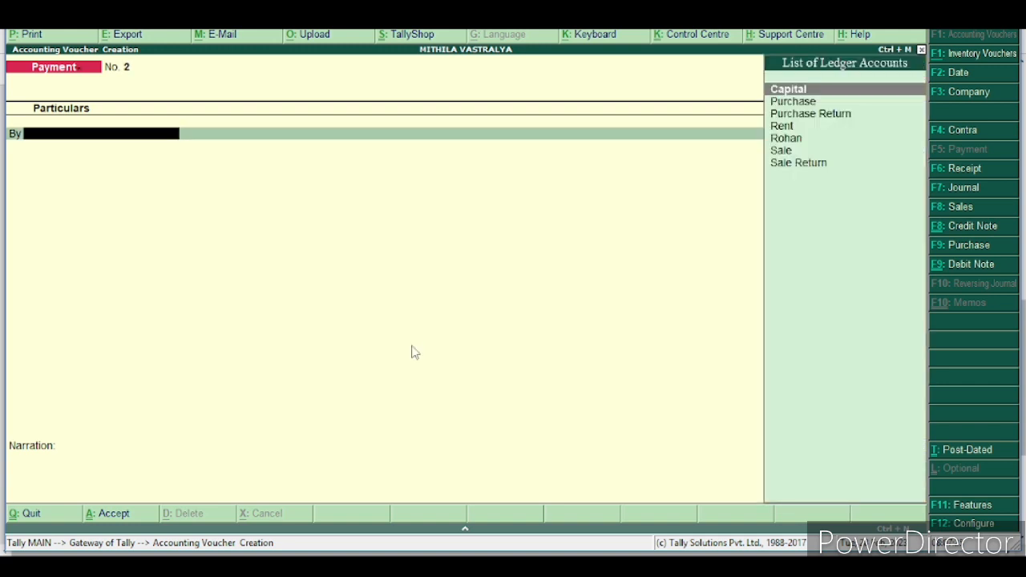
Create an Elect. Bill ledger under Indirect Expenses as the debit account of the second payment voucher
key(alt+c)
text(Elec)
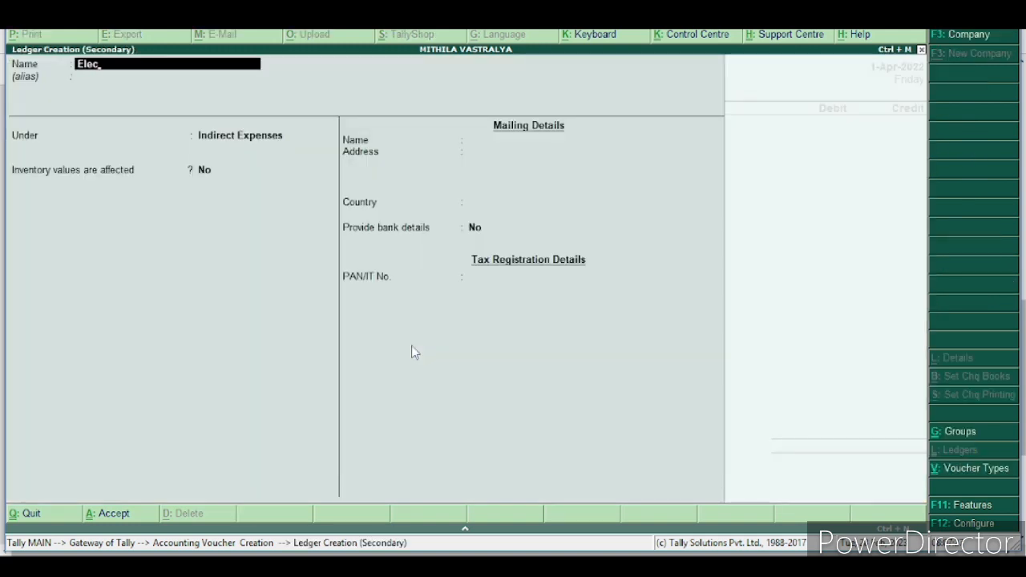
text(t.)
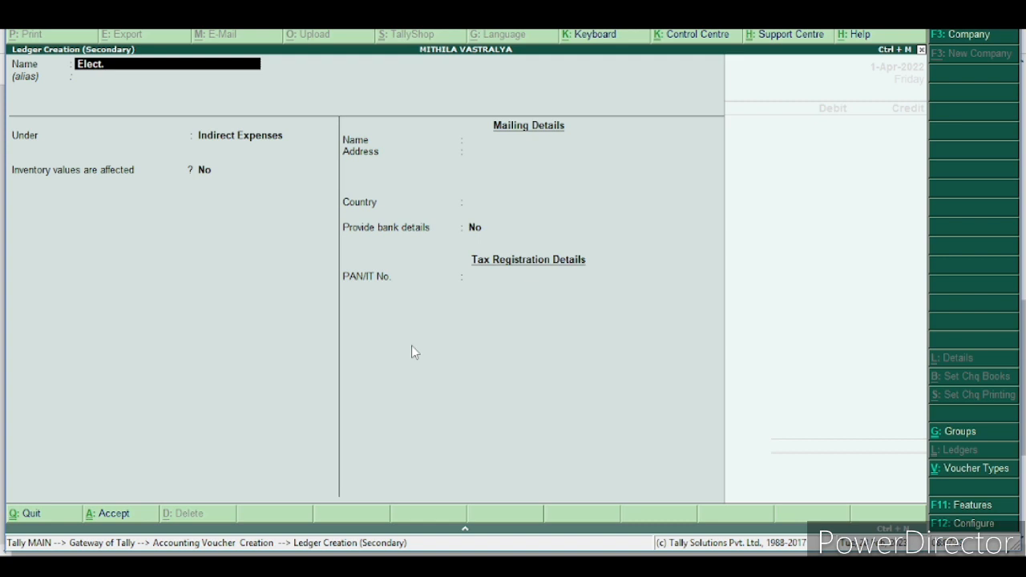
text( Bill)
key(Return)
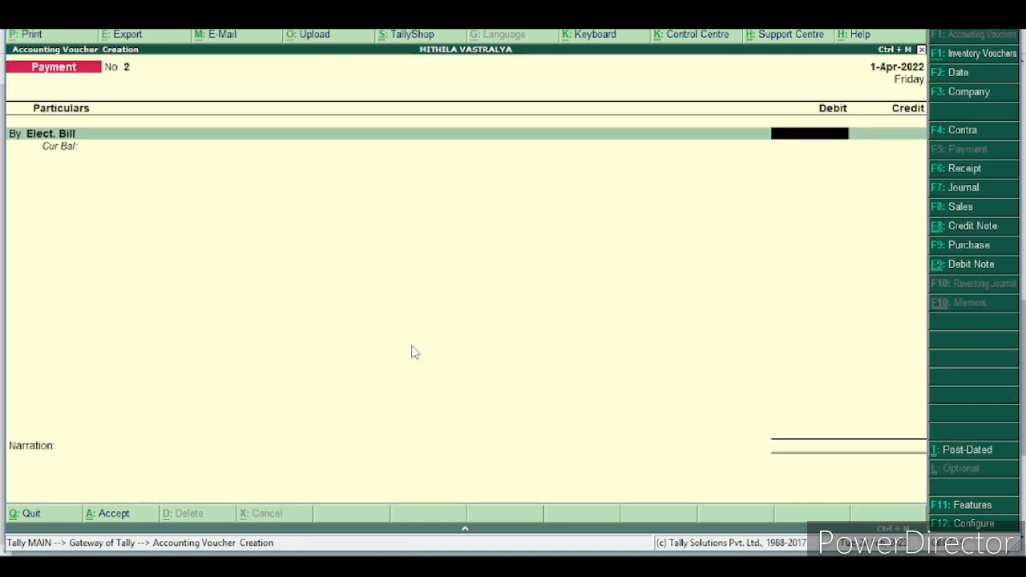
Debit Elect. Bill with 8,000, credit Cash for the same amount, and save the payment voucher
text(8000)
key(Return)
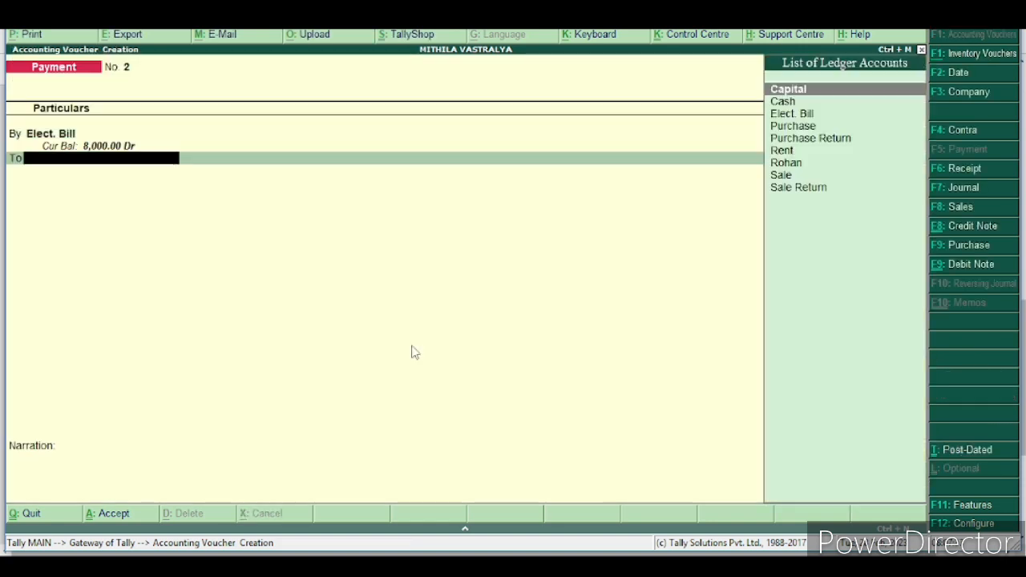
key(Down)
key(Return)
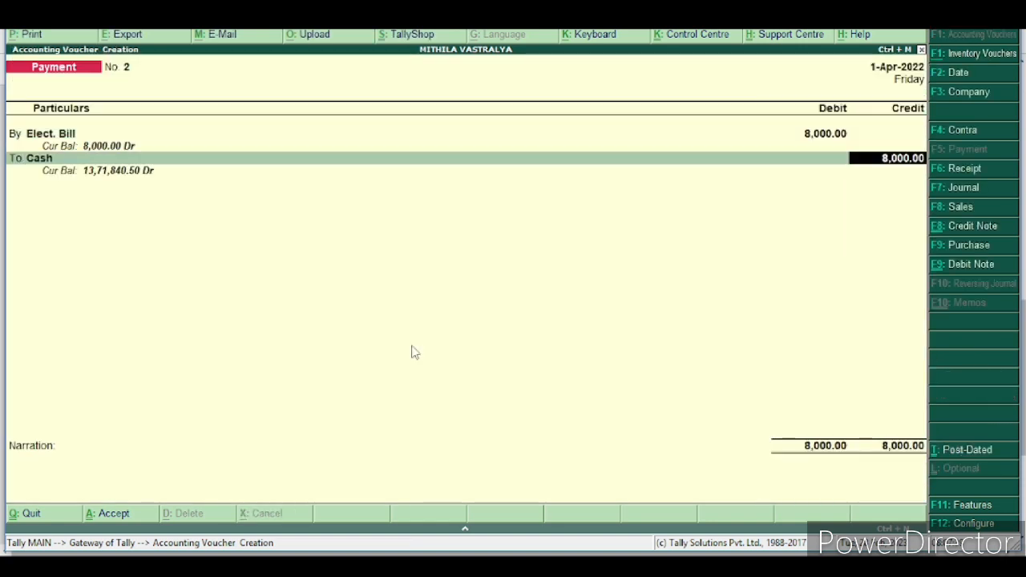
key(Return)
key(Return)
key(Return)
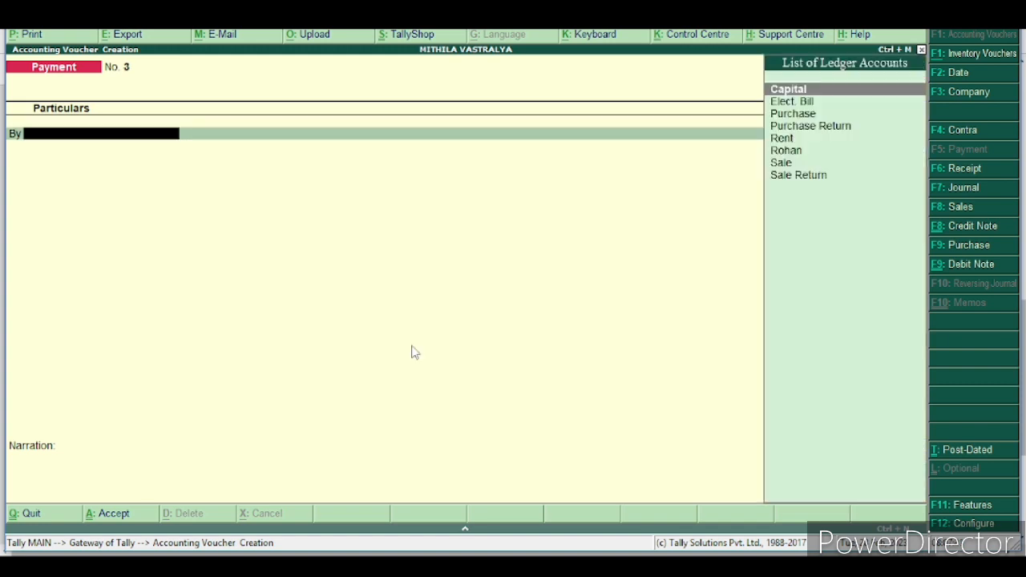
Create a News Paper Bill ledger under Indirect Expenses as the debit account of the third payment voucher
key(alt+c)
text(Ne)
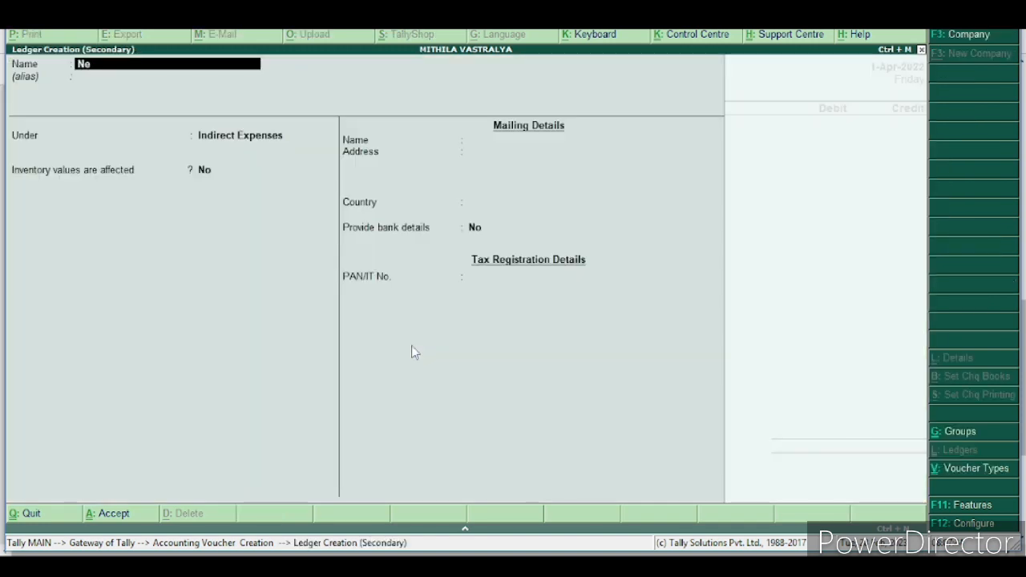
text(ws Pape)
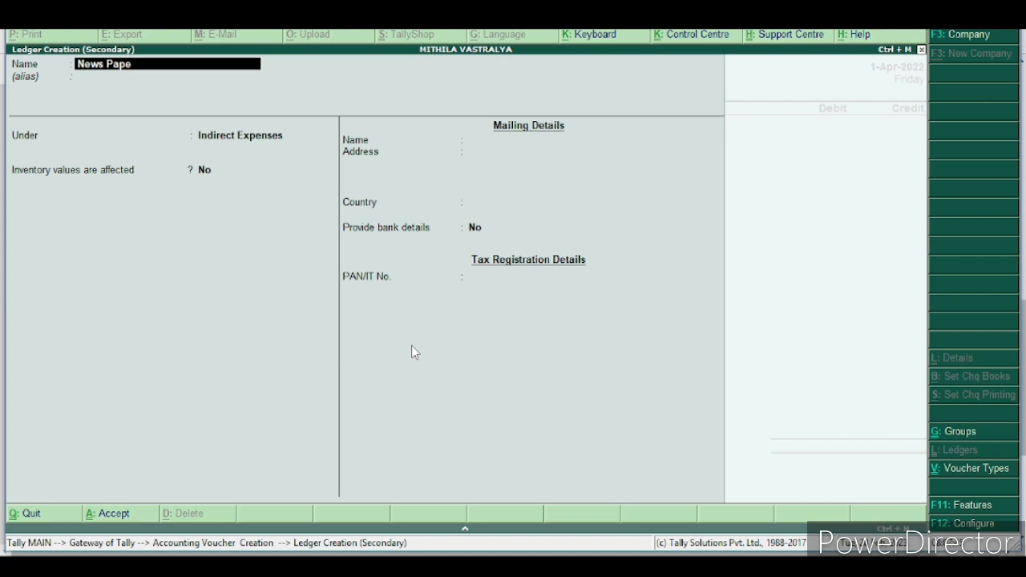
text(r Bill)
key(Return)
key(Return)
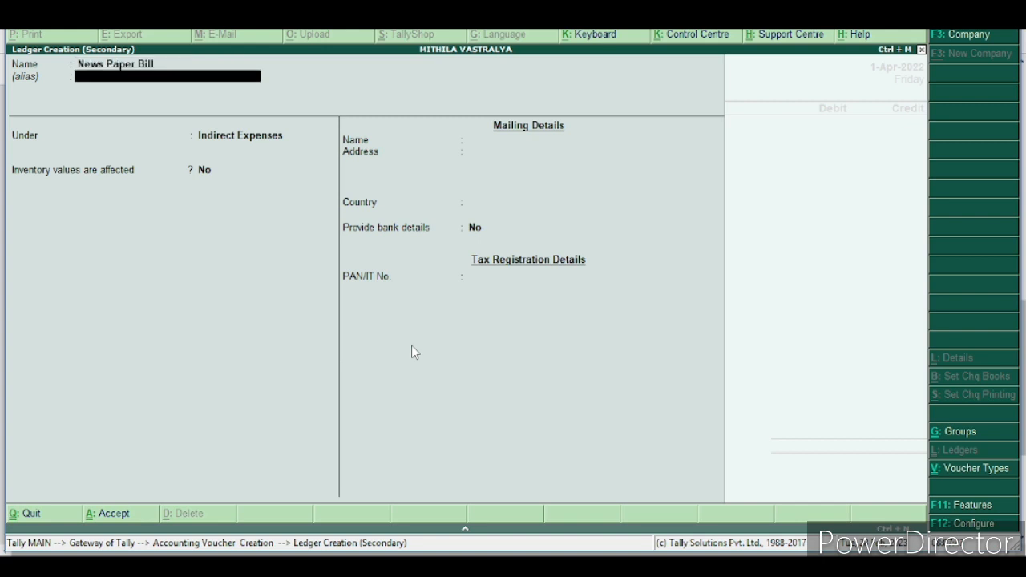
key(ctrl+a)
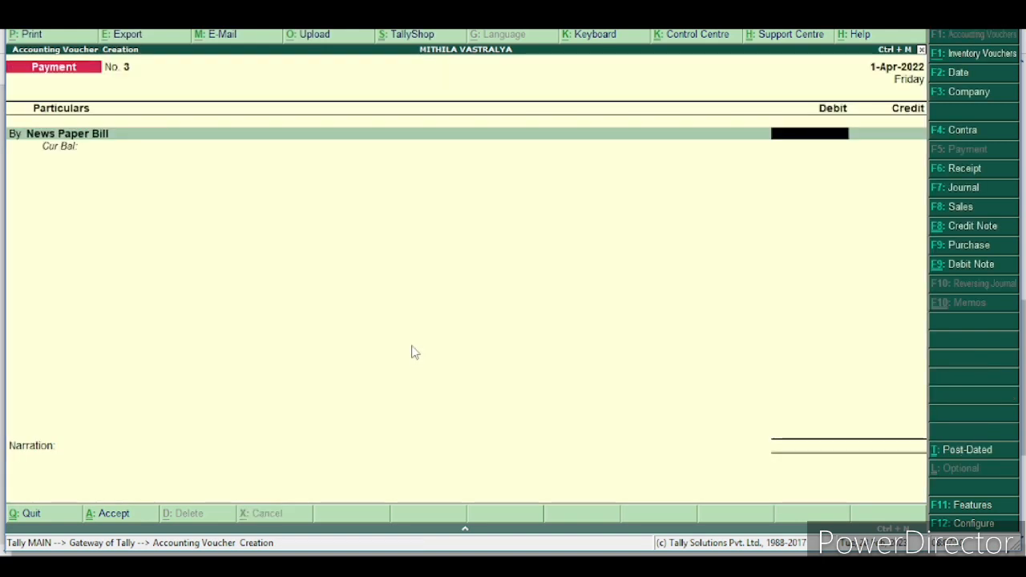
Debit News Paper Bill with 200, credit Cash, save the payment voucher and leave voucher entry
text(200)
key(Return)
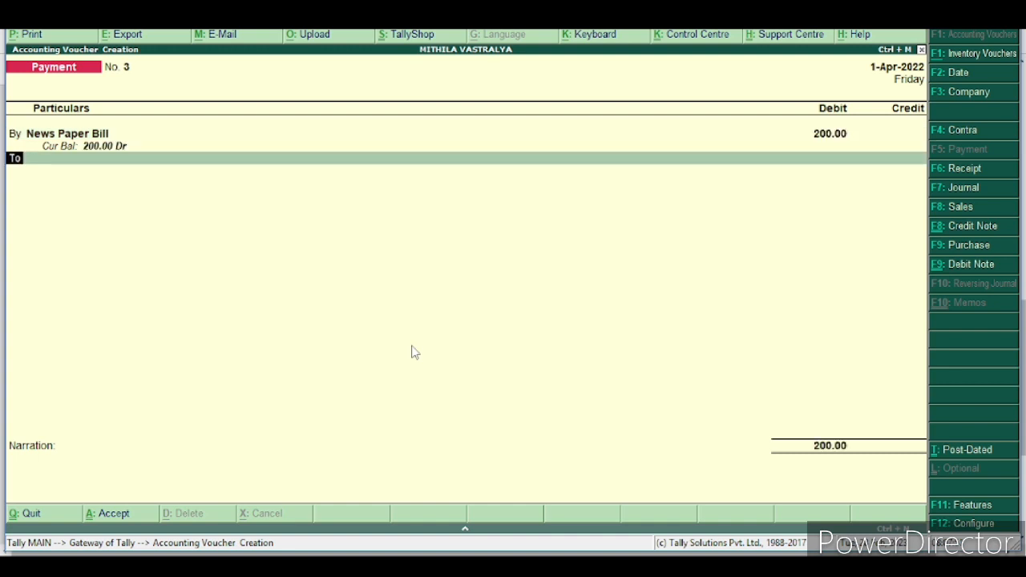
text(Cas)
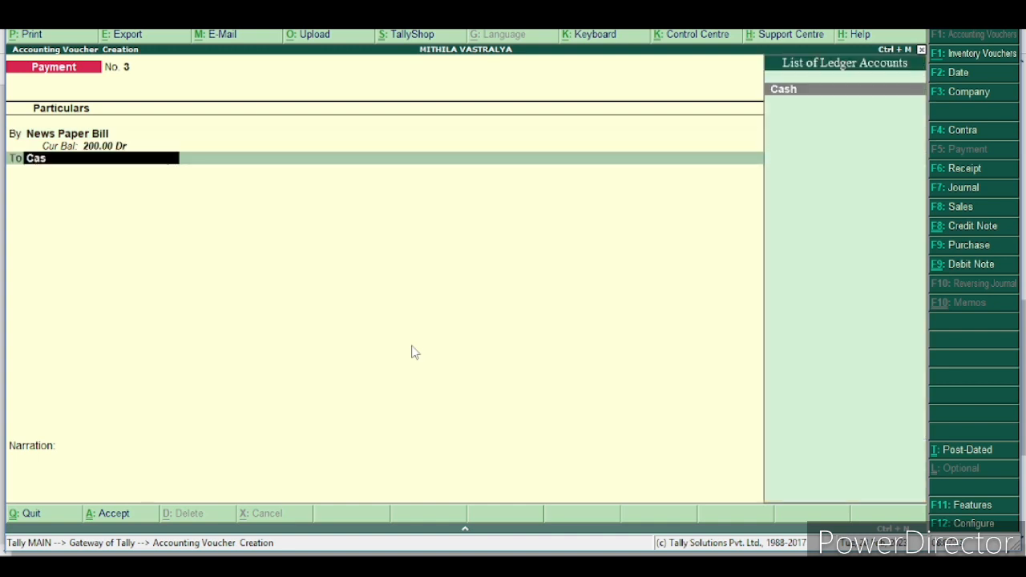
key(Return)
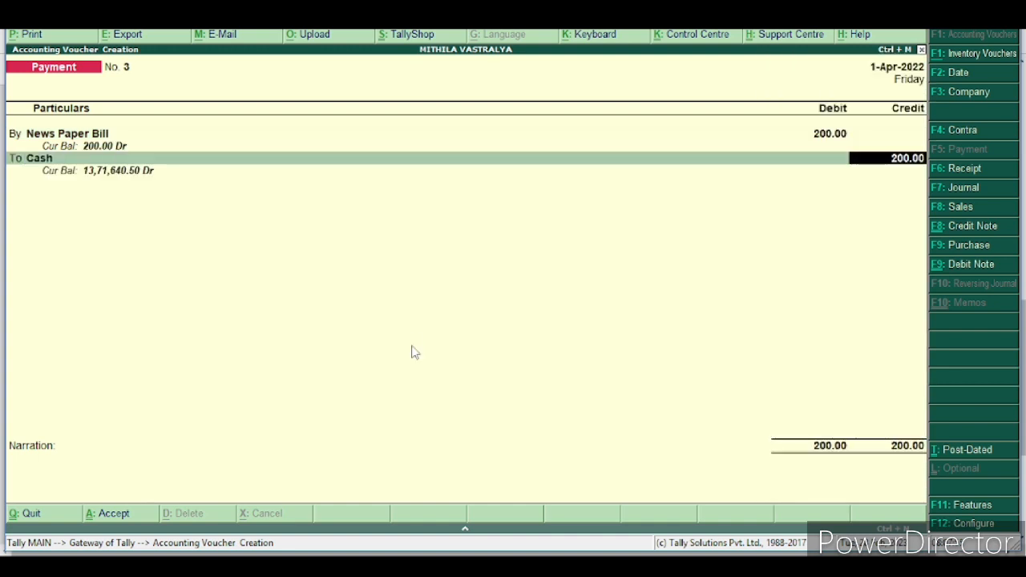
key(ctrl+a)
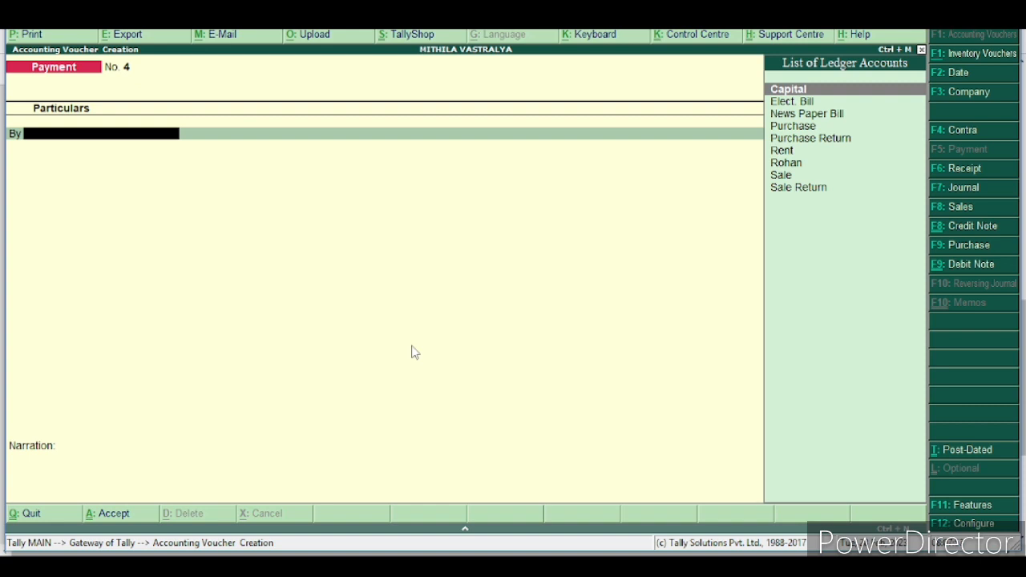
key(Escape)
Switch to the question PDF, read what it asks about closing stock, Godowns A and B and net profit, and return to the Gateway of Tally
key(alt+Tab)
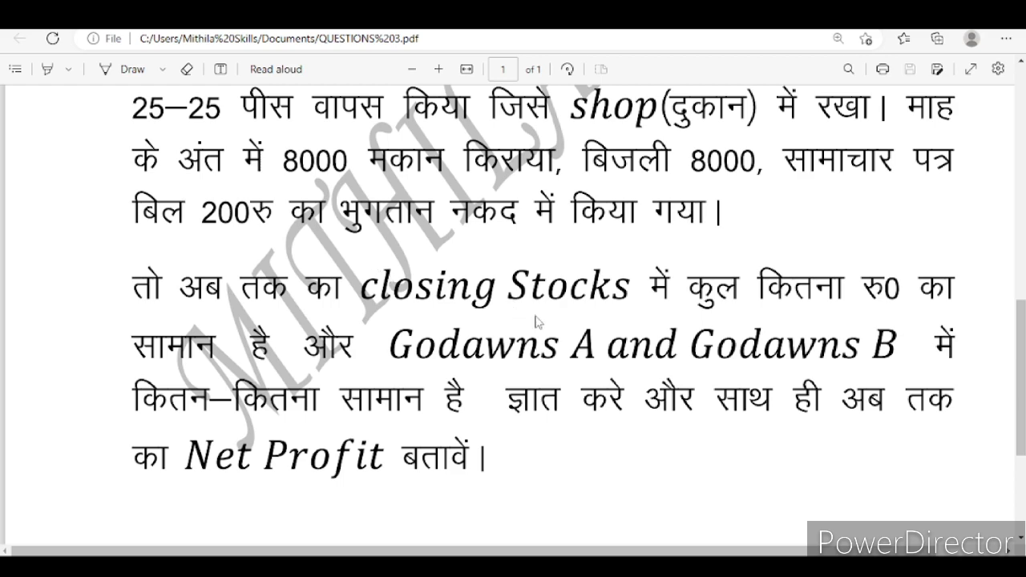
scroll(535, 321, down, 1)
drag(144, 211, 287, 212)
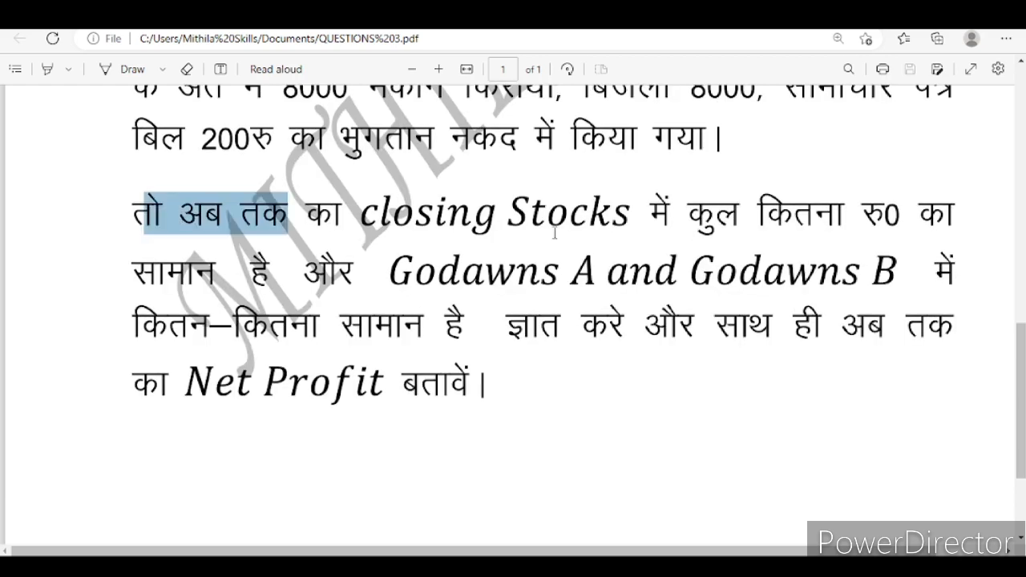
drag(554, 232, 954, 235)
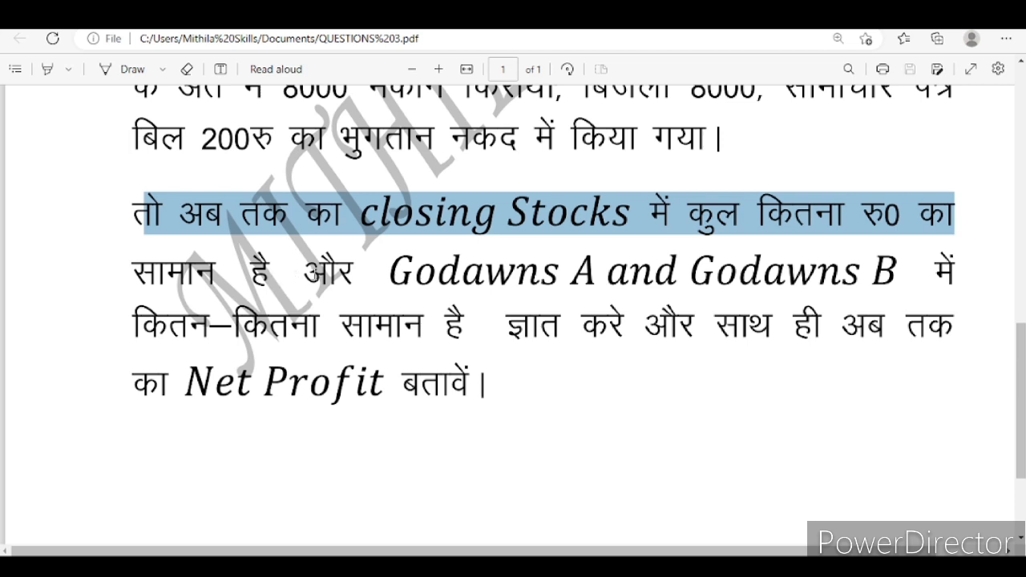
double_click(316, 273)
drag(607, 291, 771, 298)
click(789, 295)
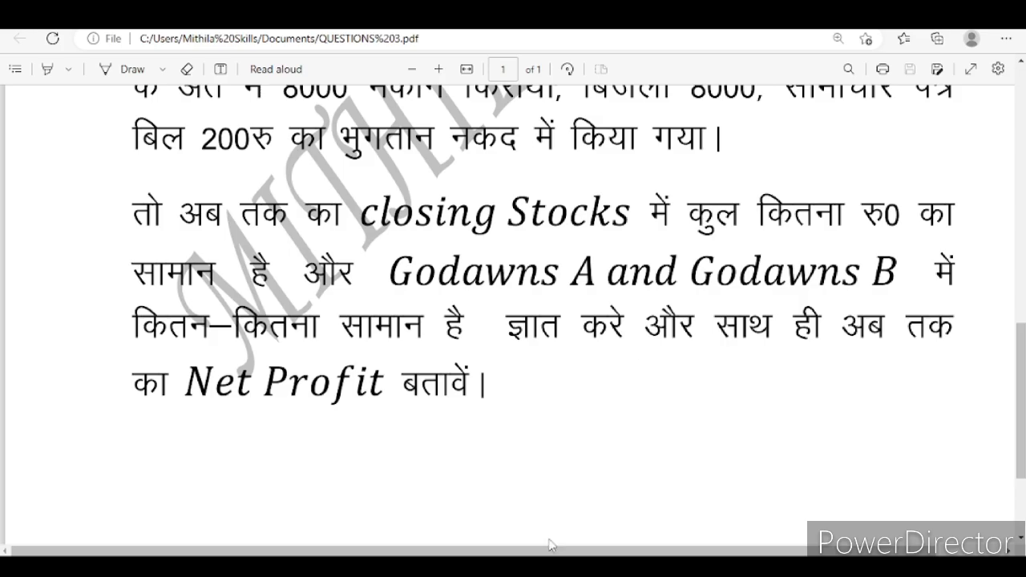
click(544, 566)
key(y)
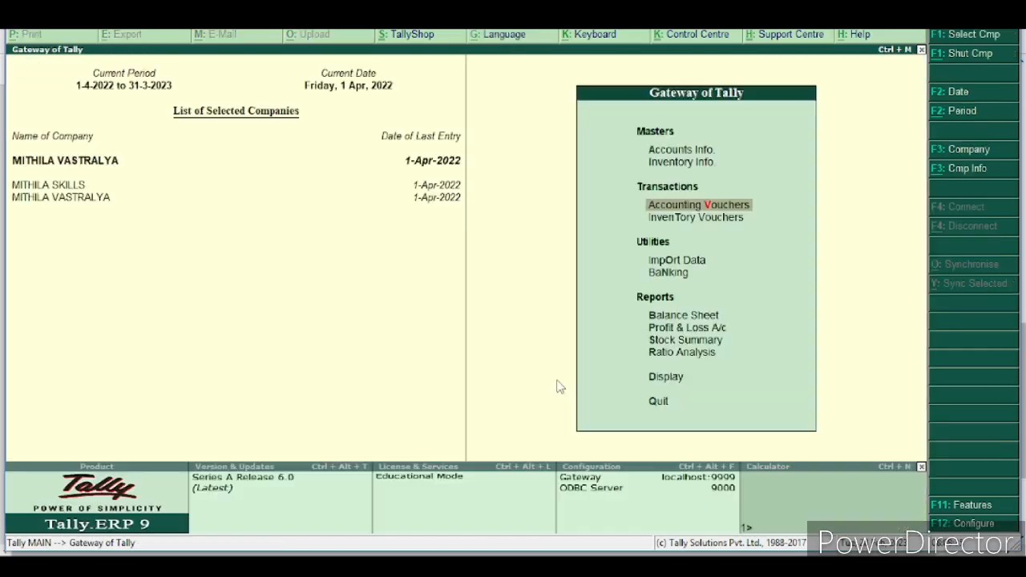
key(Escape)
key(Escape)
key(Escape)
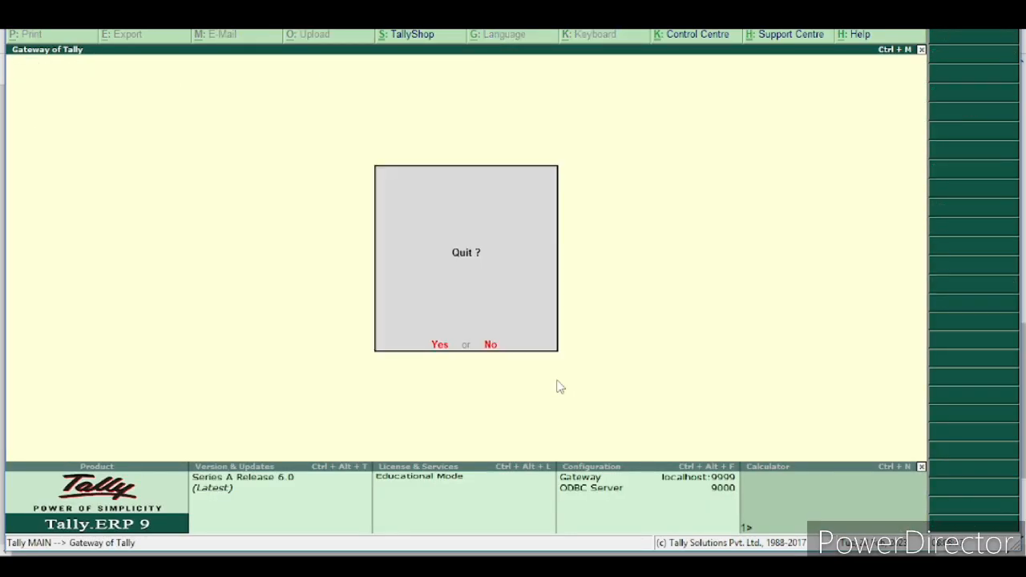
key(Escape)
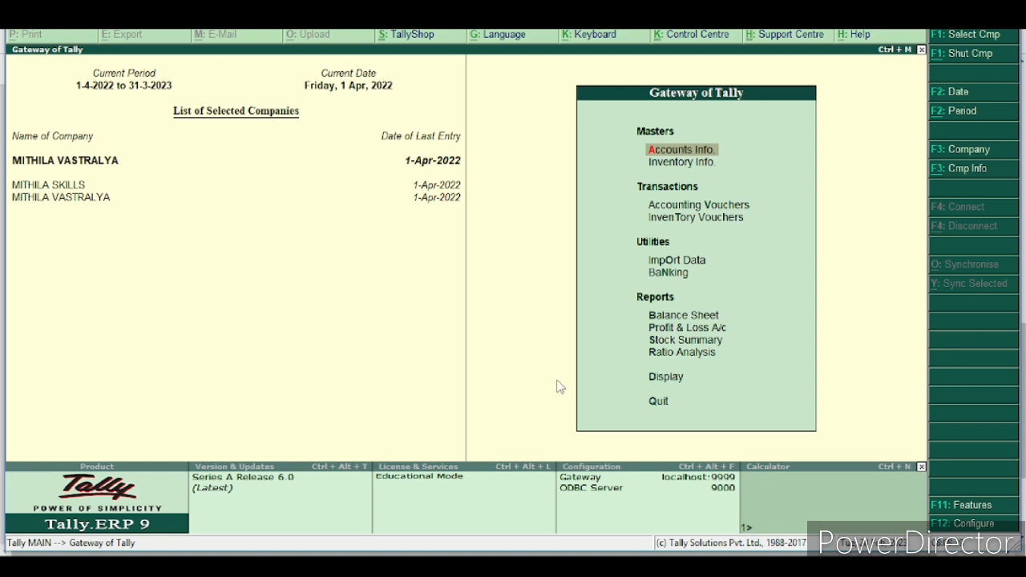
Open the Profit & Loss A/c report to read the closing stock value and the net profit
key(Down)
key(Down)
key(Down)
key(Down)
key(Down)
key(Down)
key(Down)
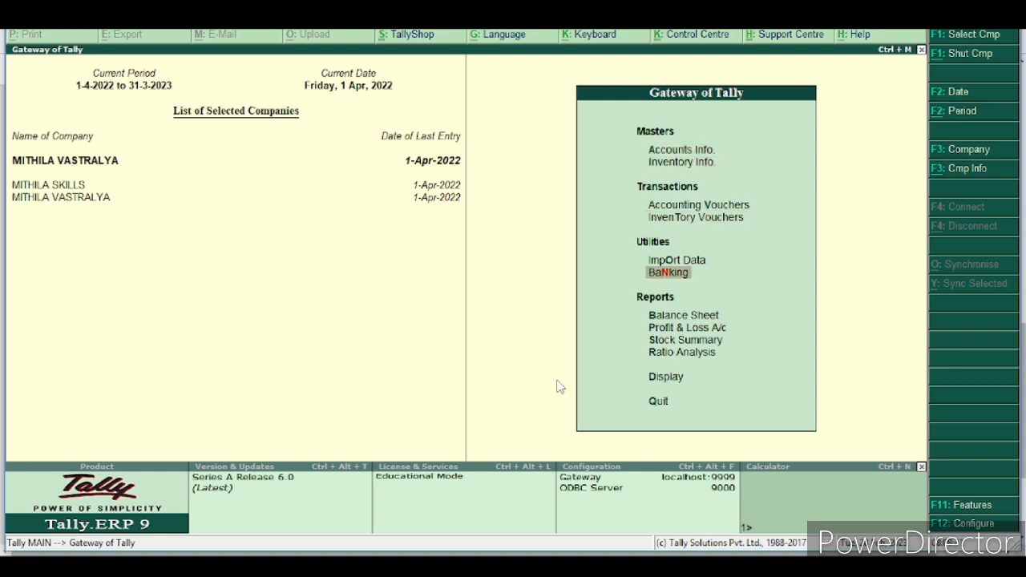
key(Return)
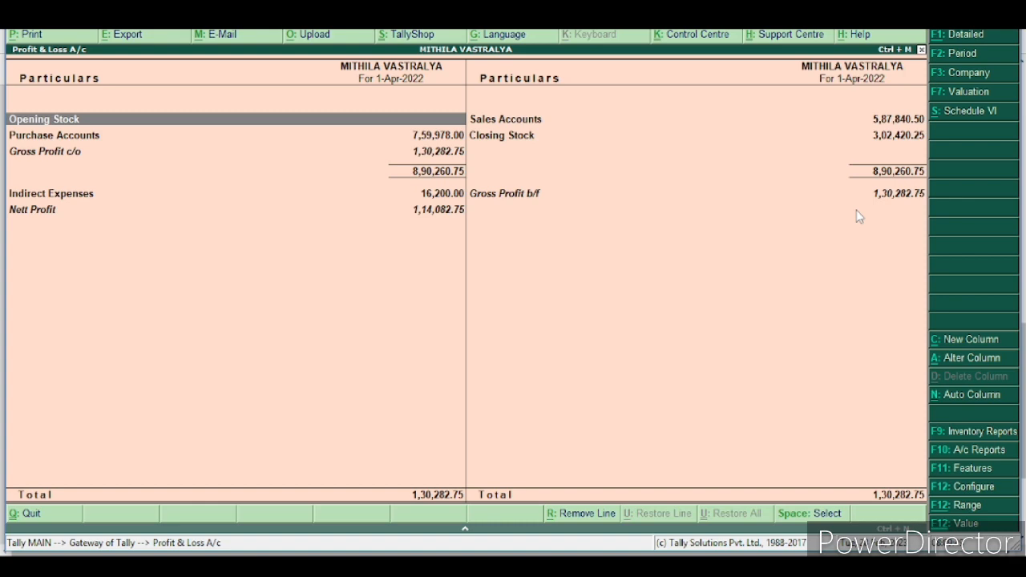
View an enlarged print preview of the Profit & Loss A/c, close it and return to the Gateway of Tally
key(alt+p)
key(Return)
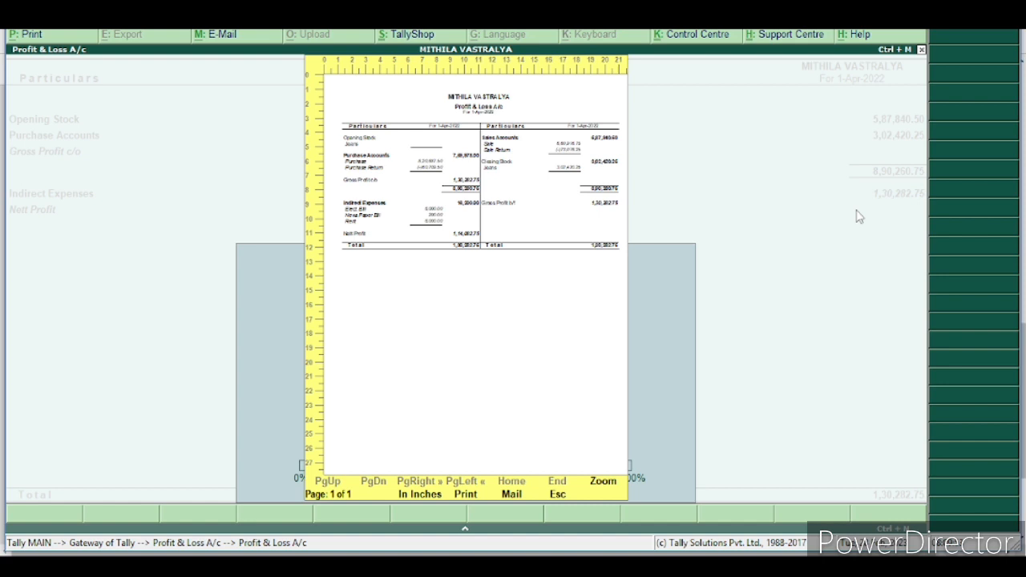
key(z)
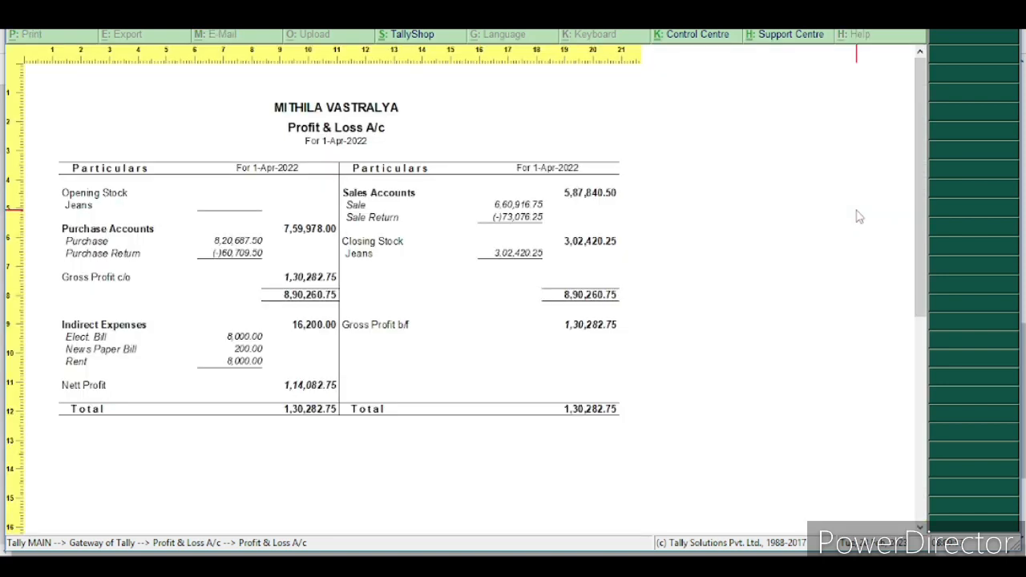
key(Escape)
key(Escape)
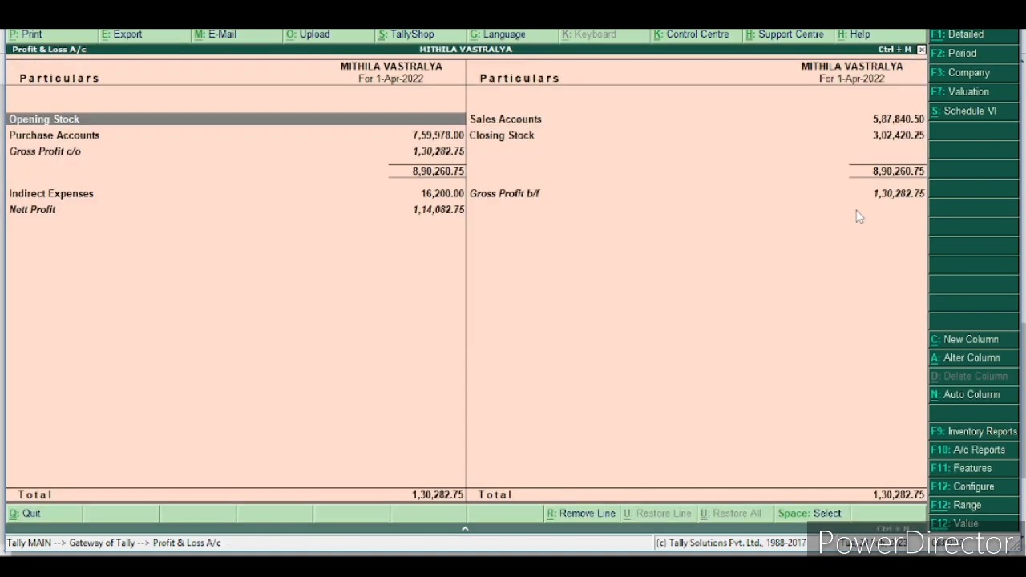
key(Escape)
key(Escape)
key(n)
key(Escape)
key(n)
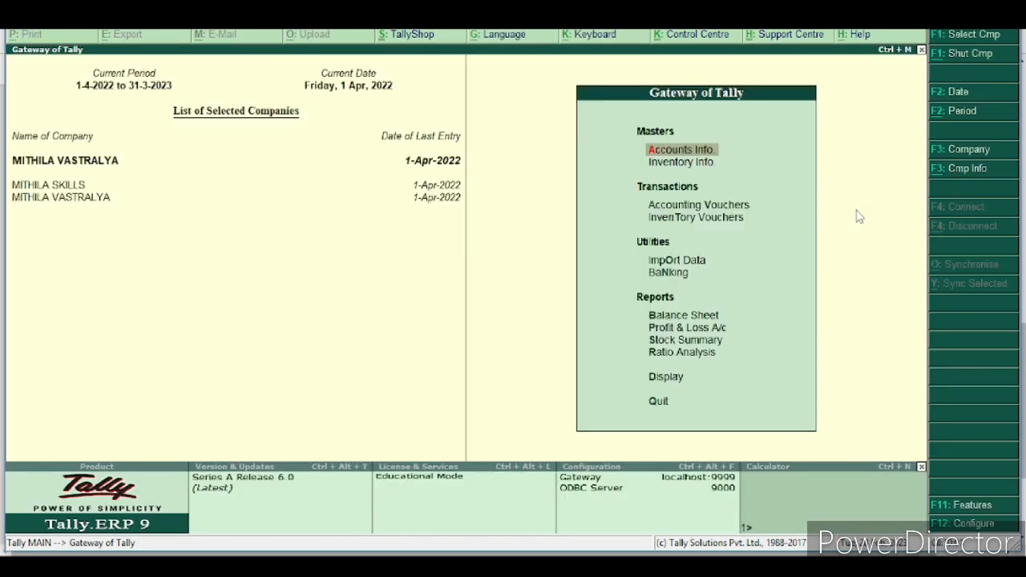
key(Escape)
key(n)
Bring up the Locations report from the inventory statements, ready for choosing a location
key(d)
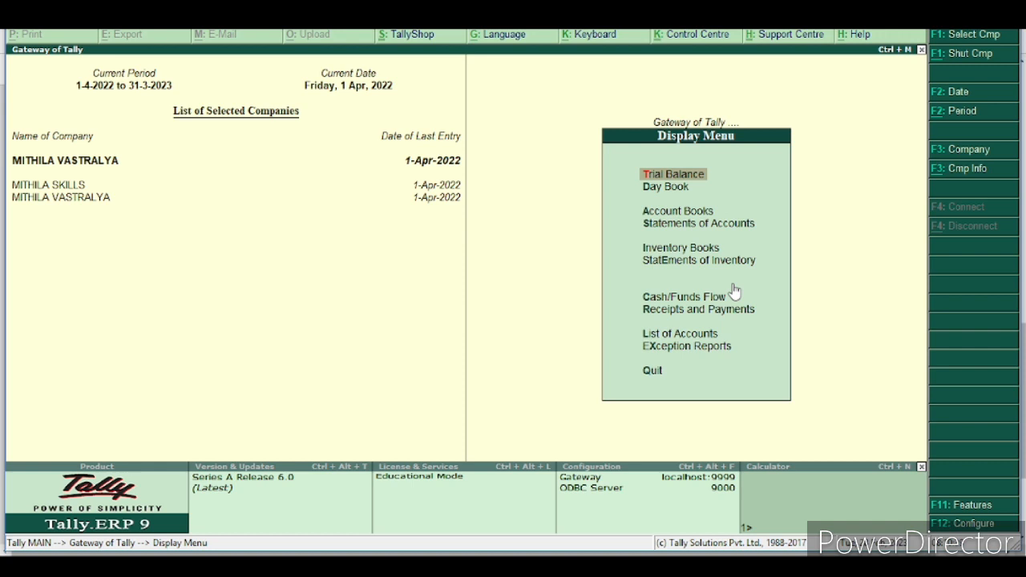
key(Down)
key(Down)
key(Down)
key(Down)
key(Down)
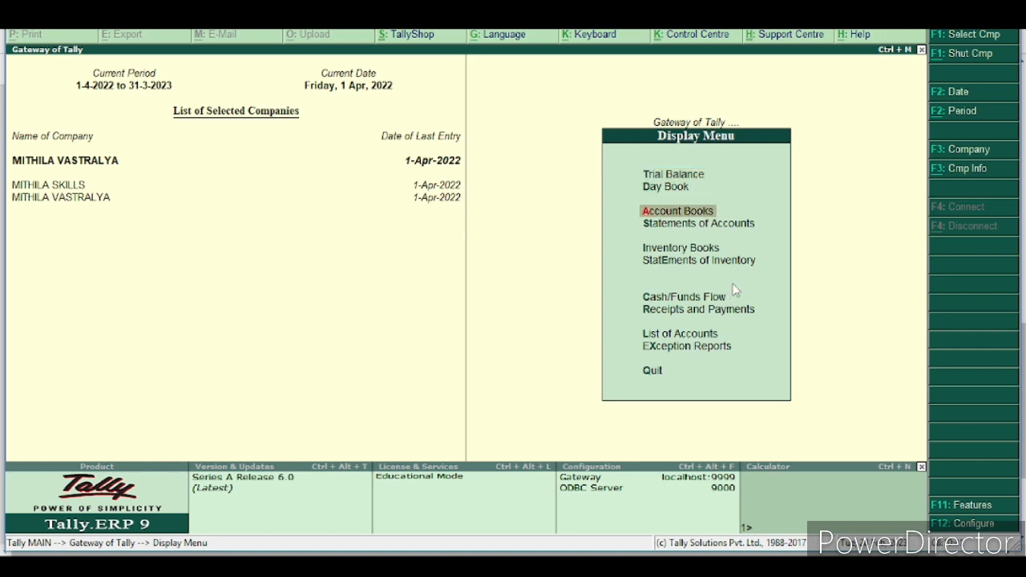
key(Return)
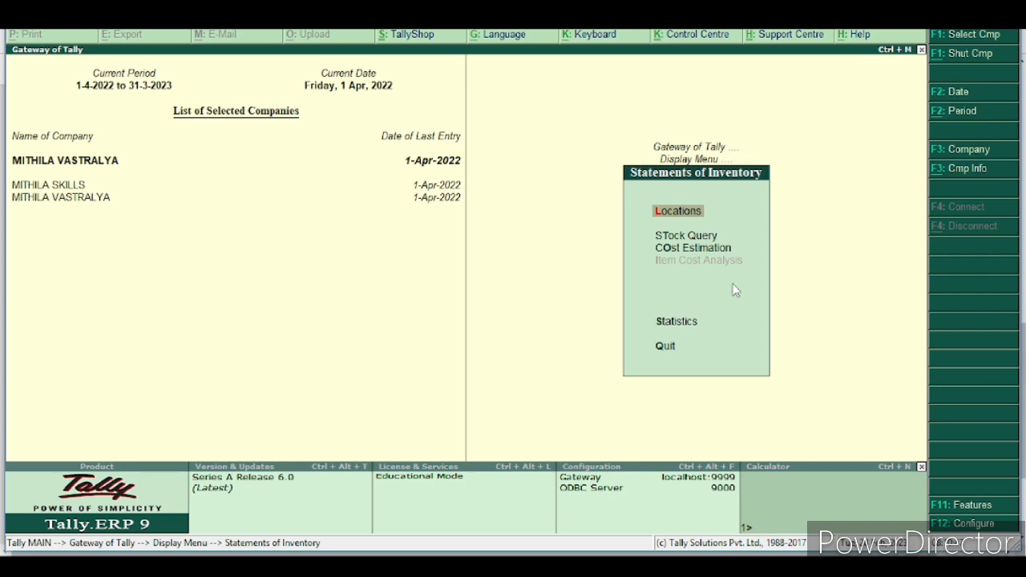
key(Return)
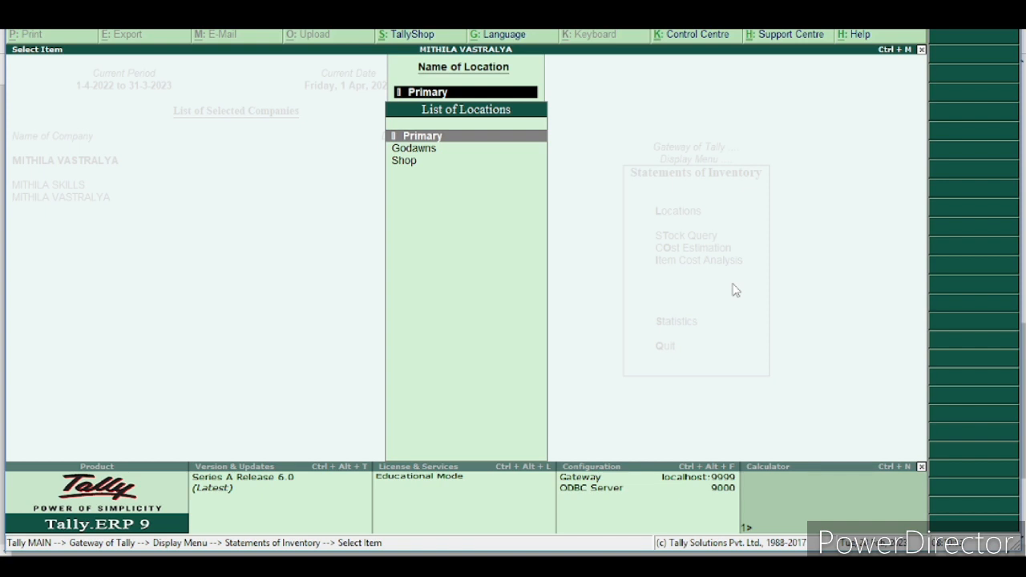
Show the stock held at the Godawns location, break Jeans down by item, and return to the location list
key(Down)
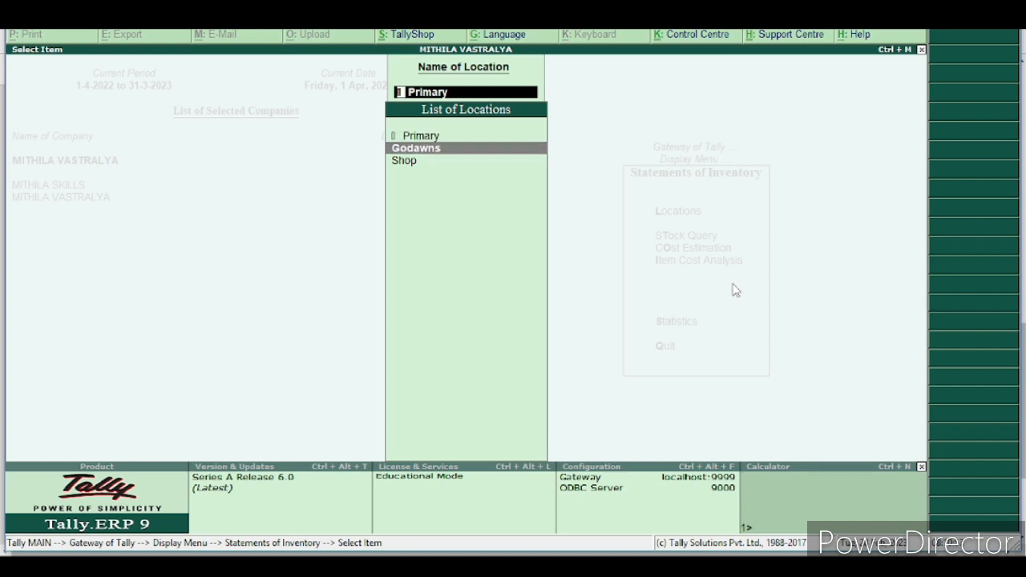
key(Return)
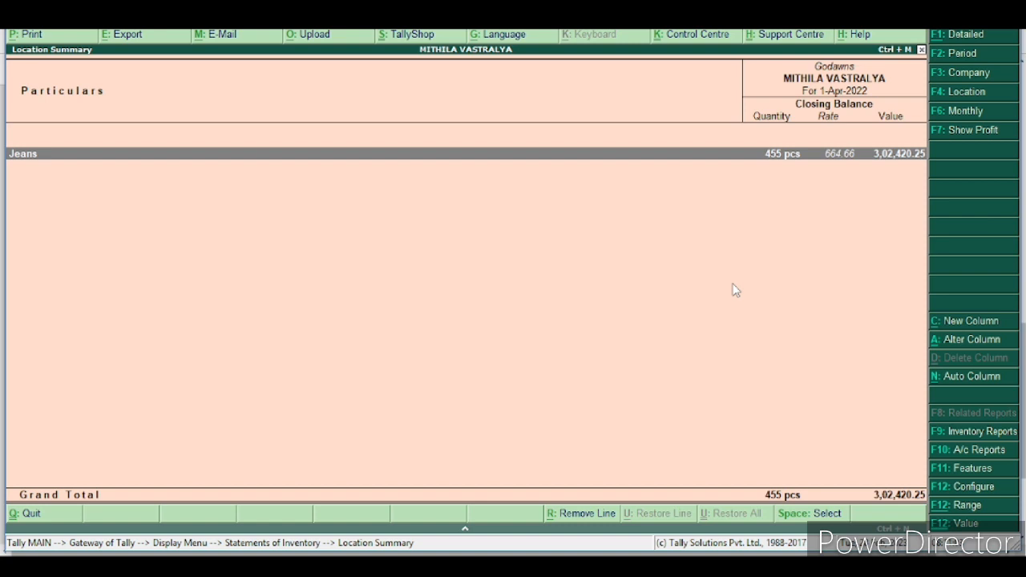
key(Return)
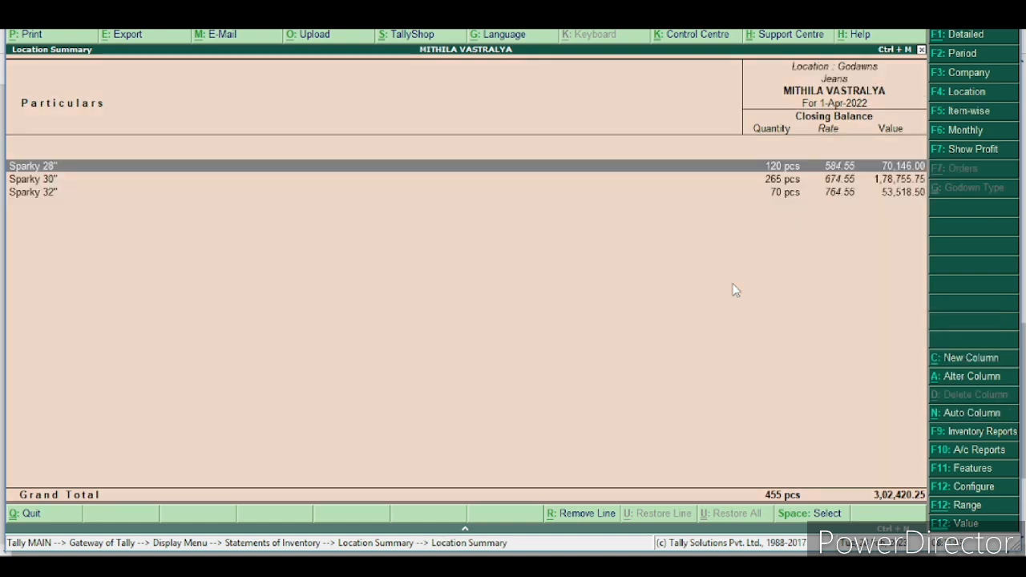
key(Escape)
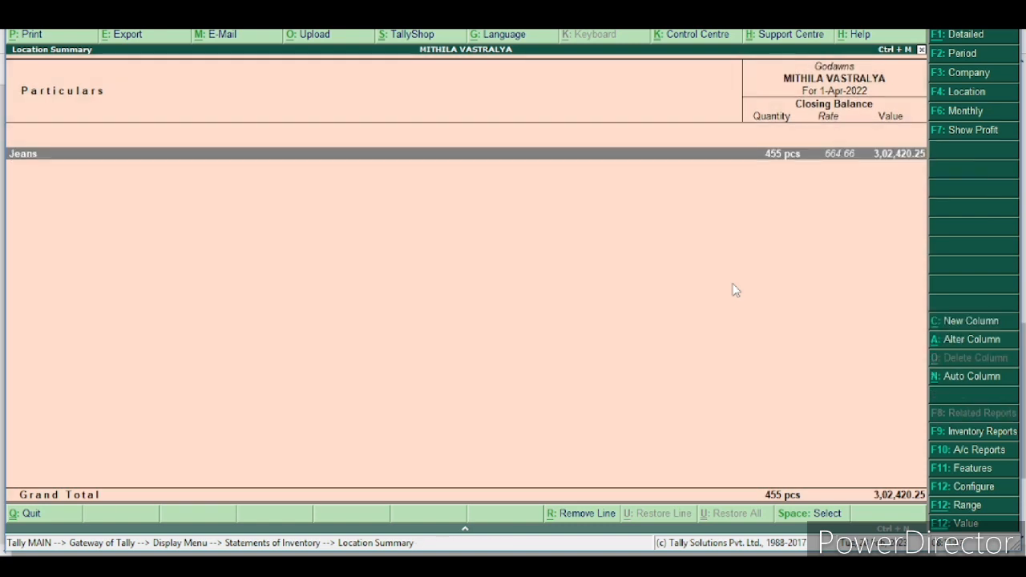
key(Escape)
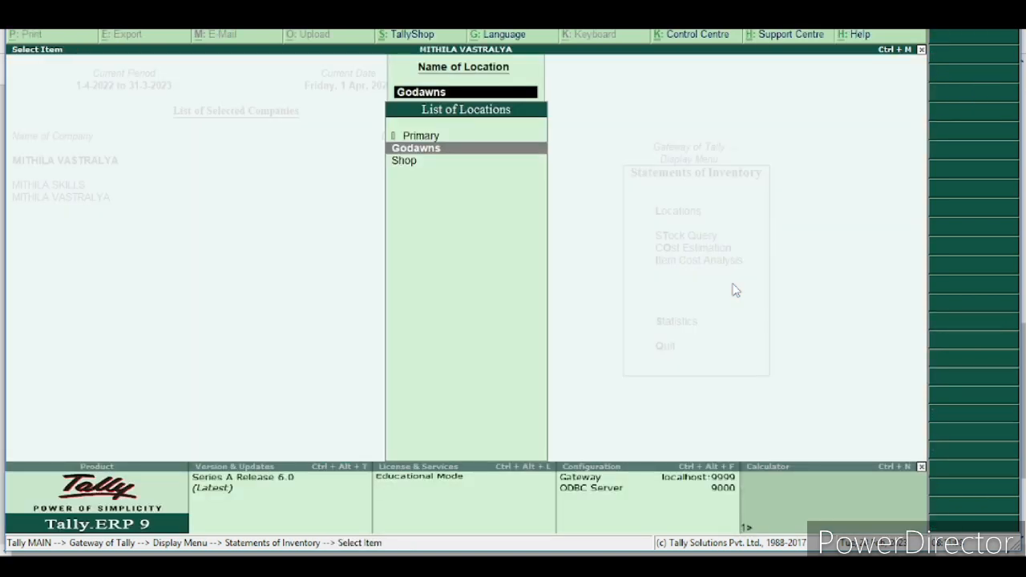
Show the stock held at the Shop location, break Jeans down by item, and return to the location list
key(Down)
key(Return)
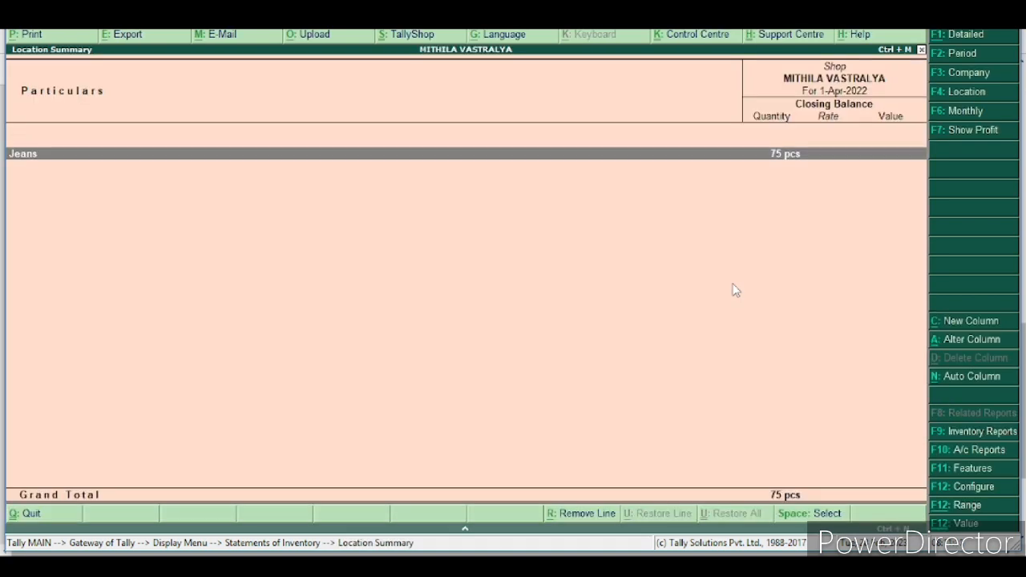
key(Return)
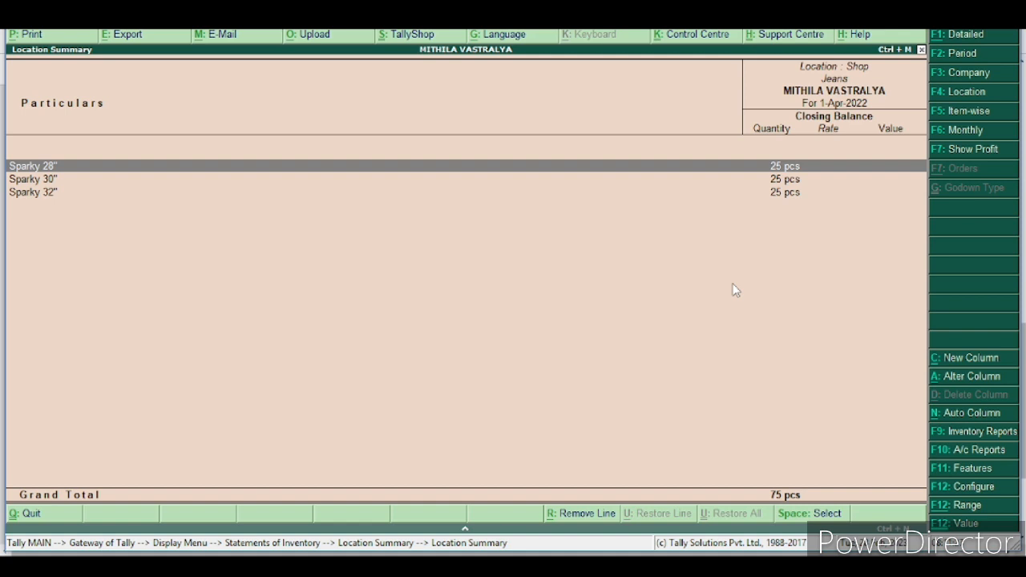
key(Escape)
key(F4)
Review the Godawns closing balance again, including each Sparky jeans size, and close the summary
key(Up)
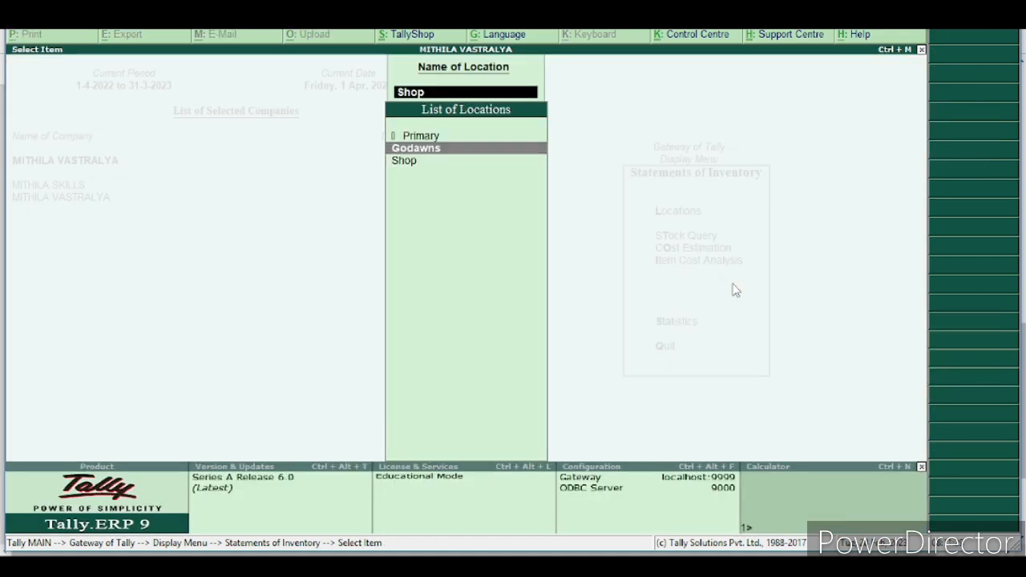
key(Return)
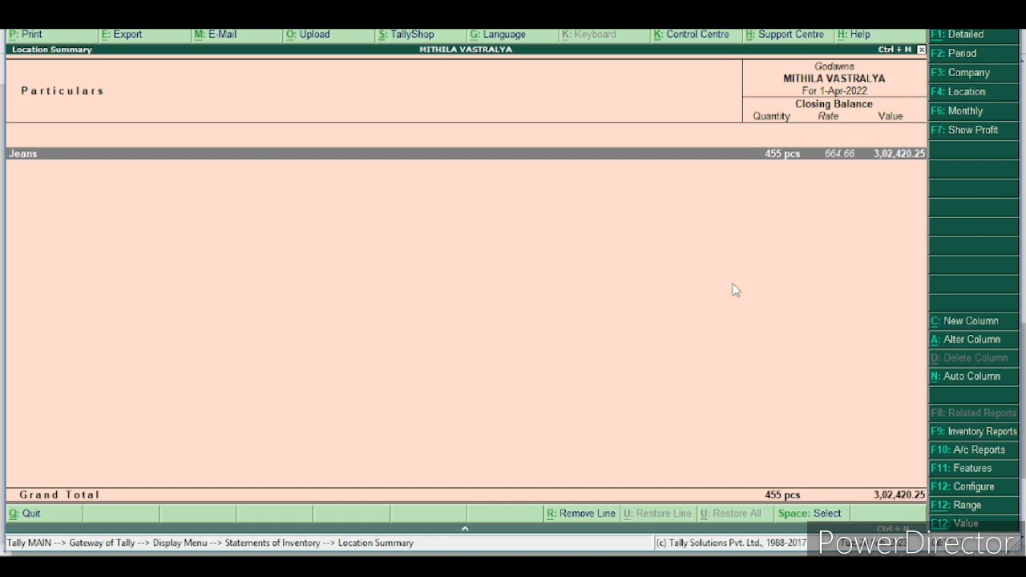
key(Return)
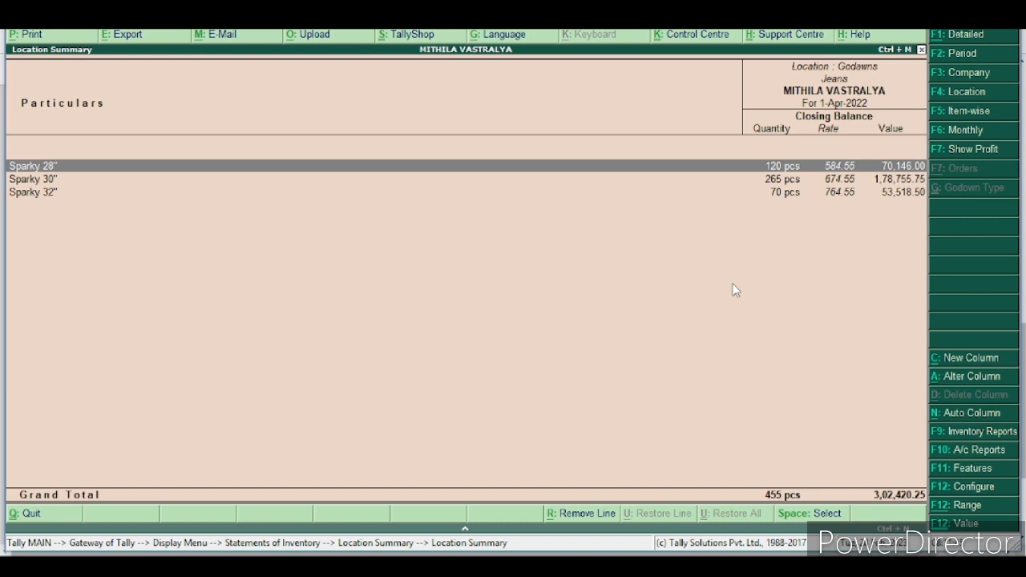
key(Escape)
key(Escape)
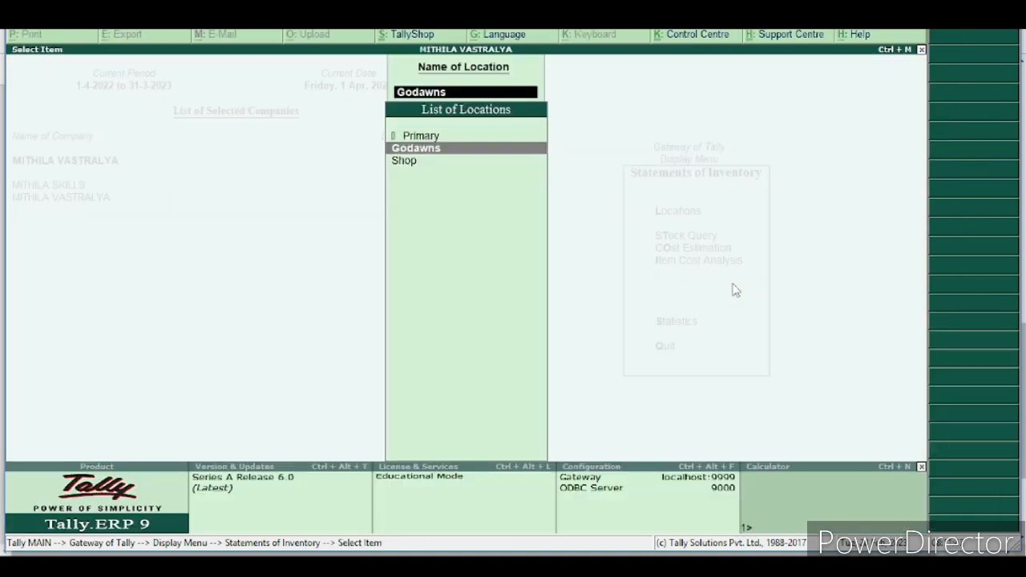
Review the Shop closing balance again, going through the Sparky 28", 30" and 32" items, and close the summary
key(Down)
key(Return)
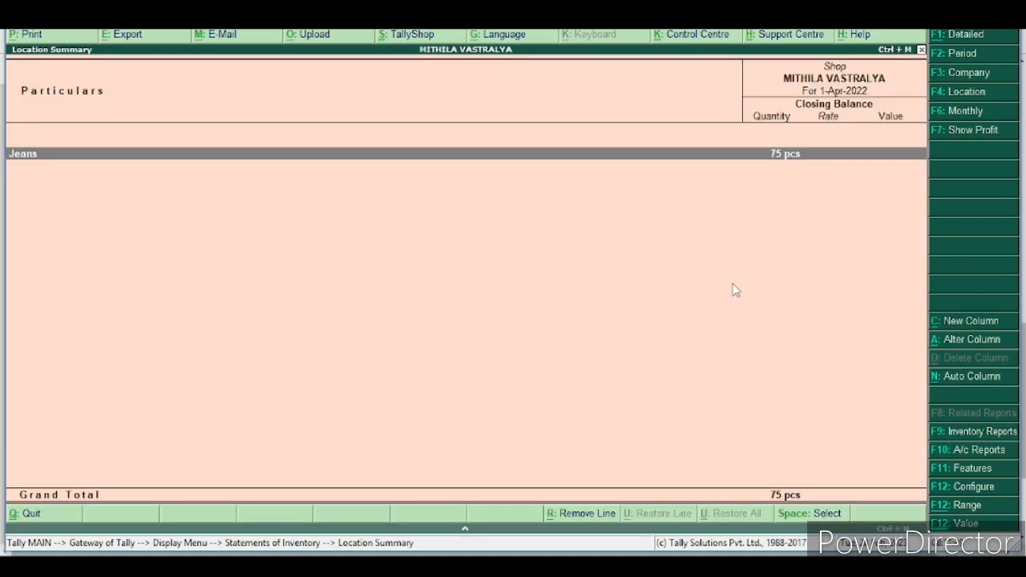
key(Return)
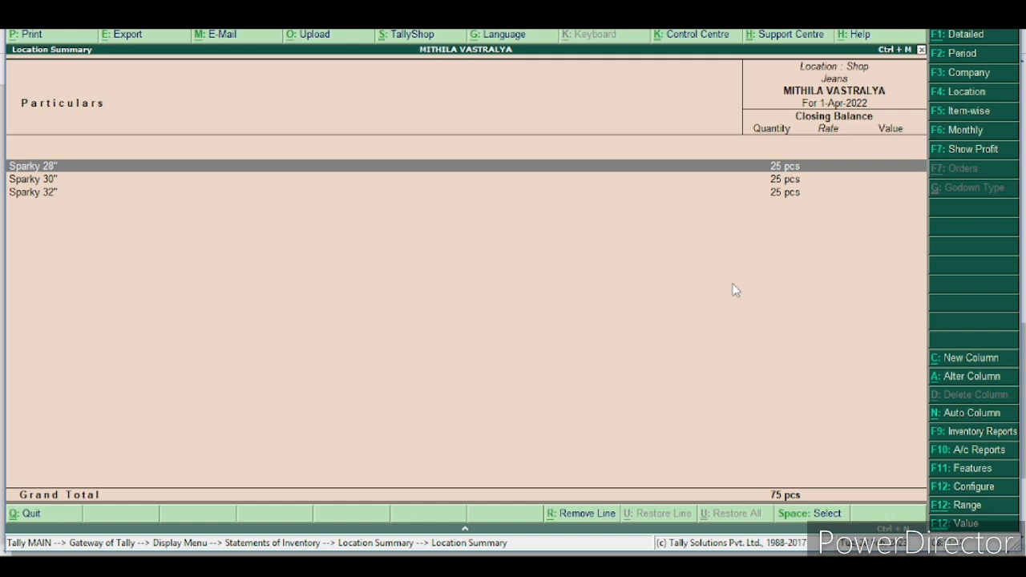
key(Down)
key(Down)
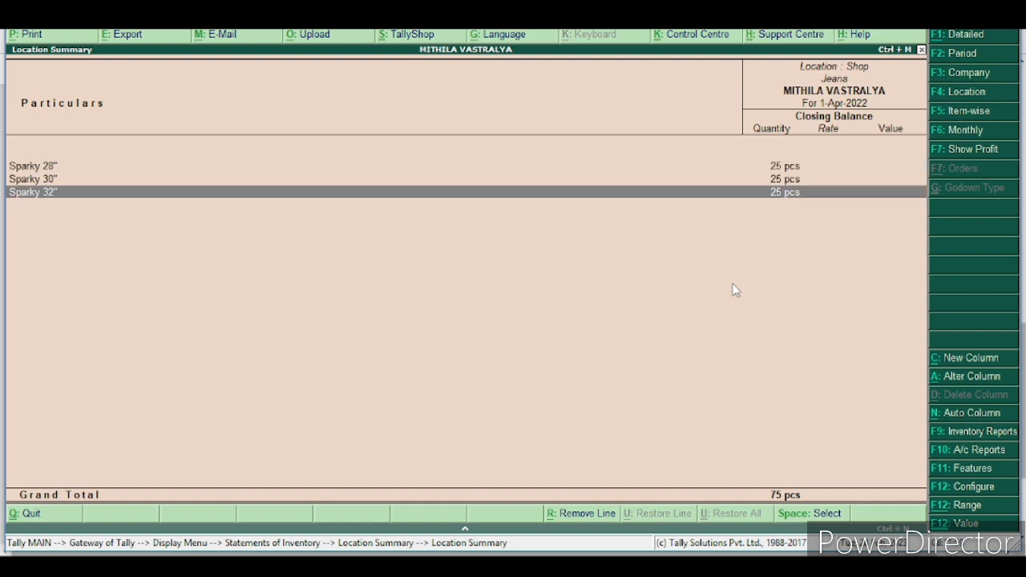
key(Escape)
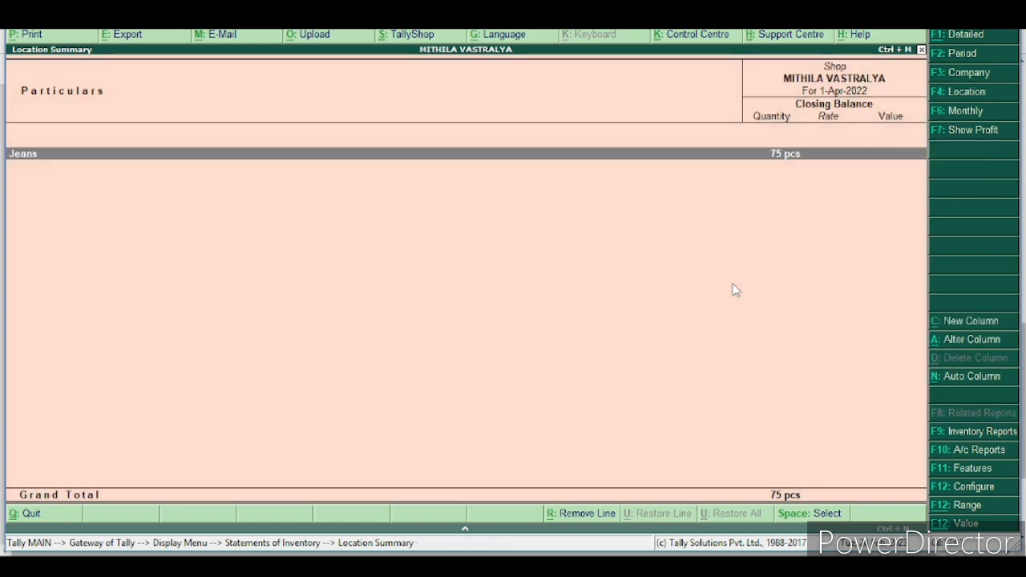
key(Escape)
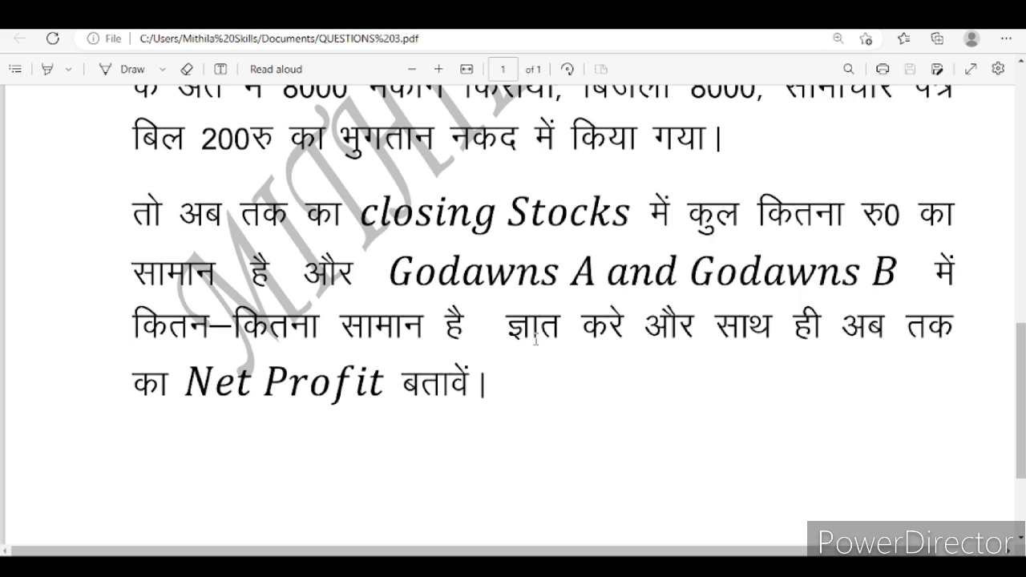
Switch to the question PDF and reread the transactions and the closing stock, Godawns A and B and Net Profit questions
scroll(536, 340, up, 10)
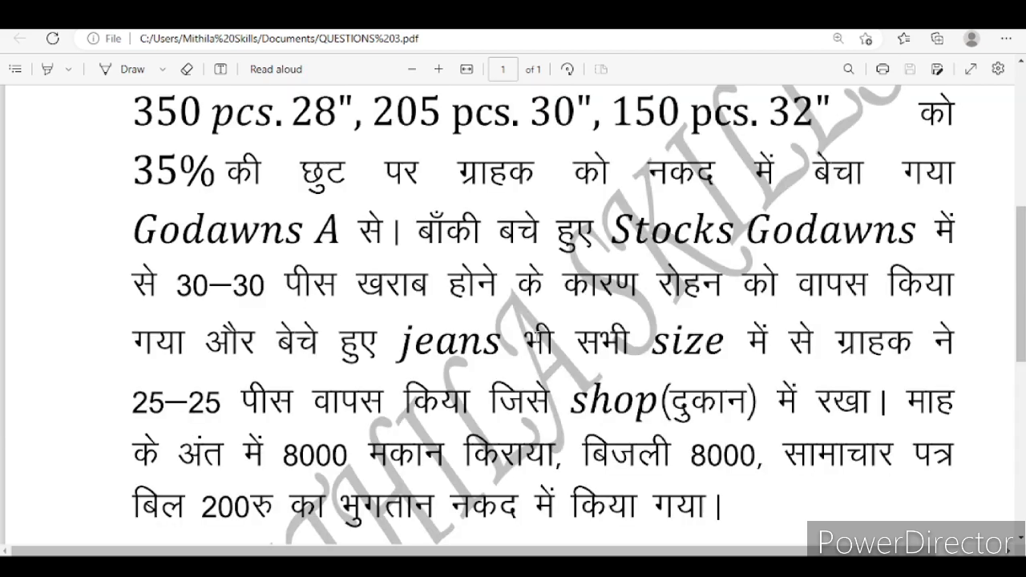
scroll(536, 337, down, 9)
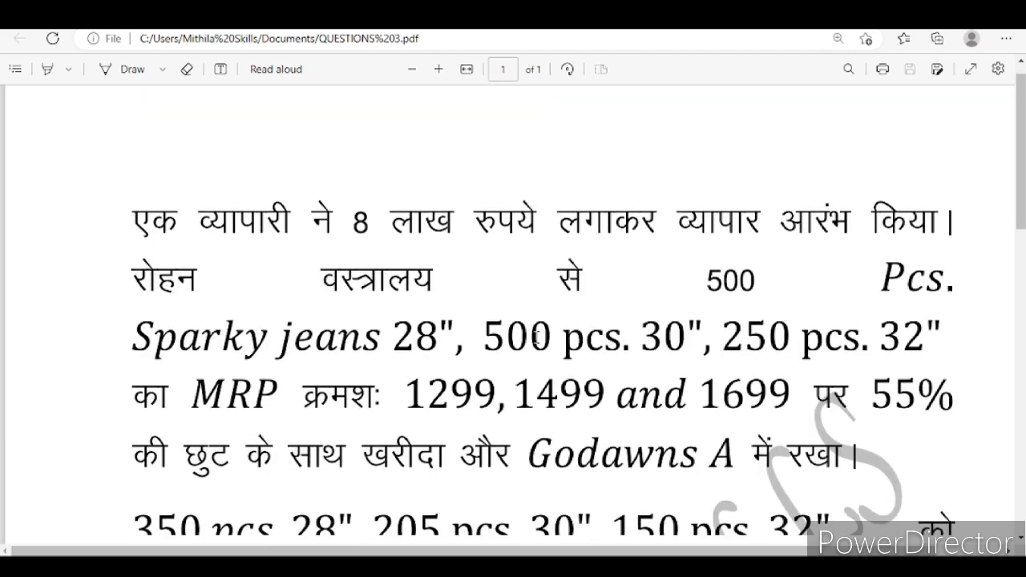
scroll(524, 243, down, 4)
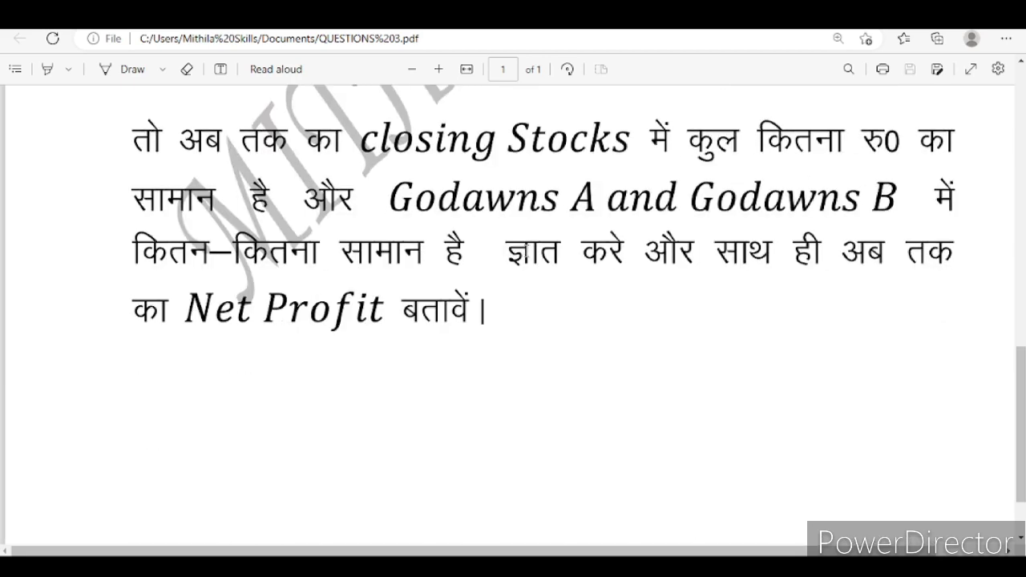
scroll(526, 256, down, 2)
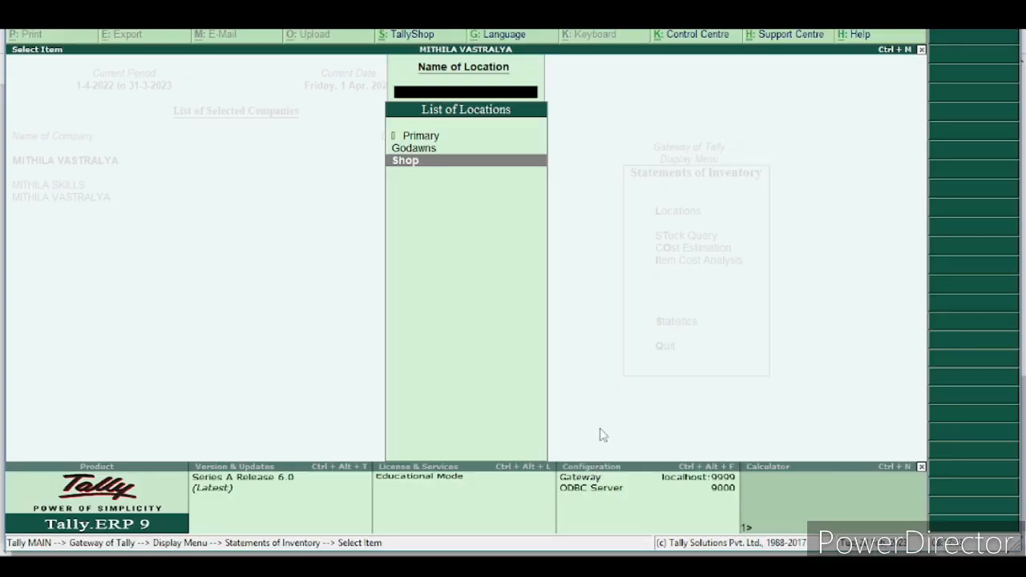
Switch back to Tally, leave the location selection and inventory statements, and return to the Gateway of Tally
key(Escape)
key(Escape)
key(Escape)
key(Escape)
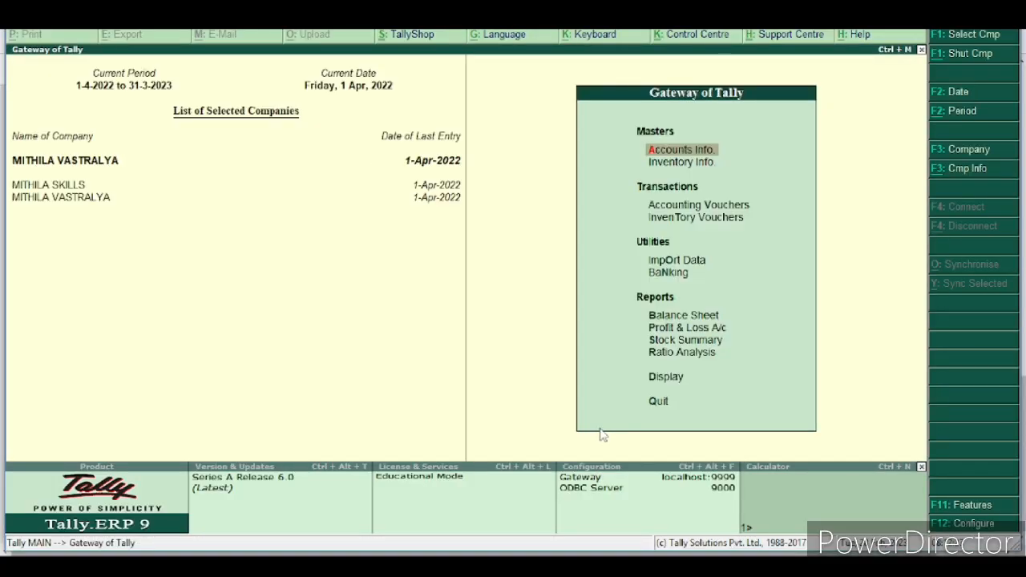
key(Escape)
key(Escape)
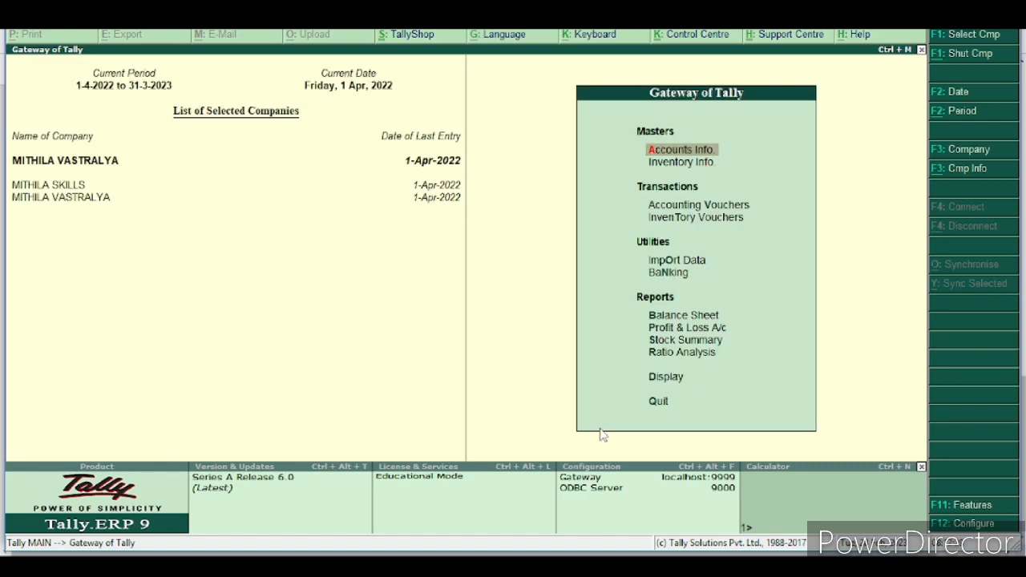